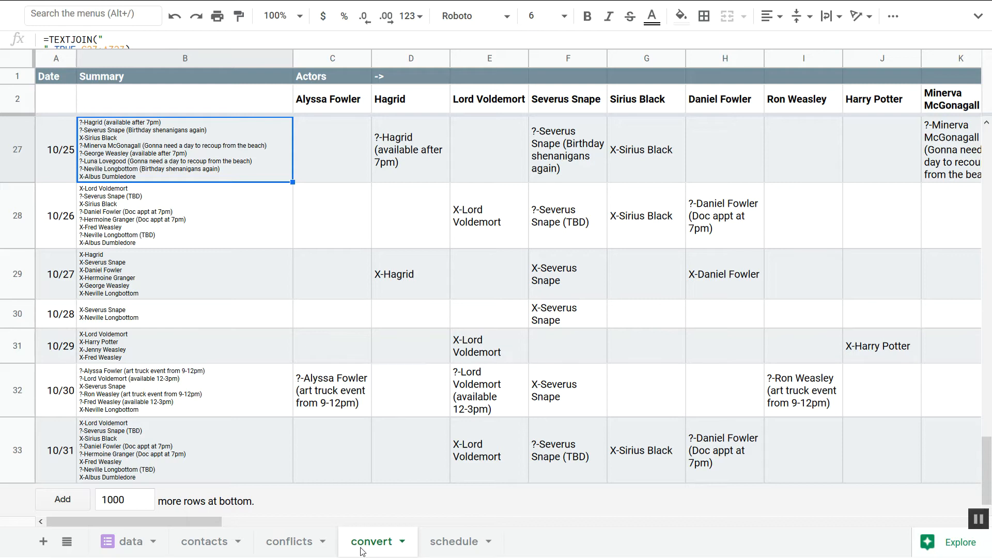
Look through the conflicts, convert and schedule sheets, ending back on the convert sheet.
{"action": "left_click", "coordinate": [302, 545]}
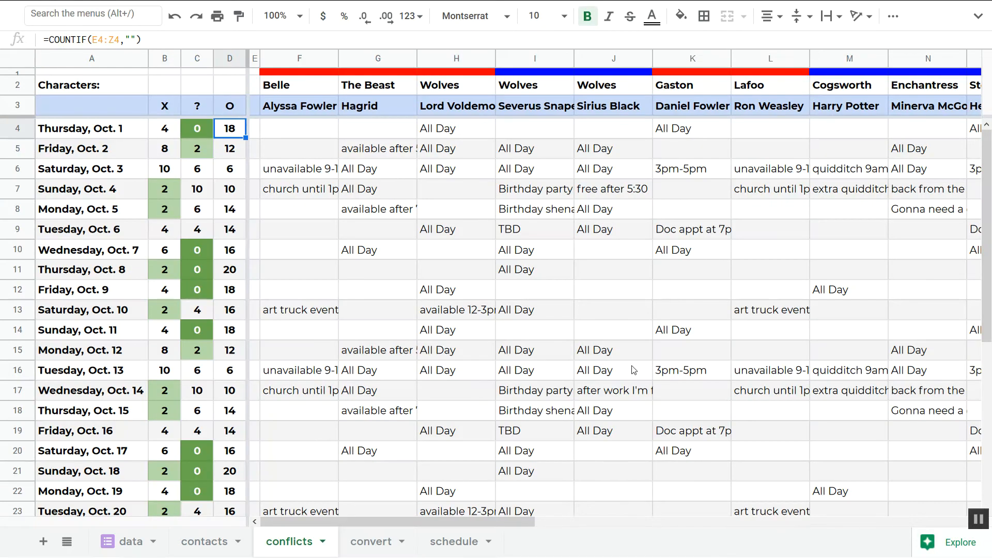
{"action": "left_click", "coordinate": [376, 546]}
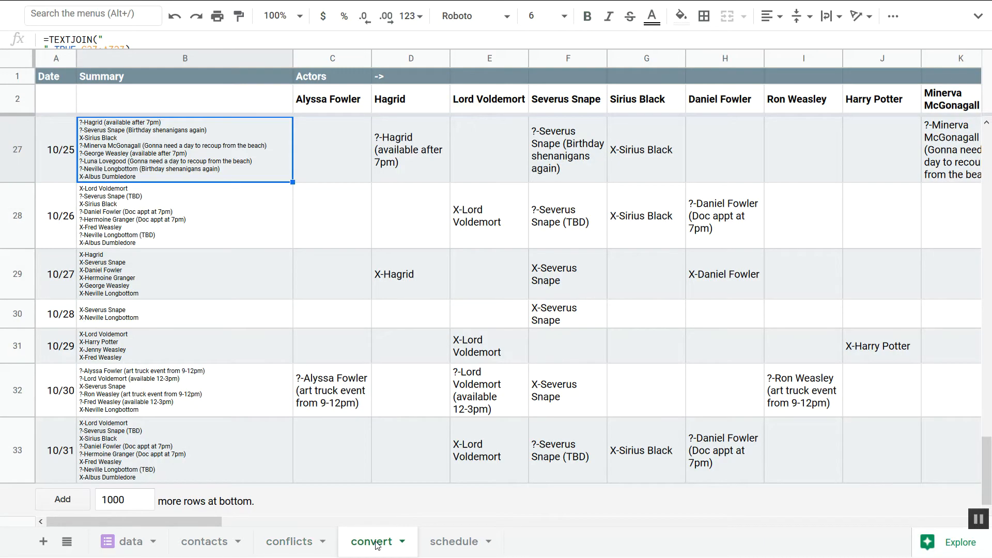
{"action": "left_click", "coordinate": [448, 549]}
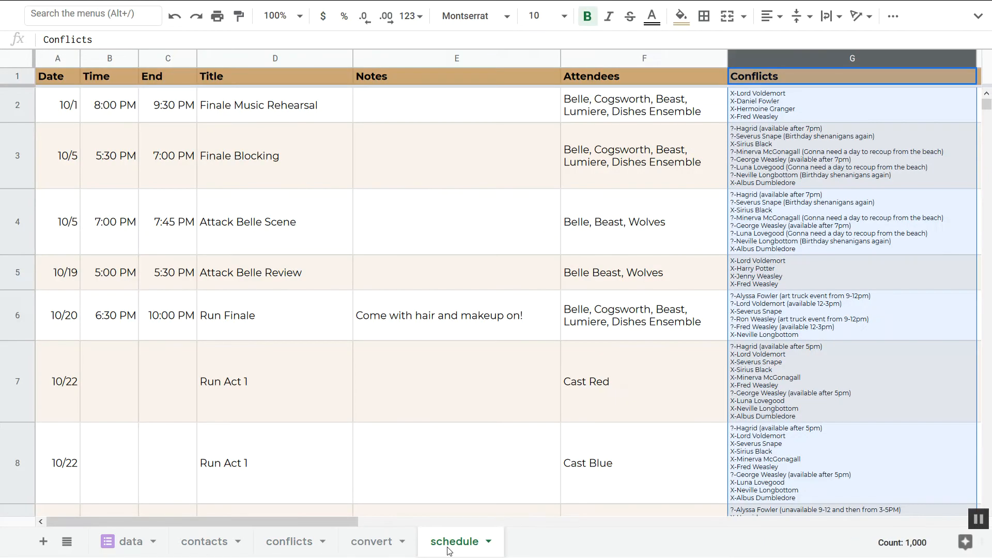
{"action": "left_click", "coordinate": [380, 549]}
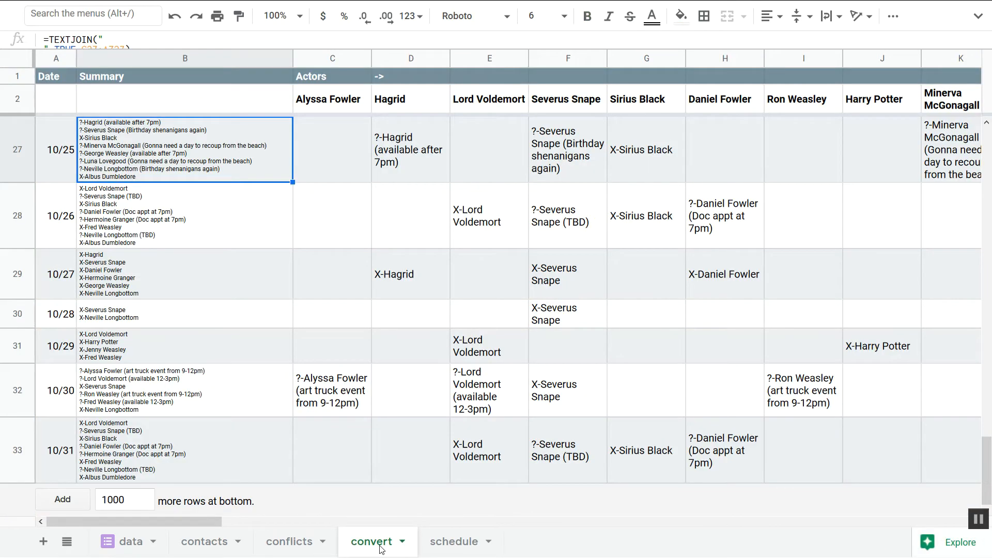
Examine the Name column on the data sheet from the last response down through the empty rows to row 25.
{"action": "left_click", "coordinate": [119, 550]}
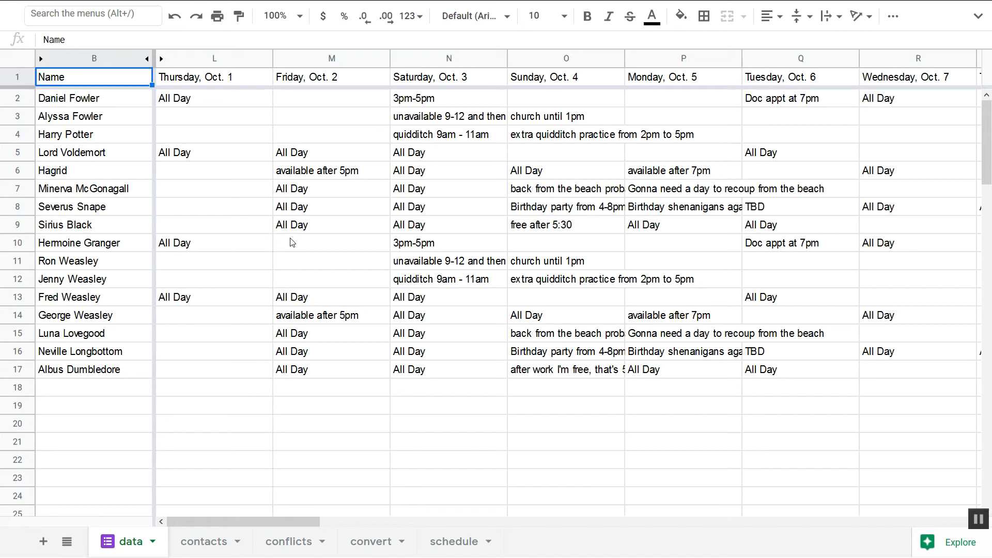
{"action": "left_click", "coordinate": [114, 369]}
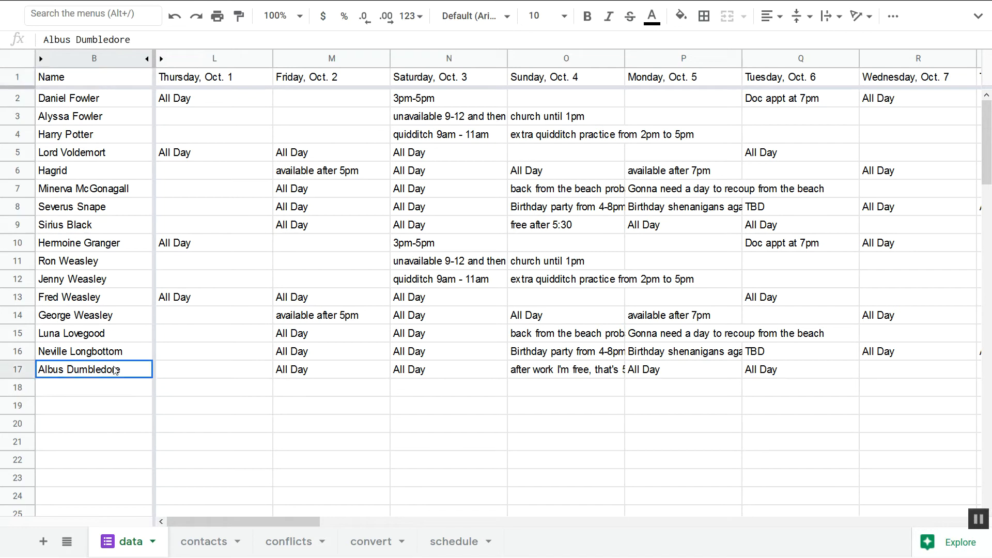
{"action": "key", "text": "Down"}
{"action": "key", "text": "Down"}
{"action": "key", "text": "Down"}
{"action": "key", "text": "Down"}
{"action": "key", "text": "Down"}
{"action": "key", "text": "Down"}
{"action": "key", "text": "Down"}
{"action": "key", "text": "Down"}
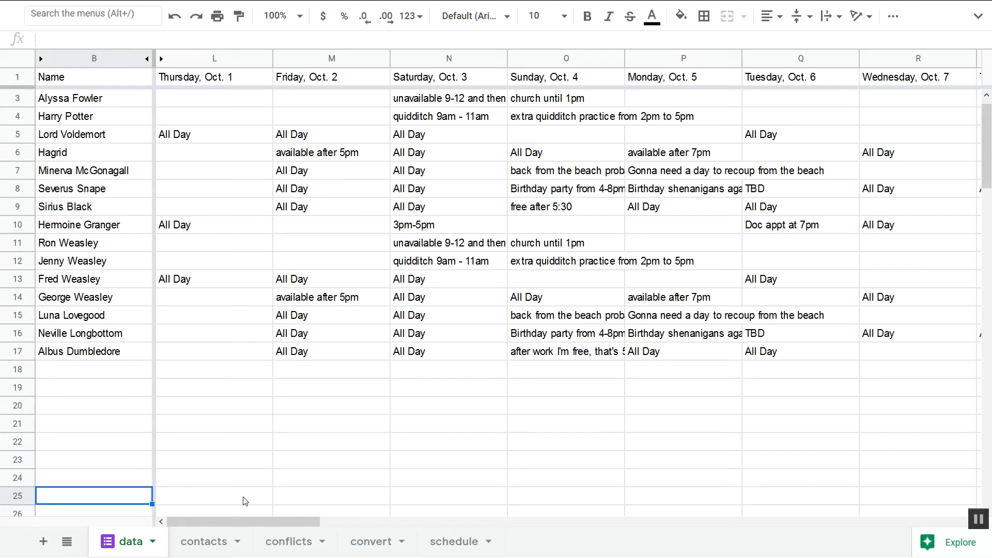
Reveal the hidden columns C to K on the data sheet to view them, and hide them again.
{"action": "left_click", "coordinate": [162, 59]}
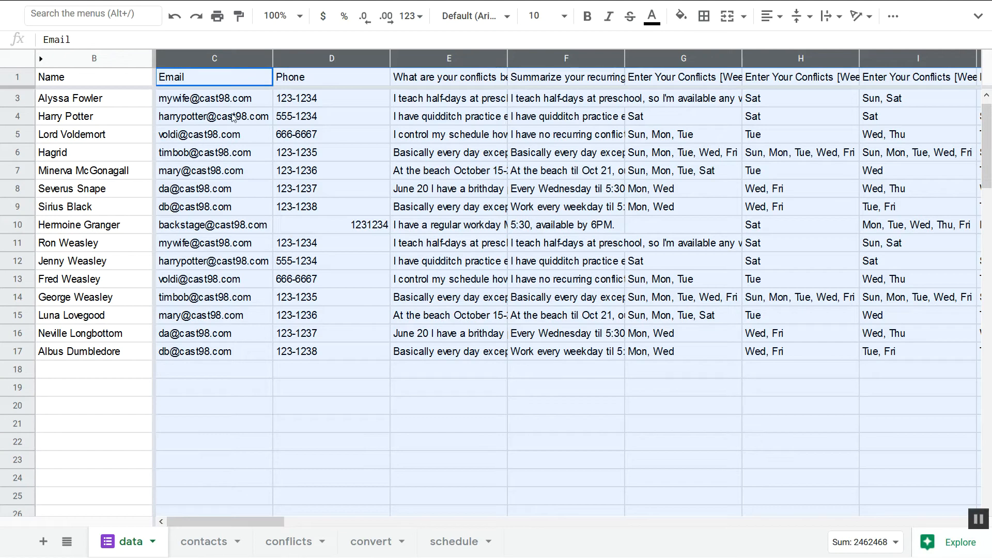
{"action": "right_click", "coordinate": [313, 59]}
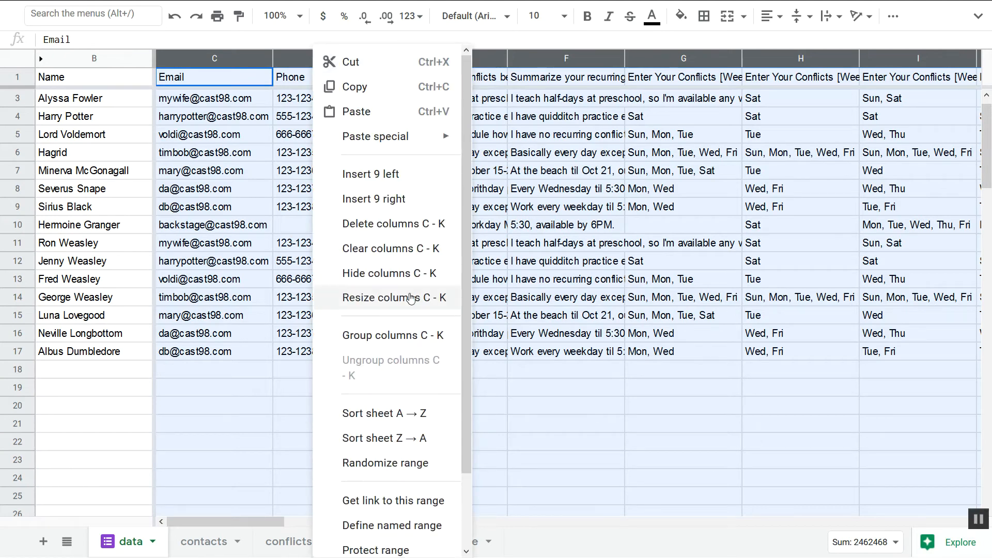
{"action": "left_click", "coordinate": [375, 279]}
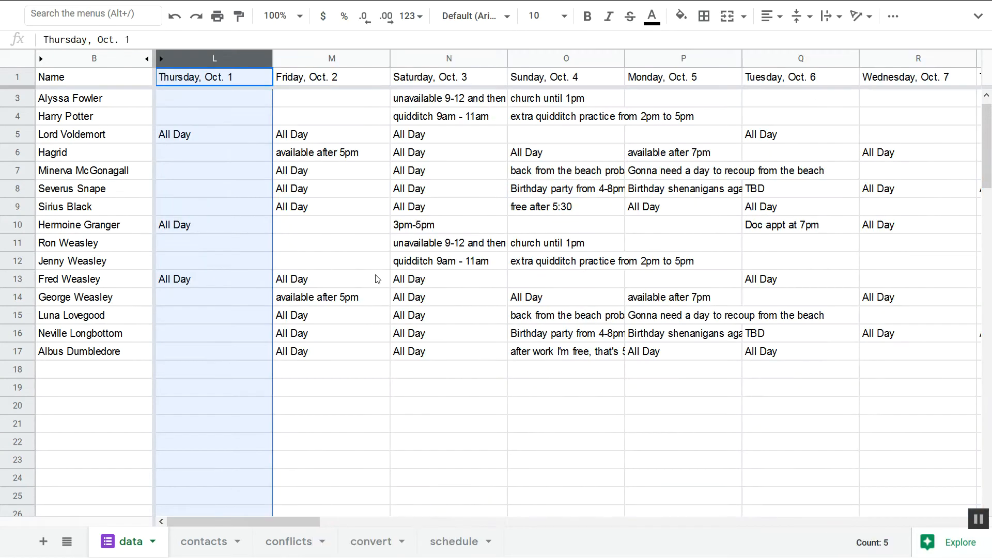
Examine the contacts sheet's Name, Email and Phone columns and its empty Character column.
{"action": "left_click", "coordinate": [195, 542]}
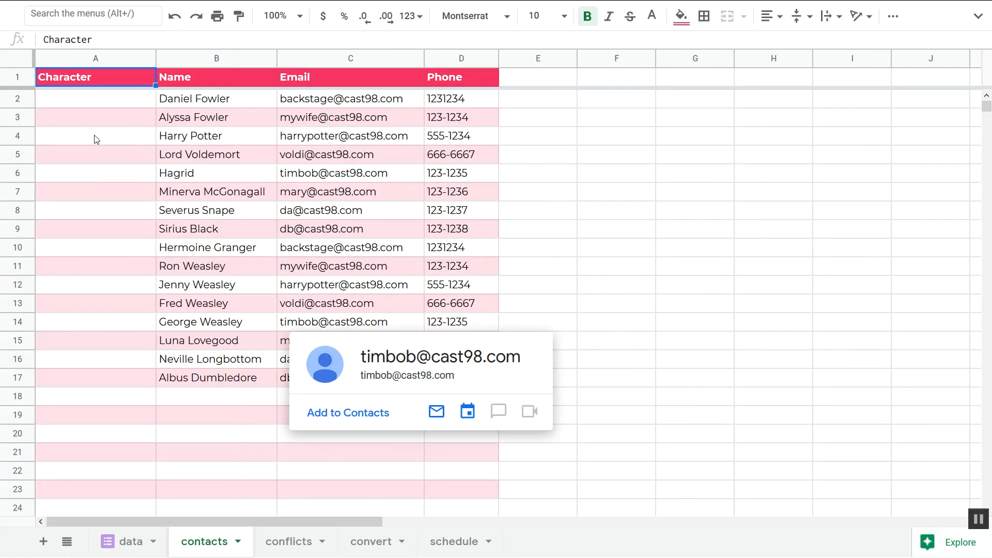
{"action": "left_click_drag", "start_coordinate": [231, 75], "coordinate": [457, 79]}
{"action": "left_click", "coordinate": [95, 107]}
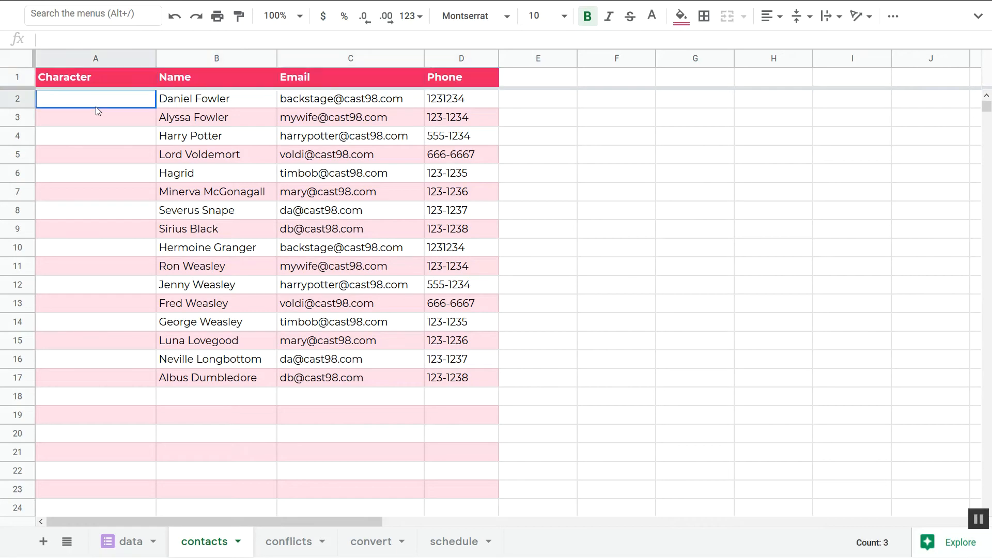
{"action": "left_click", "coordinate": [99, 70]}
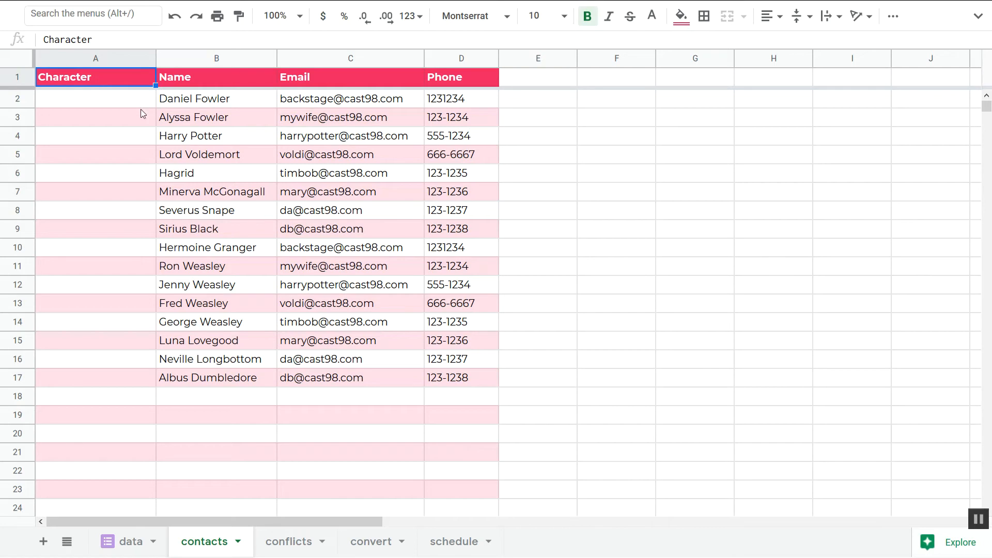
{"action": "left_click", "coordinate": [112, 100]}
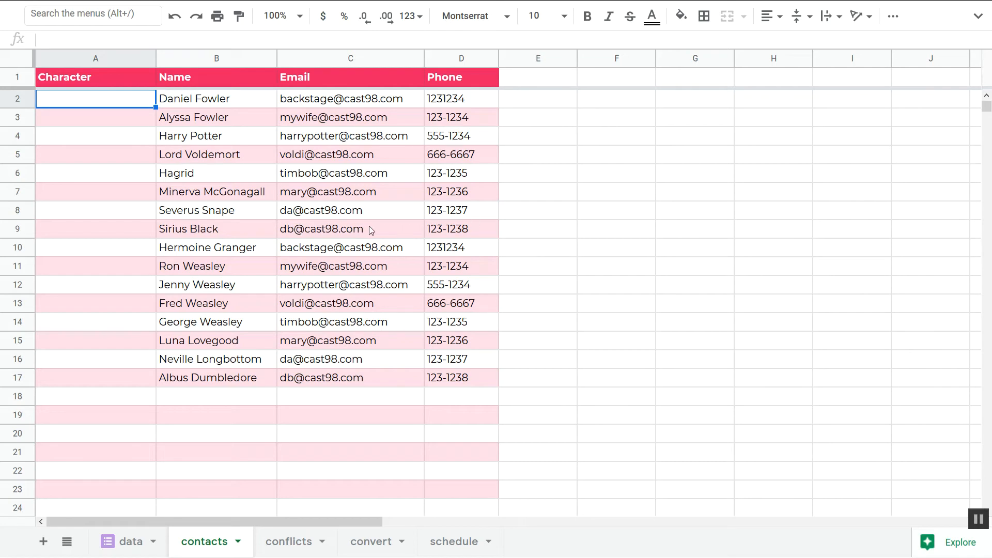
{"action": "left_click", "coordinate": [519, 202]}
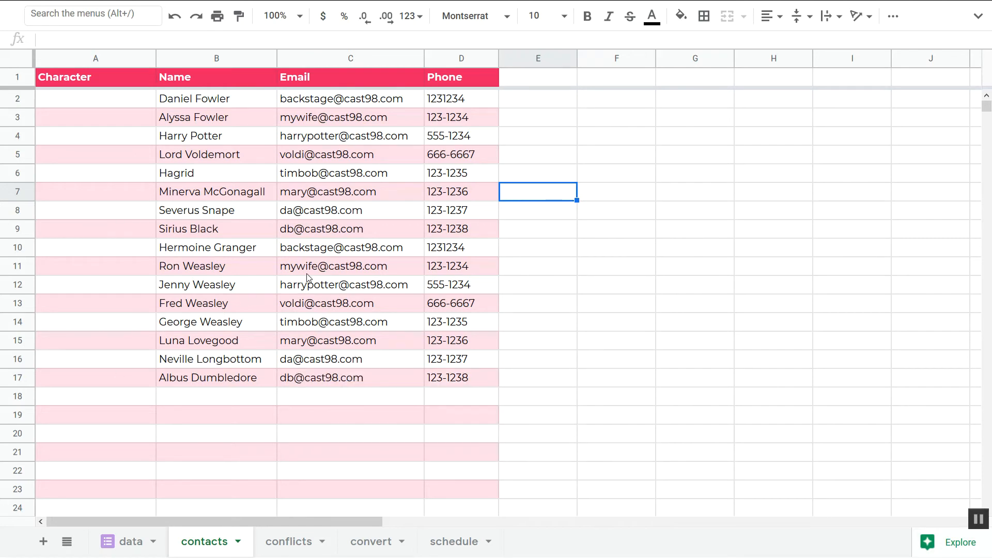
Examine the red and blue cast bars and the character names above the actors on the conflicts sheet.
{"action": "left_click", "coordinate": [289, 546]}
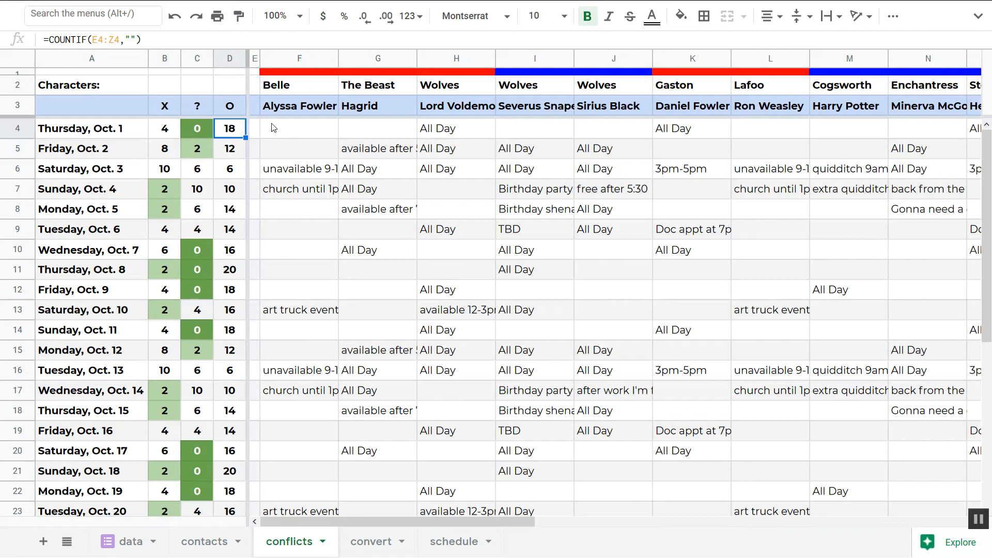
{"action": "left_click_drag", "start_coordinate": [292, 73], "coordinate": [821, 75]}
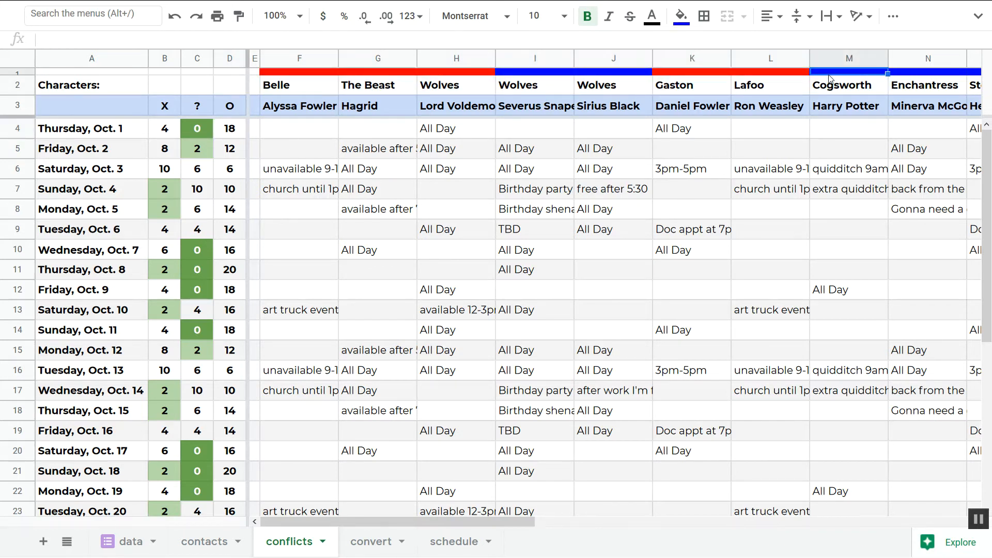
{"action": "left_click_drag", "start_coordinate": [312, 89], "coordinate": [689, 84]}
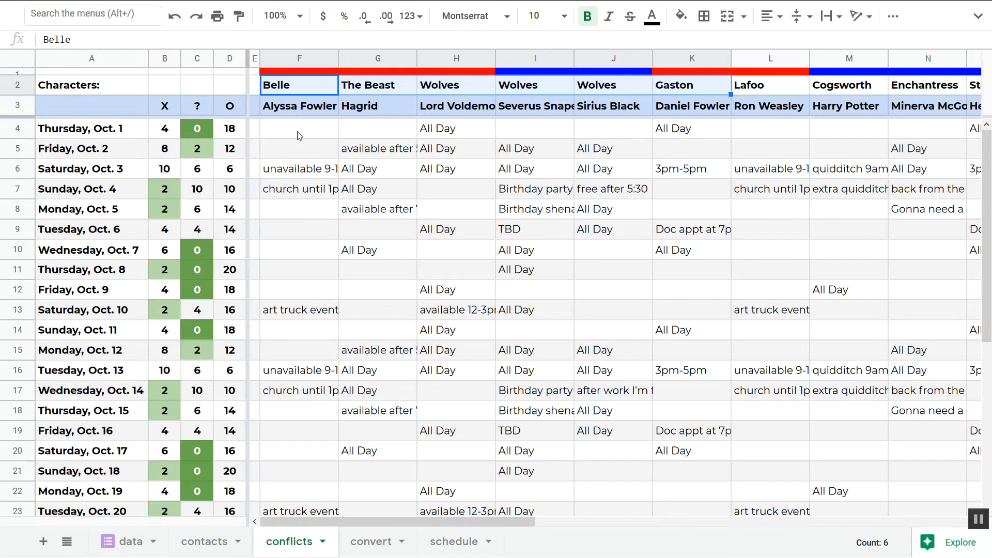
Review the dates in column A of the conflicts sheet from Thursday, Oct. 1 to Saturday, Oct. 31.
{"action": "left_click_drag", "start_coordinate": [109, 129], "coordinate": [91, 437]}
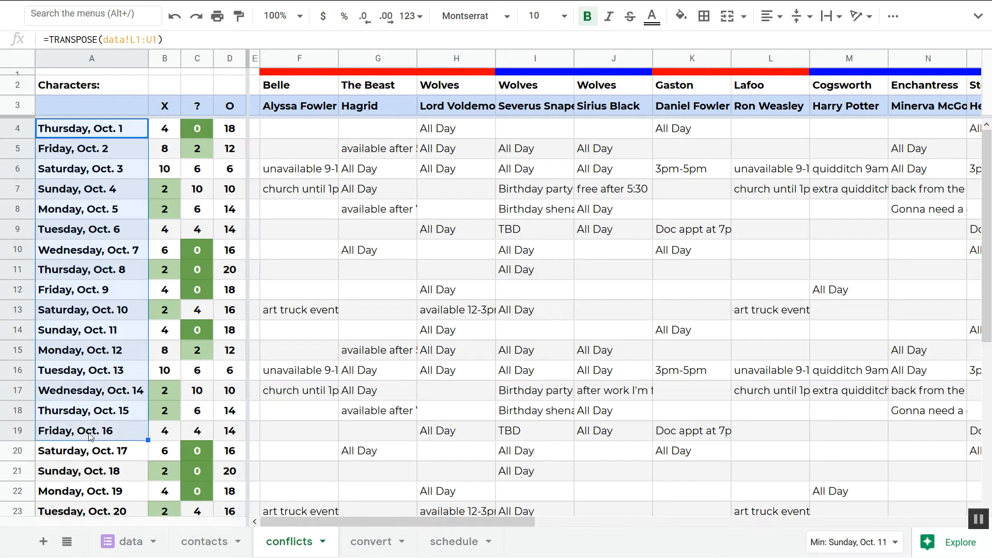
{"action": "left_click", "coordinate": [104, 208]}
{"action": "left_click", "coordinate": [104, 133]}
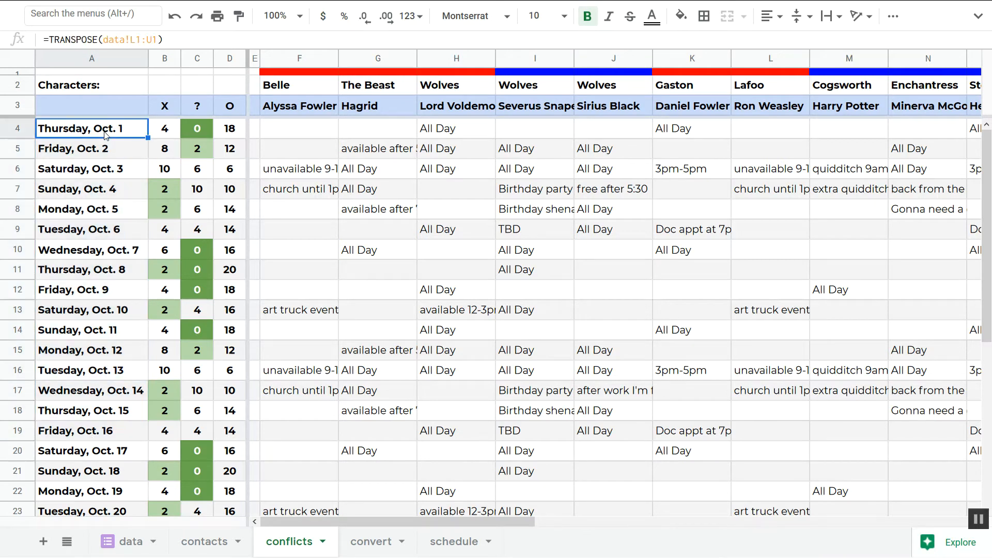
{"action": "key", "text": "Down"}
{"action": "key", "text": "Down"}
{"action": "key", "text": "Down"}
{"action": "key", "text": "Down"}
{"action": "key", "text": "Down"}
{"action": "key", "text": "Down"}
{"action": "key", "text": "Down"}
{"action": "key", "text": "Down"}
{"action": "key", "text": "Down"}
{"action": "key", "text": "Down"}
{"action": "key", "text": "Down"}
{"action": "key", "text": "Down"}
{"action": "key", "text": "Down"}
{"action": "key", "text": "Down"}
{"action": "key", "text": "Down"}
{"action": "key", "text": "Down"}
{"action": "key", "text": "Down"}
{"action": "key", "text": "Down"}
{"action": "key", "text": "Down"}
{"action": "key", "text": "Down"}
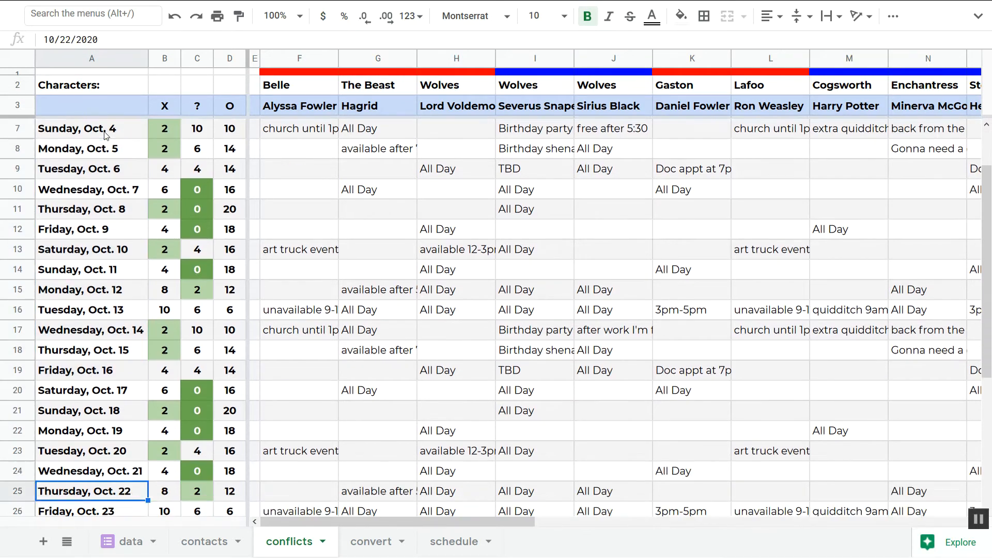
{"action": "scroll", "coordinate": [105, 133], "scroll_direction": "down", "scroll_amount": 1}
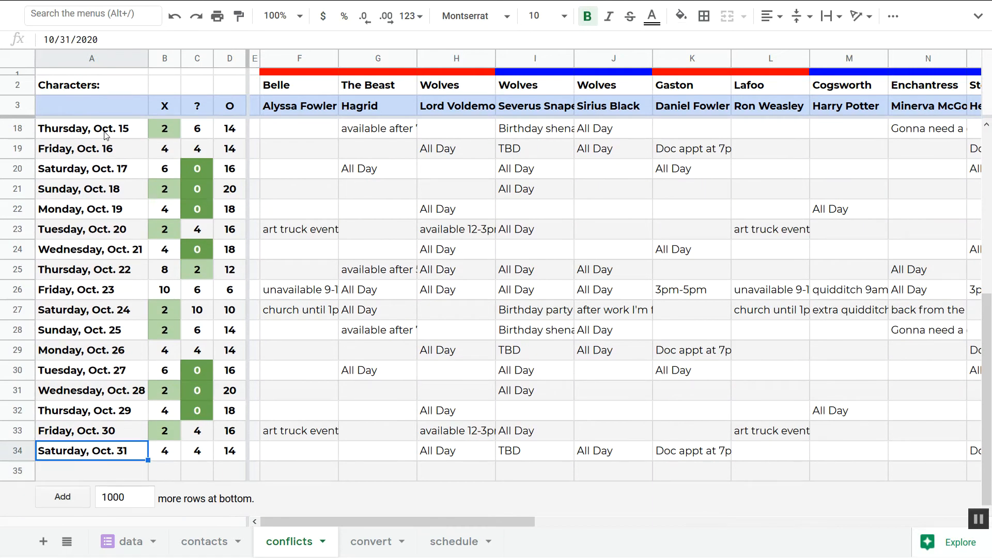
Return to the Thursday, Oct. 1 row and inspect its first All Day conflict in cell H4.
{"action": "key", "text": "Up"}
{"action": "key", "text": "Up"}
{"action": "key", "text": "Up"}
{"action": "key", "text": "Up"}
{"action": "key", "text": "Up"}
{"action": "key", "text": "Up"}
{"action": "key", "text": "Up"}
{"action": "key", "text": "Up"}
{"action": "key", "text": "Up"}
{"action": "key", "text": "Up"}
{"action": "key", "text": "Up"}
{"action": "key", "text": "Up"}
{"action": "key", "text": "Up"}
{"action": "key", "text": "Up"}
{"action": "key", "text": "Up"}
{"action": "key", "text": "Up"}
{"action": "key", "text": "Up"}
{"action": "key", "text": "Up"}
{"action": "key", "text": "Up"}
{"action": "key", "text": "Up"}
{"action": "key", "text": "Up"}
{"action": "key", "text": "Up"}
{"action": "key", "text": "Up"}
{"action": "key", "text": "Down"}
{"action": "key", "text": "Down"}
{"action": "key", "text": "Down"}
{"action": "key", "text": "Right"}
{"action": "key", "text": "Right"}
{"action": "key", "text": "Right"}
{"action": "key", "text": "Right"}
{"action": "key", "text": "Right"}
{"action": "key", "text": "Right"}
{"action": "key", "text": "Right"}
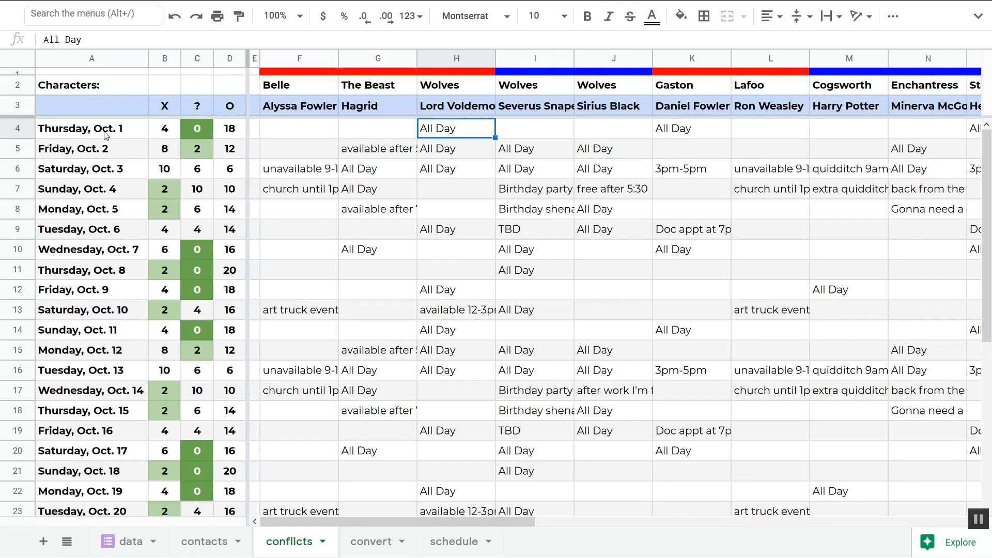
Inspect the X count formula for Oct. 1 and the X, ? and O count formulas for Oct. 2.
{"action": "key", "text": "Left"}
{"action": "key", "text": "Left"}
{"action": "key", "text": "Left"}
{"action": "key", "text": "Left"}
{"action": "key", "text": "Left"}
{"action": "key", "text": "Left"}
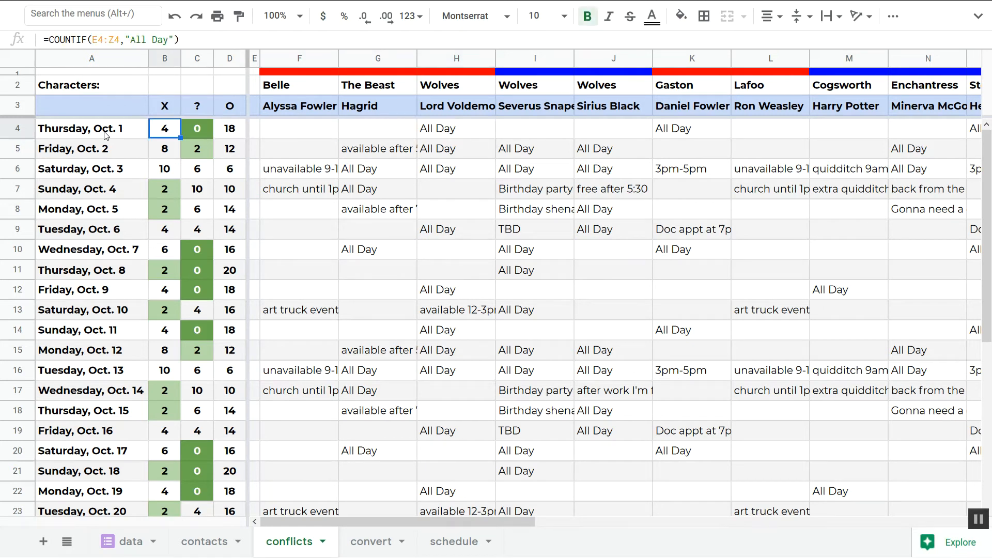
{"action": "key", "text": "Down"}
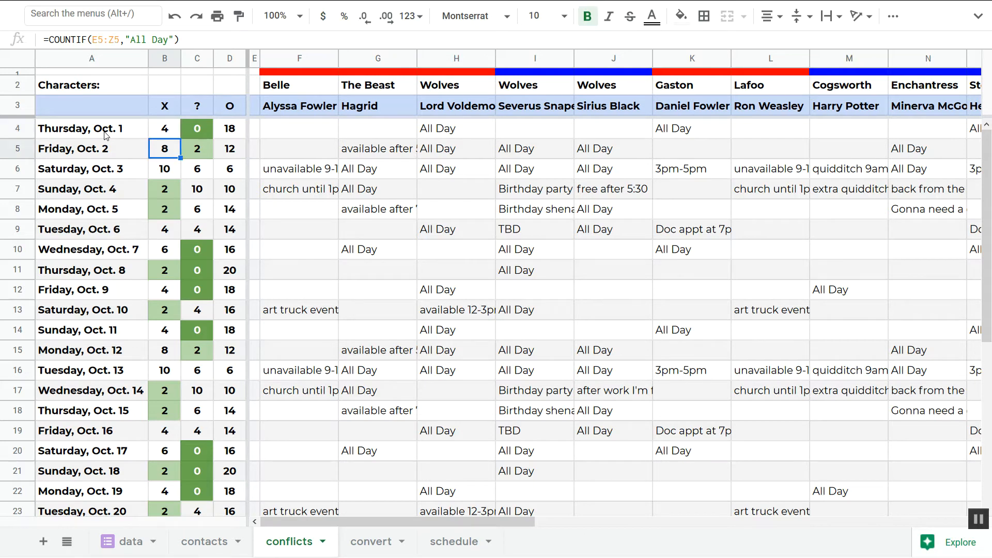
{"action": "key", "text": "Right"}
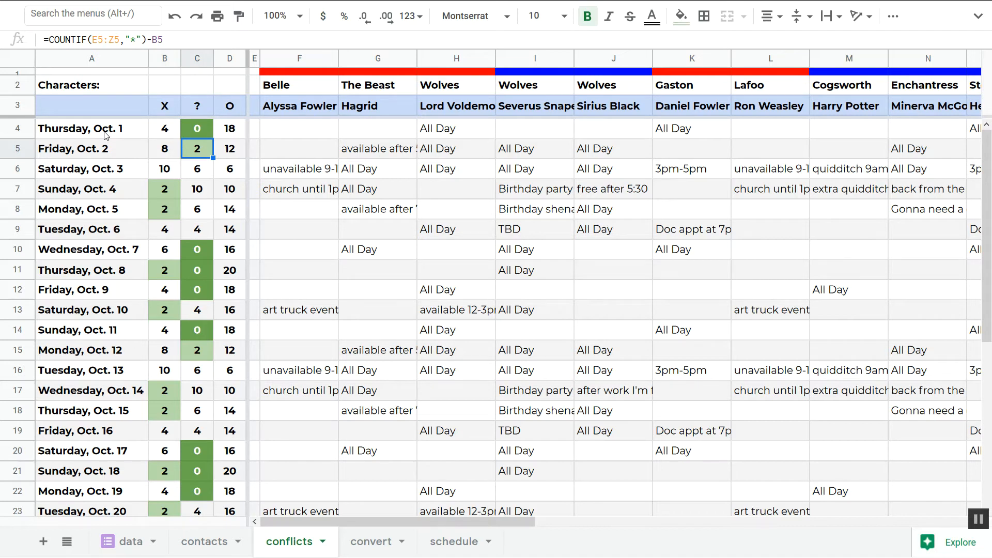
{"action": "key", "text": "Right"}
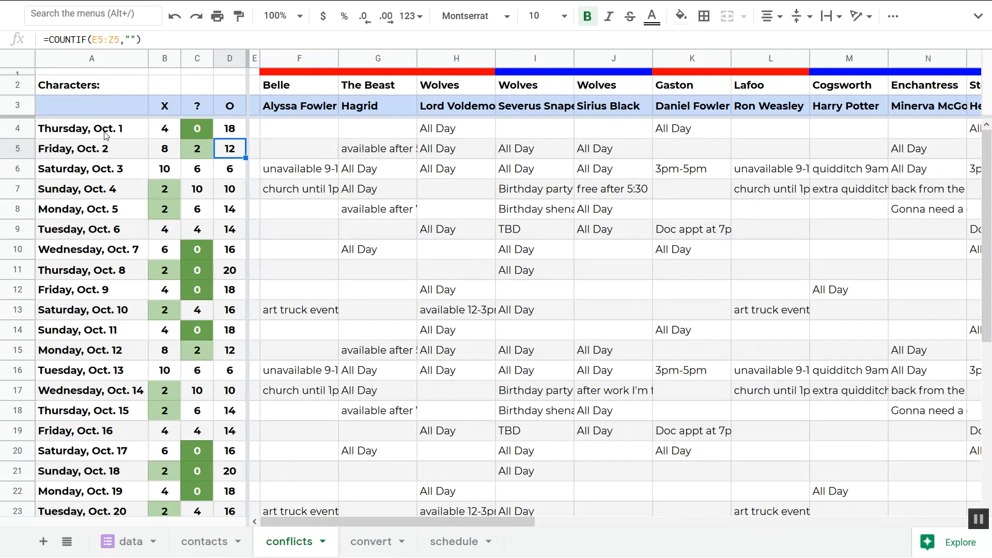
Examine the partial and All Day conflict entries across the Friday, Oct. 2 row, from The Beast through the Wolves.
{"action": "key", "text": "Right"}
{"action": "key", "text": "Right"}
{"action": "key", "text": "Right"}
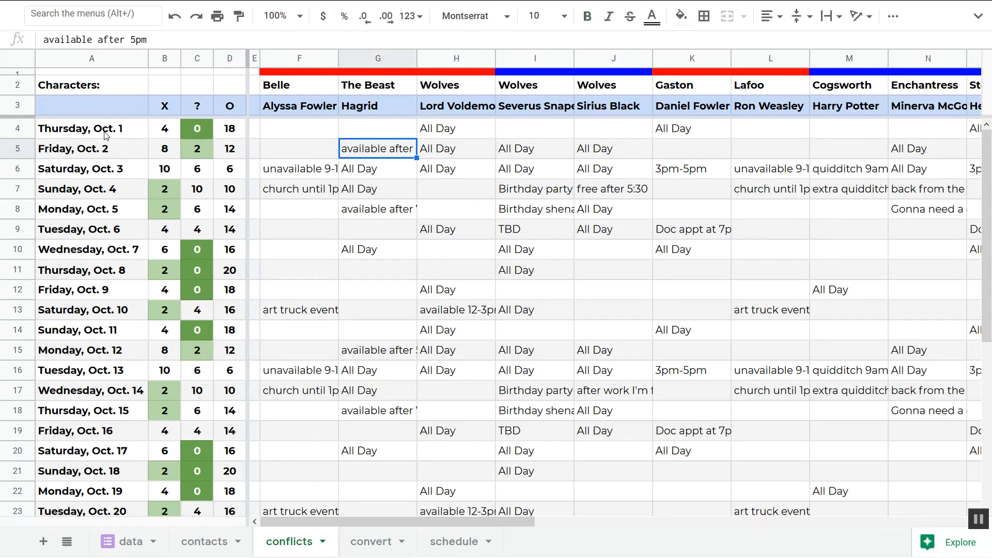
{"action": "key", "text": "Right"}
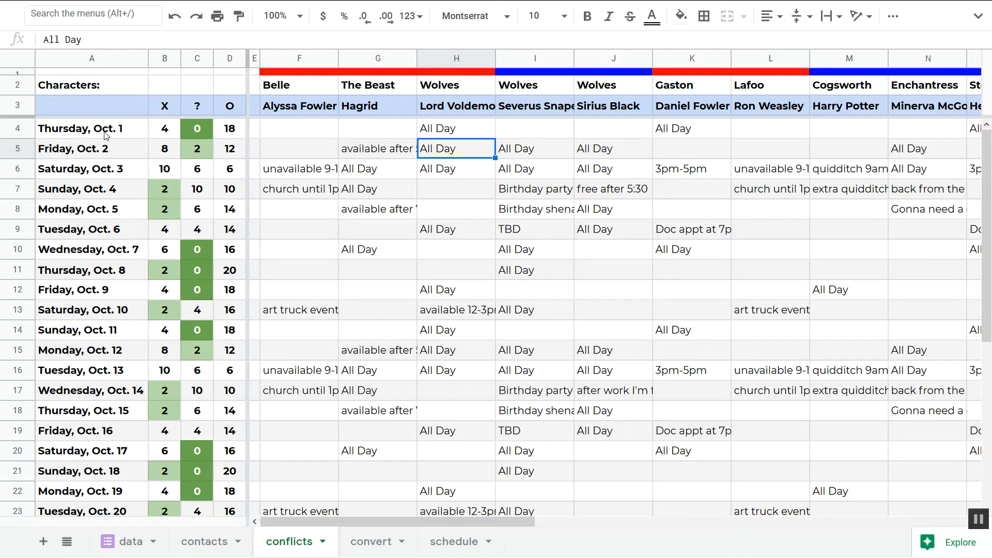
{"action": "key", "text": "Right"}
{"action": "key", "text": "Right"}
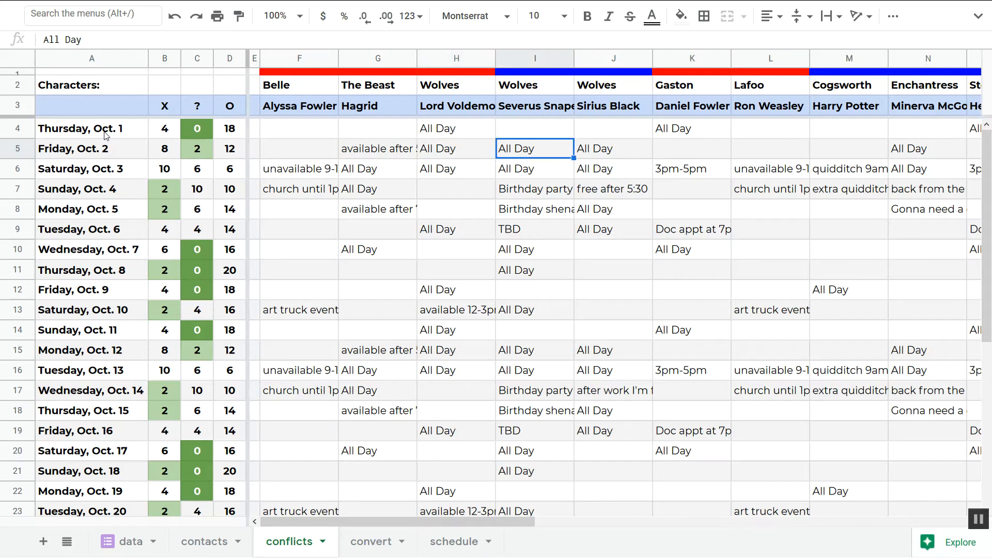
{"action": "key", "text": "Left"}
{"action": "key", "text": "Left"}
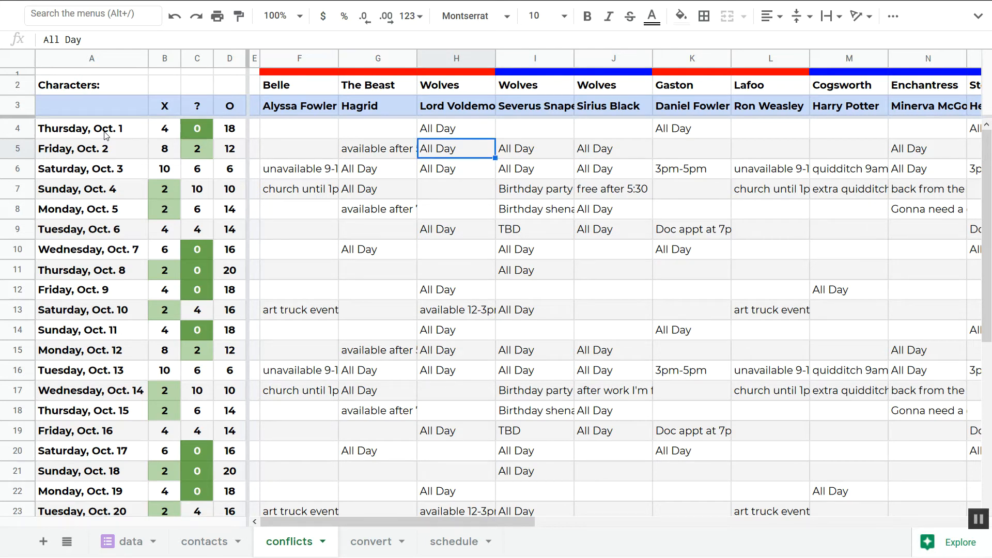
Compare Belle's blank cells for Oct. 1 and Oct. 2 with The Beast's Oct. 2 entry and that day's X count.
{"action": "key", "text": "Up"}
{"action": "key", "text": "Left"}
{"action": "key", "text": "Left"}
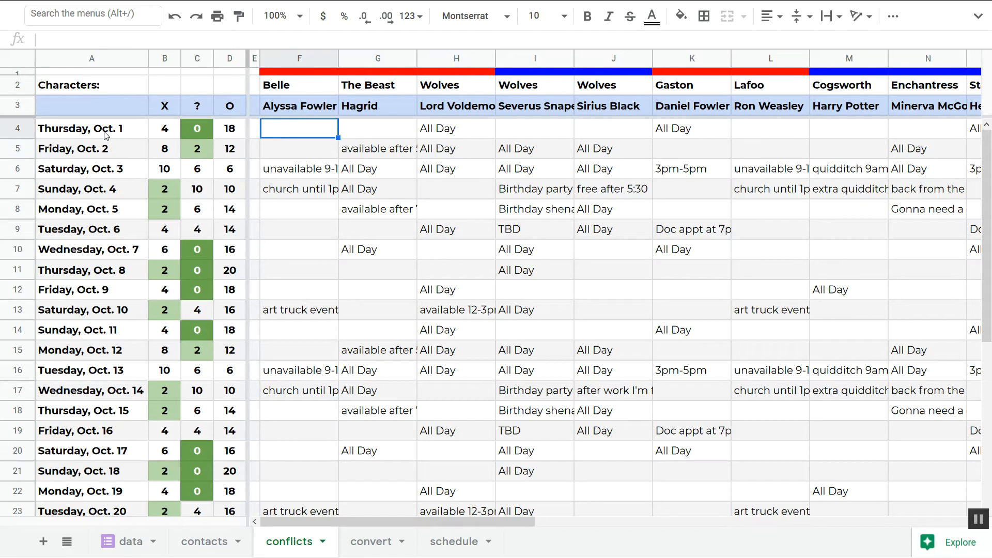
{"action": "key", "text": "Down"}
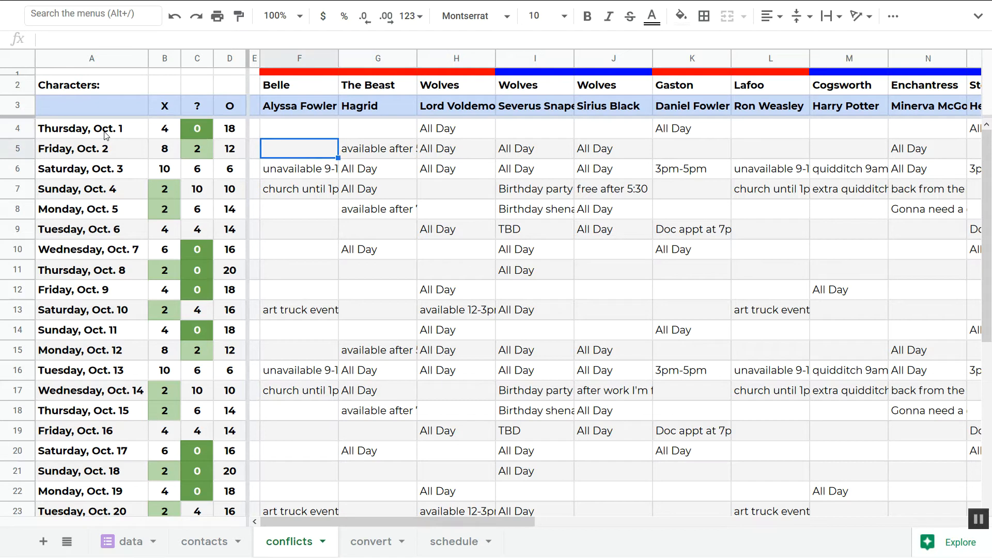
{"action": "key", "text": "Right"}
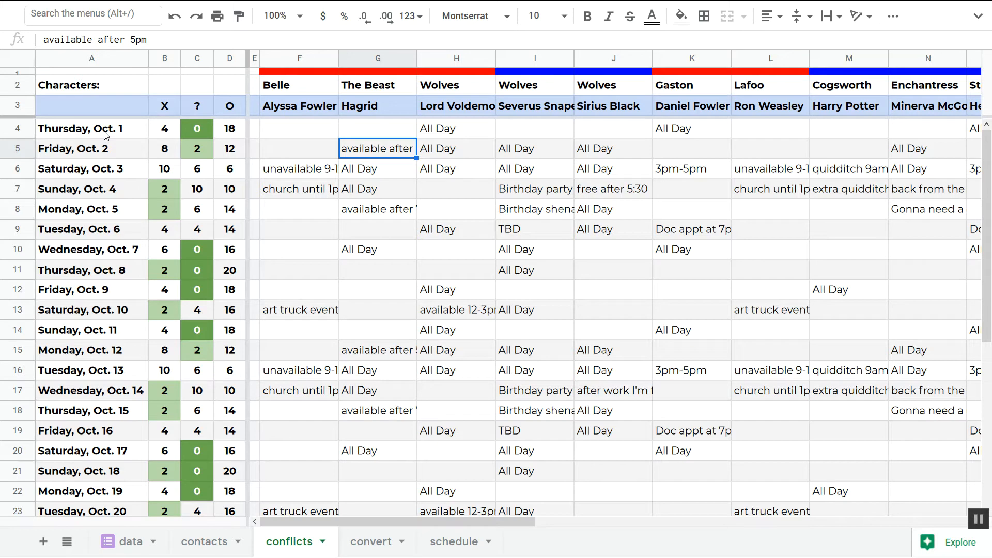
{"action": "left_click", "coordinate": [177, 144]}
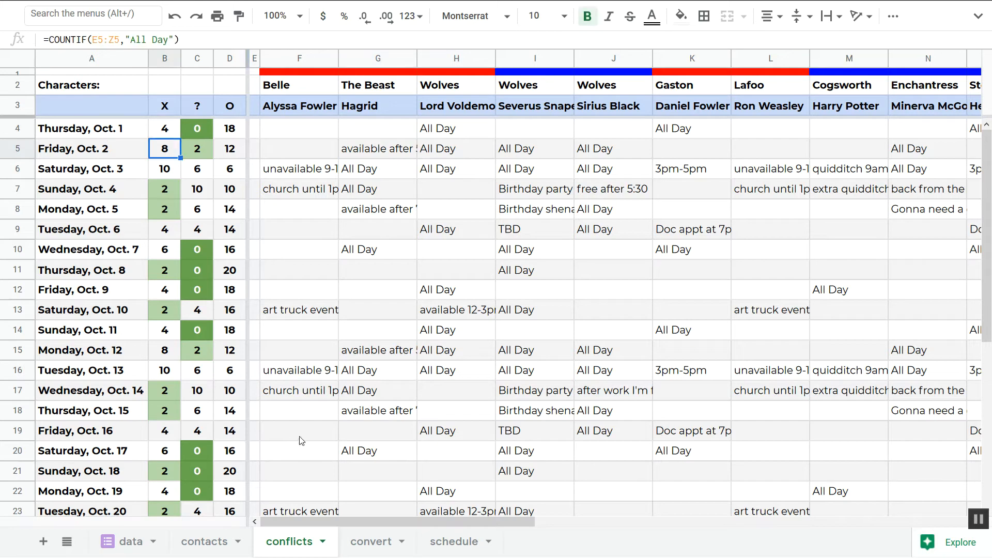
Open the schedule sheet and review its rehearsal entries from Finale Blocking through Opening Night, including the Opening Night attendees.
{"action": "left_click", "coordinate": [445, 542]}
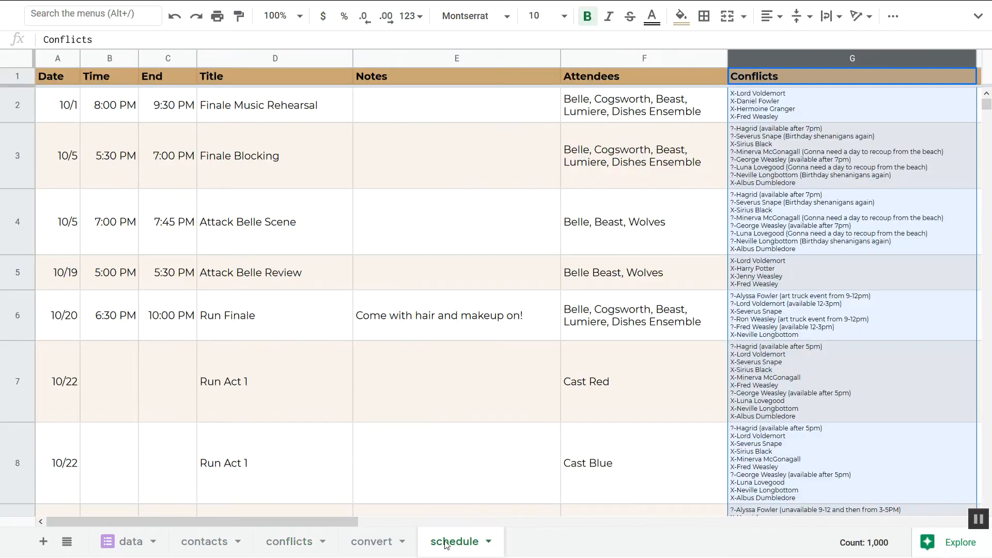
{"action": "left_click", "coordinate": [317, 177]}
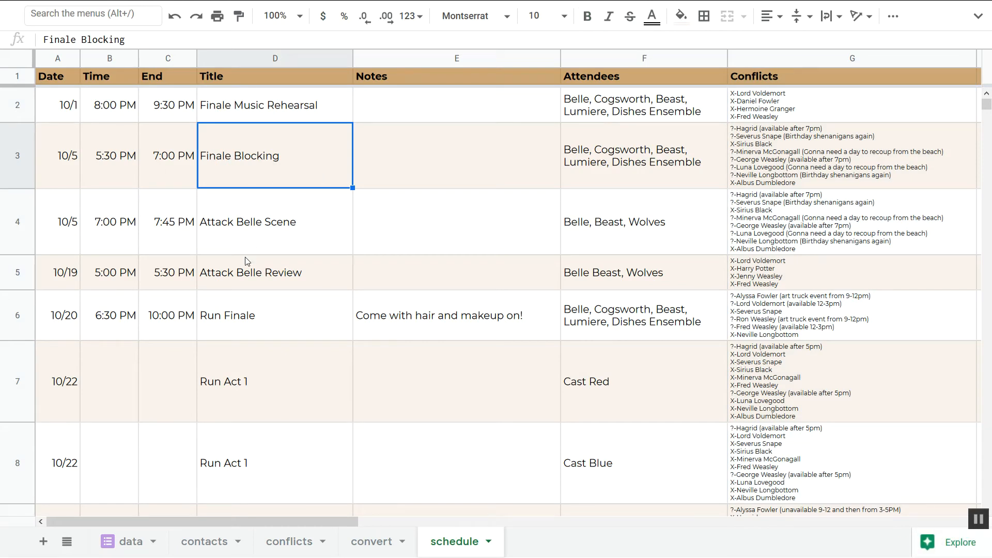
{"action": "key", "text": "ctrl+minus"}
{"action": "scroll", "coordinate": [281, 388], "scroll_direction": "down", "scroll_amount": 9}
{"action": "scroll", "coordinate": [282, 389], "scroll_direction": "down", "scroll_amount": 5}
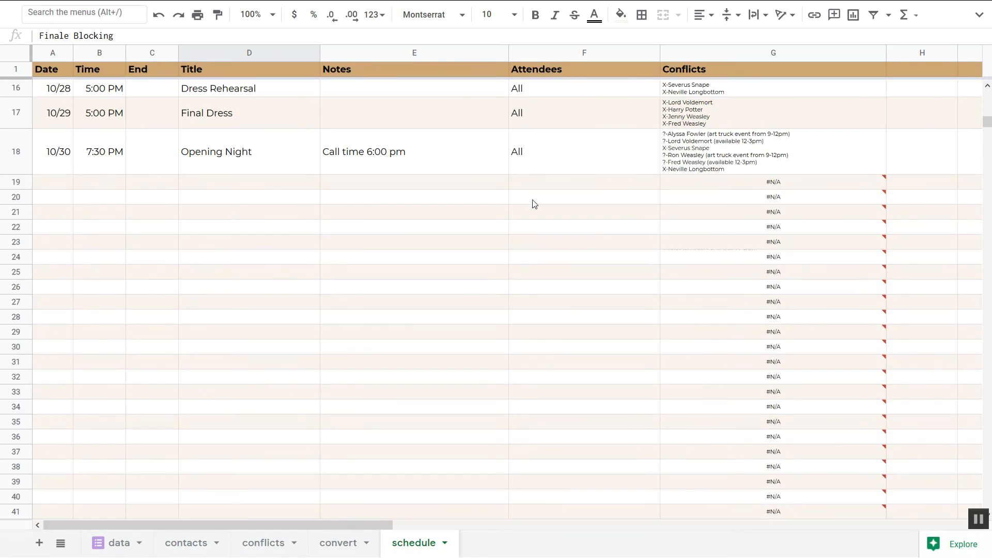
{"action": "scroll", "coordinate": [406, 224], "scroll_direction": "up", "scroll_amount": 4}
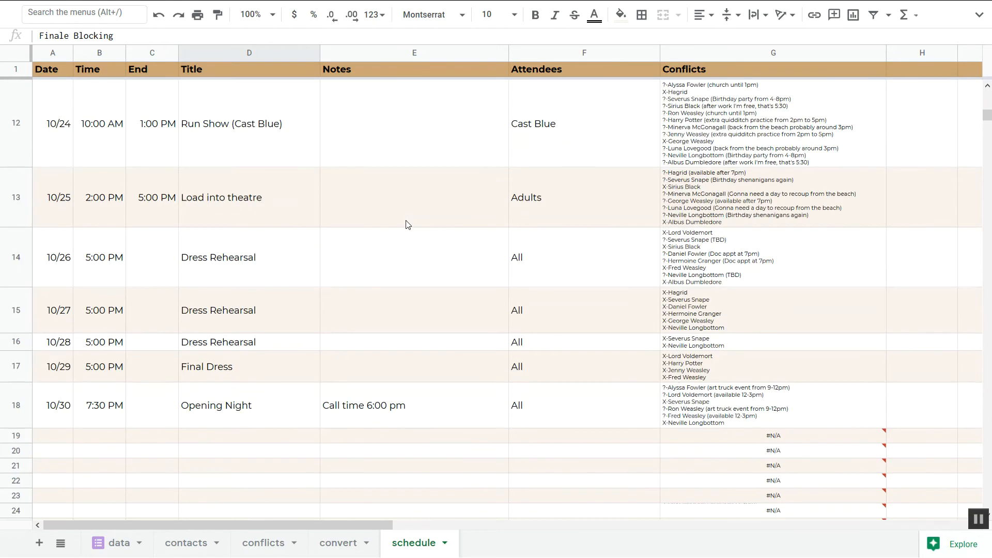
{"action": "left_click", "coordinate": [545, 408]}
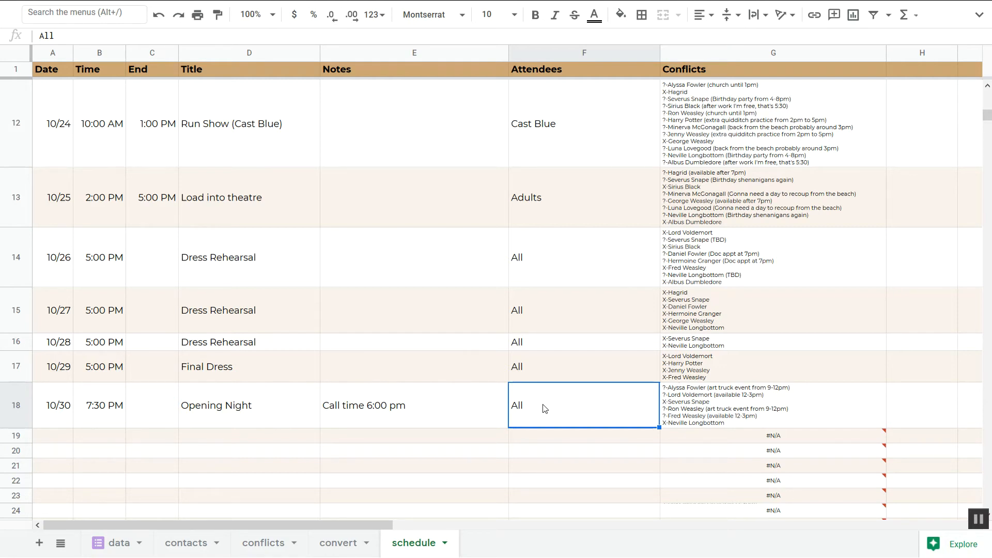
{"action": "left_click", "coordinate": [270, 421]}
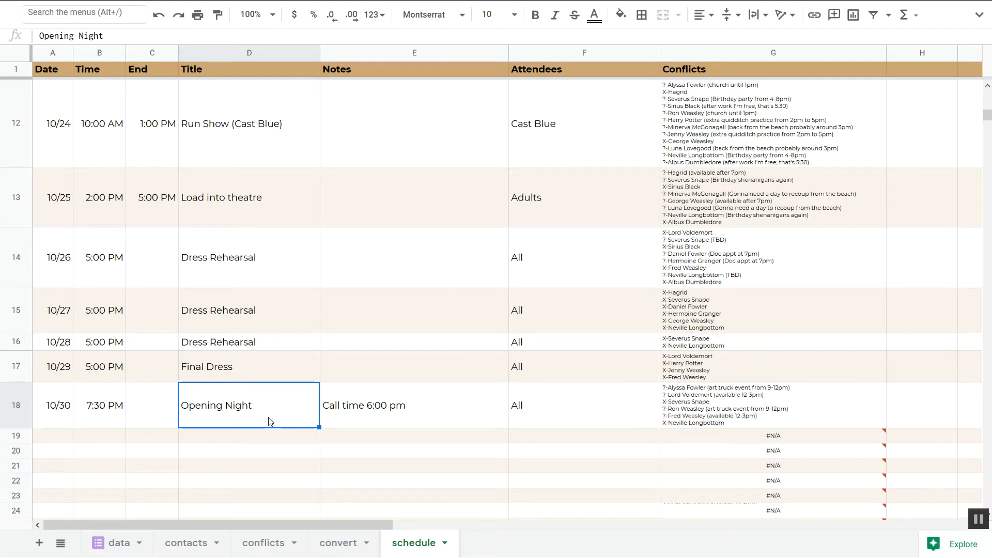
Highlight the rehearsal titles from Run Act 1 on 10/22 through Run Show (Cast Red) on 10/24.
{"action": "scroll", "coordinate": [268, 421], "scroll_direction": "up", "scroll_amount": 5}
{"action": "left_click", "coordinate": [254, 253]}
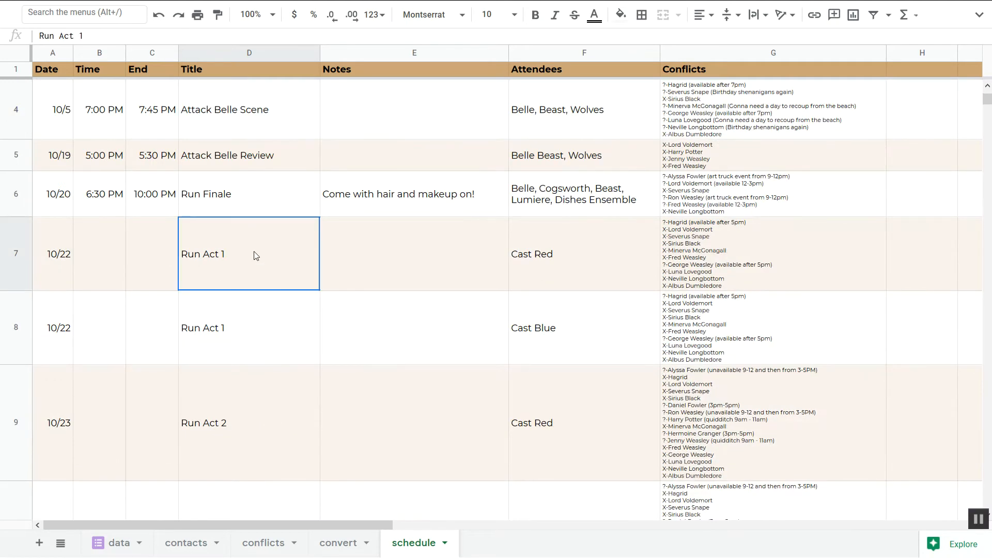
{"action": "key", "text": "shift+Down"}
{"action": "key", "text": "shift+Down"}
{"action": "key", "text": "shift+Down"}
{"action": "key", "text": "shift+Down"}
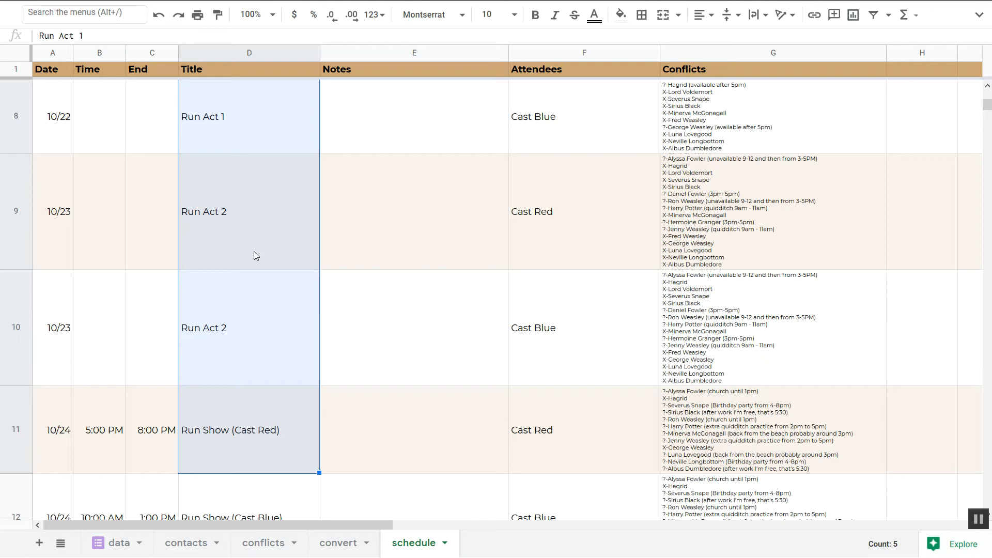
Review the Cast Red attendees for Run Act 2, then the Run Finale entry and the earlier rehearsals above it.
{"action": "left_click", "coordinate": [535, 210]}
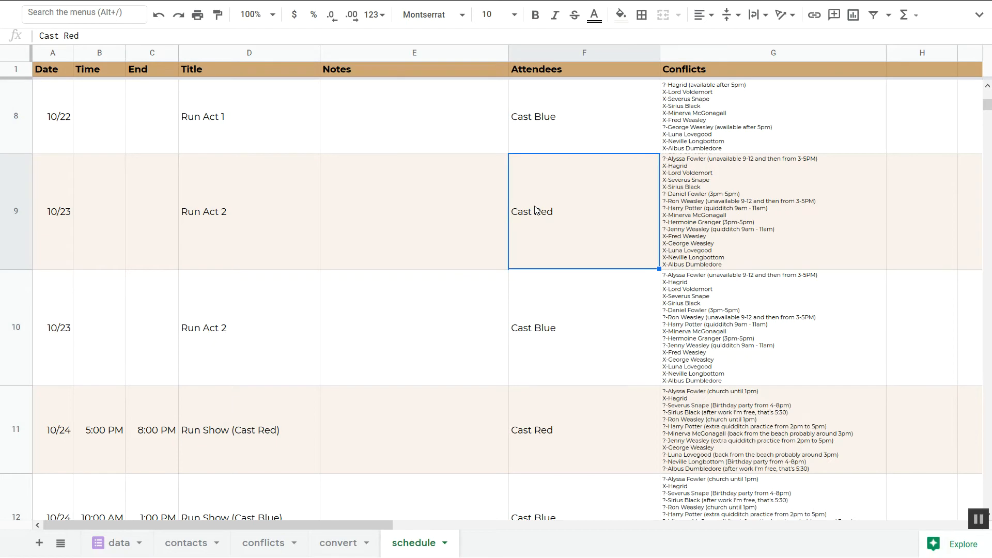
{"action": "scroll", "coordinate": [535, 210], "scroll_direction": "up", "scroll_amount": 3}
{"action": "scroll", "coordinate": [490, 224], "scroll_direction": "down", "scroll_amount": 5}
{"action": "scroll", "coordinate": [414, 241], "scroll_direction": "up", "scroll_amount": 5}
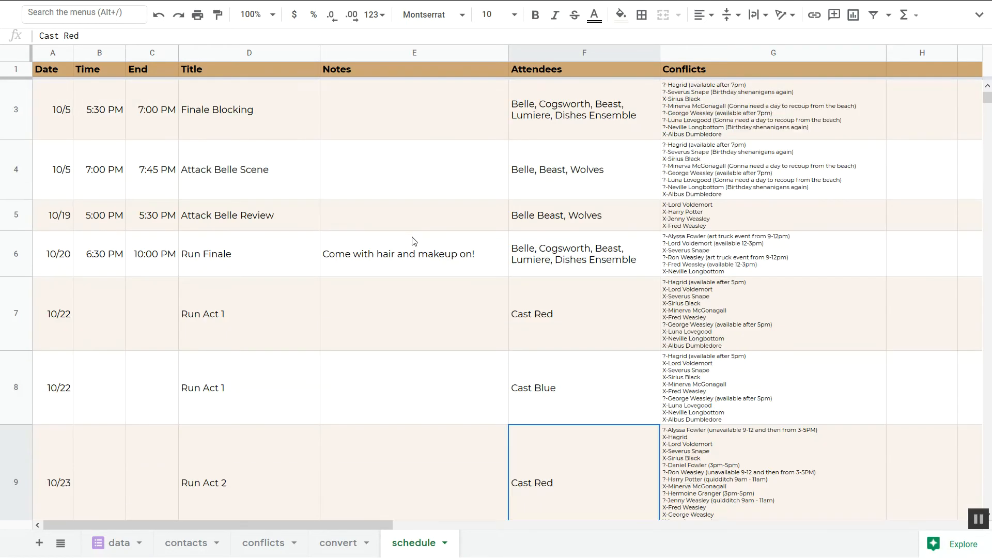
{"action": "left_click", "coordinate": [274, 244]}
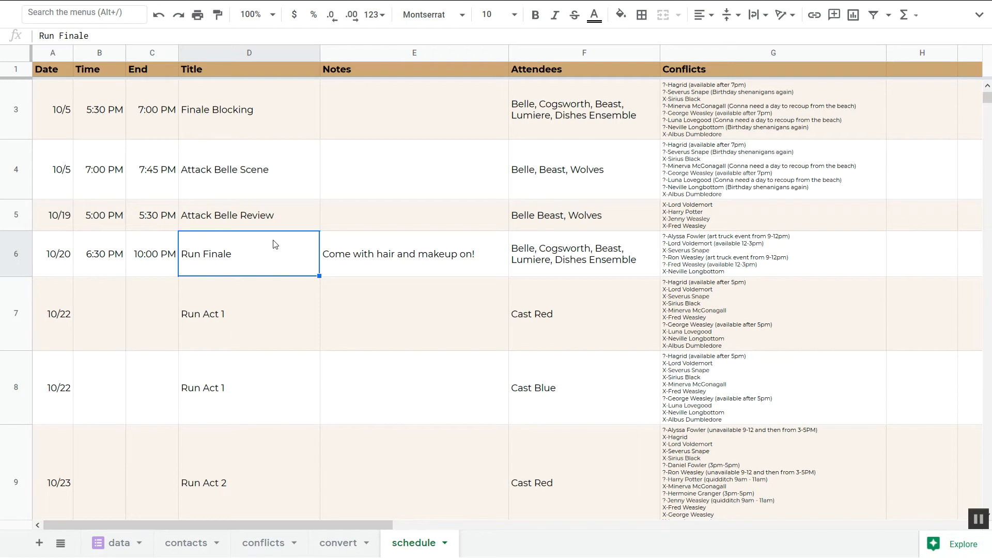
{"action": "scroll", "coordinate": [274, 244], "scroll_direction": "up", "scroll_amount": 1}
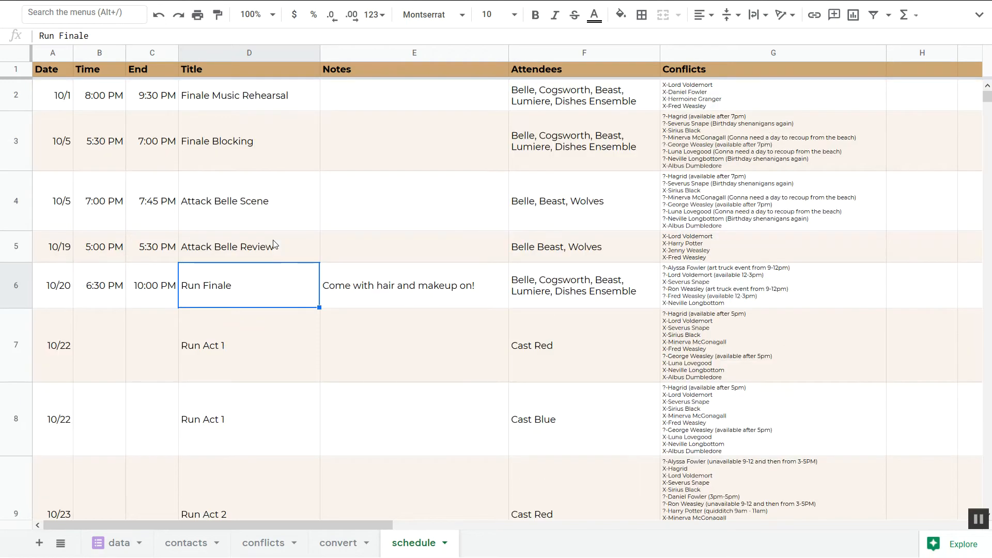
Inspect the Finale Music Rehearsal's Notes cell and the Conflicts lookup formulas for the 10/1 and 10/5 rehearsals.
{"action": "left_click", "coordinate": [394, 93]}
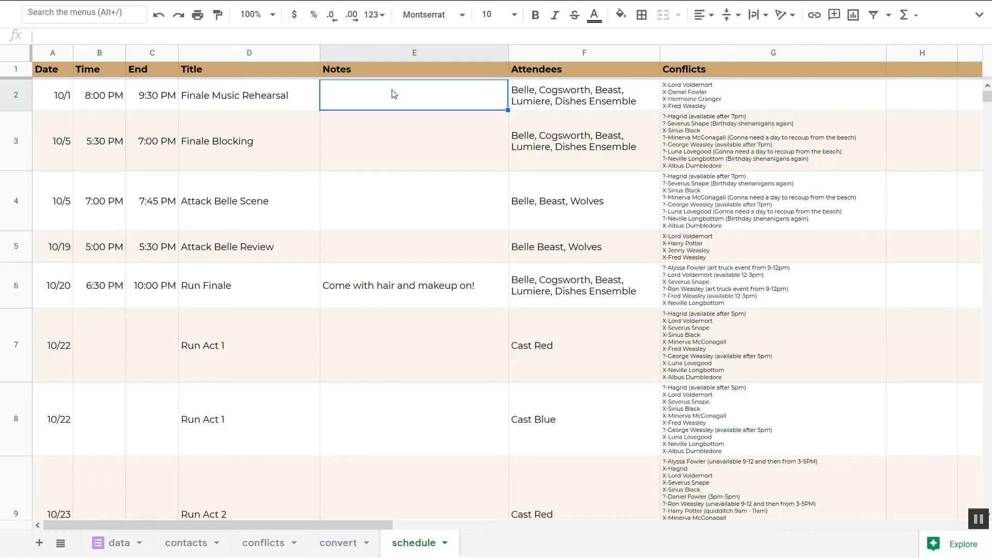
{"action": "left_click", "coordinate": [713, 99]}
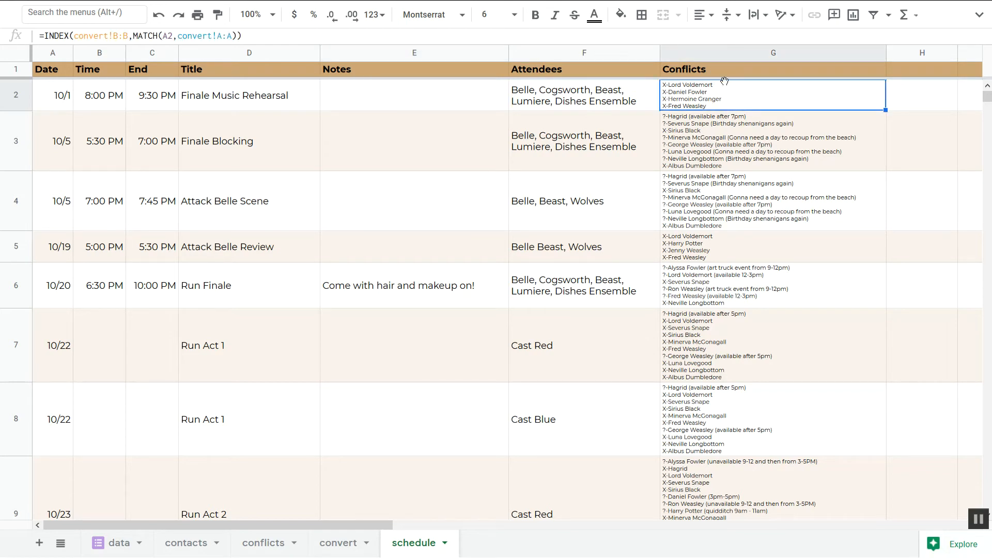
{"action": "left_click", "coordinate": [738, 209]}
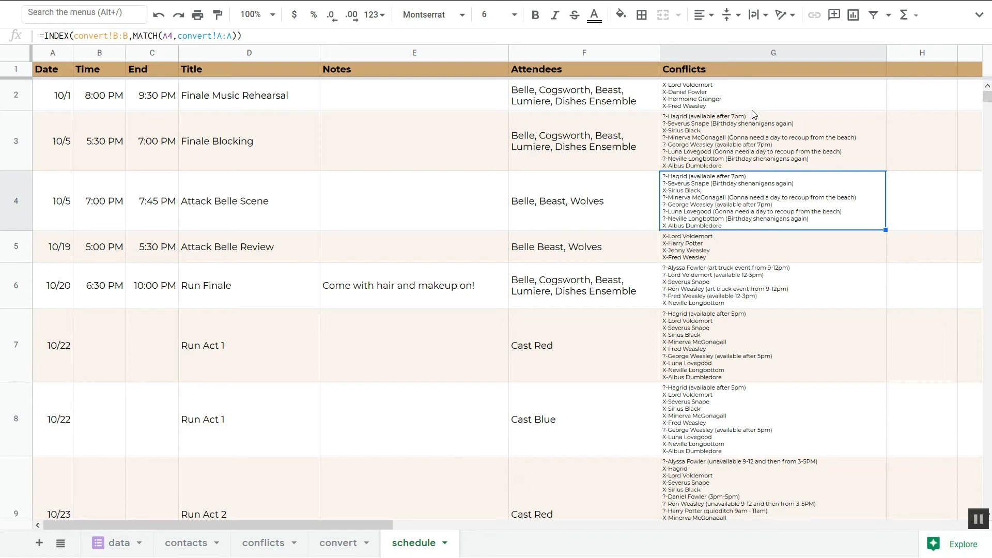
{"action": "left_click", "coordinate": [724, 116]}
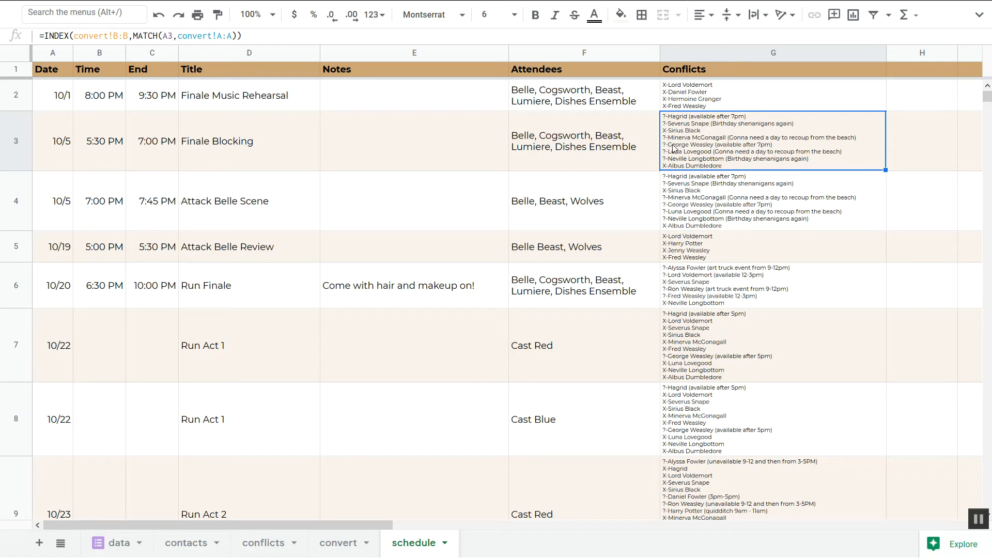
Clear the entire Conflicts column G, including its header, from the schedule sheet.
{"action": "key", "text": "ctrl+plus"}
{"action": "key", "text": "ctrl+plus"}
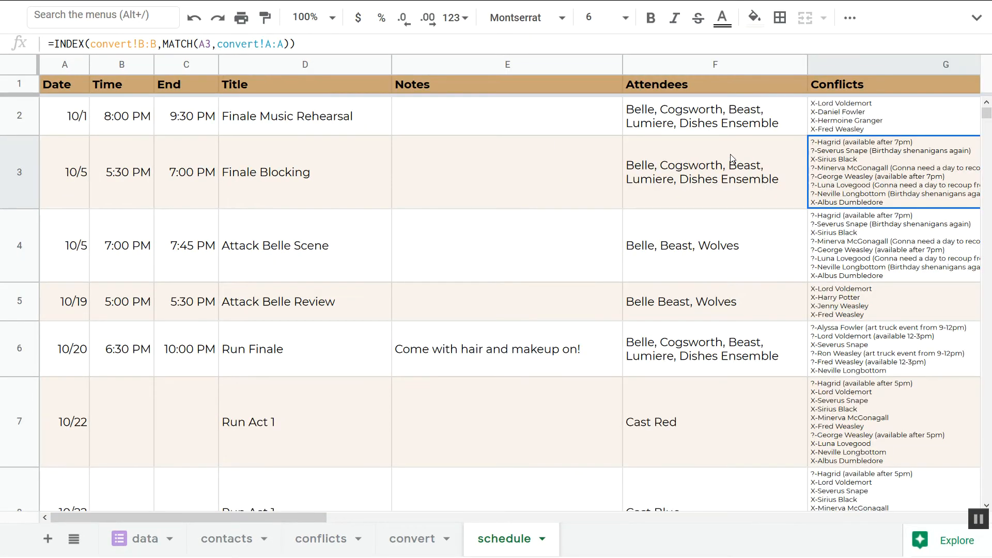
{"action": "key", "text": "ctrl+plus"}
{"action": "key", "text": "ctrl+plus"}
{"action": "key", "text": "ctrl+minus"}
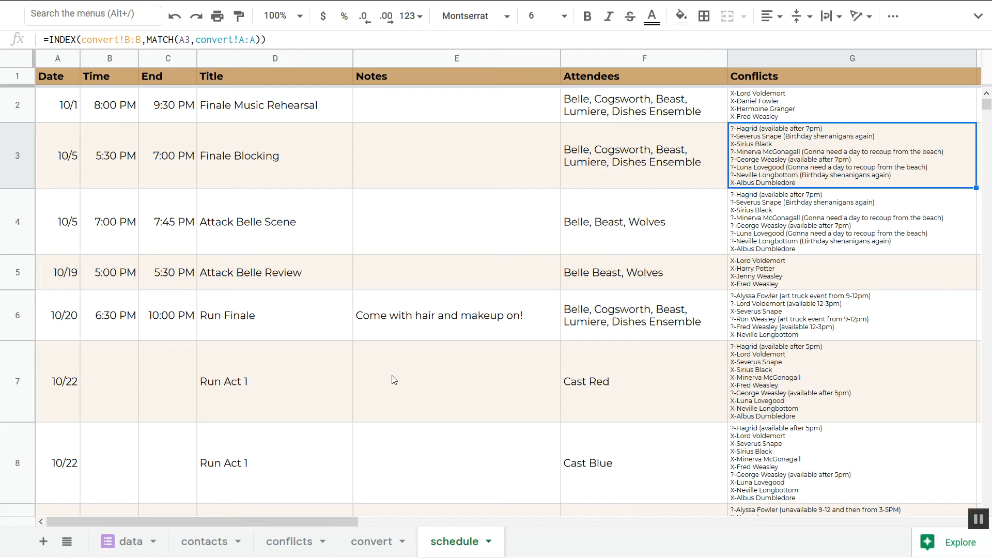
{"action": "left_click", "coordinate": [788, 57]}
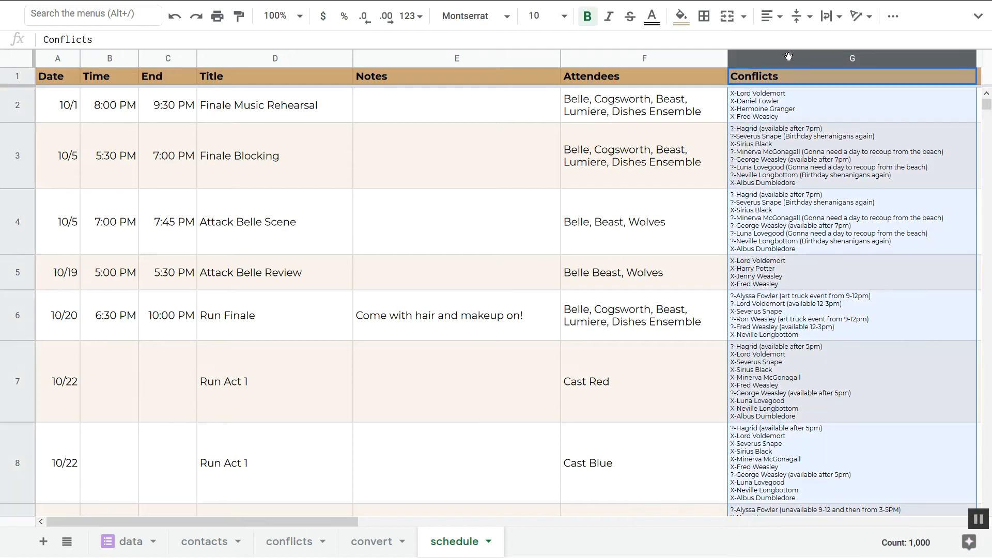
{"action": "key", "text": "Delete"}
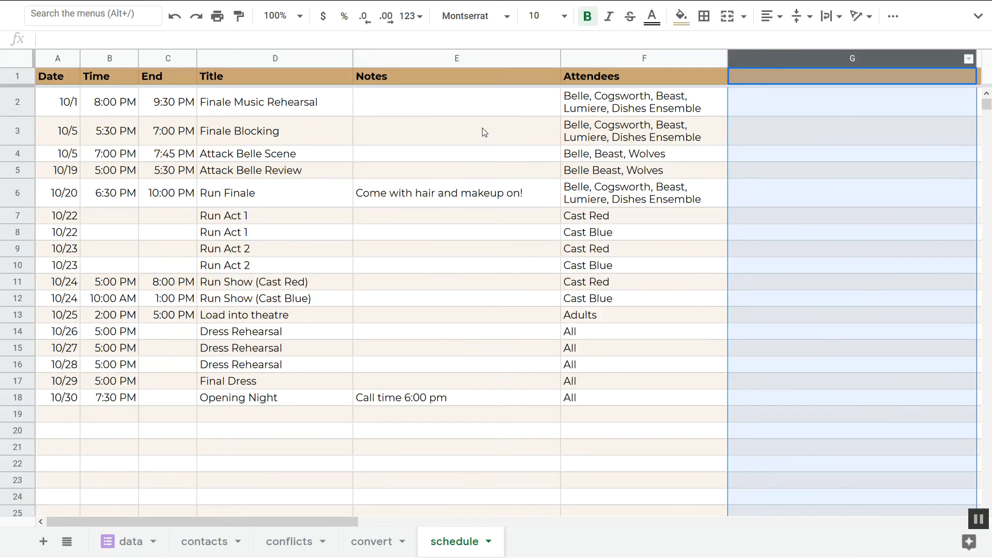
On the convert sheet, examine the actor names in C2:H2 and the converted conflicts in C27:G32.
{"action": "left_click", "coordinate": [366, 541]}
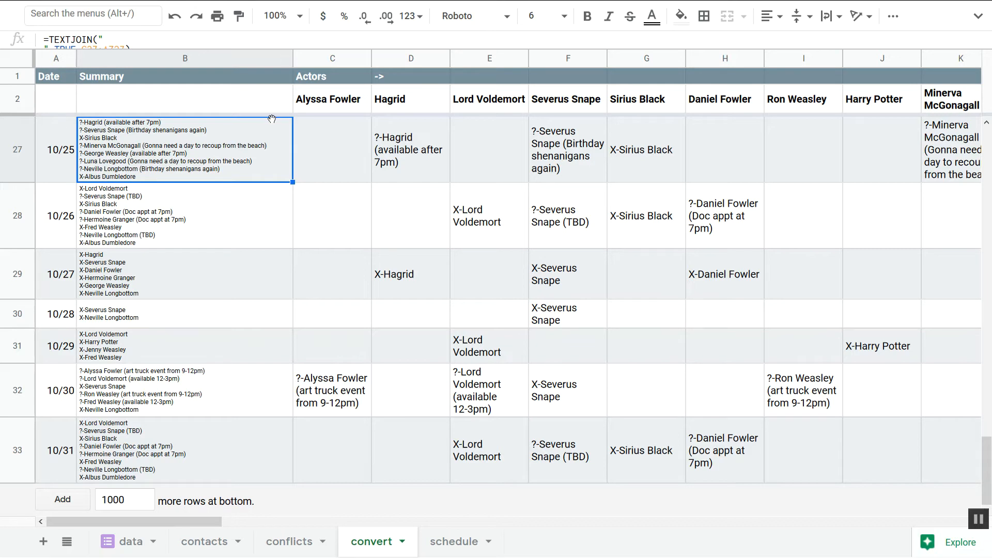
{"action": "left_click", "coordinate": [312, 98]}
{"action": "left_click_drag", "start_coordinate": [312, 98], "coordinate": [702, 105]}
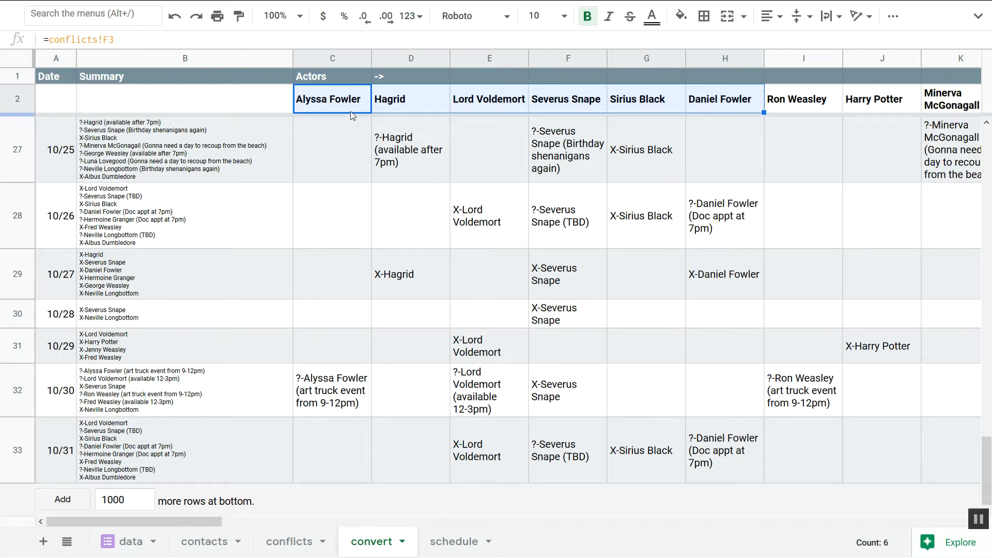
{"action": "left_click_drag", "start_coordinate": [364, 153], "coordinate": [587, 213]}
{"action": "left_click_drag", "start_coordinate": [623, 276], "coordinate": [679, 401]}
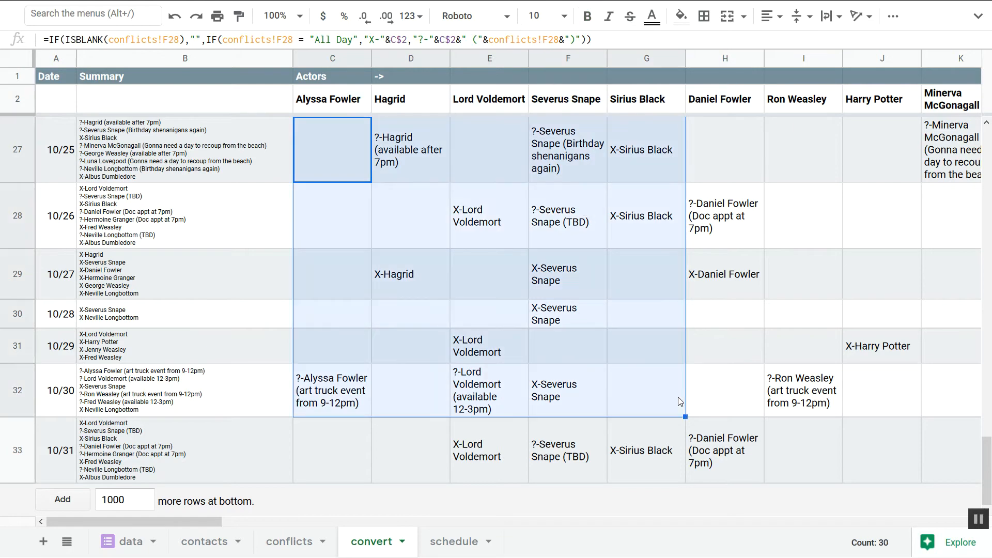
Compare the conflicts sheet with the convert sheet, and highlight the Summary cells for 10/25 through 10/31.
{"action": "left_click", "coordinate": [296, 541]}
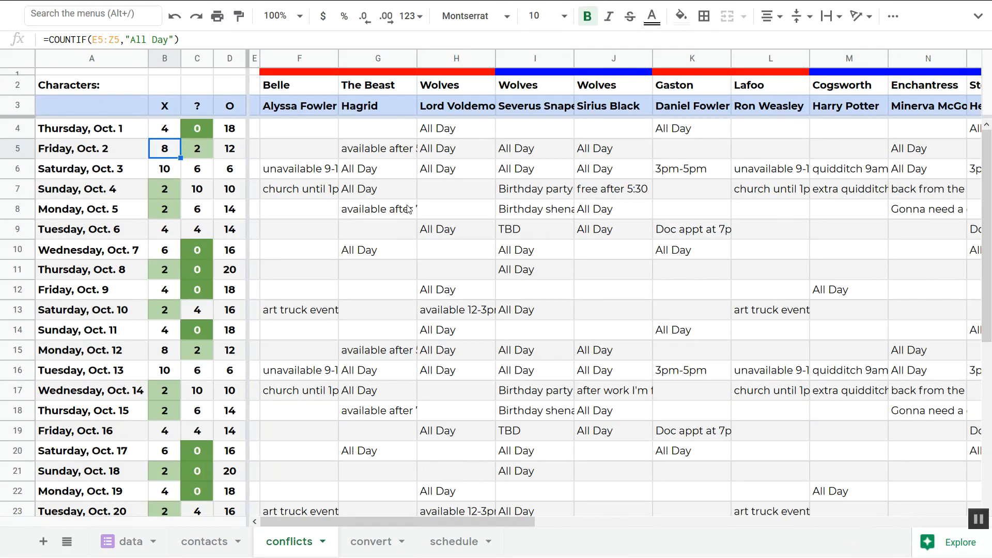
{"action": "left_click", "coordinate": [362, 541]}
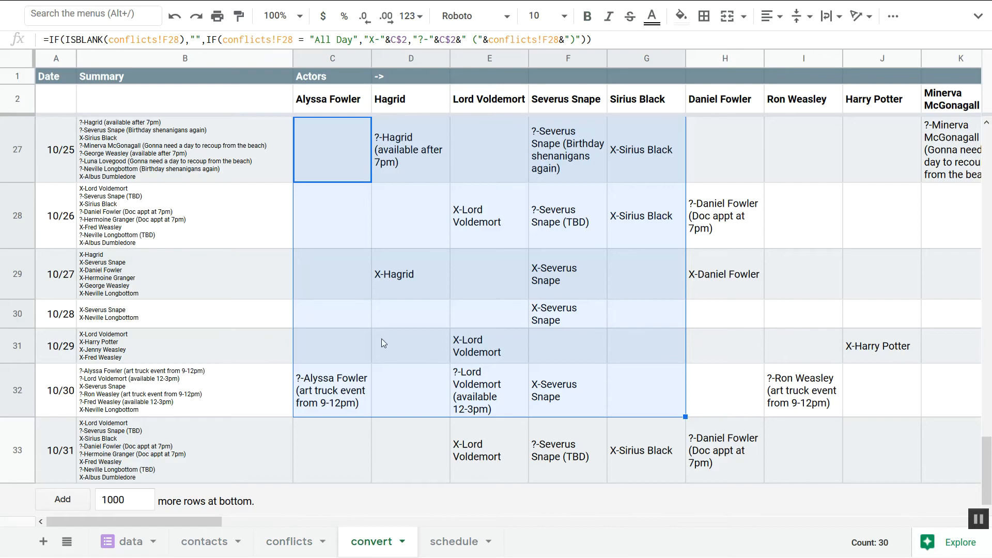
{"action": "left_click_drag", "start_coordinate": [187, 134], "coordinate": [191, 498]}
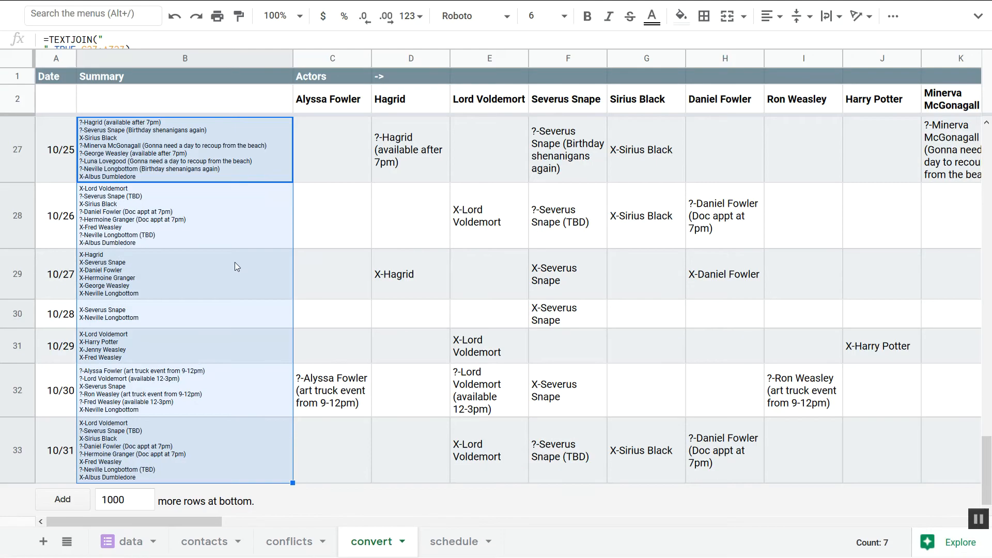
Examine the 10/25 row's converted conflict cells one by one from column D through column I.
{"action": "left_click_drag", "start_coordinate": [411, 178], "coordinate": [532, 180]}
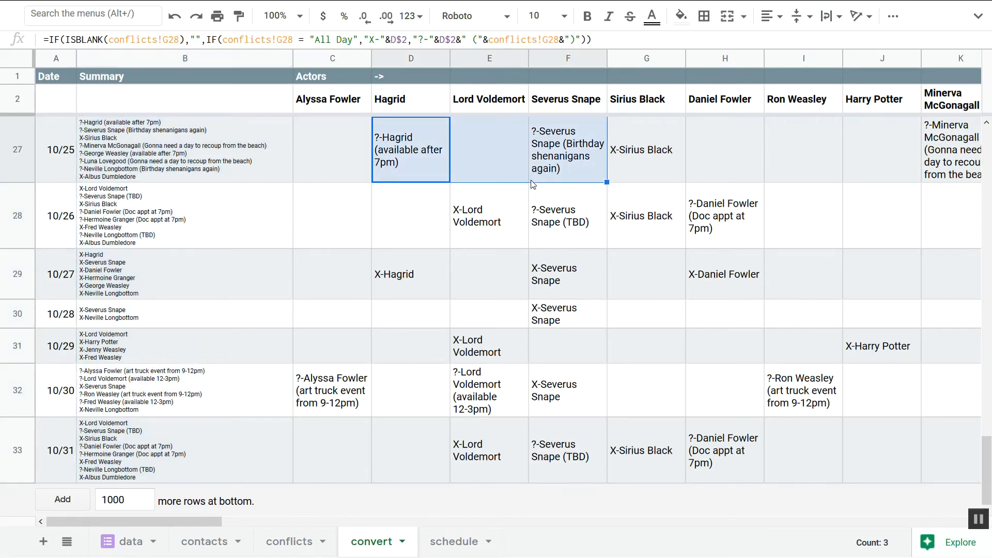
{"action": "left_click", "coordinate": [577, 148]}
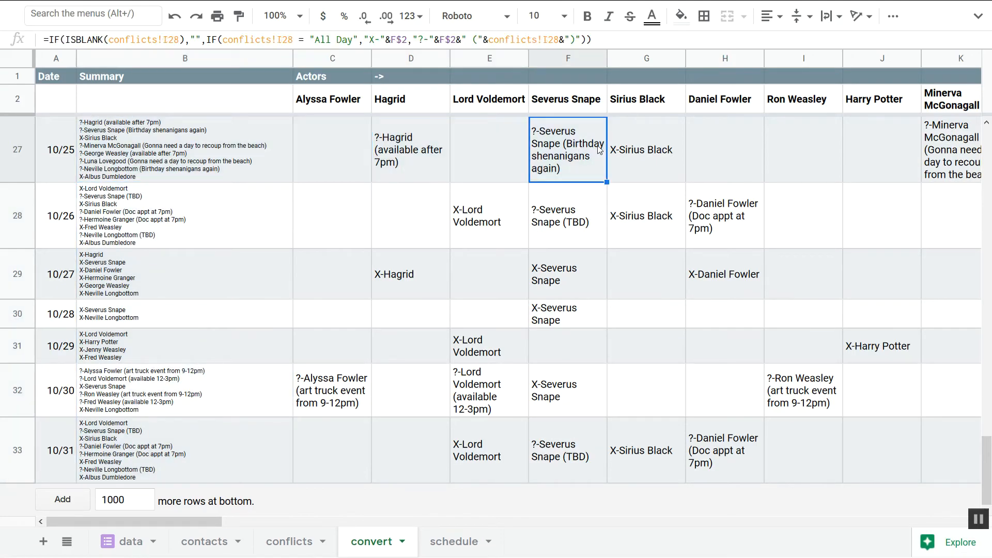
{"action": "left_click", "coordinate": [645, 154]}
{"action": "left_click", "coordinate": [714, 157]}
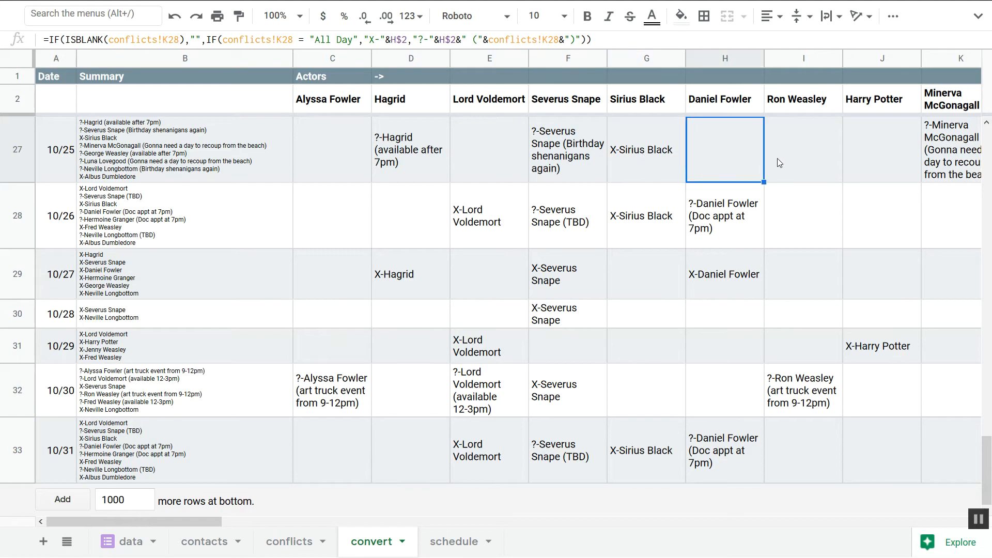
{"action": "left_click", "coordinate": [777, 158]}
{"action": "left_click", "coordinate": [576, 152]}
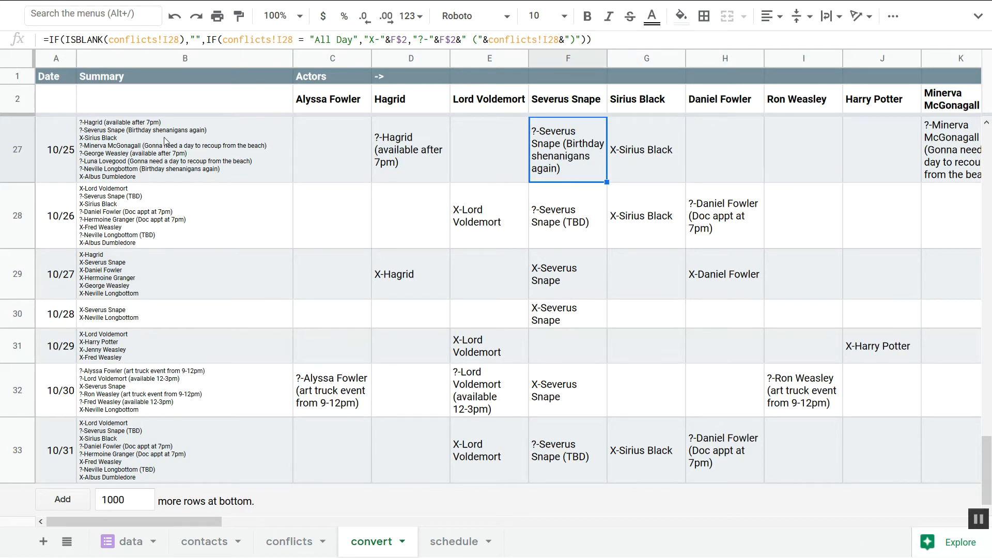
Inspect the conversion formulas in F27 and F28 for 10/25 and 10/26, and return to the conflicts sheet they reference.
{"action": "double_click", "coordinate": [567, 155]}
{"action": "left_click", "coordinate": [575, 241]}
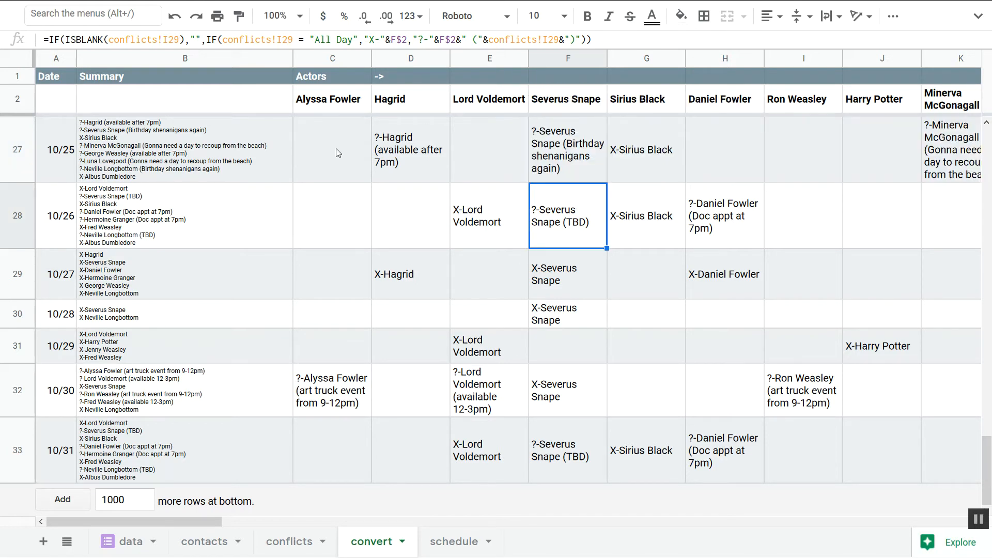
{"action": "left_click", "coordinate": [572, 159]}
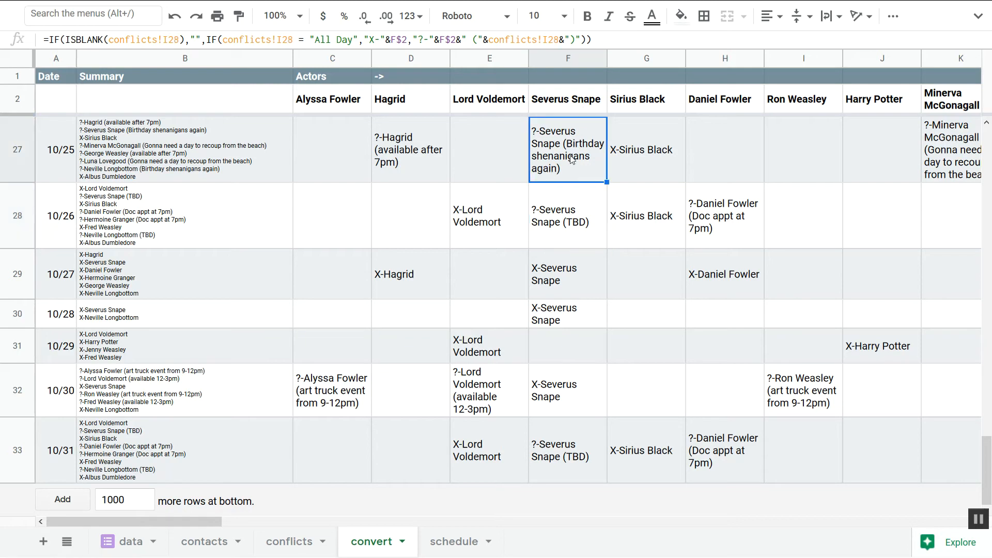
{"action": "double_click", "coordinate": [571, 159]}
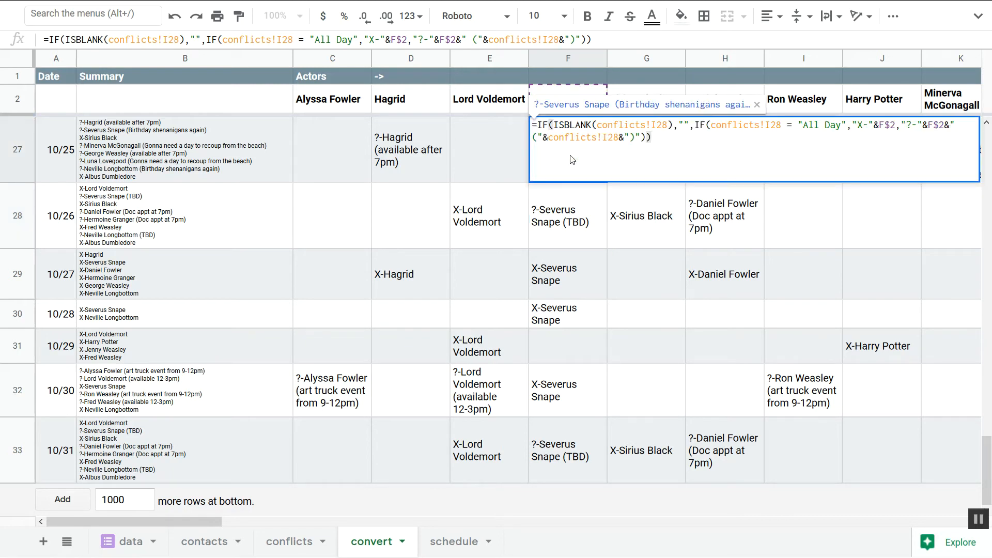
{"action": "left_click", "coordinate": [557, 209]}
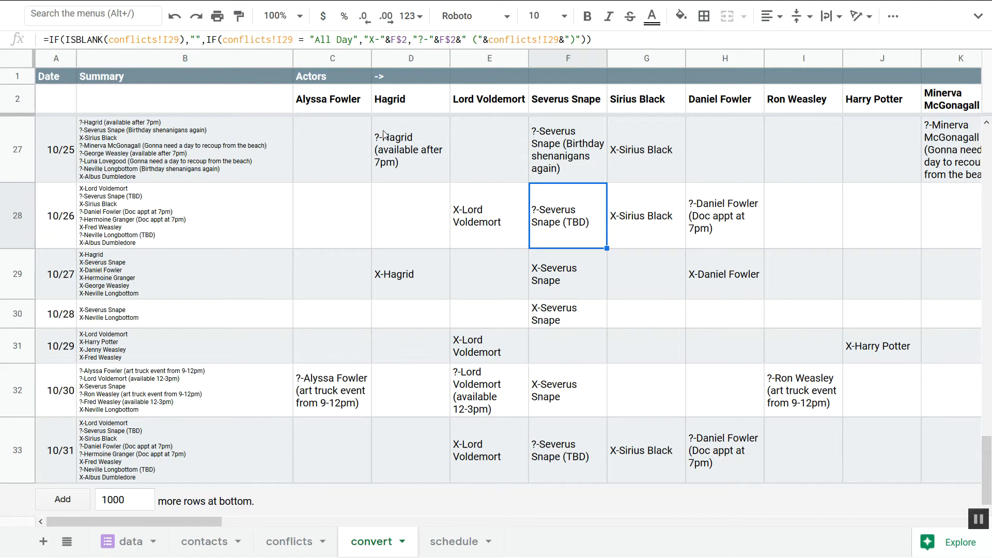
{"action": "left_click", "coordinate": [287, 540]}
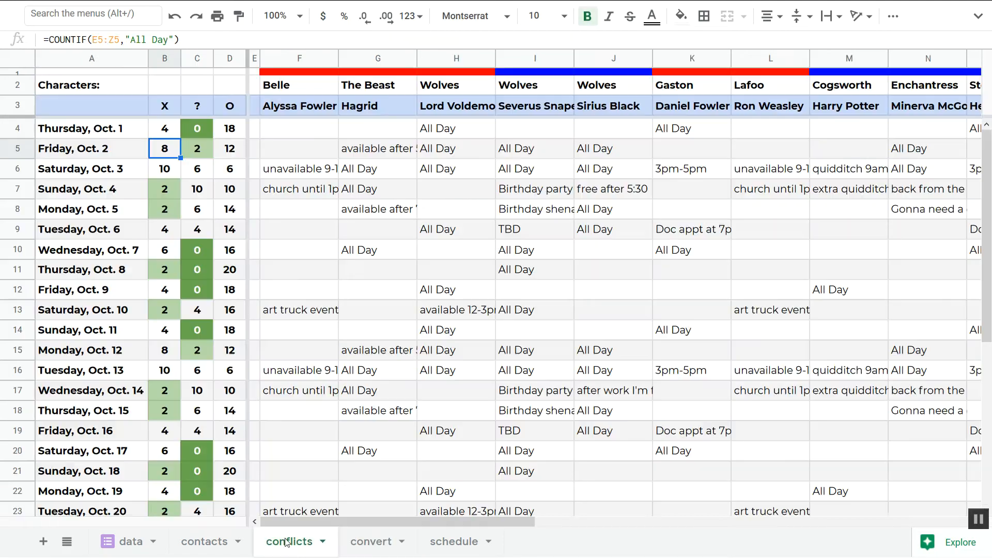
Compare cell J5 on the conflicts sheet with the conversion formula in F27 and the 10/25 Summary and date on the convert sheet.
{"action": "left_click", "coordinate": [579, 154]}
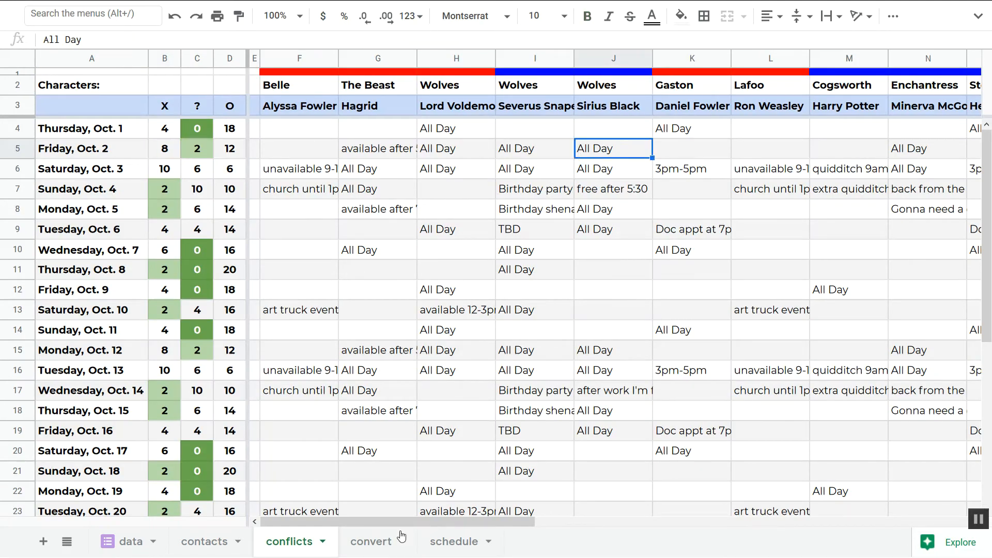
{"action": "left_click", "coordinate": [362, 540]}
{"action": "left_click", "coordinate": [560, 160]}
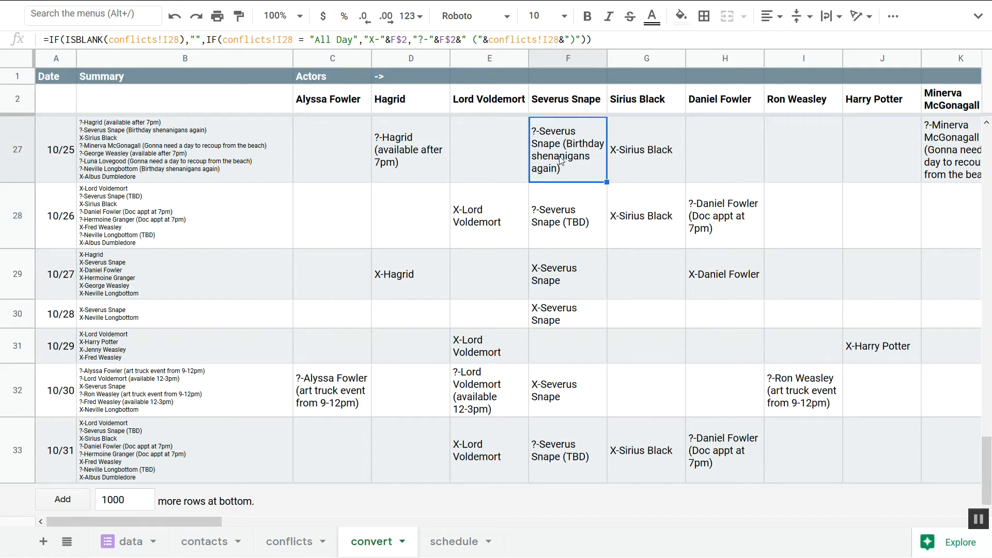
{"action": "left_click", "coordinate": [190, 144]}
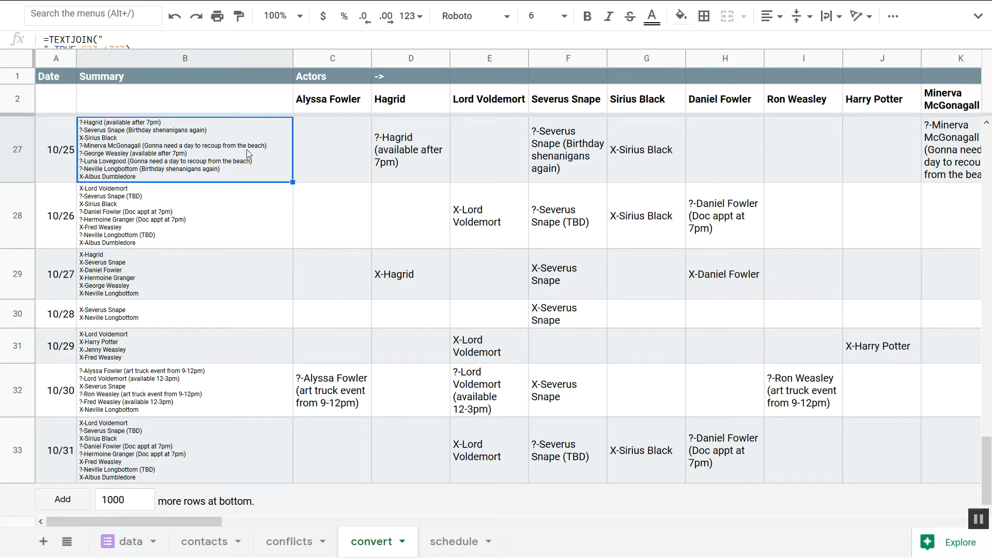
{"action": "scroll", "coordinate": [503, 156], "scroll_direction": "right", "scroll_amount": 10}
{"action": "scroll", "coordinate": [504, 159], "scroll_direction": "left", "scroll_amount": 10}
{"action": "left_click", "coordinate": [45, 149]}
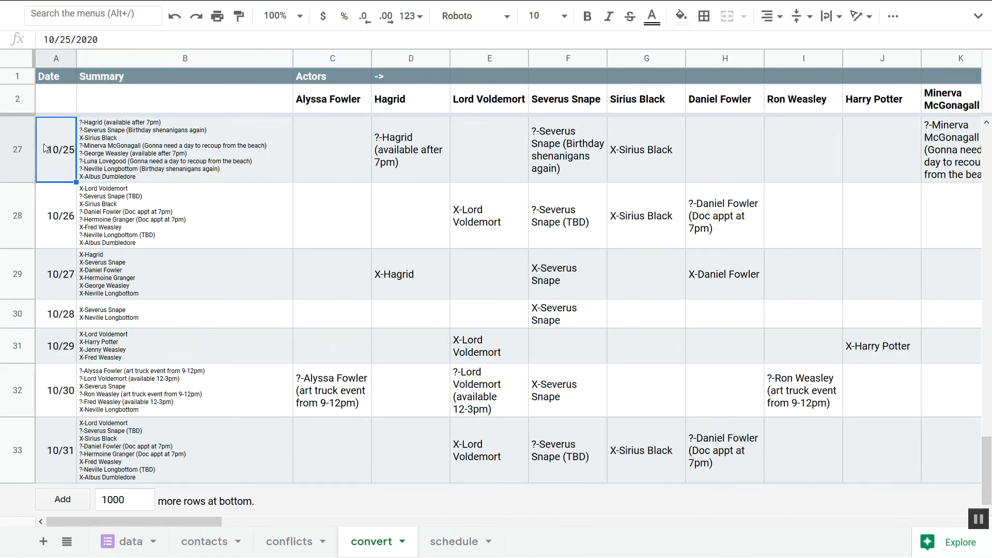
On the schedule sheet, inspect the 10/1 date in A2 and the empty cell G2 beside that rehearsal's attendees.
{"action": "left_click", "coordinate": [453, 549]}
{"action": "left_click", "coordinate": [768, 110]}
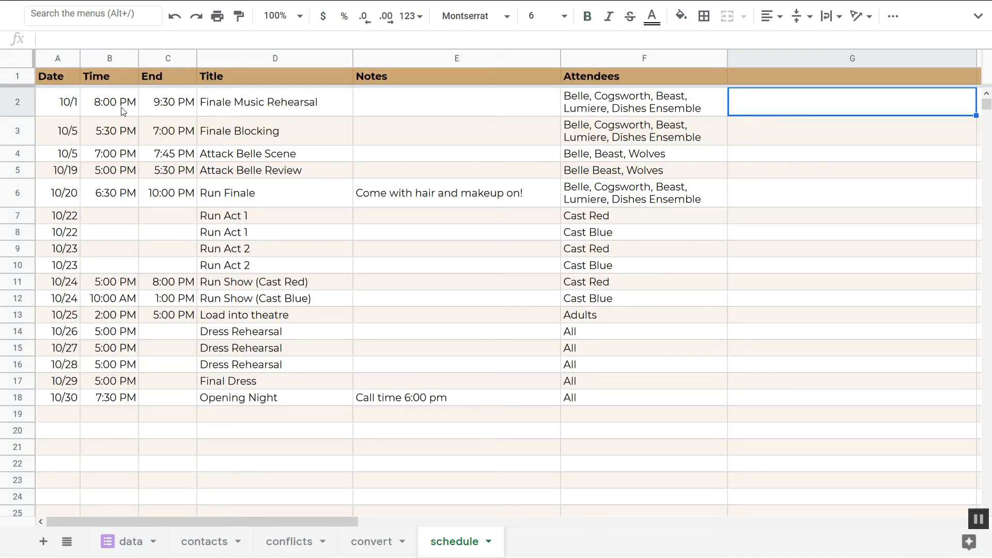
{"action": "left_click", "coordinate": [72, 110]}
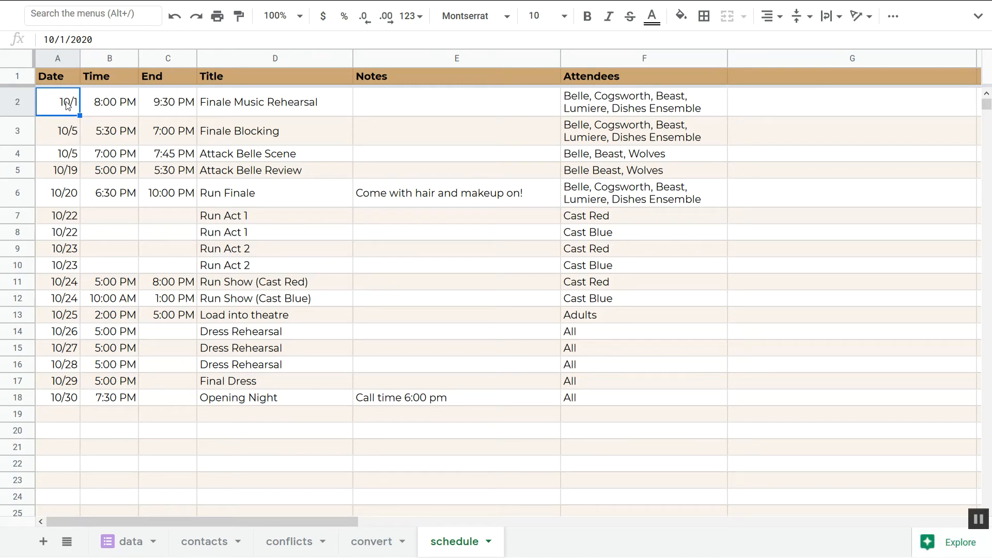
{"action": "left_click", "coordinate": [797, 98]}
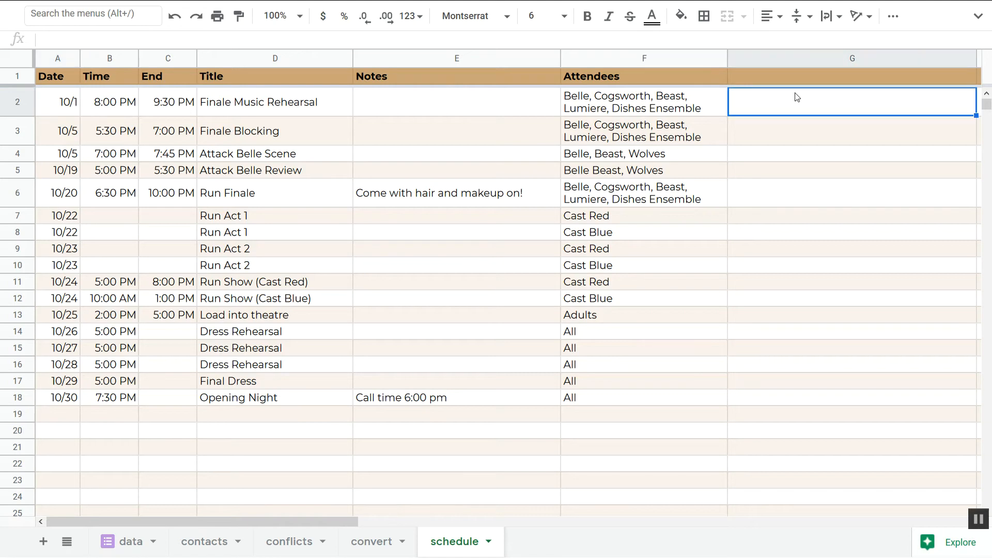
Compare the schedule sheet's rehearsal list with the conflicts sheet's layout, alternating between the two sheets and ending on conflicts.
{"action": "left_click", "coordinate": [364, 553]}
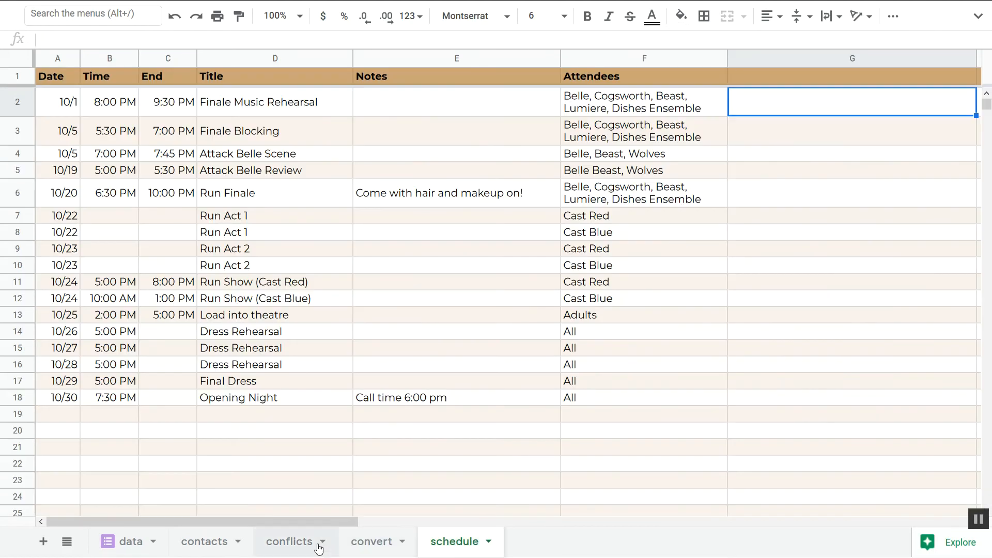
{"action": "left_click", "coordinate": [317, 547]}
{"action": "left_click", "coordinate": [270, 541]}
{"action": "left_click", "coordinate": [459, 537]}
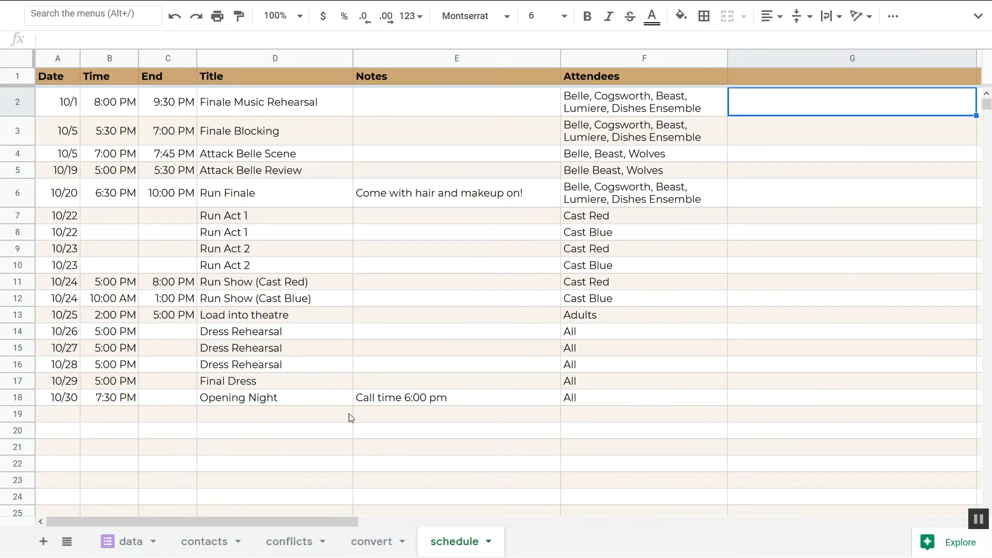
{"action": "left_click", "coordinate": [289, 542]}
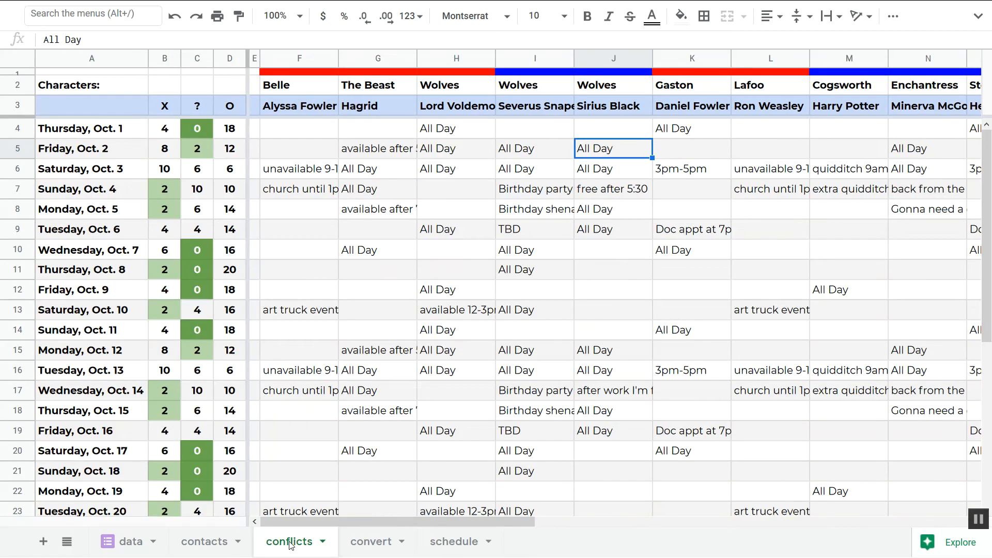
{"action": "left_click", "coordinate": [439, 544]}
{"action": "left_click", "coordinate": [274, 549]}
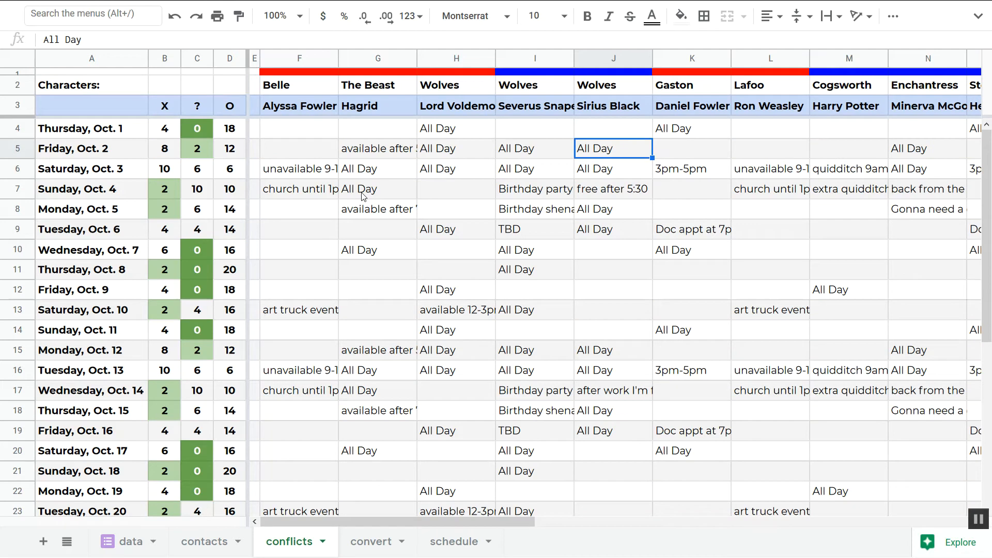
Highlight the X, ? and O counts in B4:D15 on the conflicts sheet, and inspect the Sunday, Oct. 4 entry in F7.
{"action": "left_click_drag", "start_coordinate": [169, 131], "coordinate": [231, 347]}
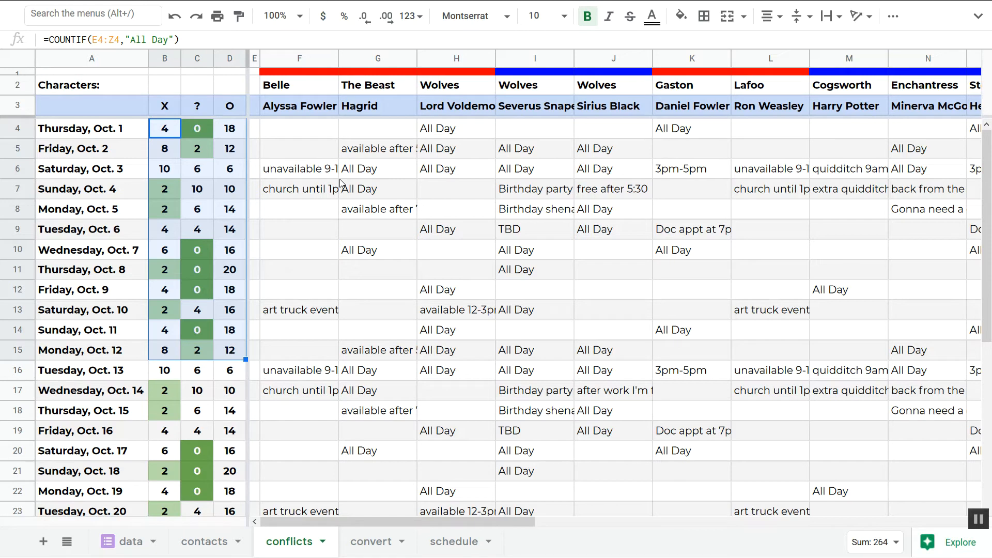
{"action": "left_click", "coordinate": [319, 192]}
{"action": "left_click", "coordinate": [453, 537]}
{"action": "left_click", "coordinate": [292, 540]}
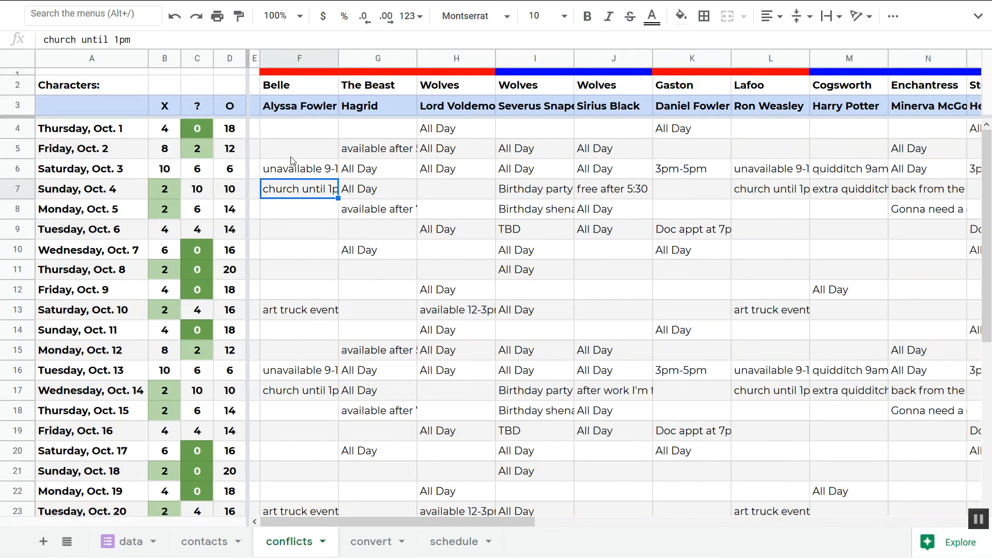
Highlight the actor names in F3:K3, and the daily conflict counts for Oct. 1 through Oct. 12.
{"action": "left_click_drag", "start_coordinate": [293, 108], "coordinate": [692, 106]}
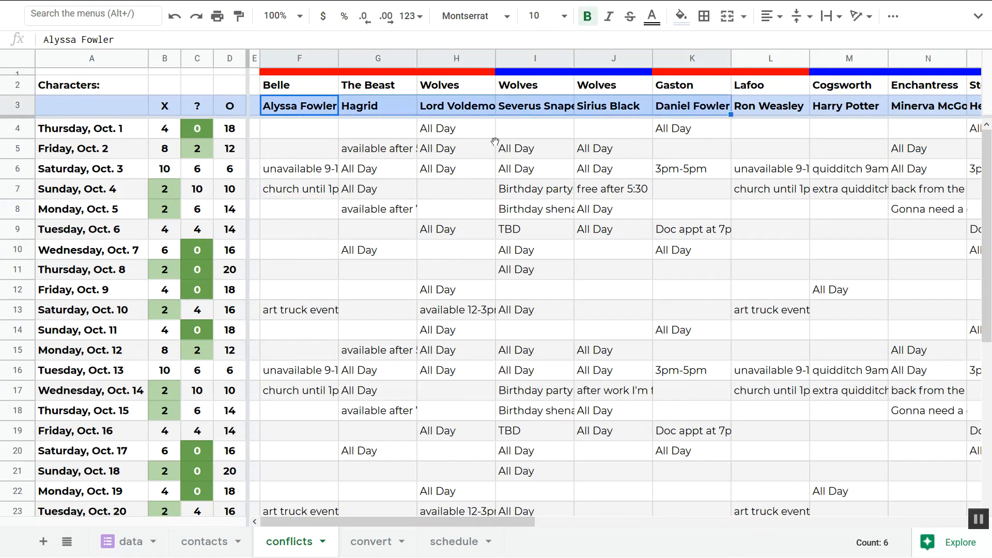
{"action": "left_click", "coordinate": [289, 168]}
{"action": "left_click_drag", "start_coordinate": [165, 128], "coordinate": [239, 352]}
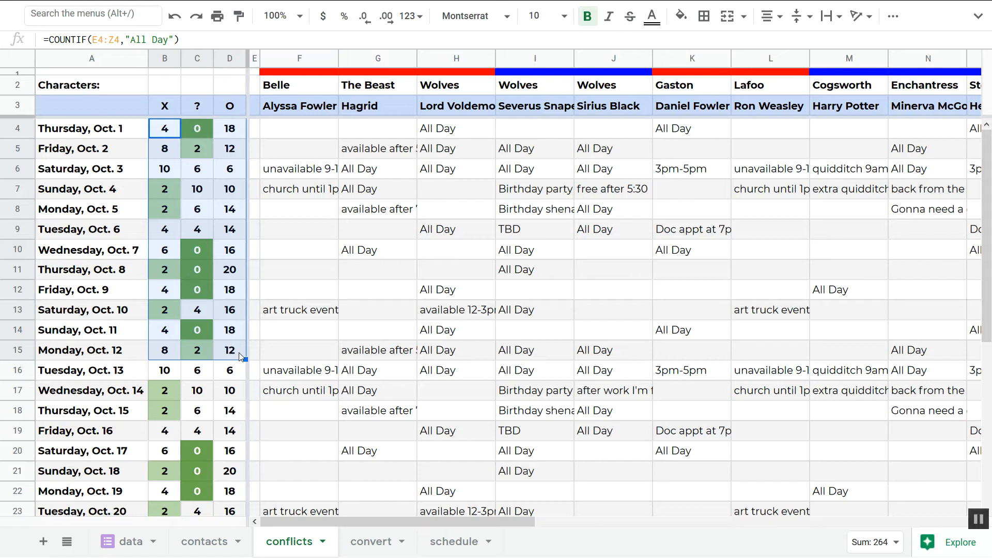
Examine the Friday, Oct. 9 conflicts across the actor columns through R12, and highlight that day's counts in B12:D12.
{"action": "left_click", "coordinate": [165, 294]}
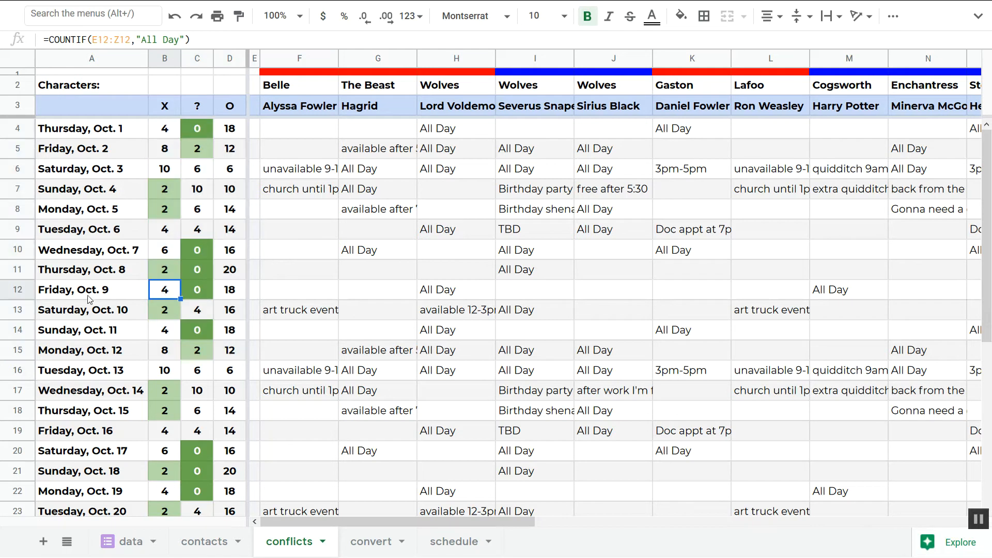
{"action": "left_click", "coordinate": [89, 294]}
{"action": "left_click", "coordinate": [174, 292]}
{"action": "left_click", "coordinate": [433, 299]}
{"action": "key", "text": "Right"}
{"action": "key", "text": "Right"}
{"action": "key", "text": "Right"}
{"action": "key", "text": "Right"}
{"action": "key", "text": "Right"}
{"action": "key", "text": "Right"}
{"action": "key", "text": "Right"}
{"action": "key", "text": "Right"}
{"action": "key", "text": "Right"}
{"action": "key", "text": "Right"}
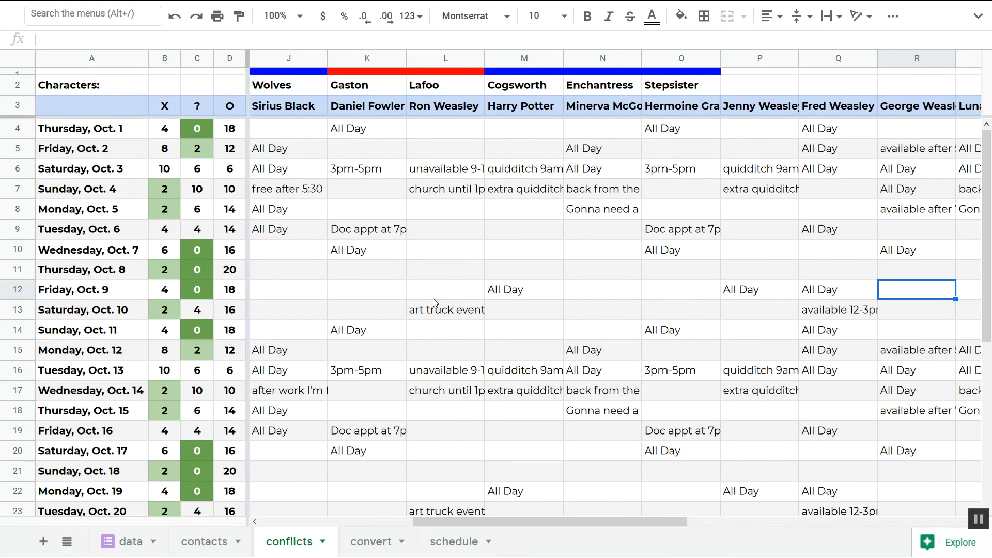
{"action": "key", "text": "Left"}
{"action": "key", "text": "Left"}
{"action": "key", "text": "Left"}
{"action": "key", "text": "Left"}
{"action": "key", "text": "Left"}
{"action": "key", "text": "Left"}
{"action": "key", "text": "Left"}
{"action": "key", "text": "Left"}
{"action": "key", "text": "Left"}
{"action": "key", "text": "Left"}
{"action": "key", "text": "Left"}
{"action": "key", "text": "Left"}
{"action": "key", "text": "Left"}
{"action": "key", "text": "Left"}
{"action": "key", "text": "Left"}
{"action": "key", "text": "Left"}
{"action": "key", "text": "Left"}
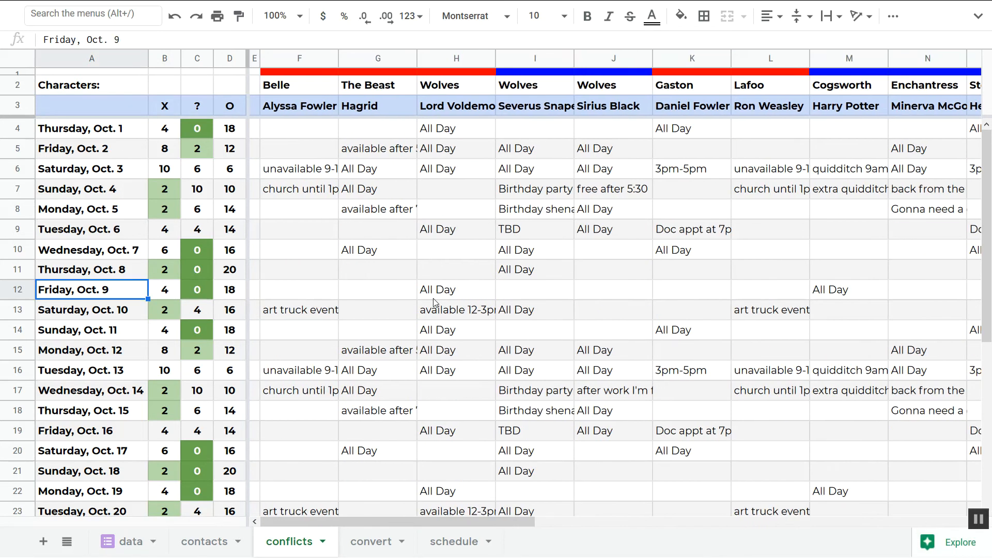
{"action": "key", "text": "Right"}
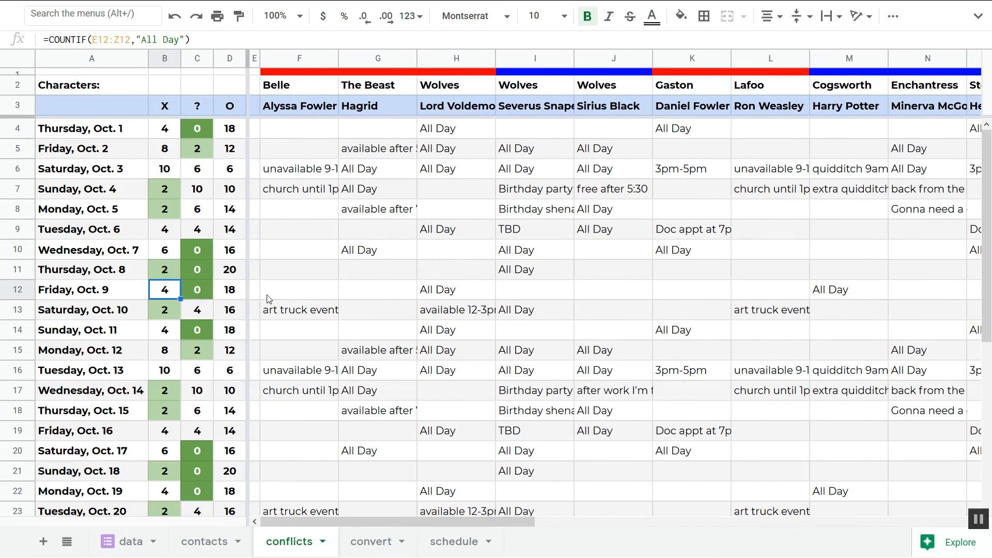
{"action": "left_click_drag", "start_coordinate": [167, 296], "coordinate": [226, 298]}
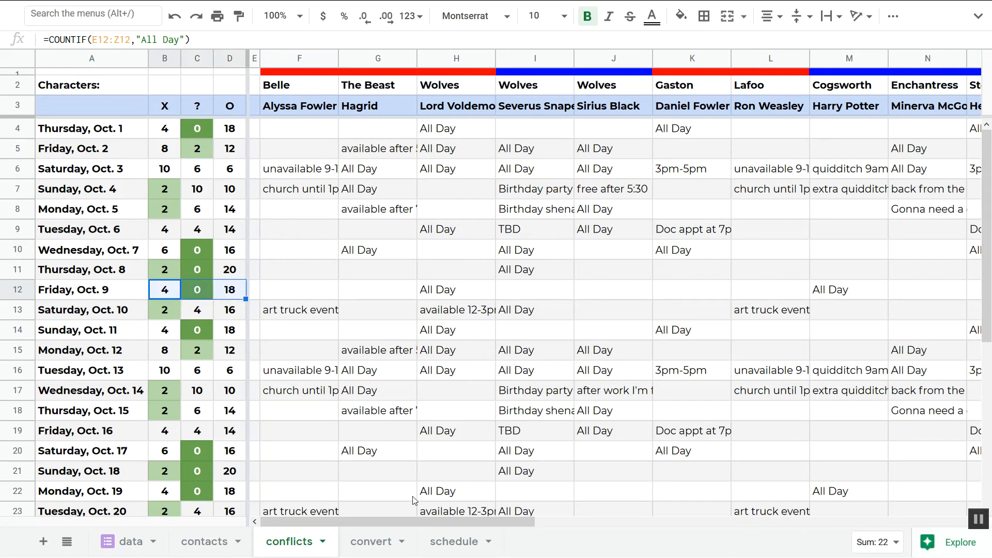
Review the 10/25 Summary in B27 of the convert sheet, and return to the schedule sheet it should feed.
{"action": "left_click", "coordinate": [373, 541]}
{"action": "left_click", "coordinate": [140, 155]}
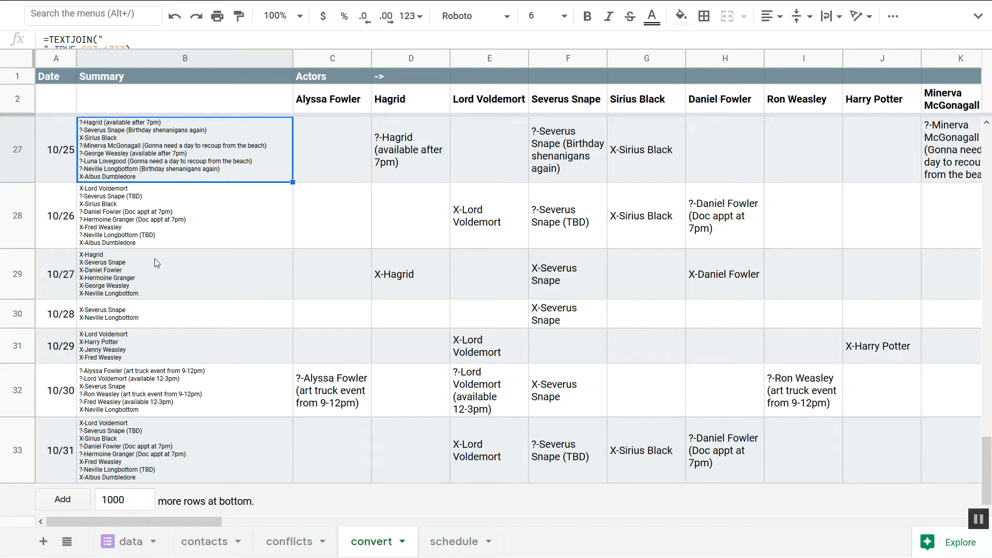
{"action": "left_click", "coordinate": [463, 546]}
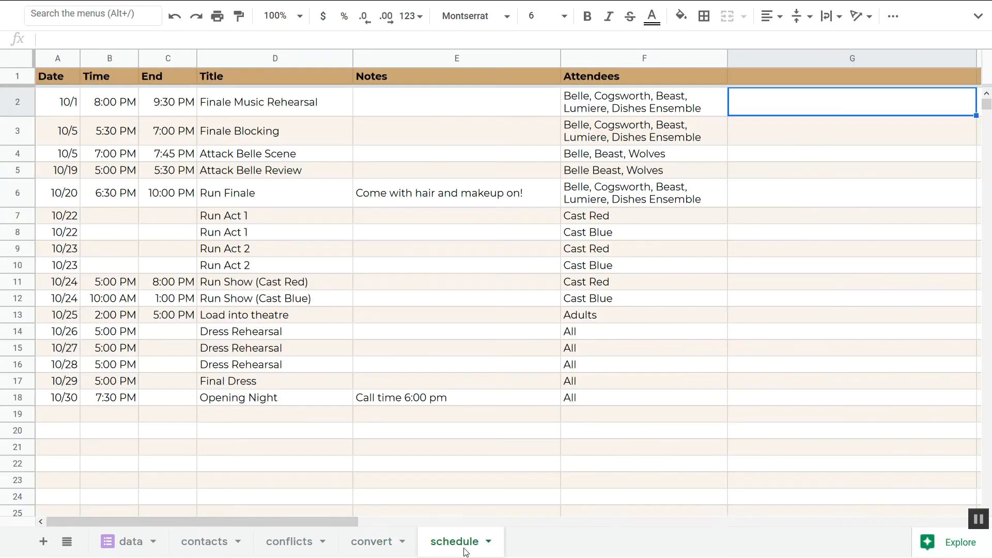
Delete the existing convert sheet from the spreadsheet.
{"action": "left_click", "coordinate": [402, 542]}
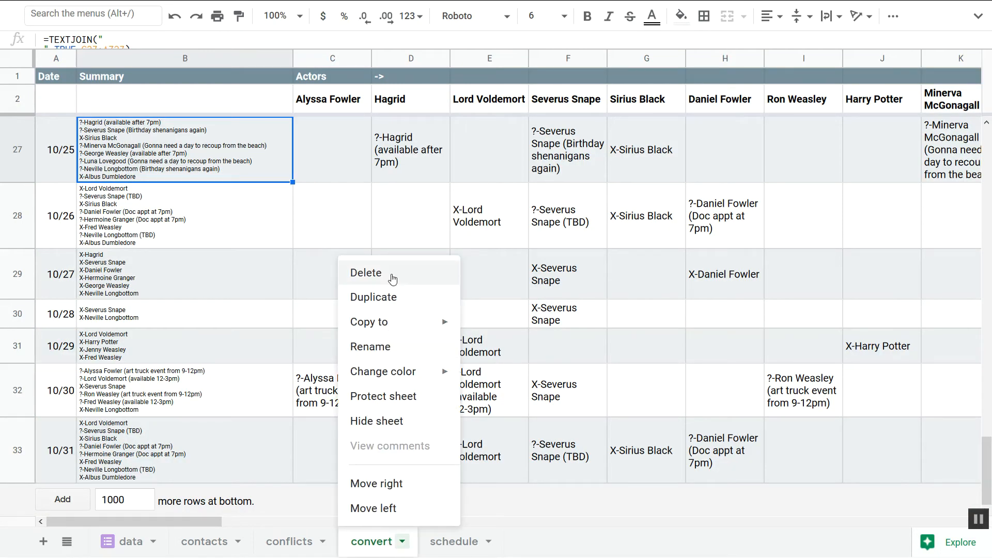
{"action": "left_click", "coordinate": [393, 279]}
{"action": "left_click", "coordinate": [657, 308]}
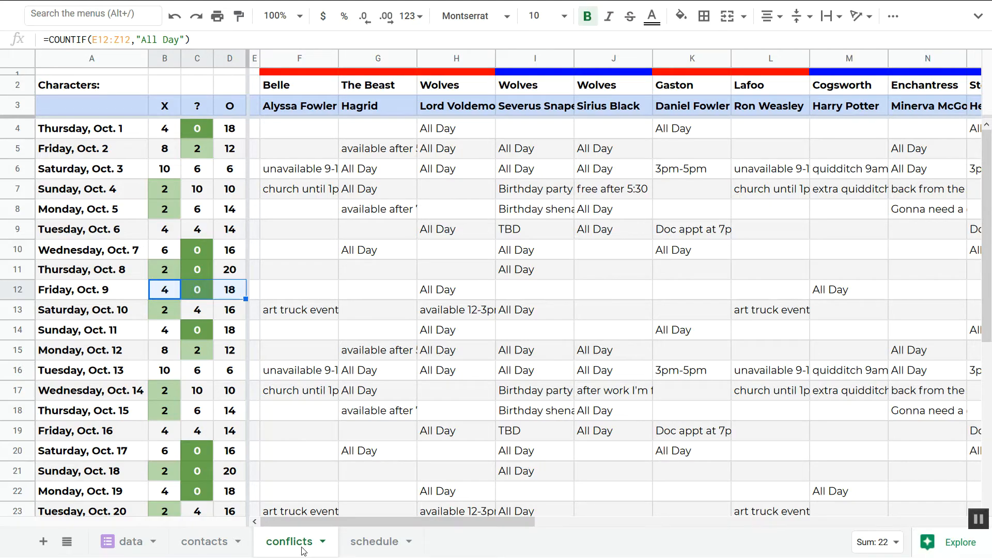
Insert a new blank sheet directly after the conflicts sheet and name it convert.
{"action": "left_click", "coordinate": [374, 542]}
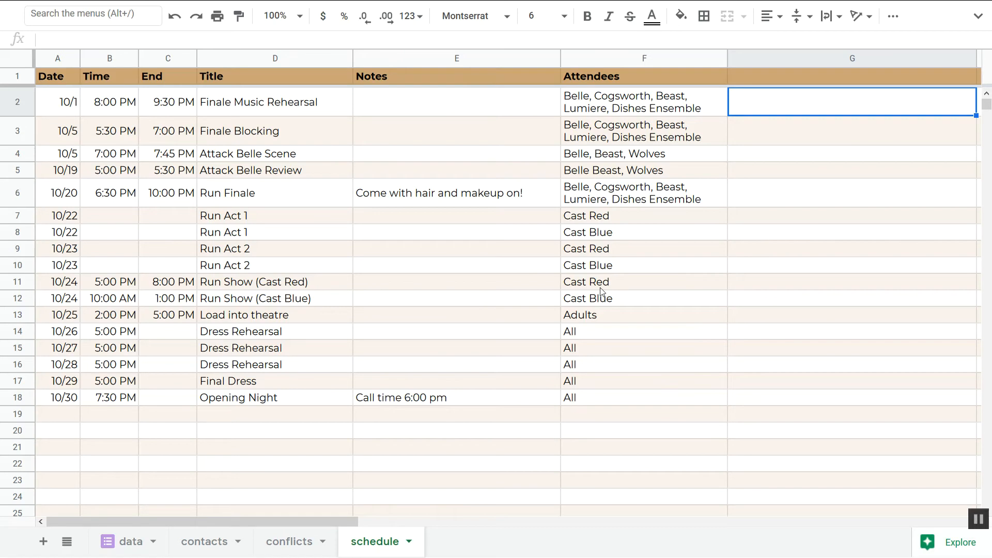
{"action": "left_click", "coordinate": [295, 544]}
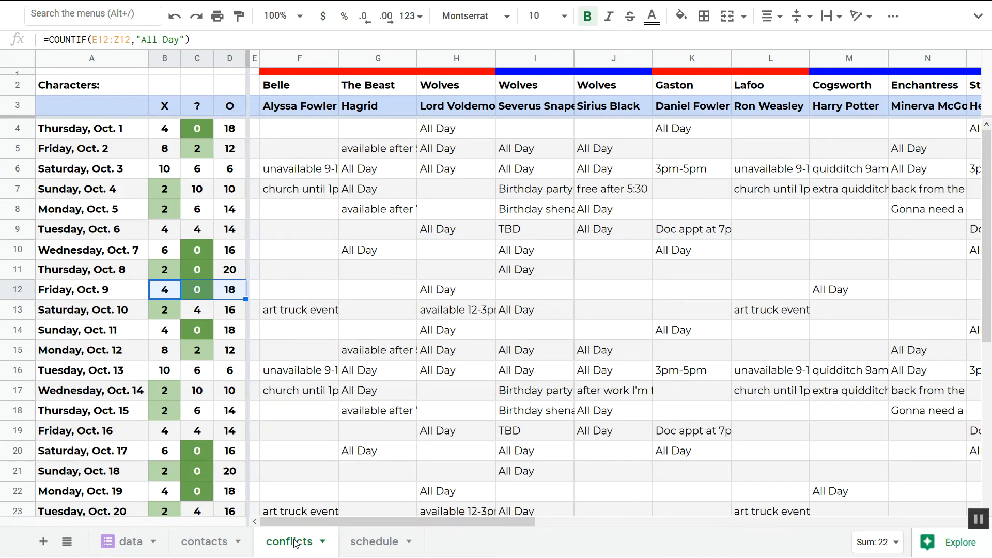
{"action": "left_click", "coordinate": [44, 541]}
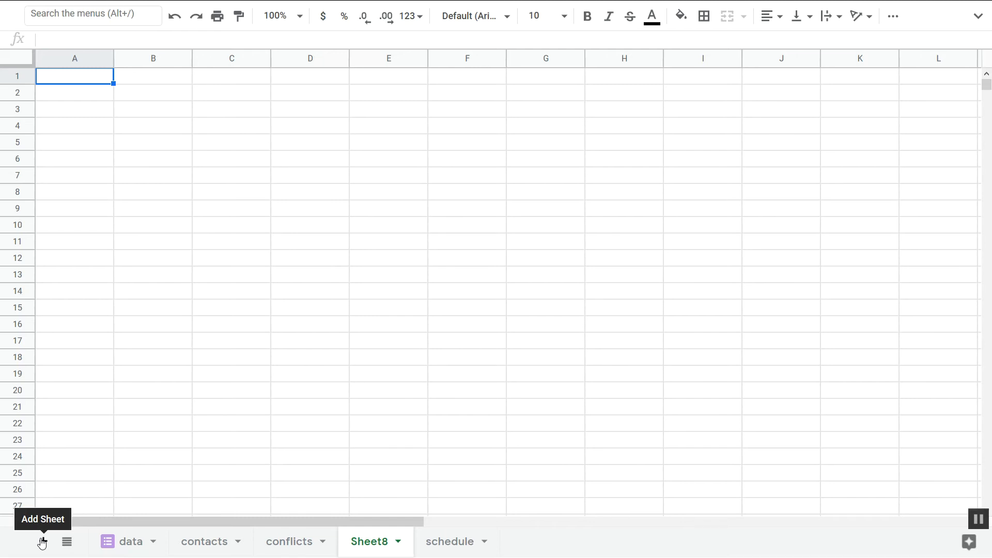
{"action": "double_click", "coordinate": [367, 548]}
{"action": "type", "text": "convert"}
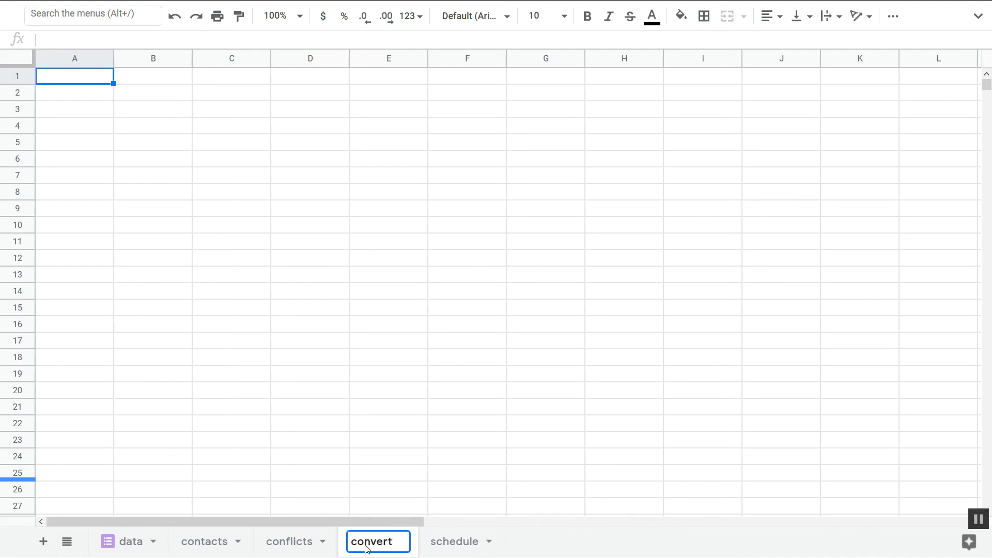
{"action": "key", "text": "Return"}
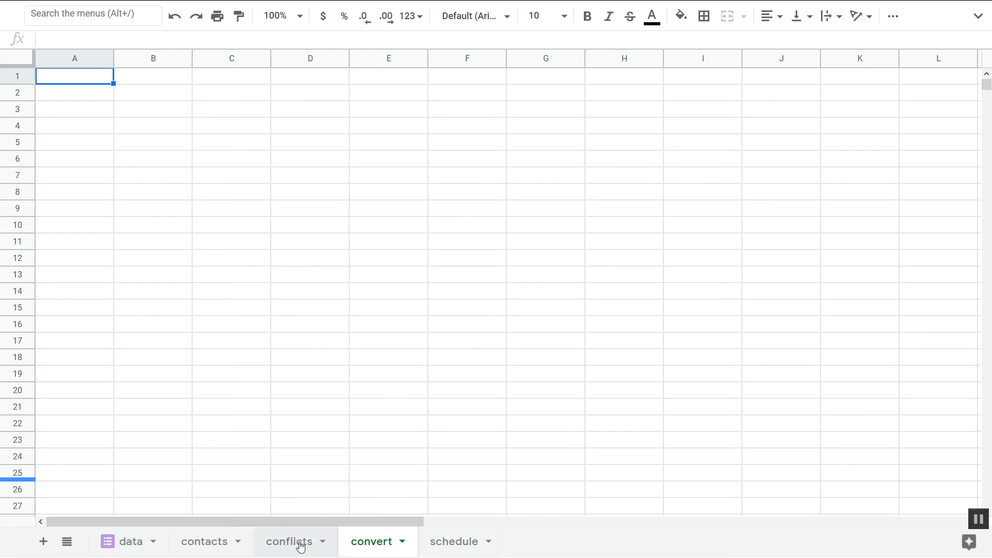
In the first row of the new convert sheet, enter the headers Date, Summary and Actors in A1:C1.
{"action": "left_click", "coordinate": [458, 542]}
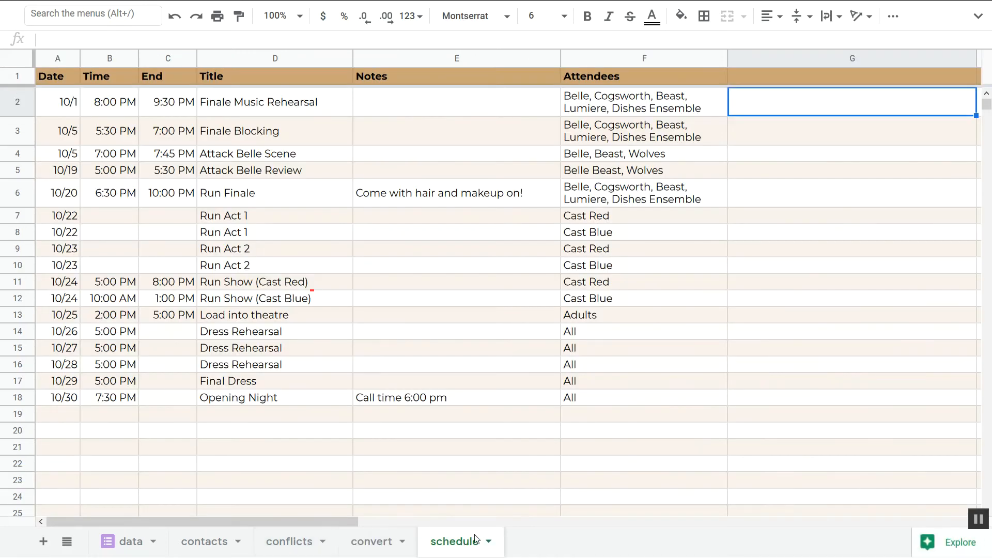
{"action": "left_click_drag", "start_coordinate": [364, 543], "coordinate": [401, 545]}
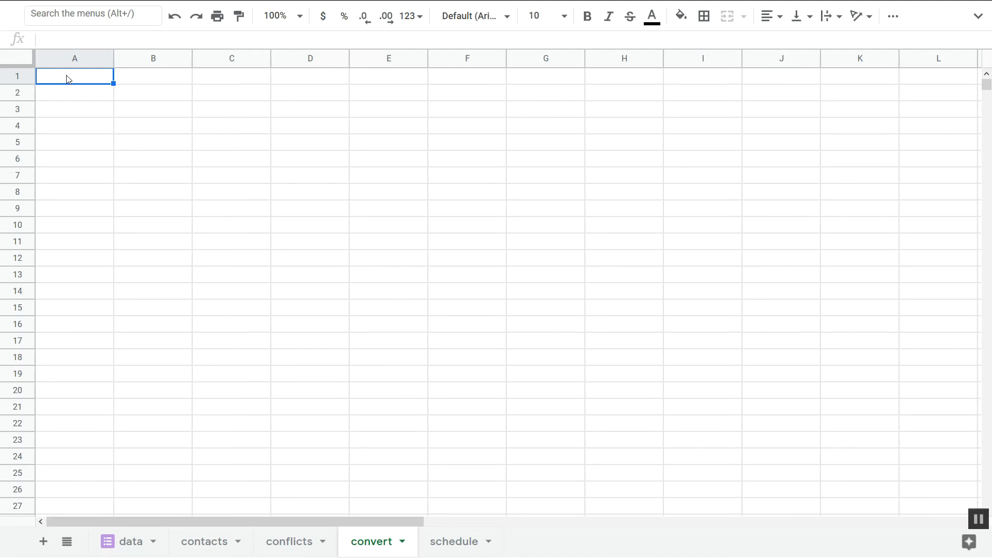
{"action": "type", "text": "Date"}
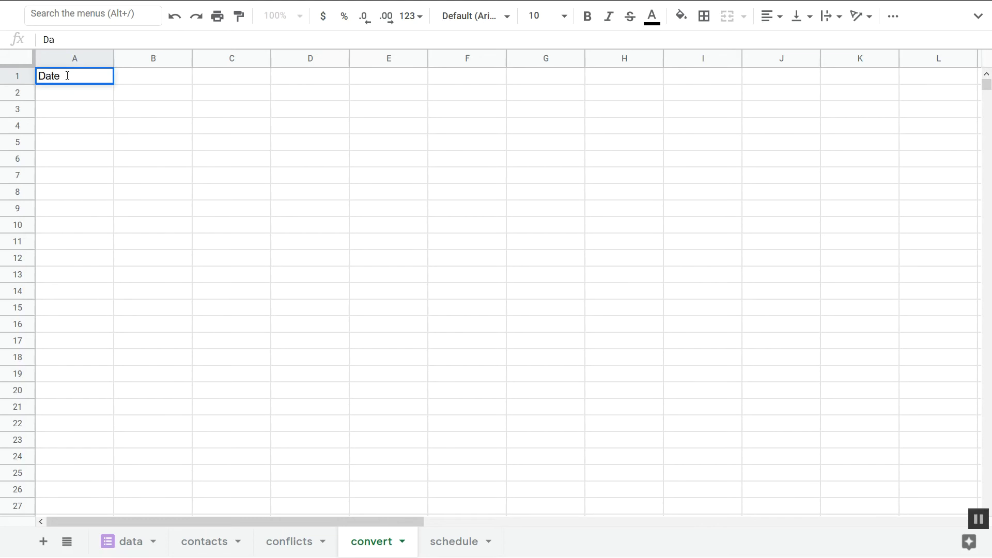
{"action": "key", "text": "Tab"}
{"action": "type", "text": "Sum"}
{"action": "type", "text": "y"}
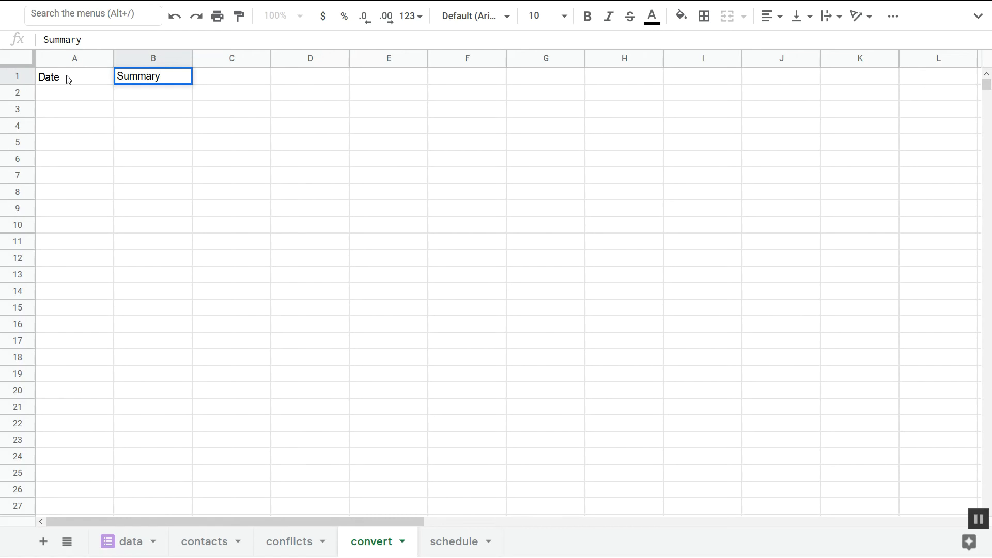
{"action": "key", "text": "Tab"}
{"action": "type", "text": "Actors"}
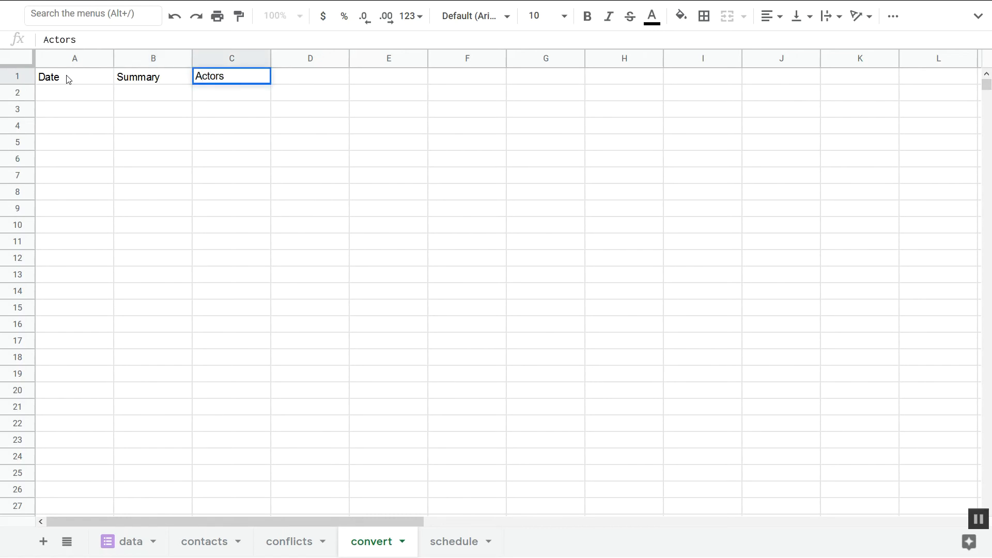
{"action": "key", "text": "Tab"}
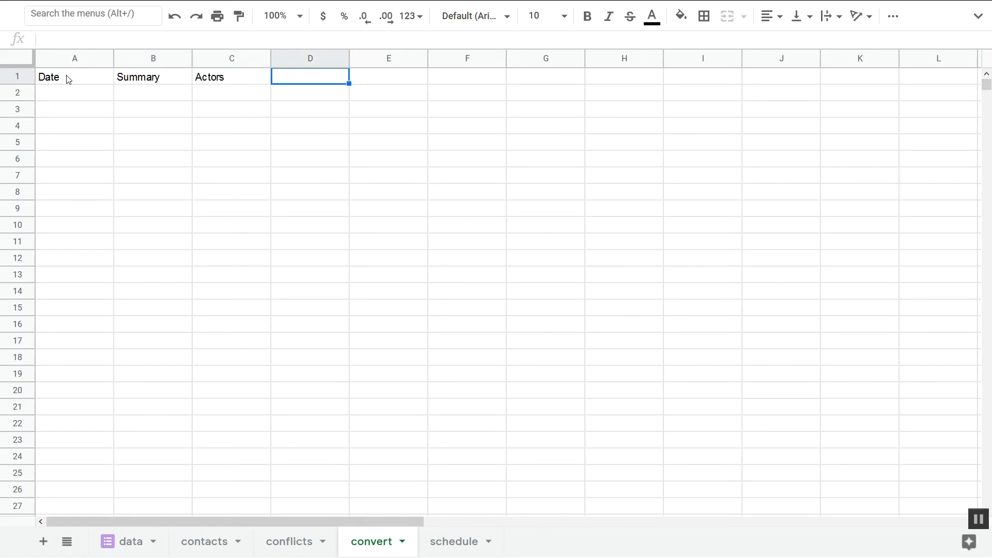
Add the header -> in D1 and enter the label Names: in B2 under Summary.
{"action": "type", "text": "->"}
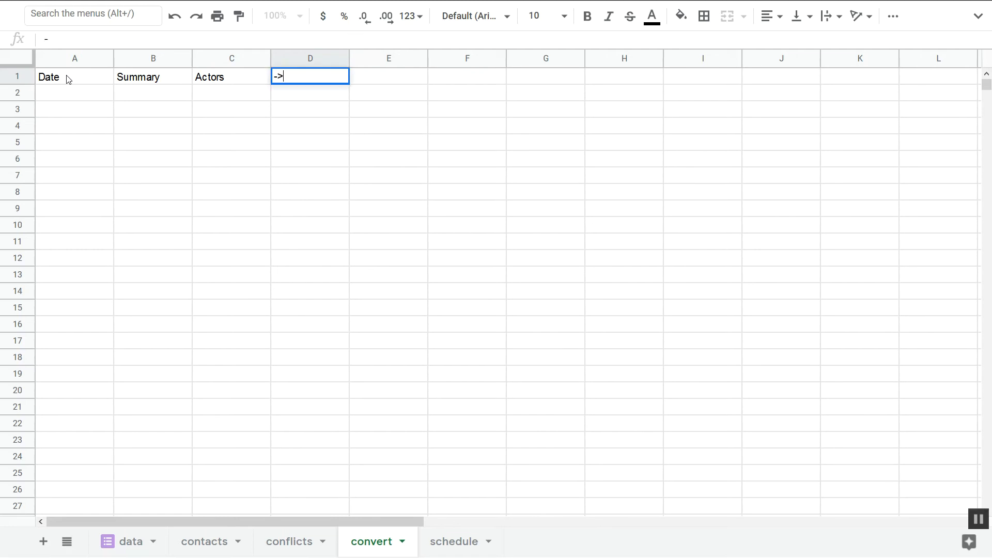
{"action": "key", "text": "Return"}
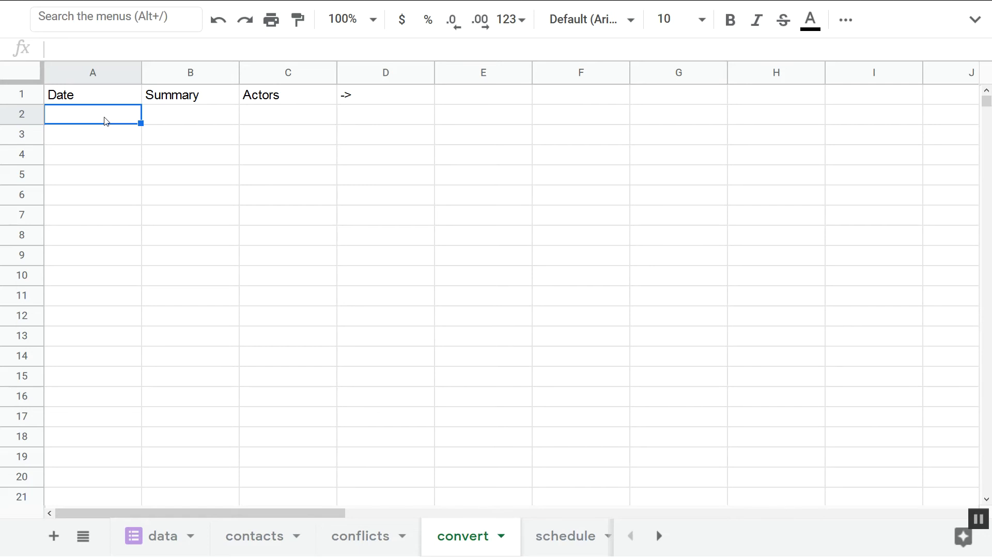
{"action": "key", "text": "Right"}
{"action": "key", "text": "Right"}
{"action": "key", "text": "Left"}
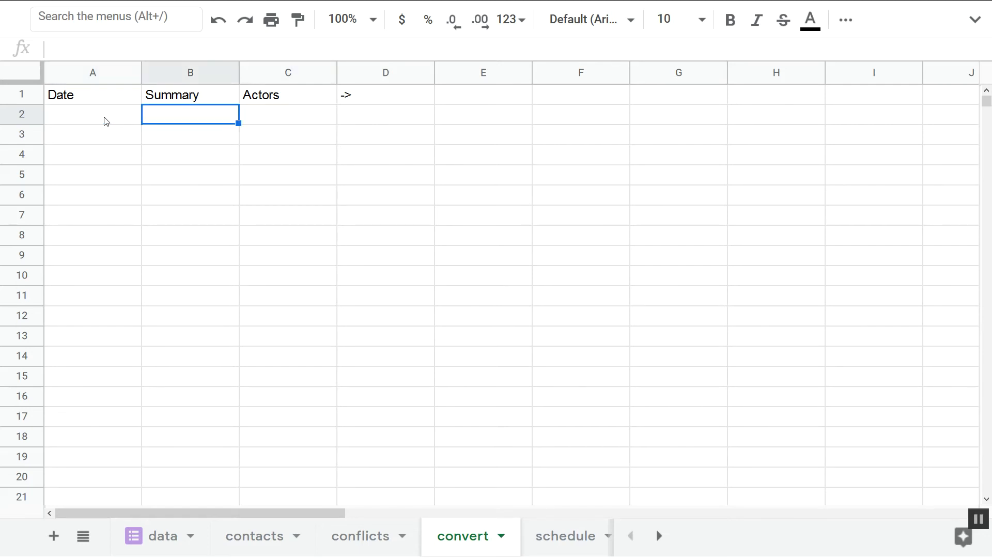
{"action": "key", "text": "Right"}
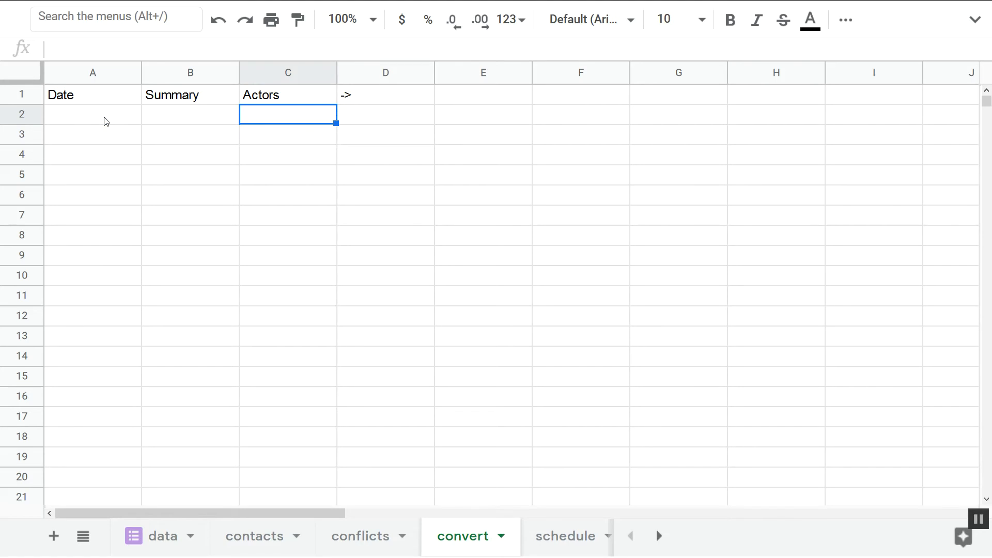
{"action": "key", "text": "Left"}
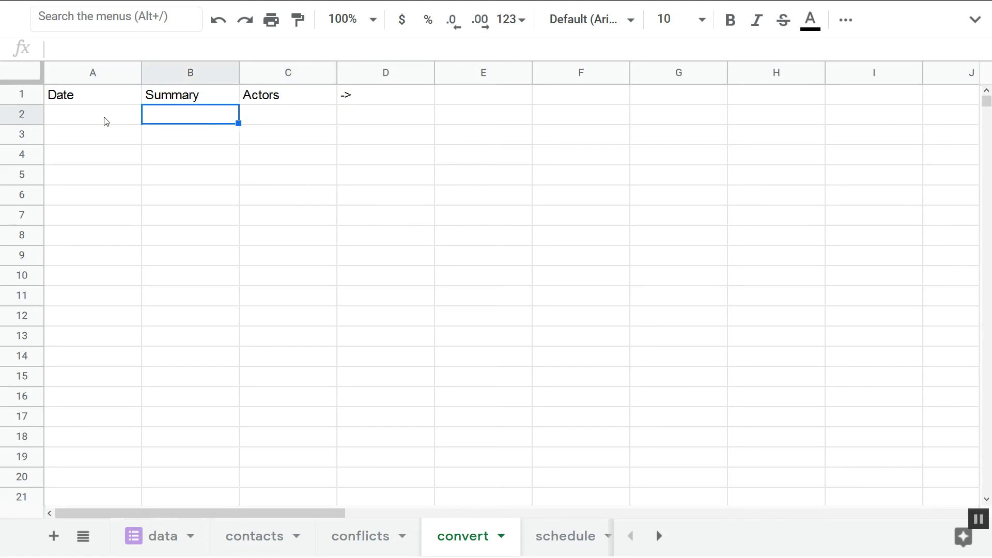
{"action": "type", "text": "Names:"}
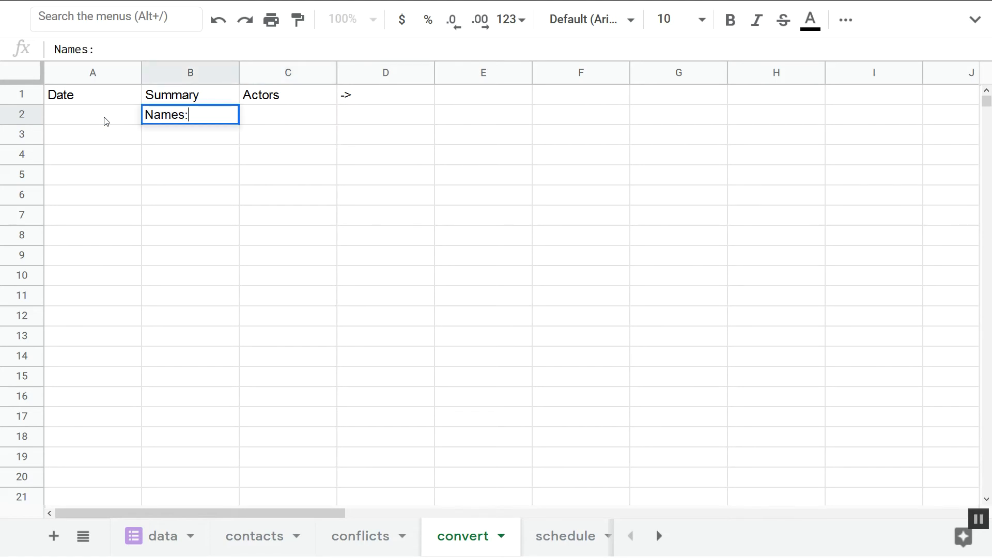
{"action": "key", "text": "Tab"}
{"action": "left_click", "coordinate": [191, 117]}
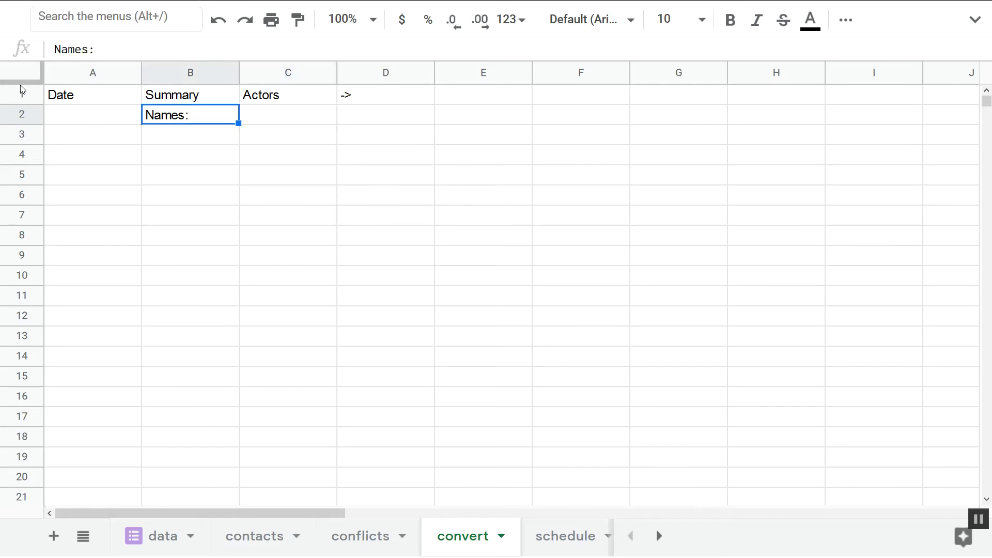
Freeze the first two rows of the convert sheet and check that they stay in place while scrolling.
{"action": "left_click_drag", "start_coordinate": [74, 100], "coordinate": [79, 126]}
{"action": "left_click", "coordinate": [80, 120]}
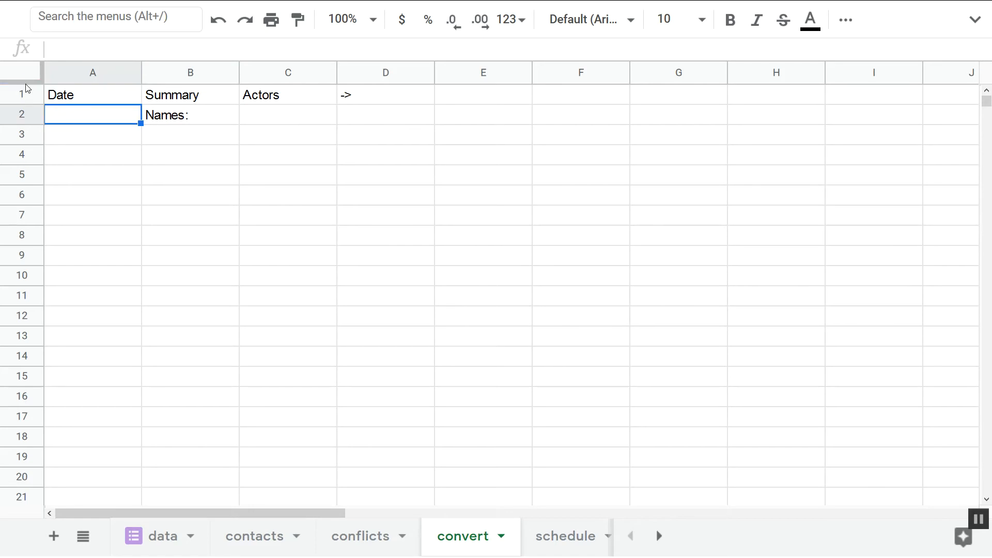
{"action": "mouse_move", "coordinate": [23, 82]}
{"action": "left_mouse_down"}
{"action": "mouse_move", "coordinate": [23, 122]}
{"action": "mouse_move", "coordinate": [21, 90]}
{"action": "left_mouse_up"}
{"action": "scroll", "coordinate": [132, 171], "scroll_direction": "down", "scroll_amount": 2}
{"action": "scroll", "coordinate": [132, 171], "scroll_direction": "down", "scroll_amount": 1}
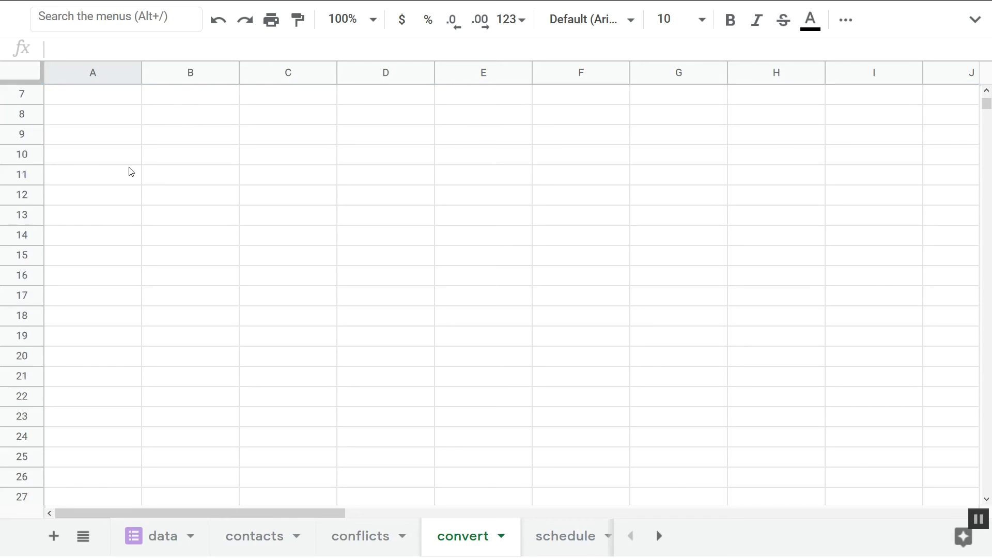
{"action": "scroll", "coordinate": [204, 139], "scroll_direction": "up", "scroll_amount": 3}
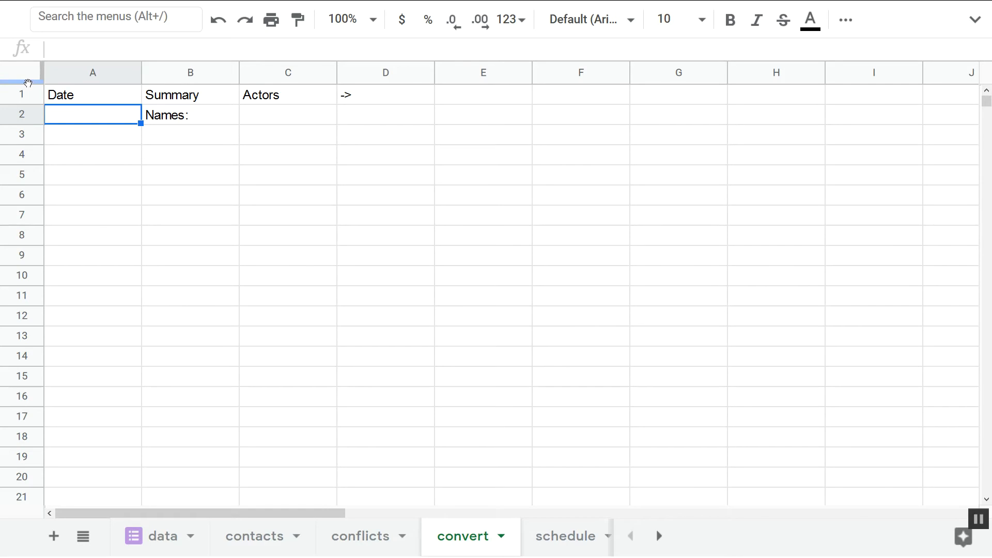
{"action": "left_click", "coordinate": [17, 72]}
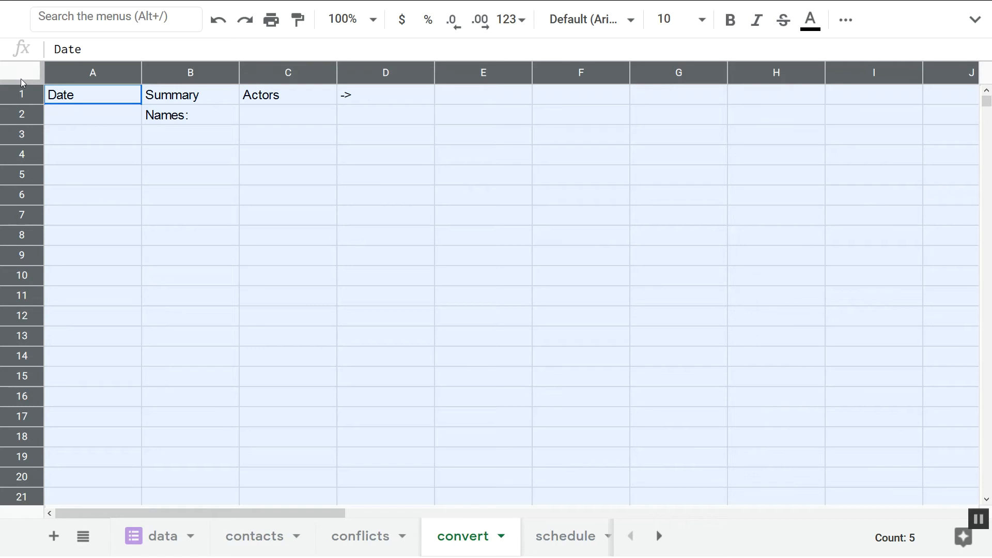
{"action": "left_click_drag", "start_coordinate": [23, 83], "coordinate": [21, 126]}
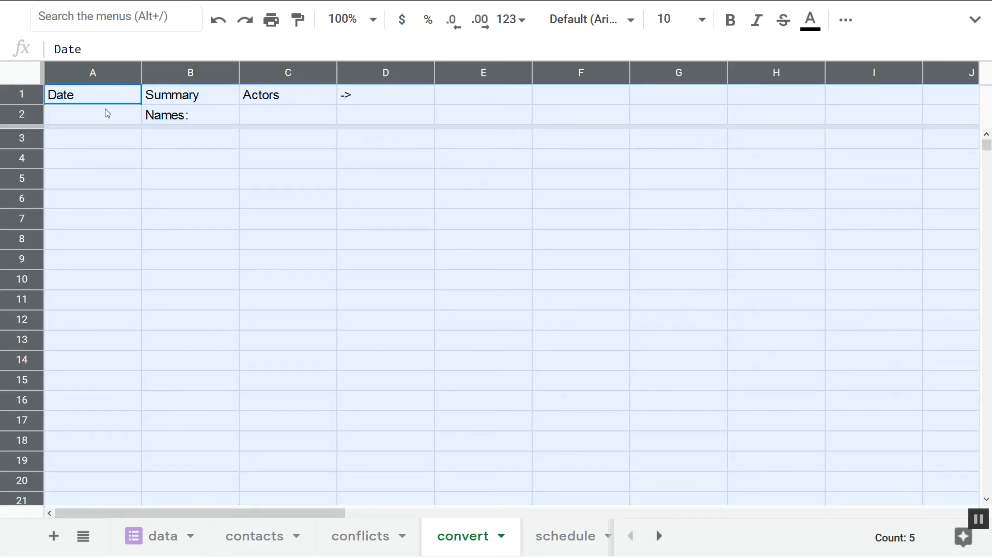
{"action": "left_click", "coordinate": [105, 110]}
{"action": "scroll", "coordinate": [128, 168], "scroll_direction": "down", "scroll_amount": 5}
{"action": "scroll", "coordinate": [129, 166], "scroll_direction": "up", "scroll_amount": 5}
{"action": "scroll", "coordinate": [129, 165], "scroll_direction": "down", "scroll_amount": 5}
{"action": "scroll", "coordinate": [129, 166], "scroll_direction": "up", "scroll_amount": 5}
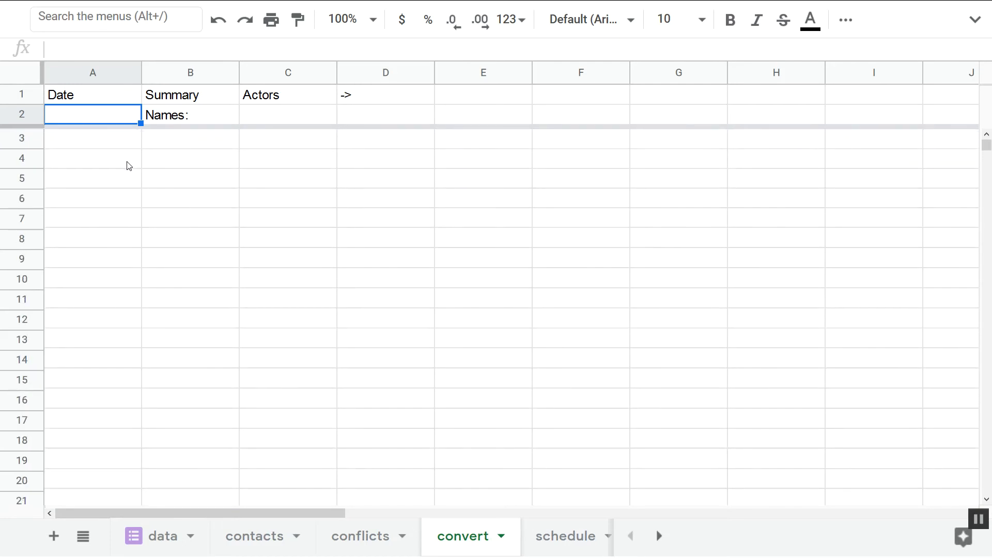
Make the text in rows 1 and 2 bold.
{"action": "left_click", "coordinate": [23, 95]}
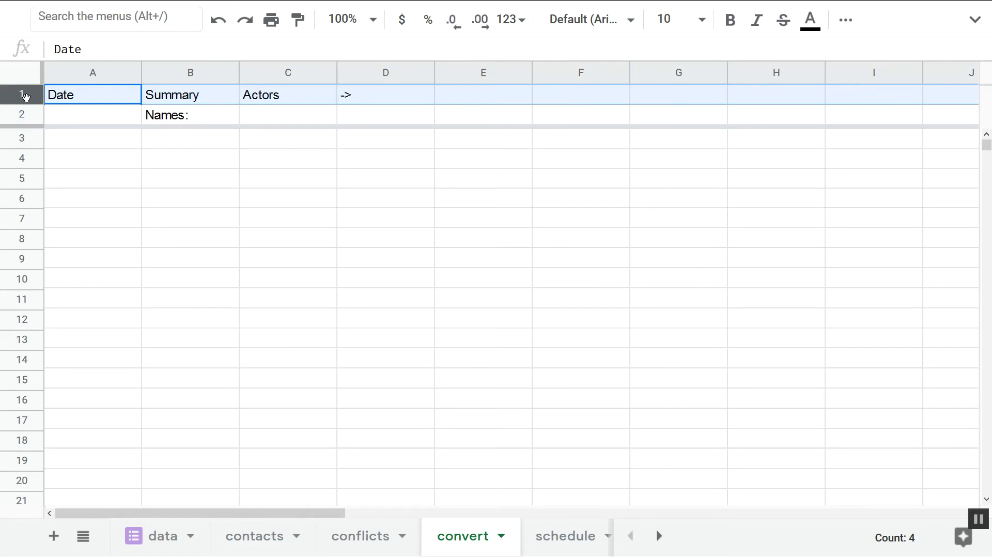
{"action": "key", "text": "ctrl+b"}
{"action": "left_click", "coordinate": [27, 115]}
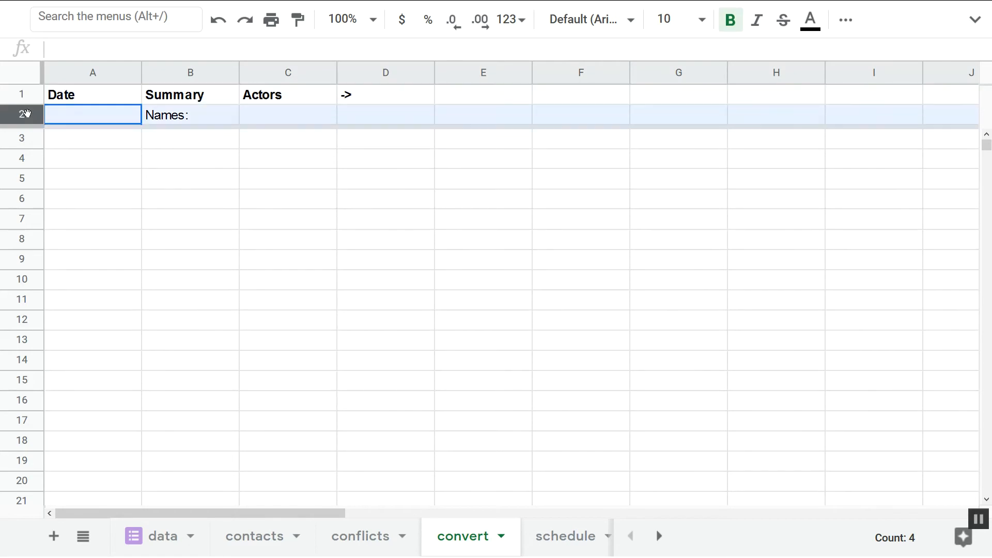
{"action": "key", "text": "ctrl+b"}
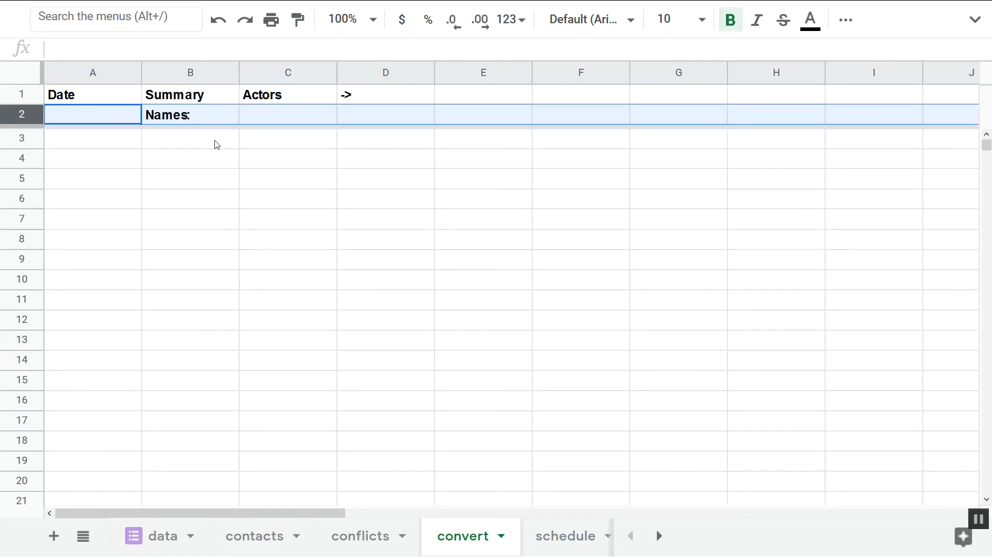
Enter the date 10/1 in A3 and check the full date stored in the cell.
{"action": "left_click", "coordinate": [116, 144]}
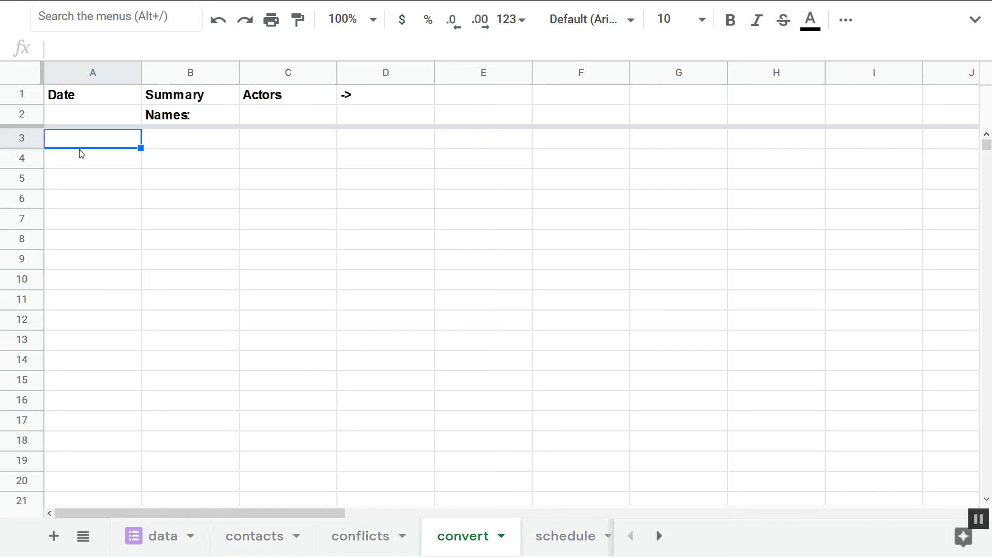
{"action": "type", "text": "10"}
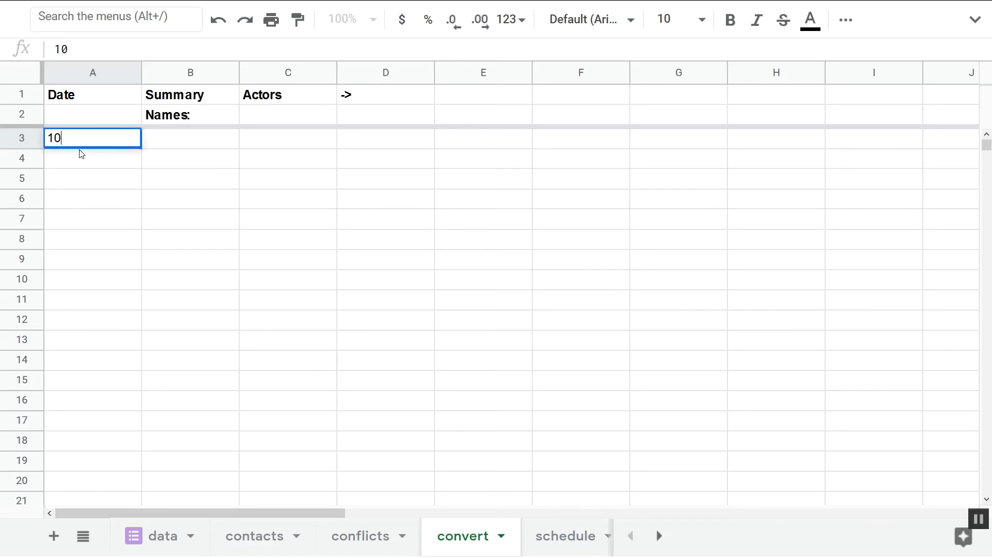
{"action": "type", "text": "/1"}
{"action": "key", "text": "Return"}
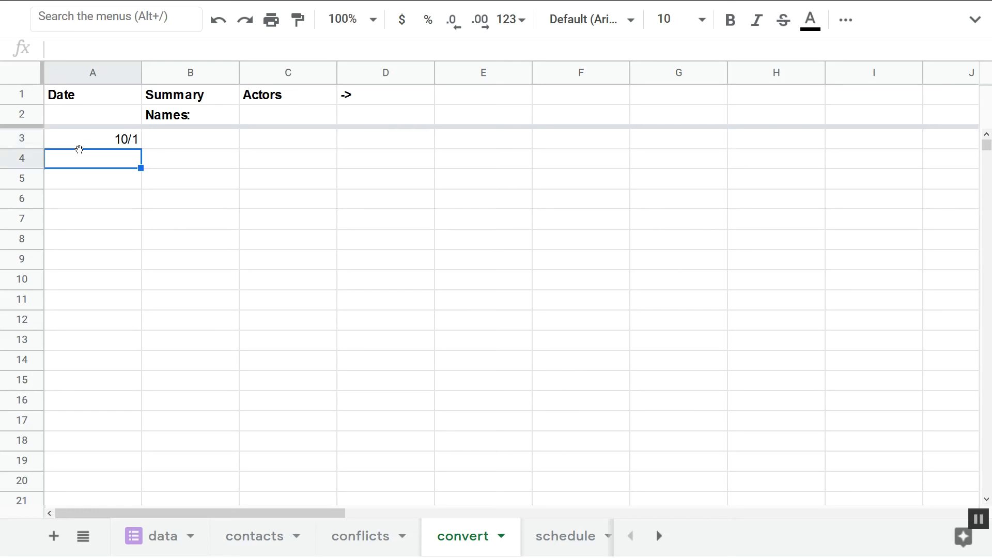
{"action": "left_click", "coordinate": [80, 149]}
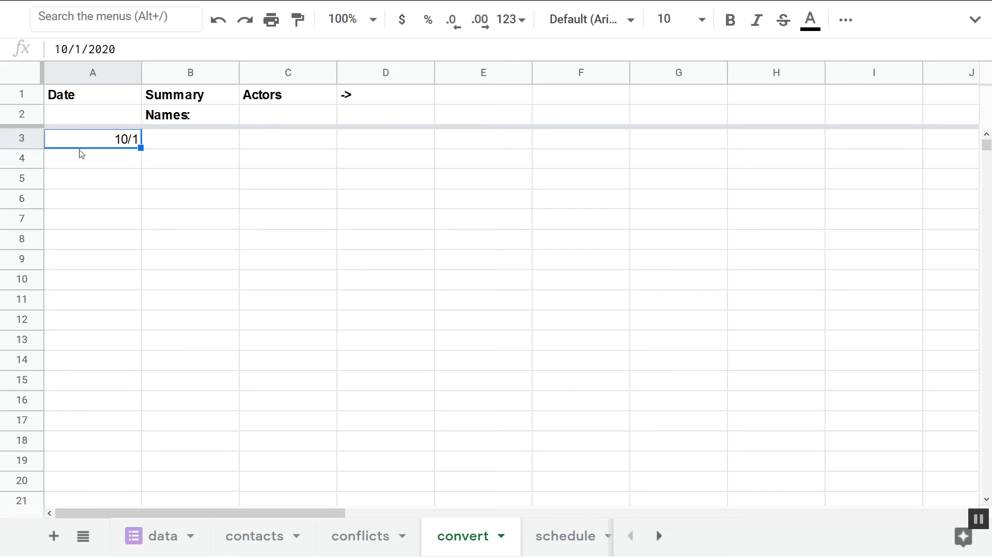
{"action": "left_click", "coordinate": [85, 49]}
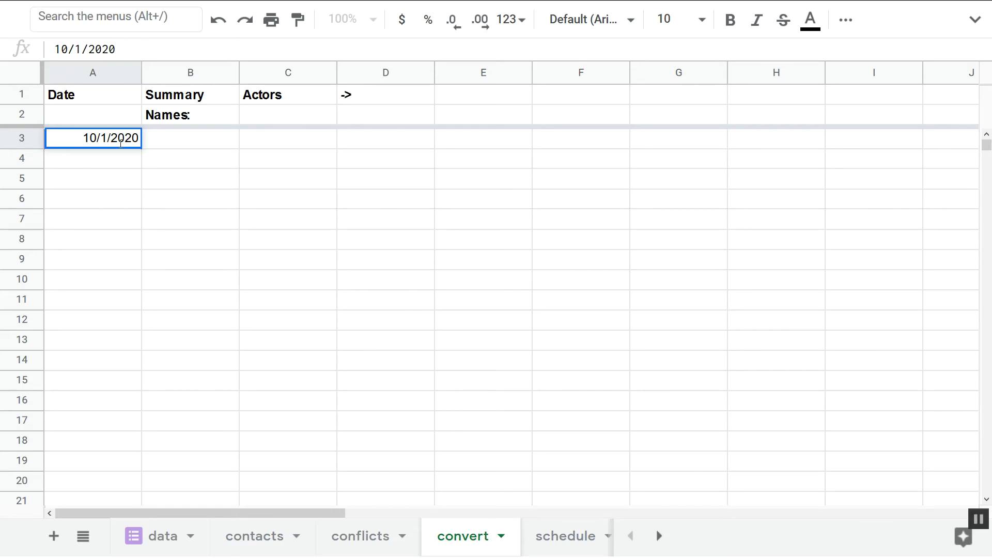
{"action": "key", "text": "Return"}
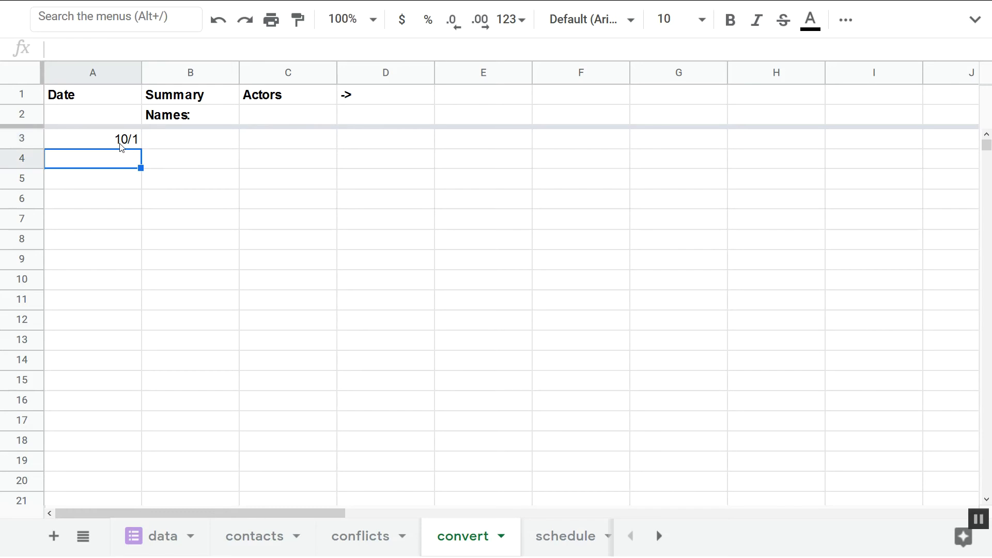
{"action": "left_click", "coordinate": [120, 144]}
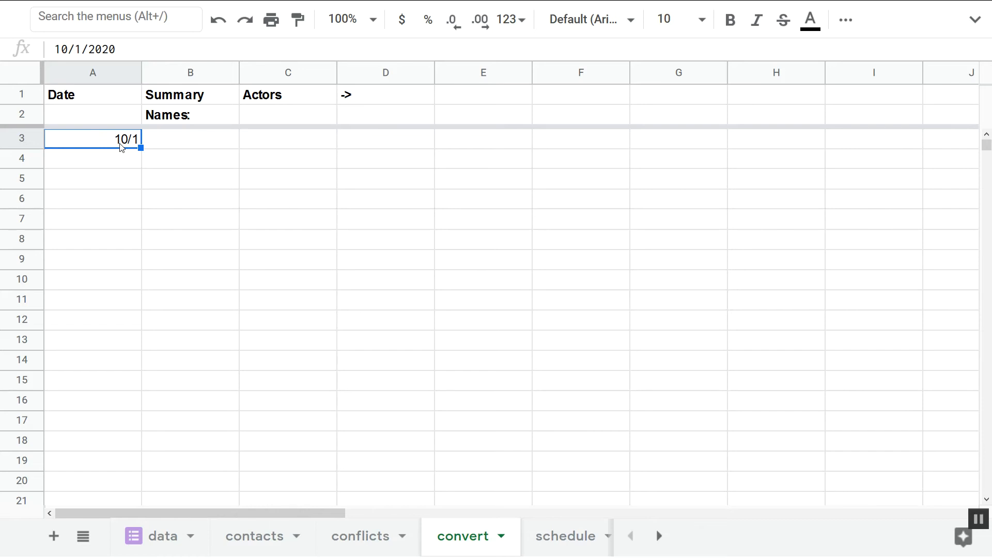
Enter the dates 10/2 in A4 and 10/3 in A5.
{"action": "key", "text": "Down"}
{"action": "type", "text": "10/2"}
{"action": "key", "text": "Return"}
{"action": "type", "text": "10/3"}
{"action": "key", "text": "Return"}
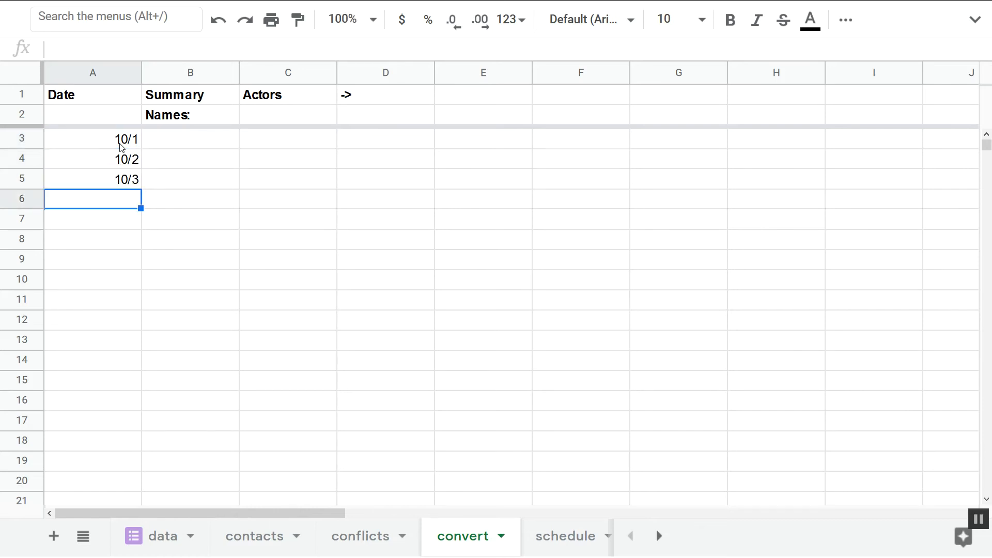
{"action": "key", "text": "Up"}
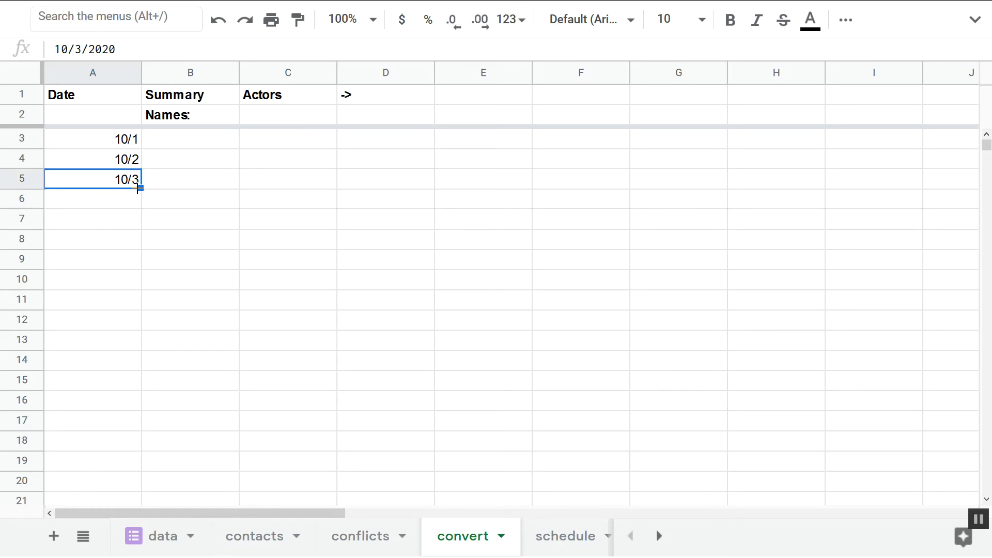
Fill the date series from A3 down the Date column through 11/1 in A34.
{"action": "left_click", "coordinate": [136, 142]}
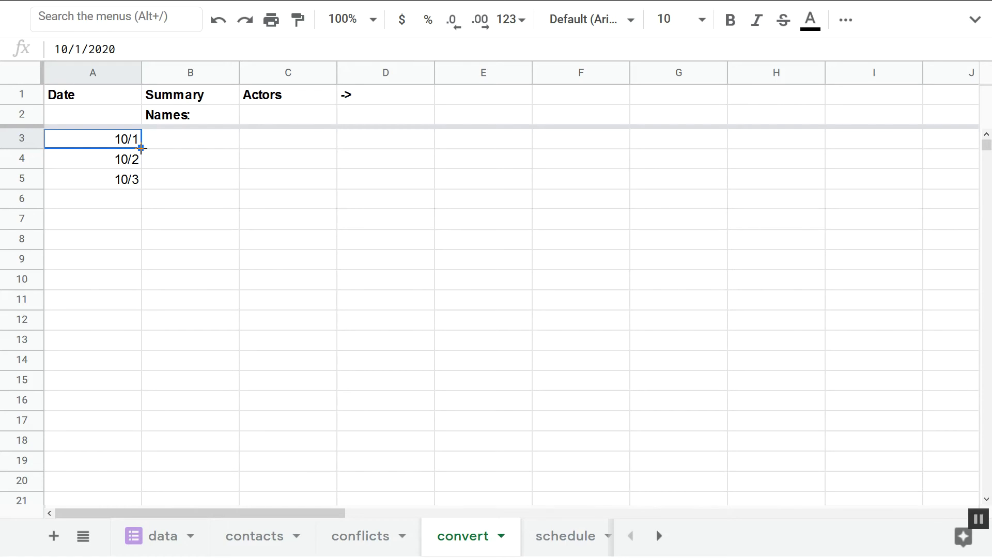
{"action": "left_click_drag", "start_coordinate": [140, 149], "coordinate": [126, 478]}
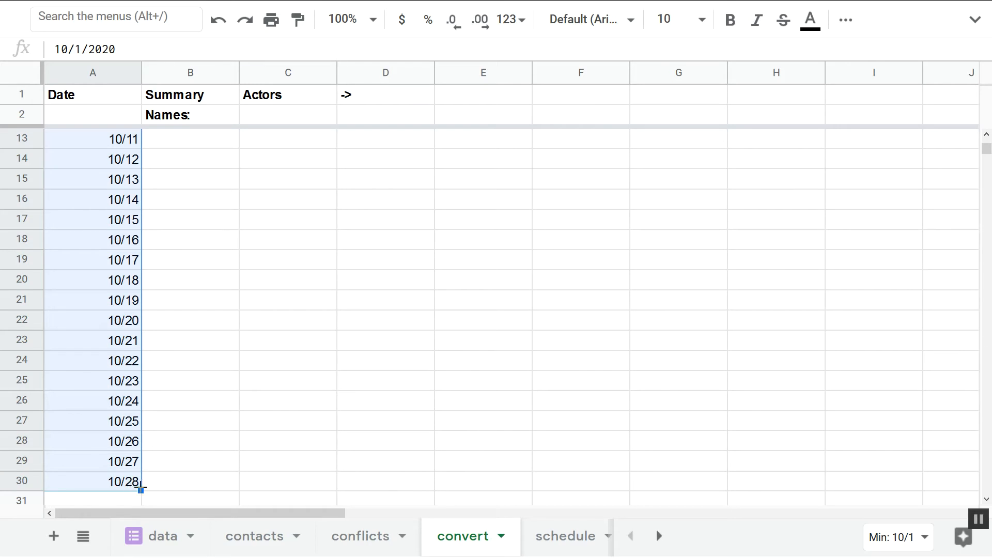
{"action": "scroll", "coordinate": [155, 481], "scroll_direction": "down", "scroll_amount": 1}
{"action": "scroll", "coordinate": [155, 482], "scroll_direction": "down", "scroll_amount": 1}
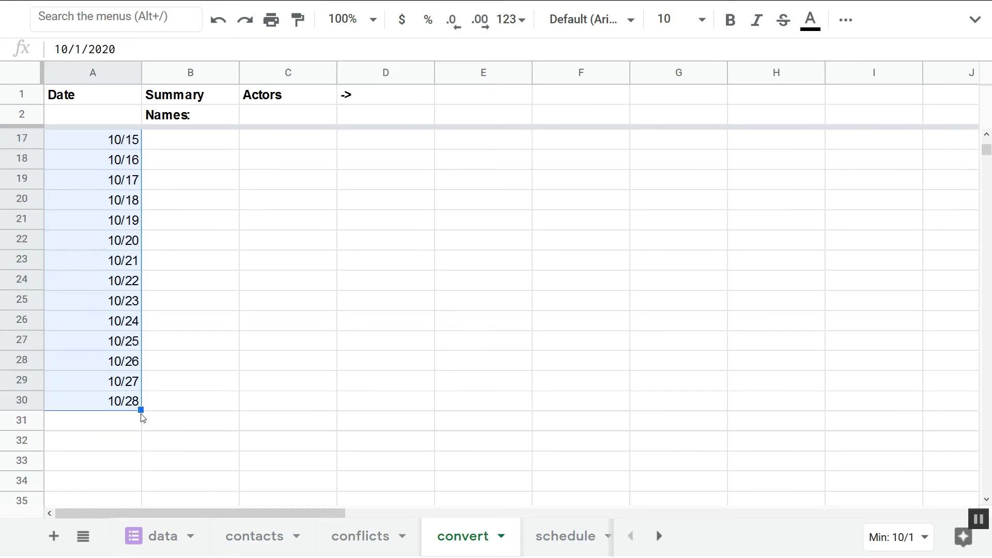
{"action": "left_click_drag", "start_coordinate": [140, 411], "coordinate": [137, 478]}
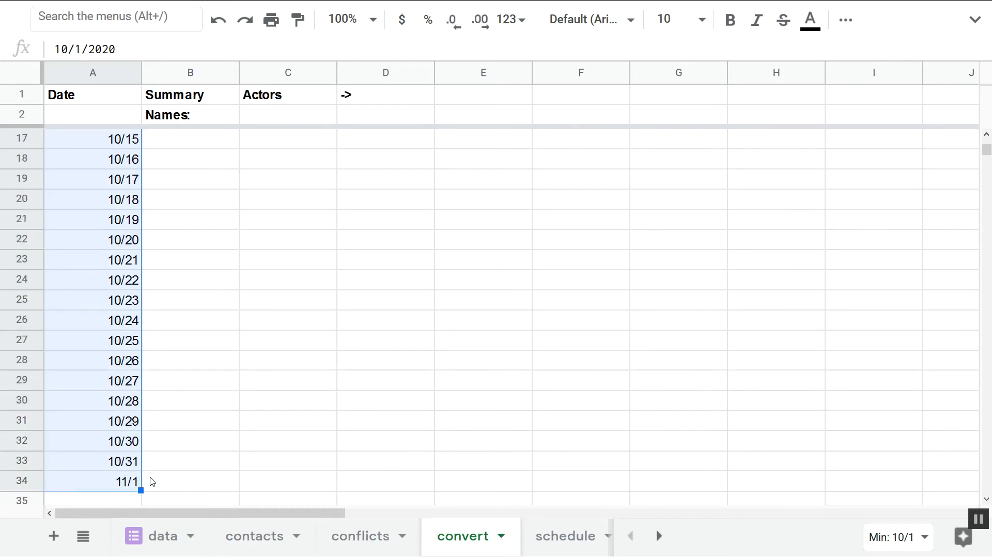
Delete rows 34 through 1000 so that the sheet ends at the 10/31 row.
{"action": "left_click", "coordinate": [105, 467]}
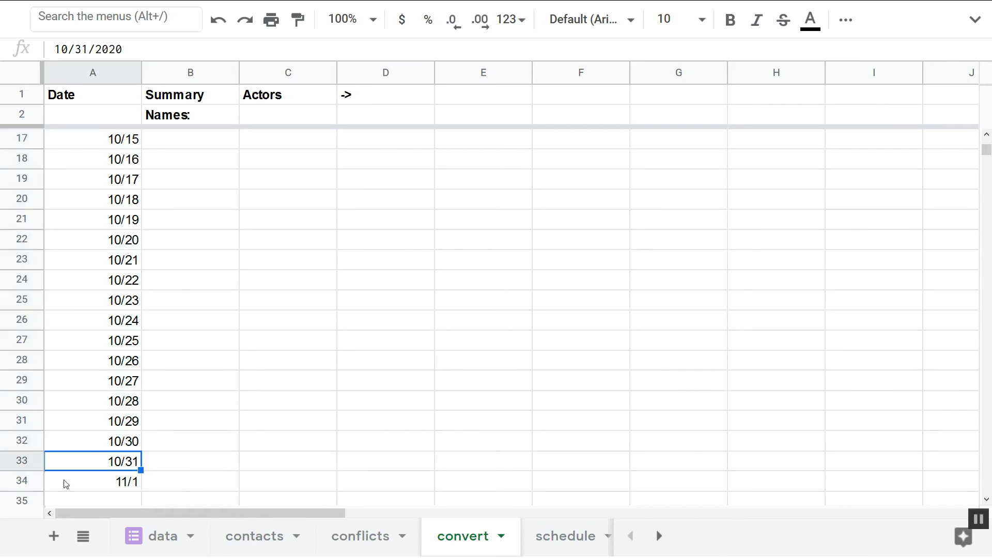
{"action": "scroll", "coordinate": [66, 484], "scroll_direction": "down", "scroll_amount": 12}
{"action": "scroll", "coordinate": [66, 484], "scroll_direction": "up", "scroll_amount": 9}
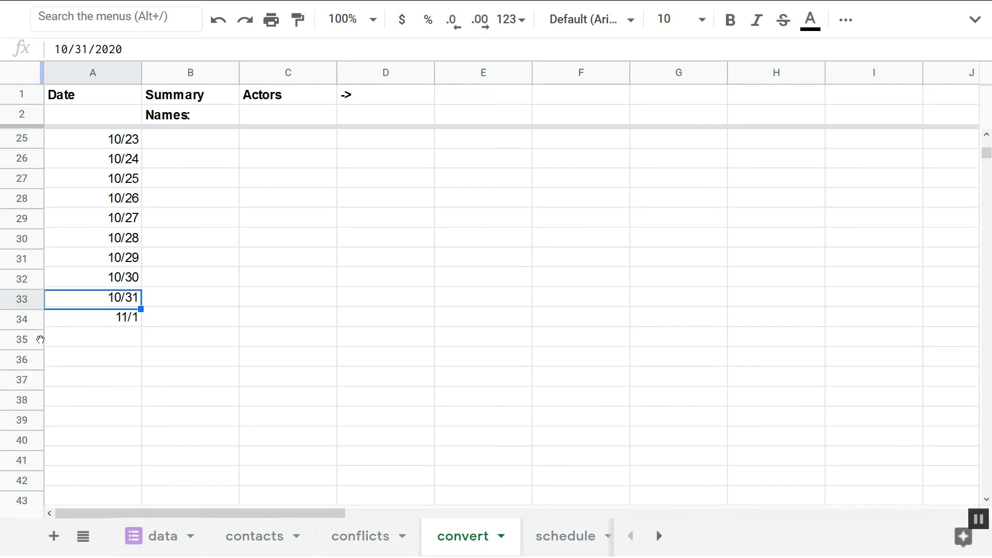
{"action": "left_click", "coordinate": [30, 324]}
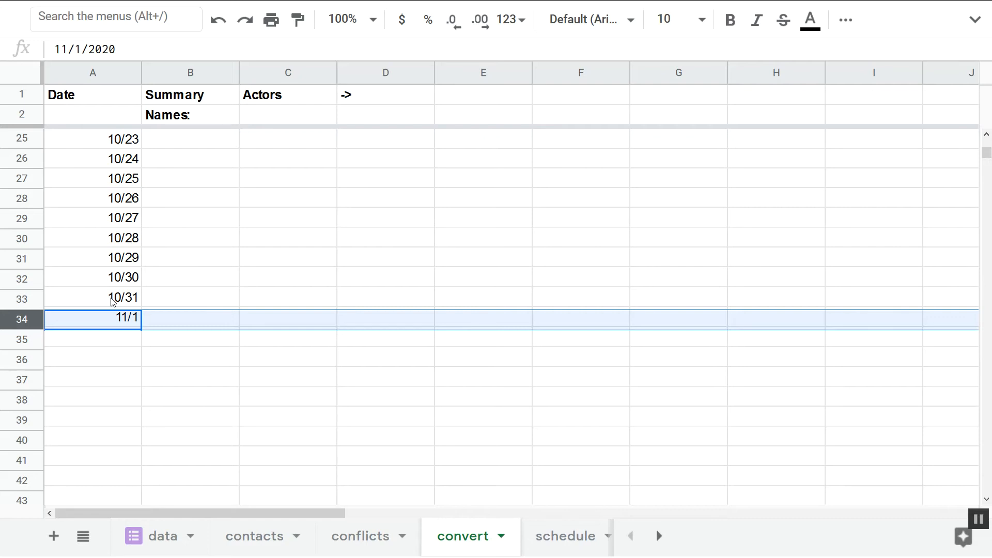
{"action": "key", "text": "ctrl+shift+Down"}
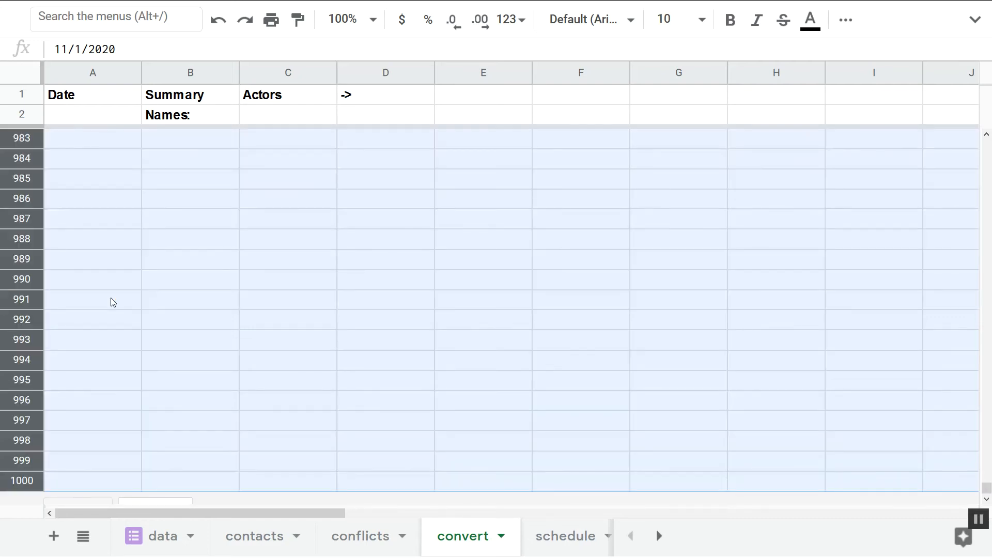
{"action": "right_click", "coordinate": [30, 259]}
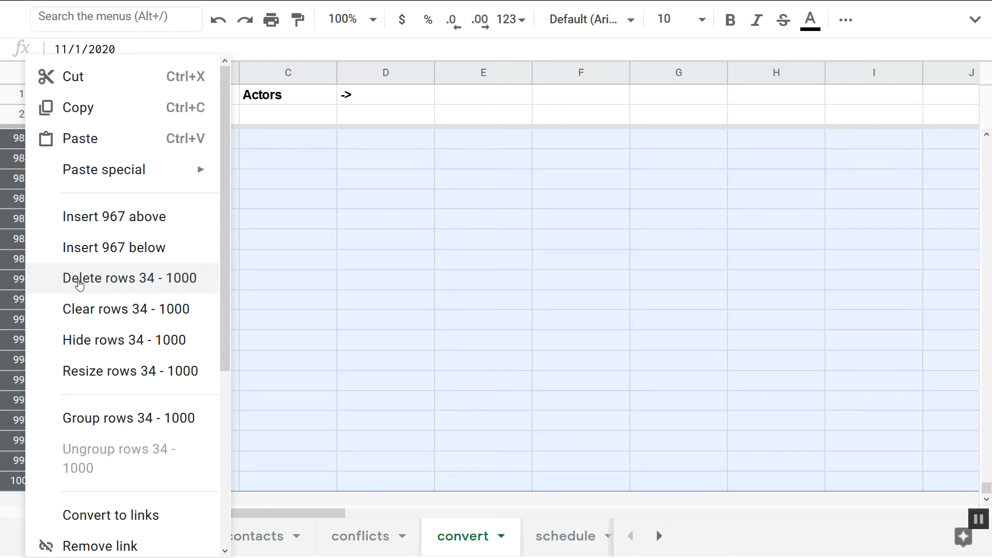
{"action": "left_click", "coordinate": [142, 280]}
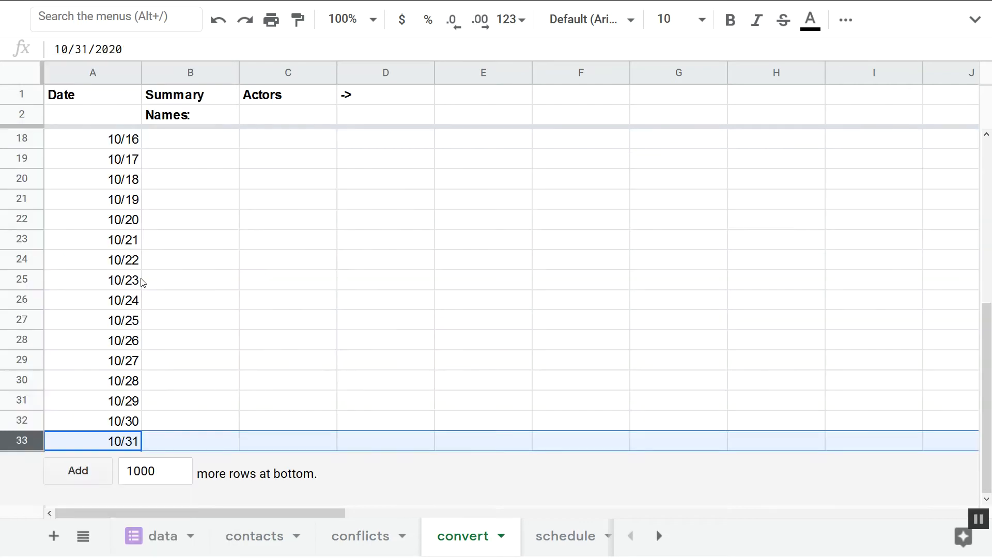
Narrow the Date column (A) so that it just fits the short dates.
{"action": "left_click", "coordinate": [174, 316]}
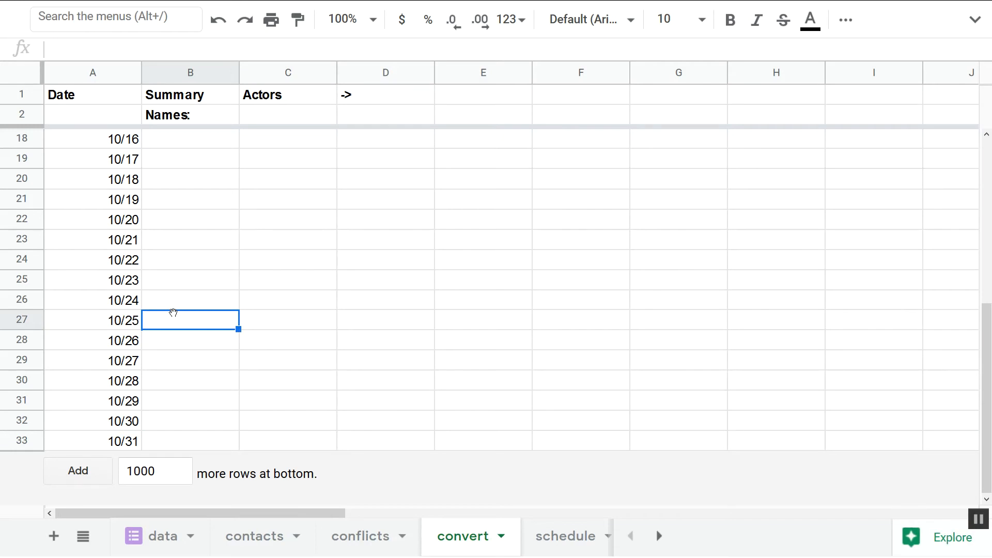
{"action": "scroll", "coordinate": [174, 315], "scroll_direction": "up", "scroll_amount": 5}
{"action": "scroll", "coordinate": [172, 317], "scroll_direction": "down", "scroll_amount": 5}
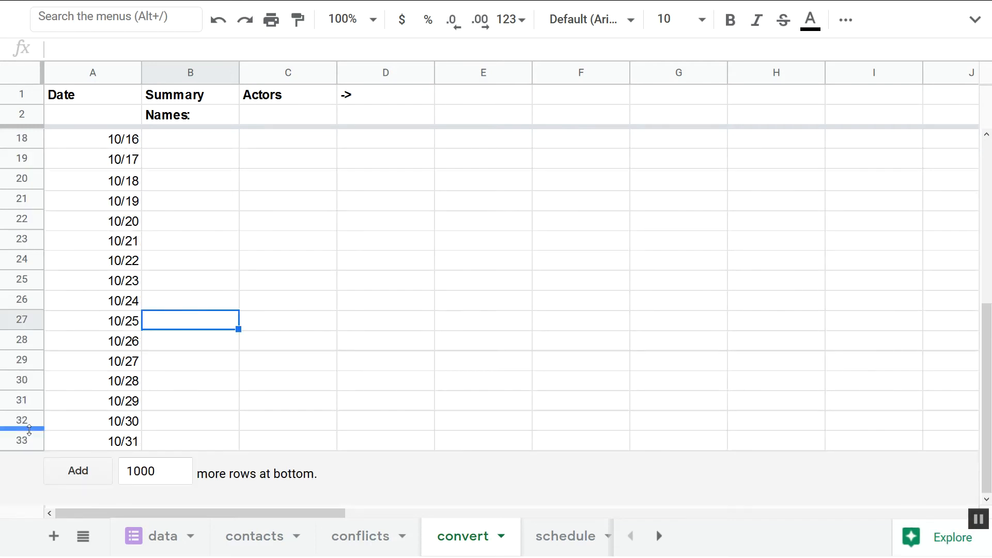
{"action": "scroll", "coordinate": [161, 293], "scroll_direction": "up", "scroll_amount": 5}
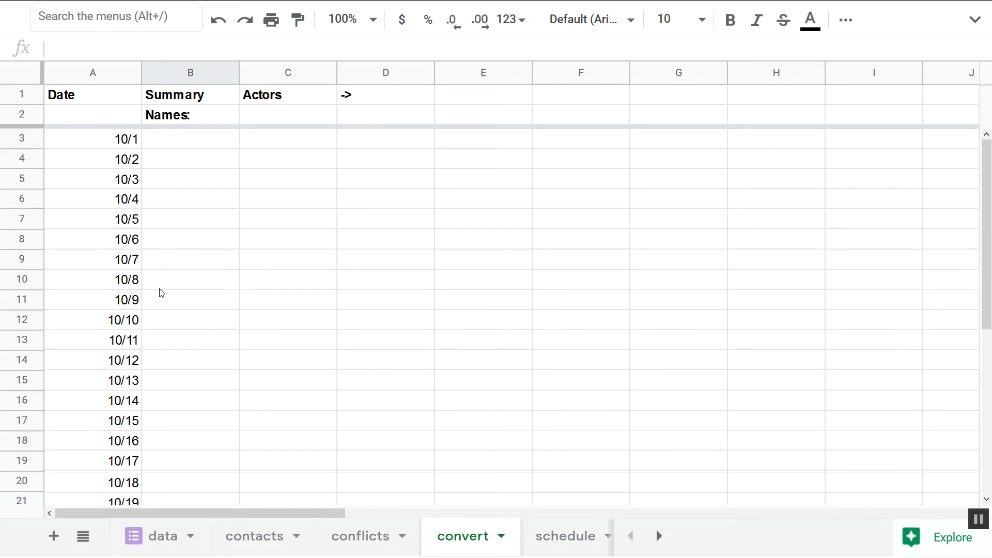
{"action": "left_click_drag", "start_coordinate": [140, 67], "coordinate": [98, 67]}
{"action": "scroll", "coordinate": [86, 387], "scroll_direction": "down", "scroll_amount": 3}
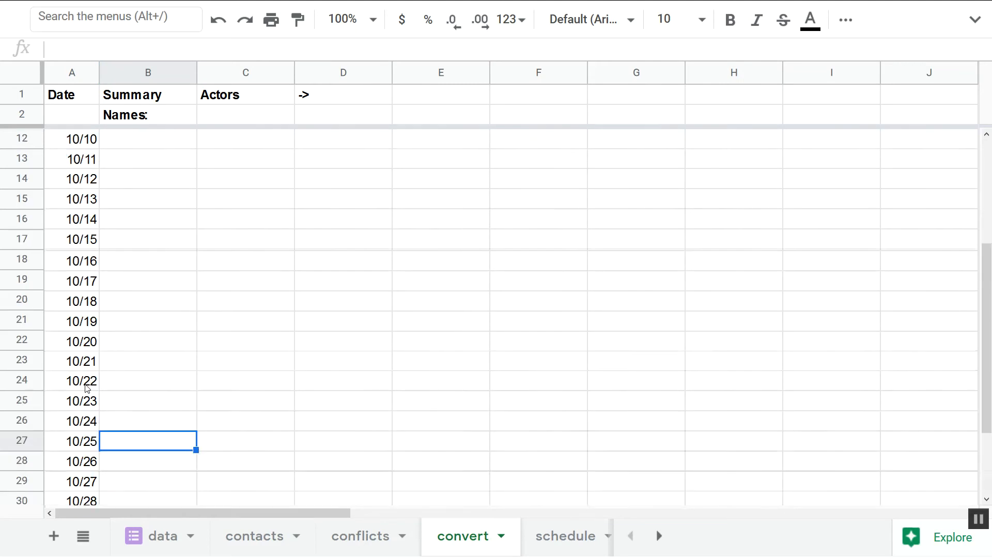
{"action": "scroll", "coordinate": [87, 389], "scroll_direction": "right", "scroll_amount": 3}
{"action": "scroll", "coordinate": [86, 388], "scroll_direction": "up", "scroll_amount": 1}
{"action": "scroll", "coordinate": [86, 389], "scroll_direction": "left", "scroll_amount": 3}
{"action": "scroll", "coordinate": [87, 389], "scroll_direction": "up", "scroll_amount": 2}
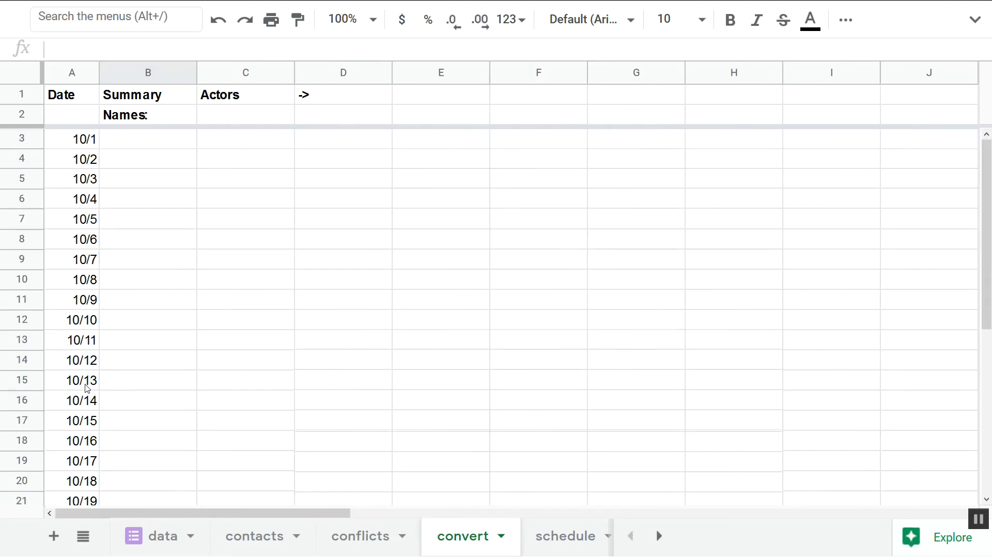
Examine the actor names in row 3 of the conflicts sheet, from F3 through U3, as the source for the Names row.
{"action": "left_click", "coordinate": [144, 145]}
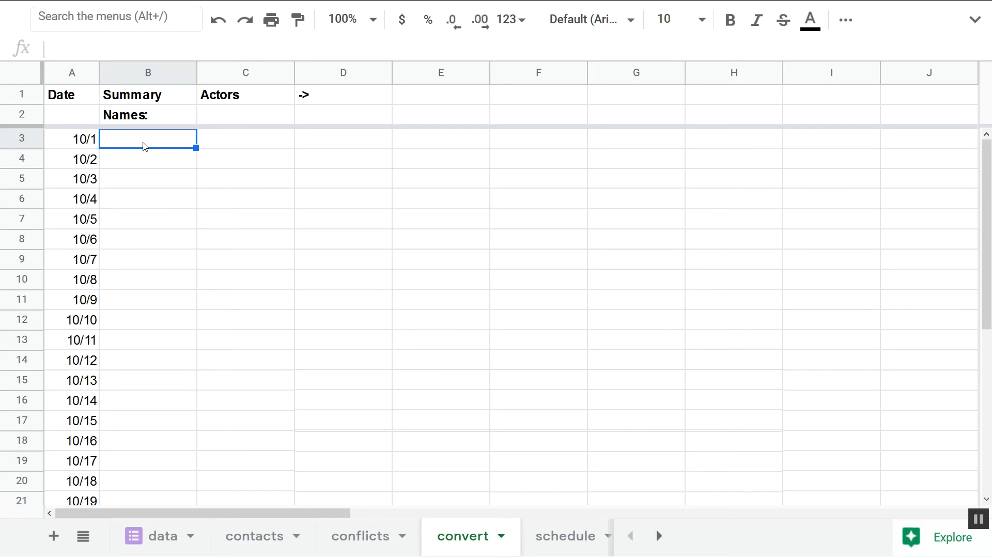
{"action": "left_click", "coordinate": [235, 103]}
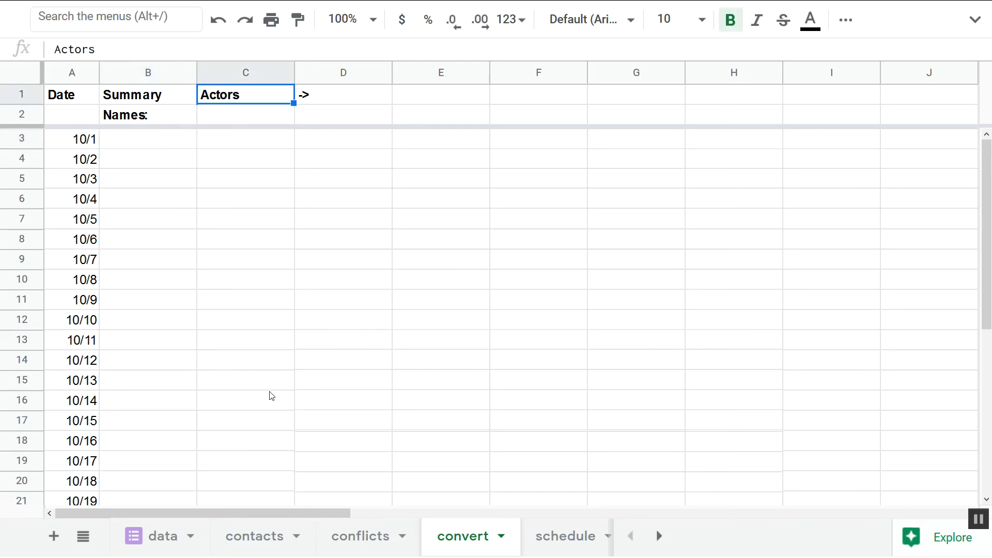
{"action": "left_click", "coordinate": [401, 551]}
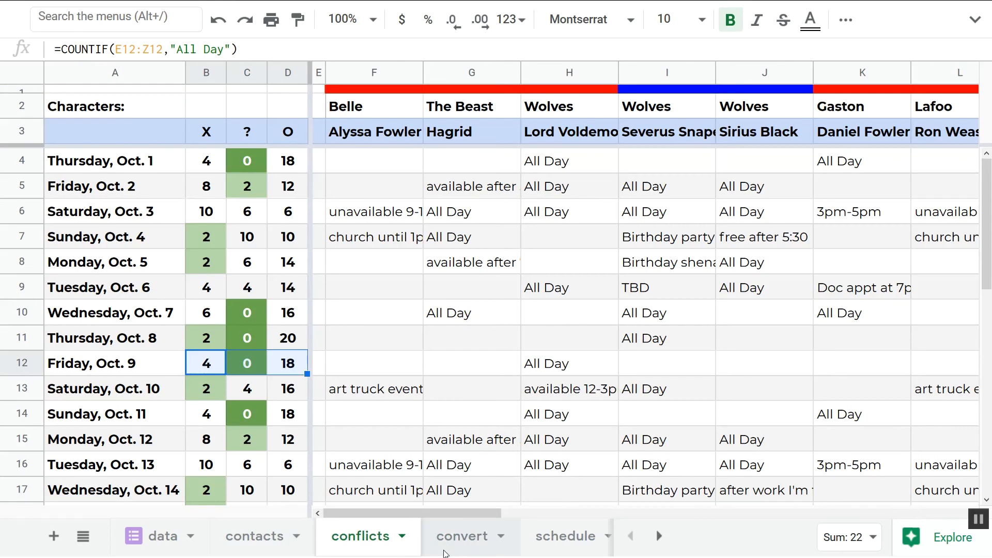
{"action": "left_click", "coordinate": [445, 552]}
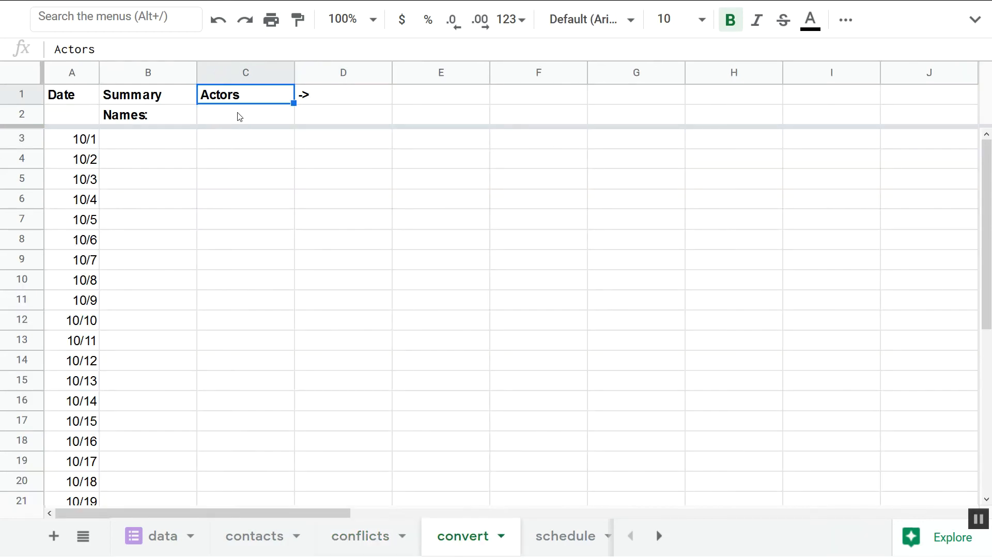
{"action": "left_click", "coordinate": [227, 123]}
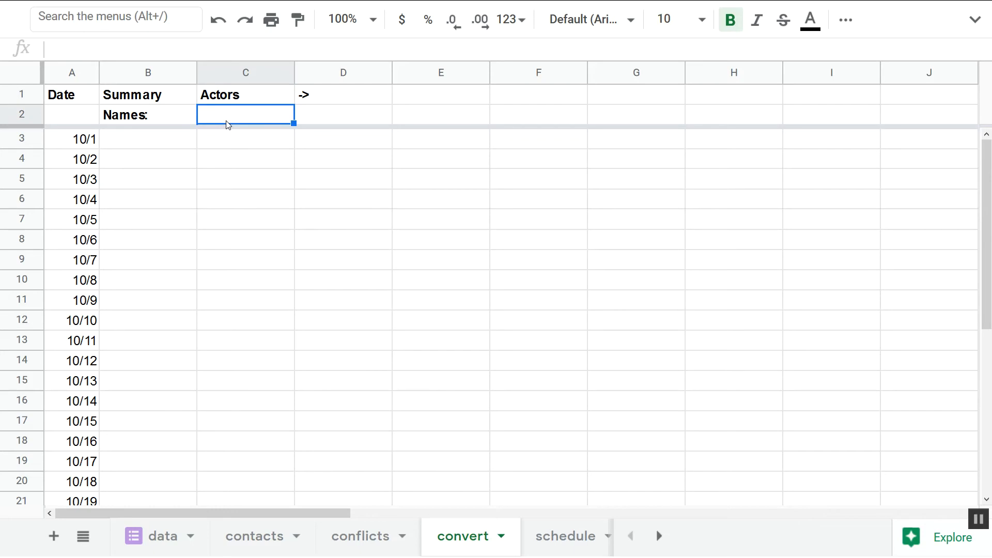
{"action": "left_click", "coordinate": [366, 532]}
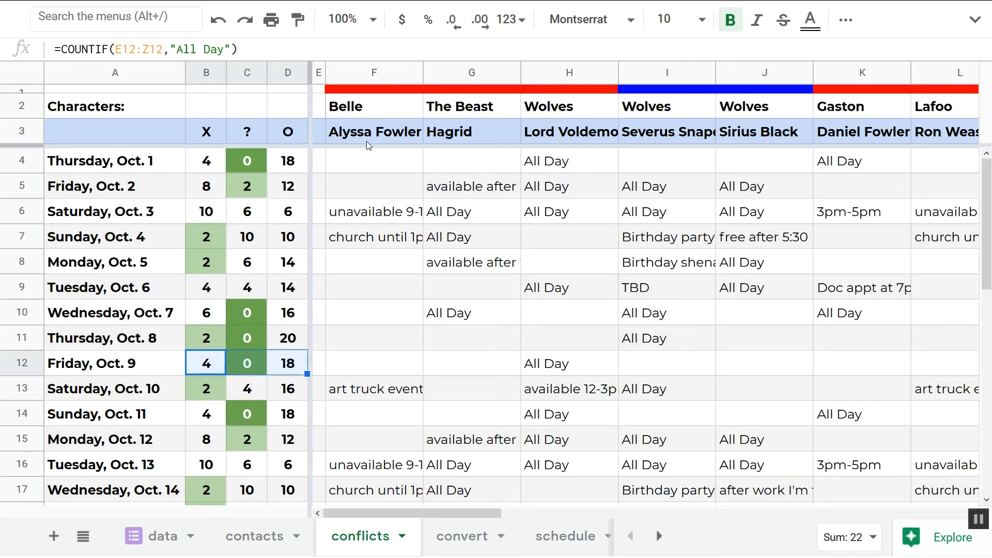
{"action": "left_click_drag", "start_coordinate": [396, 136], "coordinate": [842, 136]}
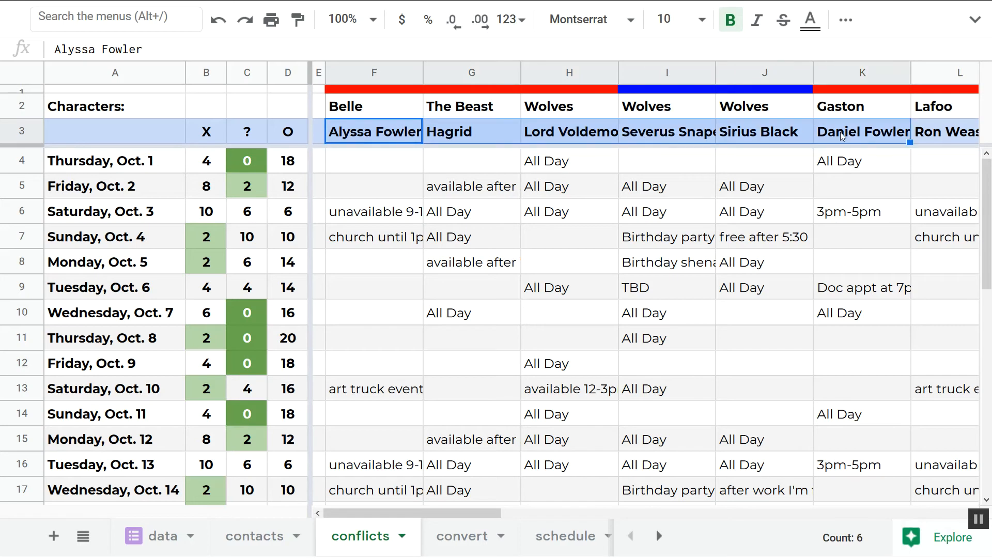
{"action": "left_click", "coordinate": [374, 129]}
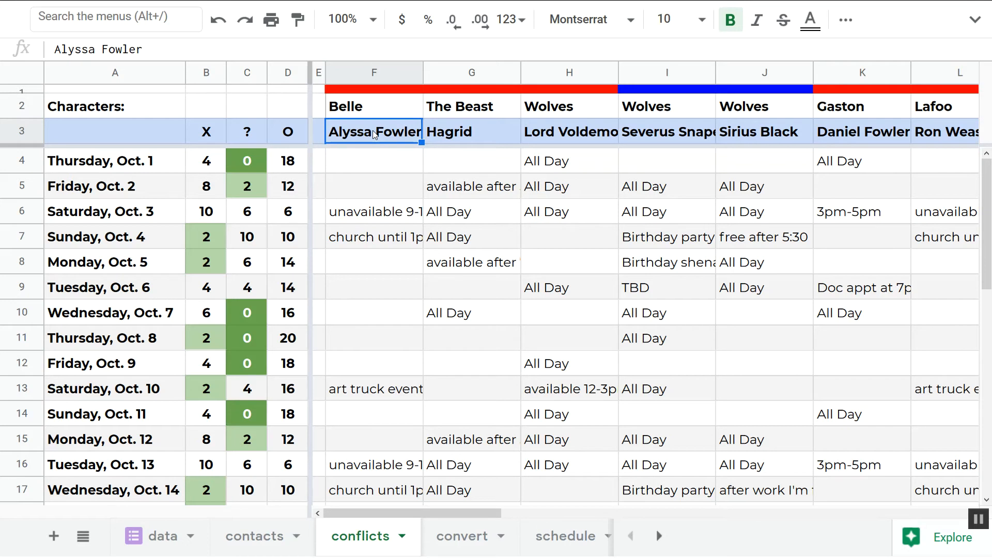
{"action": "left_click_drag", "start_coordinate": [374, 133], "coordinate": [661, 134]}
{"action": "left_click", "coordinate": [461, 536]}
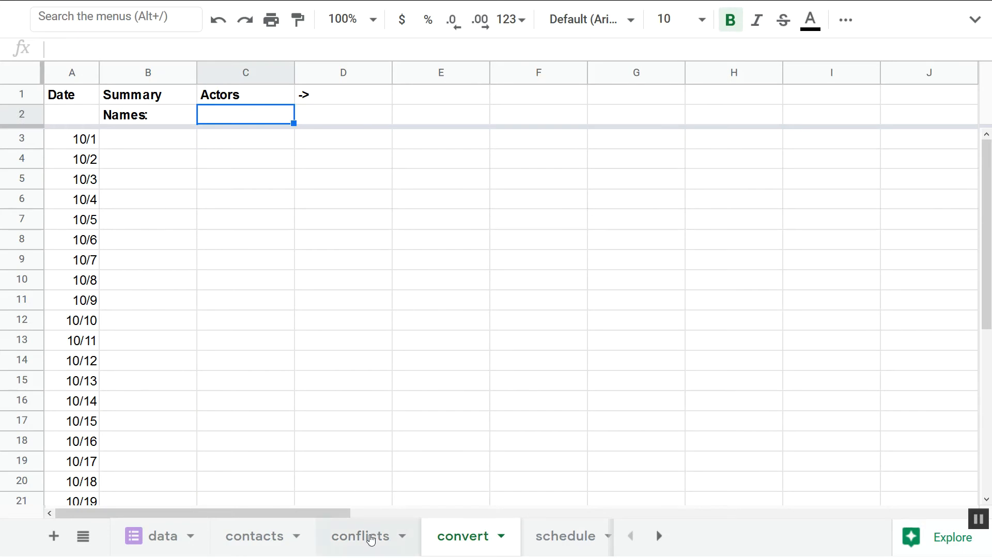
{"action": "left_click", "coordinate": [367, 536]}
{"action": "key", "text": "ctrl+shift+Right"}
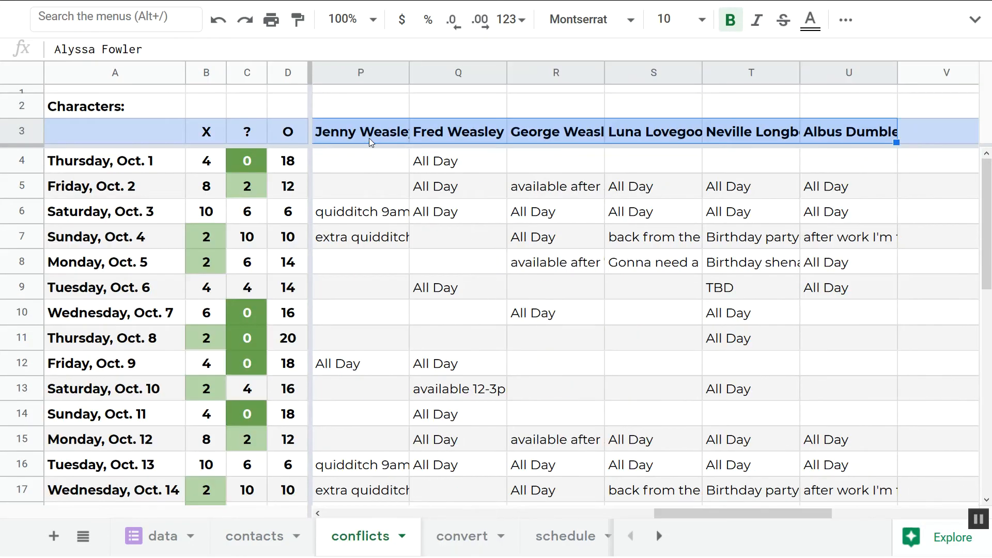
{"action": "scroll", "coordinate": [368, 137], "scroll_direction": "left", "scroll_amount": 15}
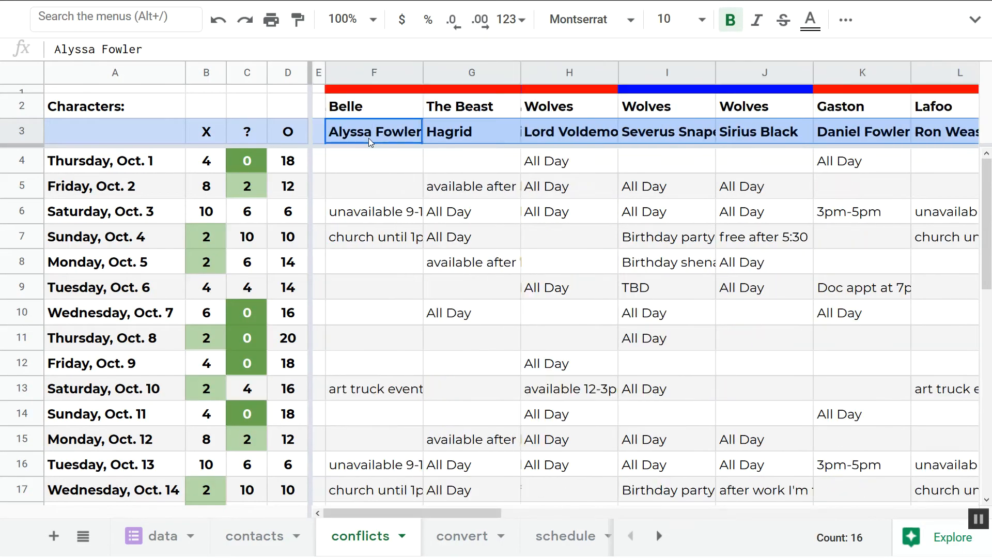
{"action": "double_click", "coordinate": [368, 138]}
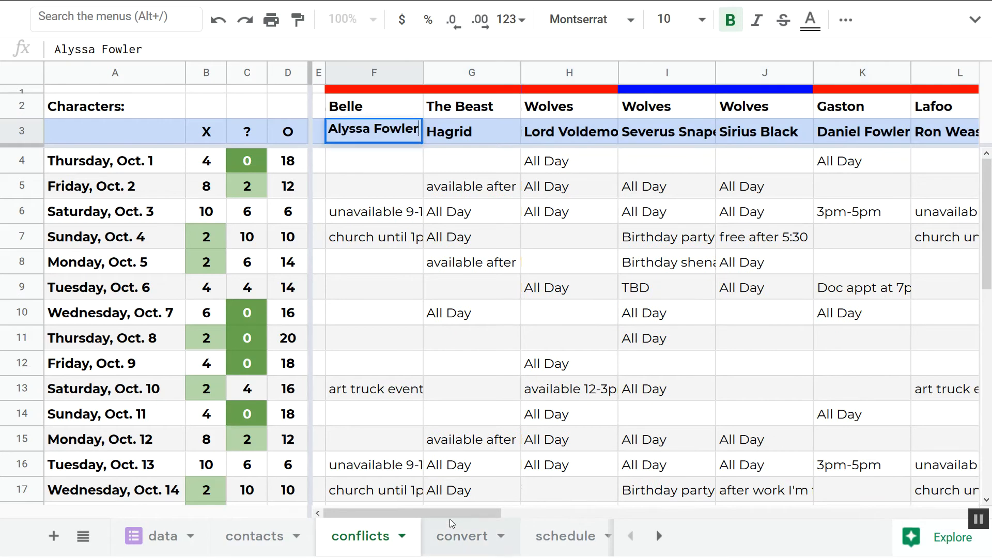
{"action": "left_click", "coordinate": [455, 537]}
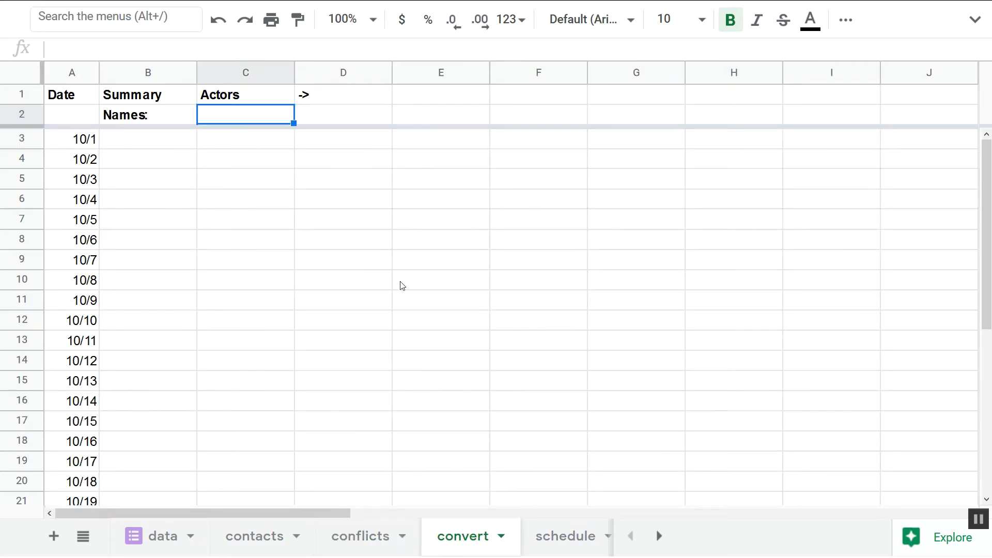
{"action": "type", "text": "=conflict"}
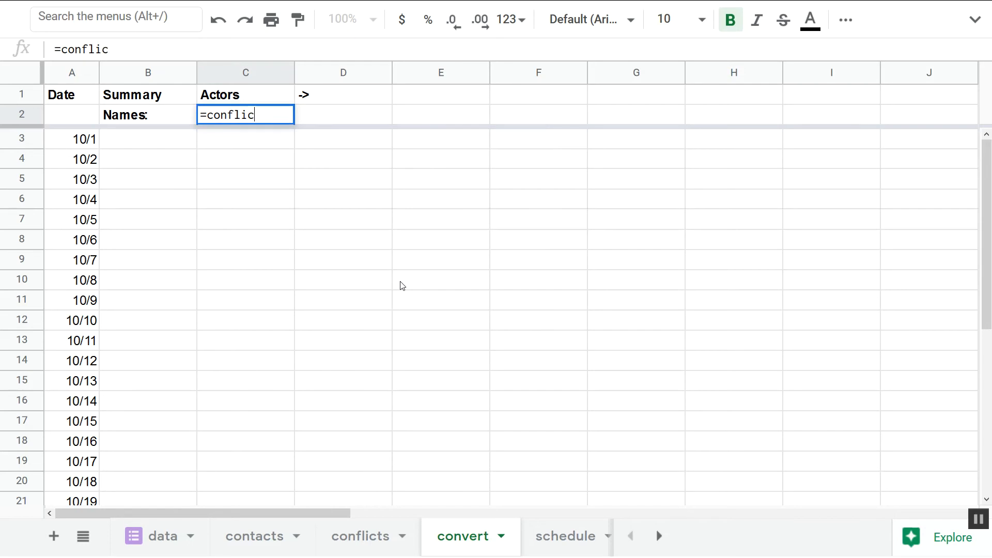
{"action": "left_click", "coordinate": [361, 540]}
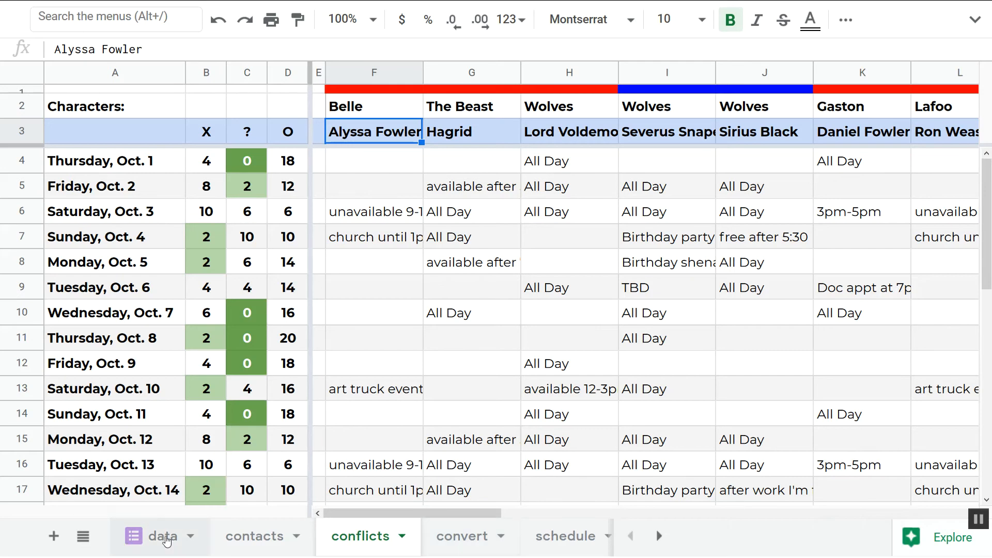
Examine the Name column of the data sheet and the empty rows below the last entry.
{"action": "left_click", "coordinate": [166, 540]}
{"action": "left_click", "coordinate": [118, 393]}
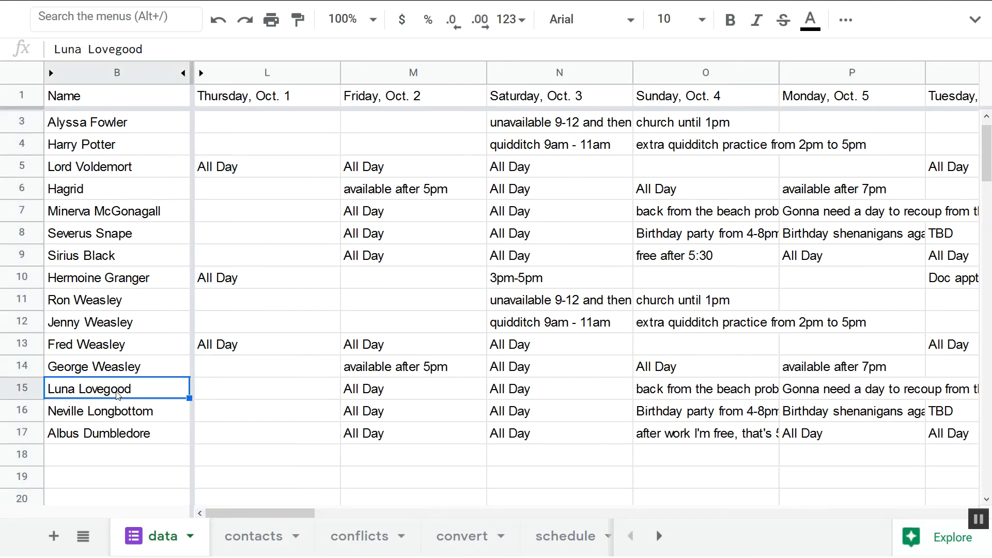
{"action": "scroll", "coordinate": [118, 394], "scroll_direction": "up", "scroll_amount": 1}
{"action": "scroll", "coordinate": [118, 394], "scroll_direction": "down", "scroll_amount": 3}
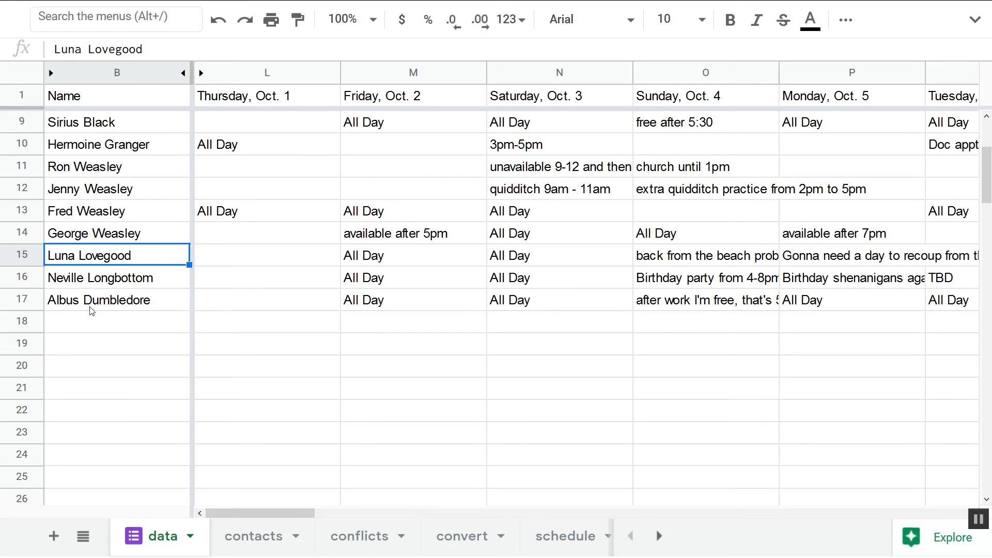
{"action": "left_click", "coordinate": [87, 321]}
{"action": "key", "text": "Down"}
{"action": "key", "text": "Down"}
{"action": "key", "text": "Down"}
{"action": "key", "text": "Down"}
{"action": "key", "text": "Down"}
{"action": "key", "text": "Down"}
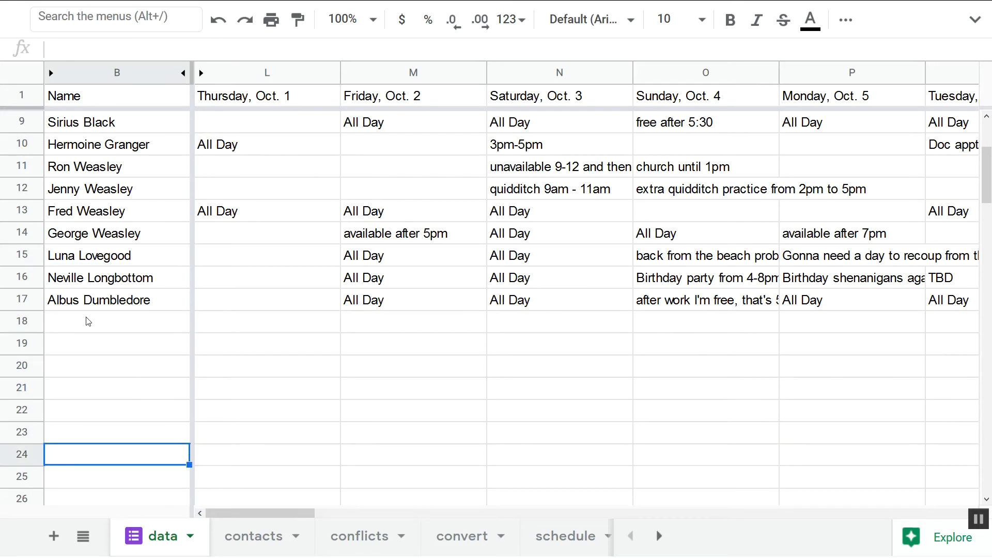
{"action": "key", "text": "Down"}
{"action": "key", "text": "Down"}
{"action": "key", "text": "Down"}
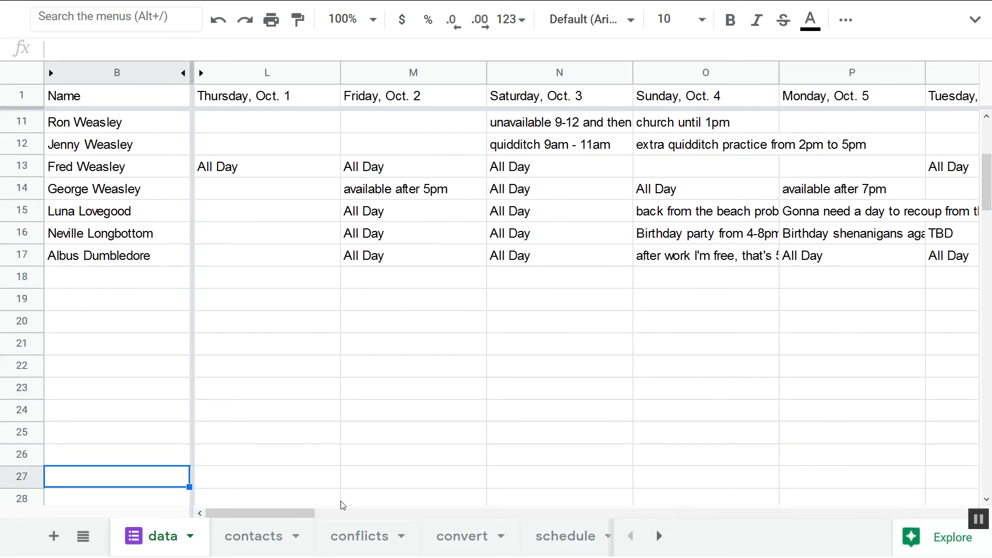
Examine the actor name row of the conflicts sheet across to column Z, including the unused columns after the last actor.
{"action": "left_click", "coordinate": [360, 536]}
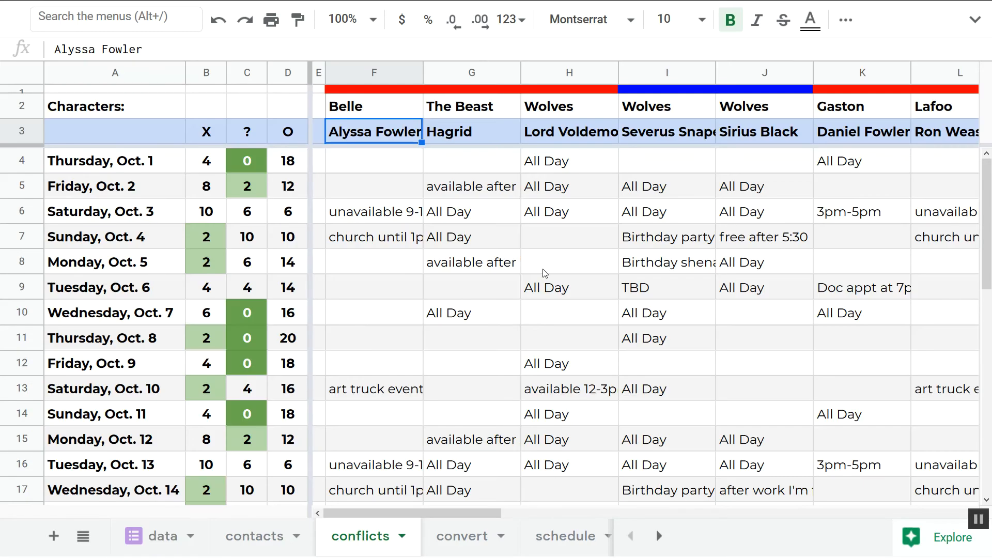
{"action": "left_click", "coordinate": [597, 126]}
{"action": "key", "text": "Right"}
{"action": "key", "text": "Right"}
{"action": "key", "text": "Right"}
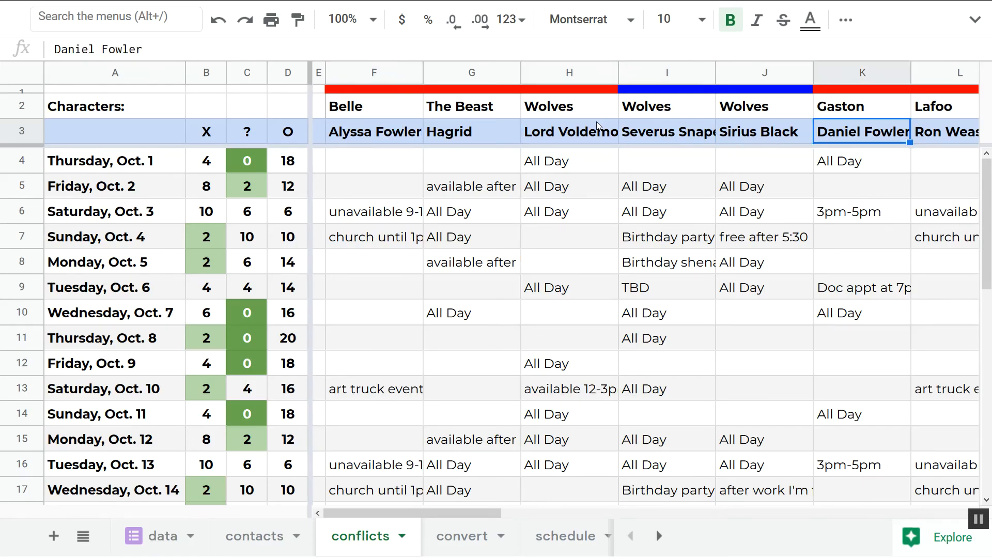
{"action": "key", "text": "Right"}
{"action": "key", "text": "Right"}
{"action": "key", "text": "Right"}
{"action": "key", "text": "Right"}
{"action": "key", "text": "Right"}
{"action": "key", "text": "Right"}
{"action": "key", "text": "Right"}
{"action": "key", "text": "Right"}
{"action": "key", "text": "Right"}
{"action": "key", "text": "Right"}
{"action": "key", "text": "Right"}
{"action": "key", "text": "Right"}
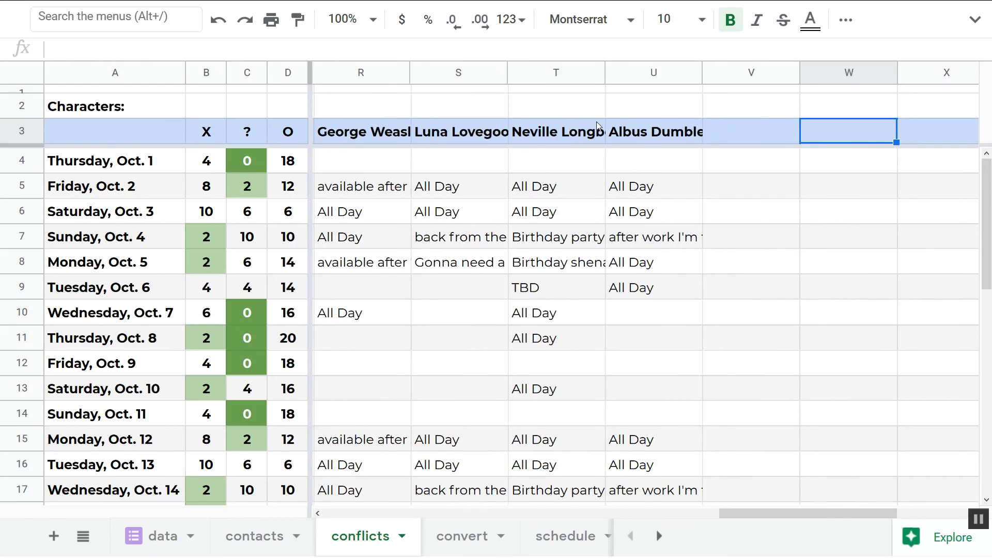
{"action": "key", "text": "Right"}
{"action": "key", "text": "Right"}
{"action": "key", "text": "Right"}
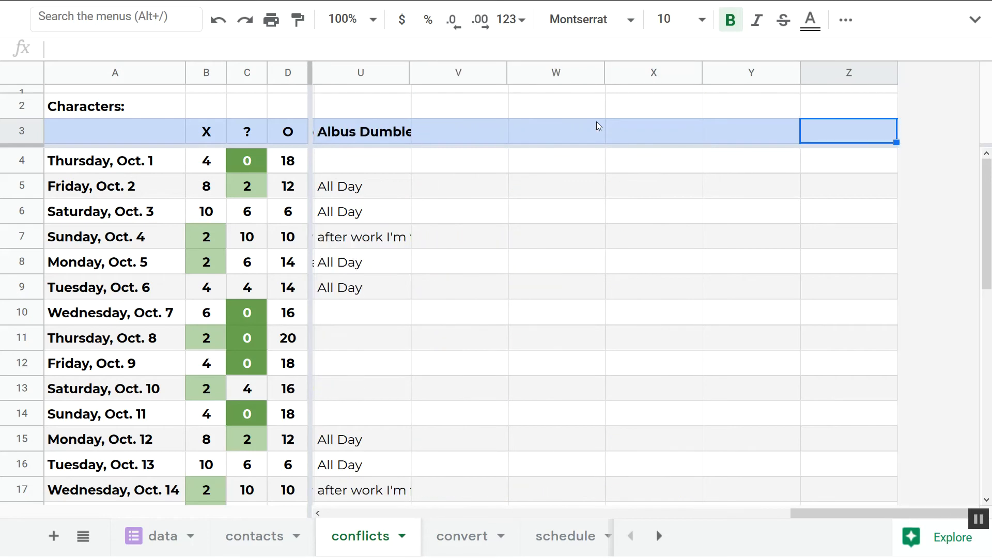
{"action": "key", "text": "Left"}
{"action": "key", "text": "Left"}
{"action": "key", "text": "Left"}
{"action": "key", "text": "Left"}
{"action": "key", "text": "Left"}
{"action": "key", "text": "Left"}
{"action": "key", "text": "Left"}
{"action": "key", "text": "Left"}
{"action": "key", "text": "Left"}
{"action": "key", "text": "Left"}
{"action": "key", "text": "Left"}
{"action": "key", "text": "Left"}
{"action": "key", "text": "Left"}
{"action": "key", "text": "Left"}
{"action": "key", "text": "Left"}
{"action": "key", "text": "Left"}
{"action": "key", "text": "Left"}
{"action": "key", "text": "Left"}
{"action": "key", "text": "Left"}
{"action": "key", "text": "Left"}
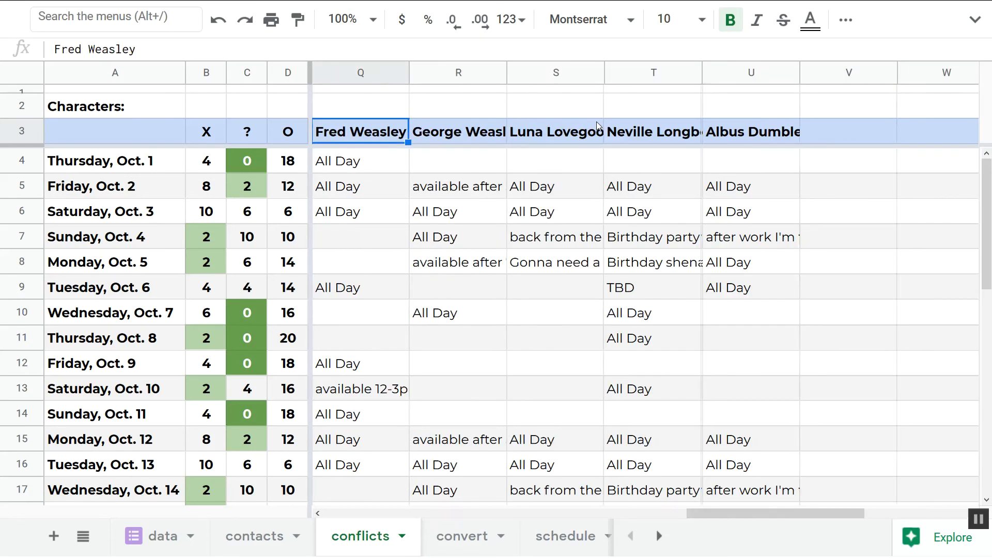
{"action": "key", "text": "Left"}
{"action": "key", "text": "Left"}
{"action": "key", "text": "Left"}
{"action": "key", "text": "Left"}
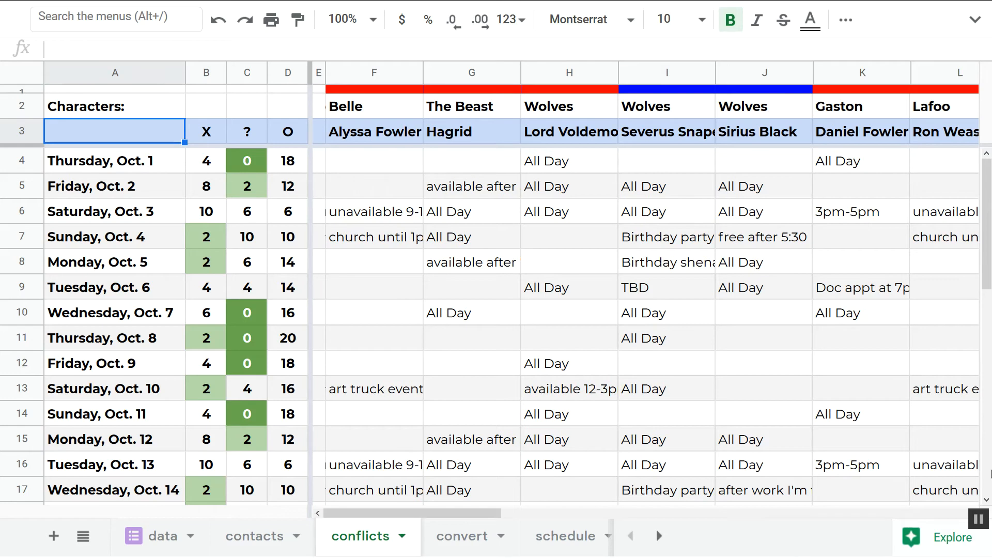
Link cell C2 of the convert sheet to the first actor name with the formula =conflicts!F3.
{"action": "left_click", "coordinate": [462, 551]}
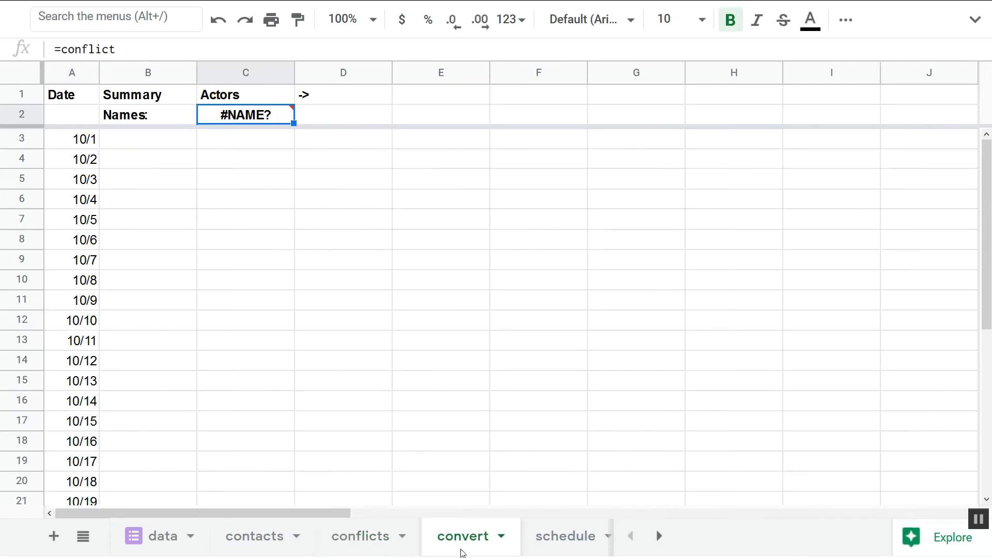
{"action": "type", "text": "="}
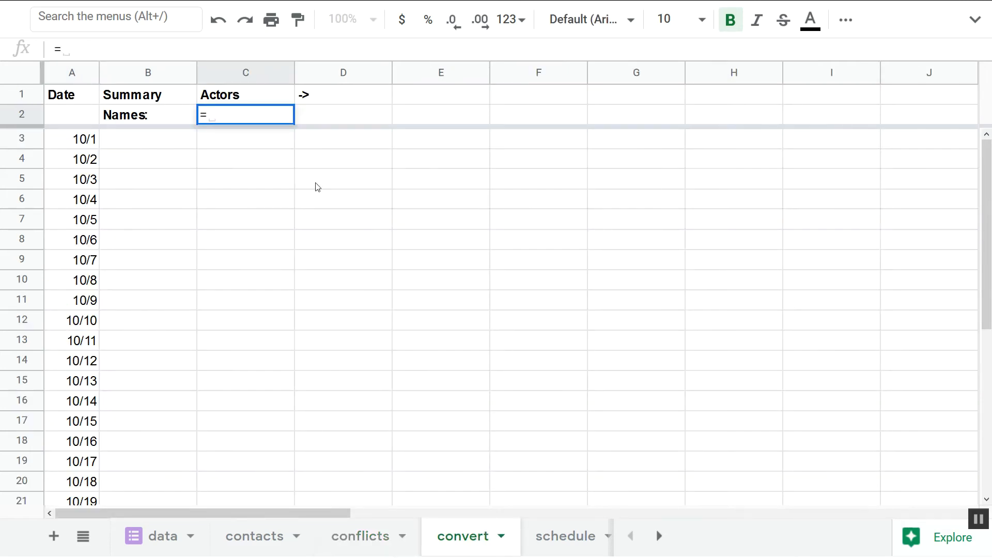
{"action": "type", "text": "conflict"}
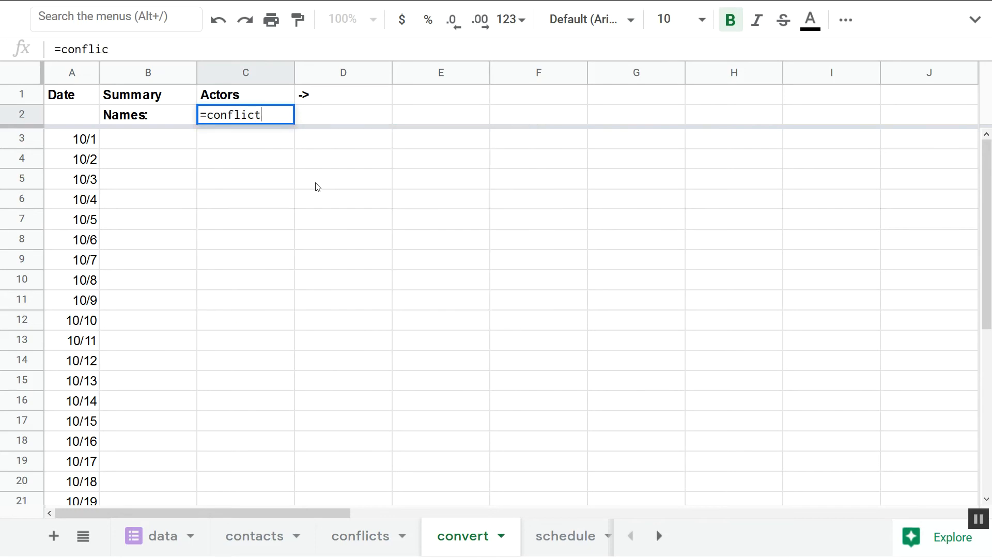
{"action": "type", "text": "s!F3"}
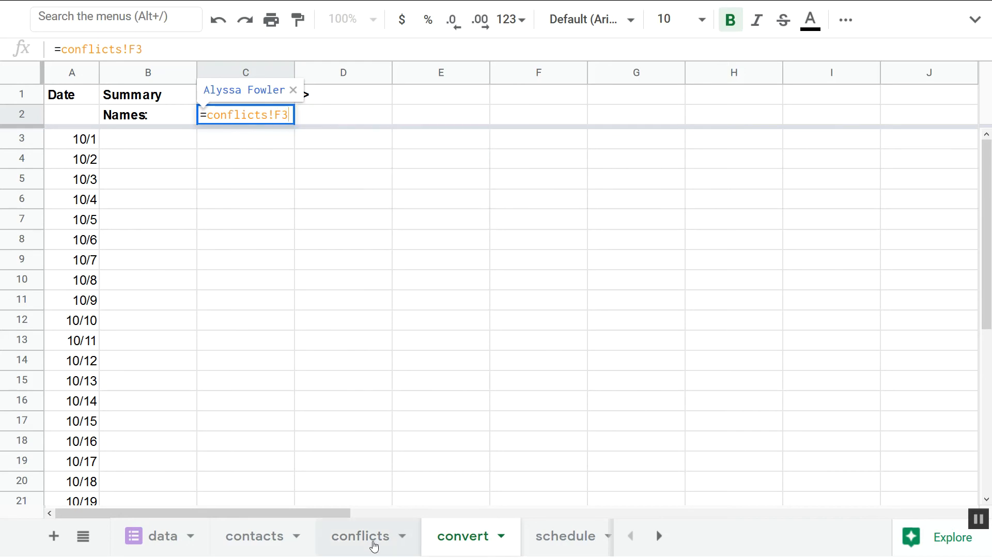
{"action": "mouse_move", "coordinate": [236, 114]}
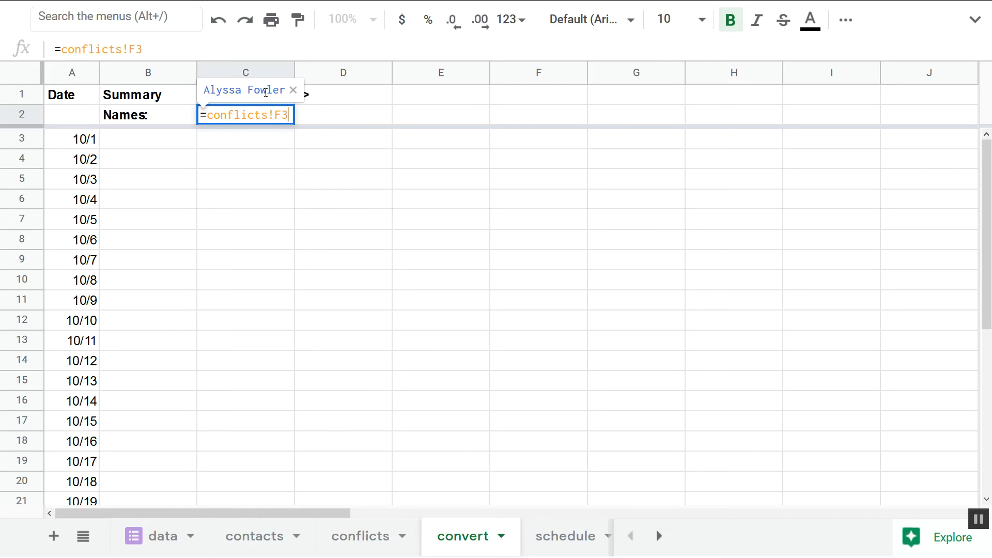
{"action": "key", "text": "Return"}
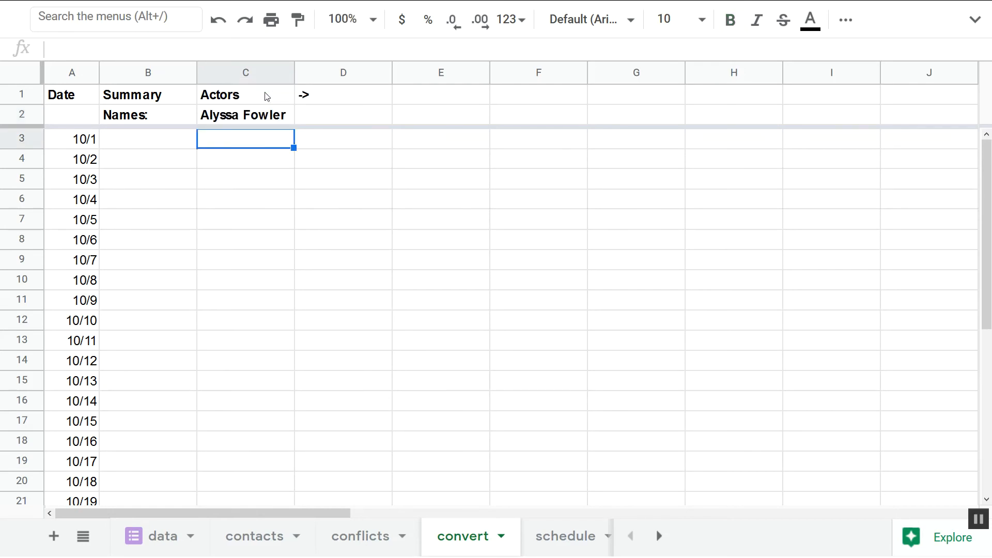
Try building the reference =conflicts!F3 in cell C3 by picking the source cell on the conflicts sheet, and clear C3.
{"action": "left_click", "coordinate": [264, 123]}
{"action": "key", "text": "Down"}
{"action": "type", "text": "="}
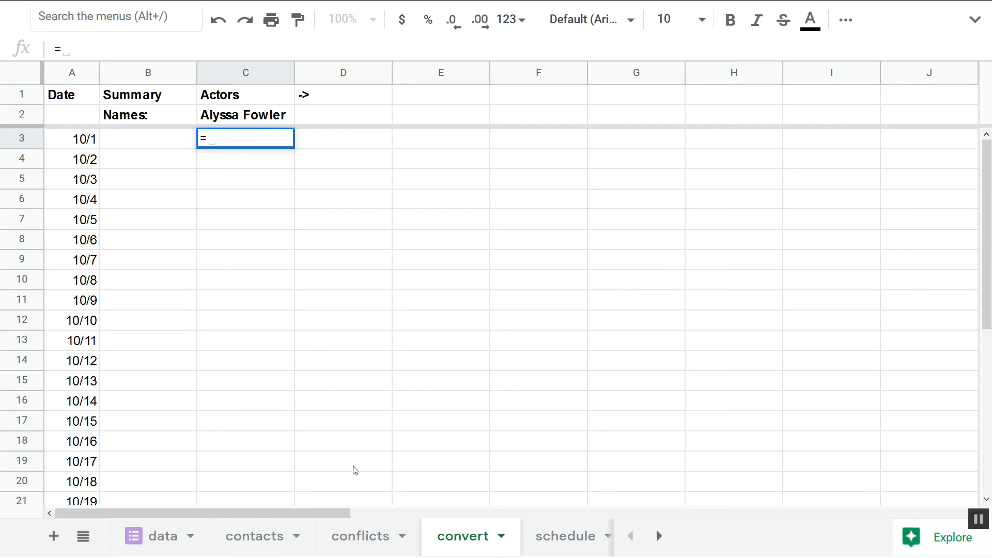
{"action": "left_click", "coordinate": [346, 214]}
{"action": "left_click", "coordinate": [495, 166]}
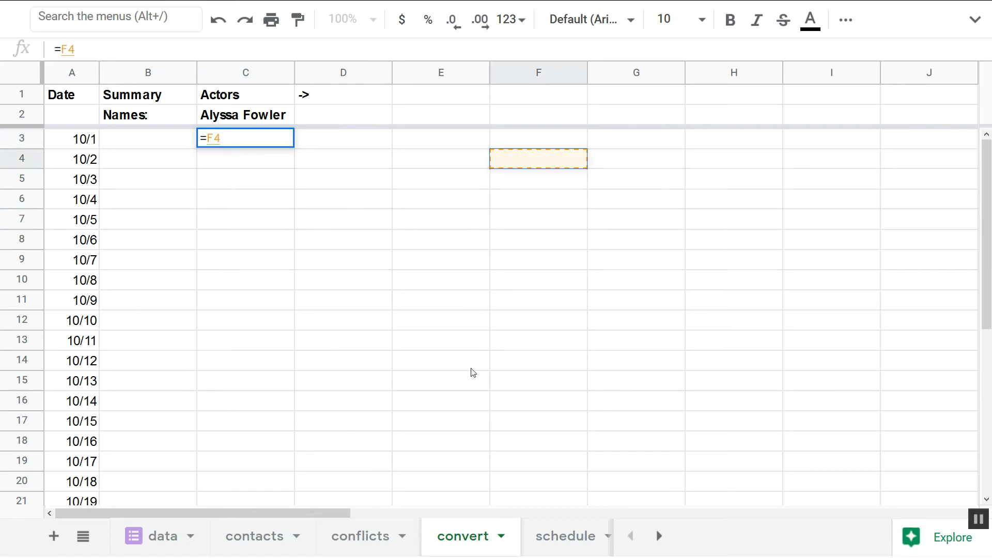
{"action": "left_click", "coordinate": [448, 352]}
{"action": "left_click", "coordinate": [233, 224]}
{"action": "left_click", "coordinate": [471, 260]}
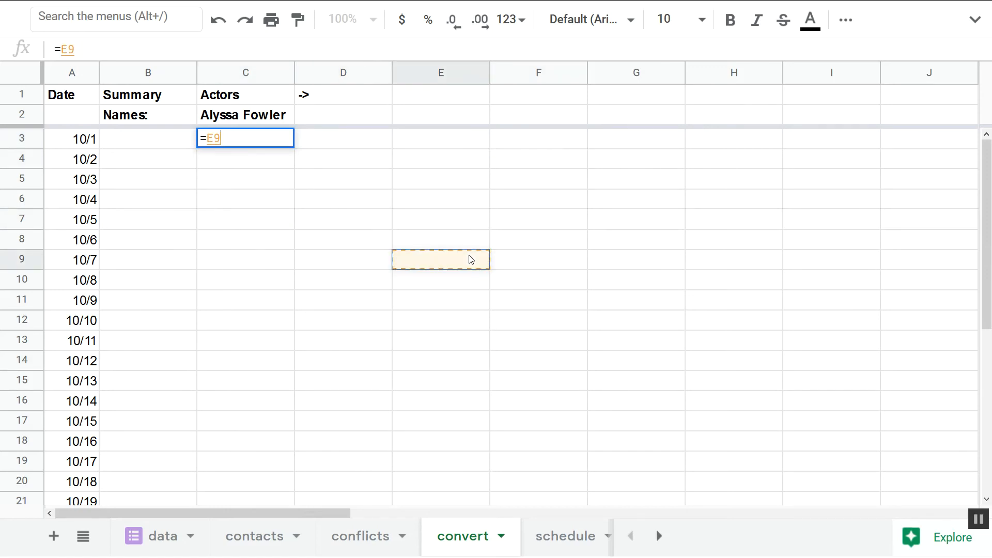
{"action": "left_click", "coordinate": [264, 356]}
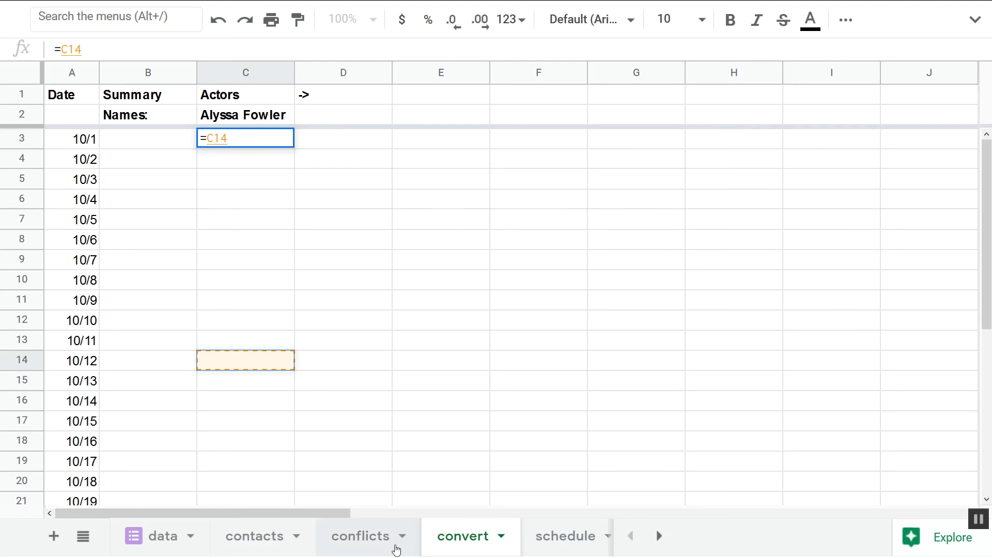
{"action": "left_click", "coordinate": [372, 550]}
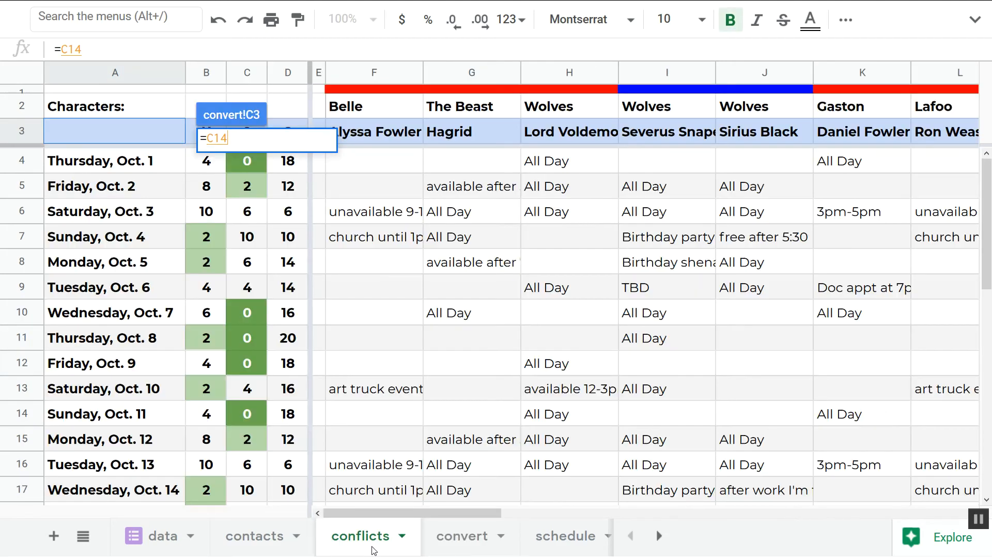
{"action": "left_click", "coordinate": [383, 136]}
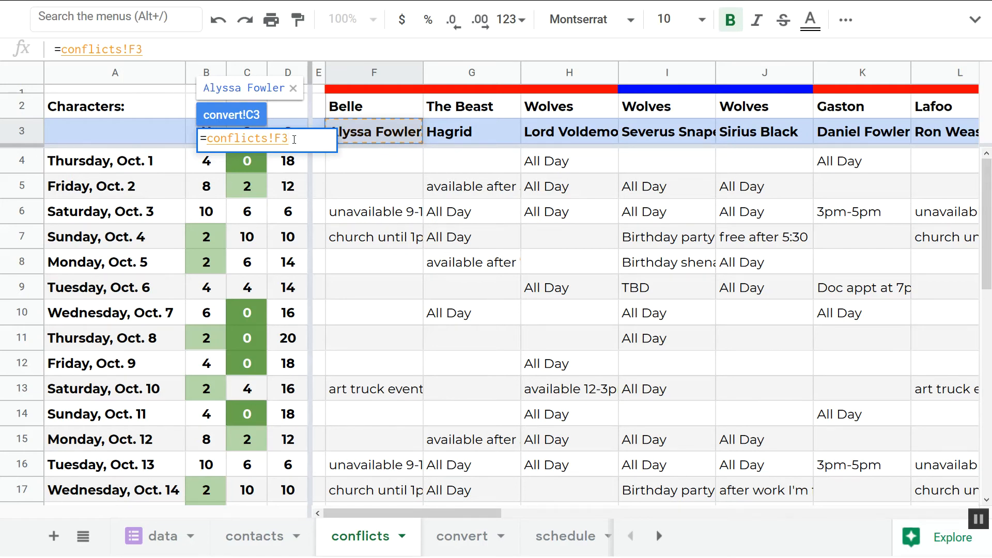
{"action": "key", "text": "Return"}
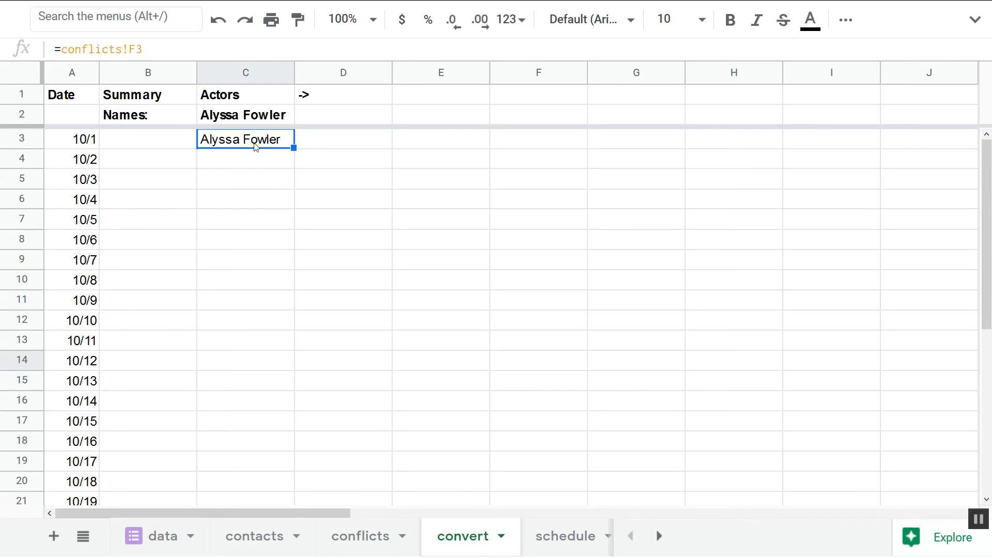
{"action": "key", "text": "Delete"}
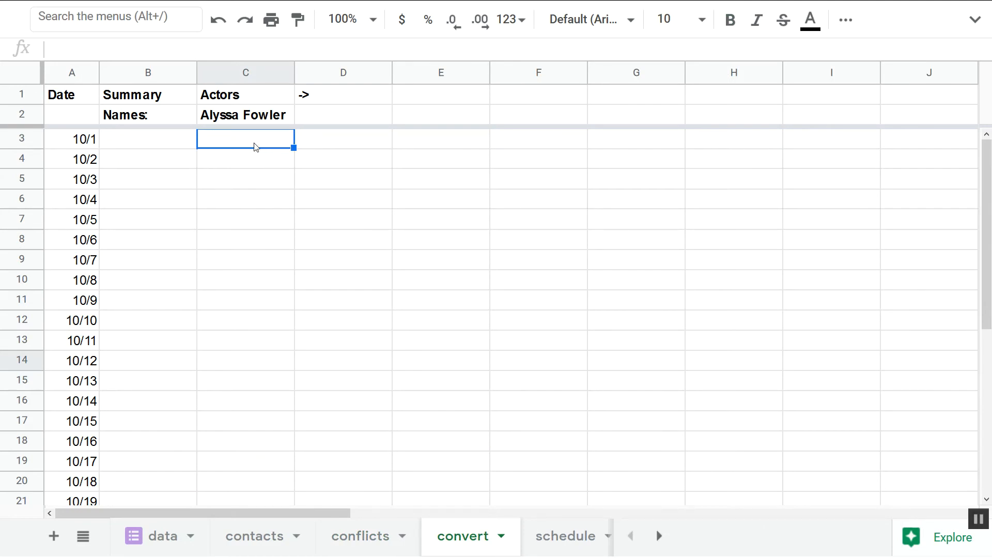
Copy the actor name formula in C2 across row 2 through column Z.
{"action": "key", "text": "Up"}
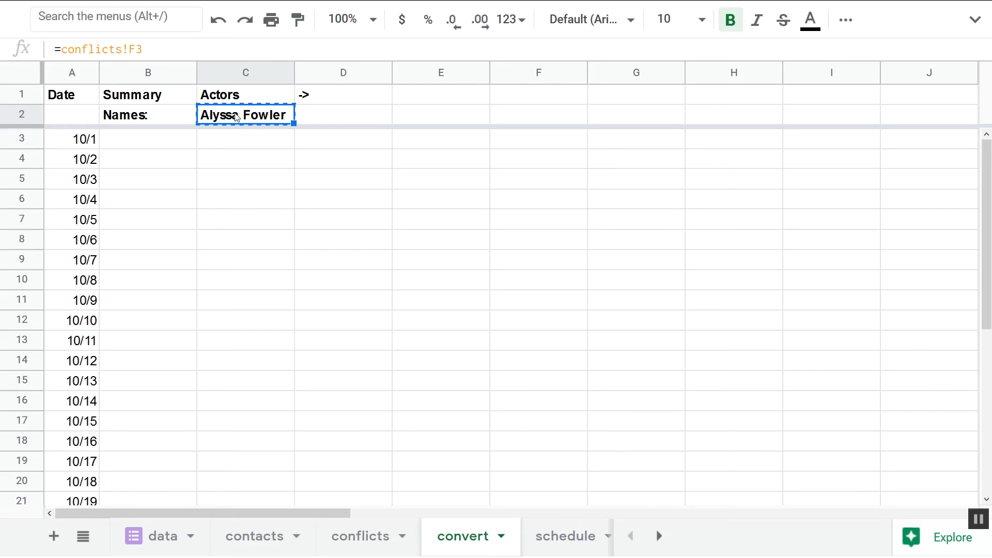
{"action": "key", "text": "shift+Right"}
{"action": "key", "text": "shift+Right"}
{"action": "key", "text": "shift+Right"}
{"action": "key", "text": "shift+Right"}
{"action": "key", "text": "shift+Right"}
{"action": "key", "text": "shift+Right"}
{"action": "key", "text": "shift+Right"}
{"action": "key", "text": "shift+Right"}
{"action": "key", "text": "shift+Right"}
{"action": "key", "text": "shift+Right"}
{"action": "key", "text": "shift+Right"}
{"action": "key", "text": "shift+Right"}
{"action": "key", "text": "shift+Right"}
{"action": "key", "text": "shift+Right"}
{"action": "key", "text": "shift+Right"}
{"action": "key", "text": "shift+Right"}
{"action": "key", "text": "shift+Right"}
{"action": "key", "text": "shift+Right"}
{"action": "key", "text": "shift+Right"}
{"action": "key", "text": "shift+Right"}
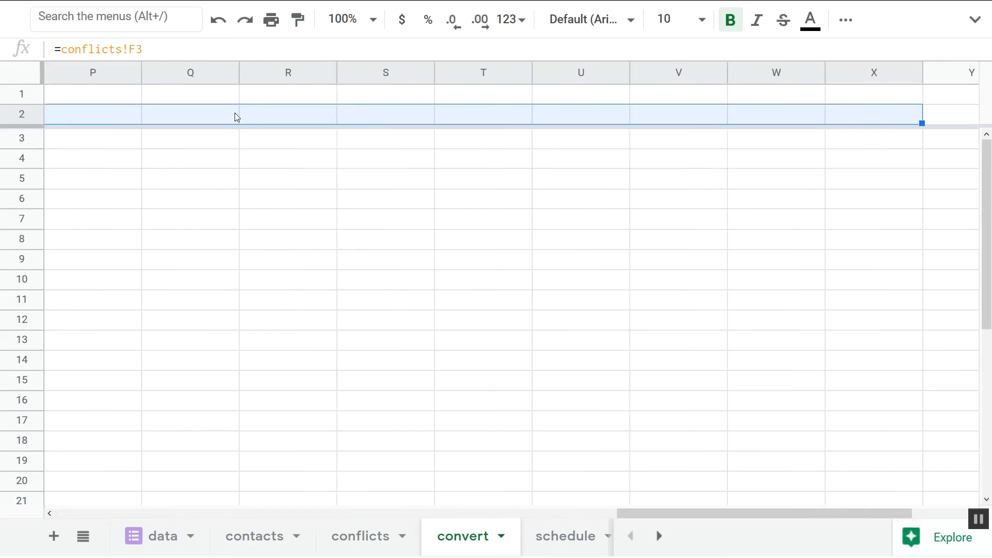
{"action": "key", "text": "shift+Right"}
{"action": "key", "text": "shift+Right"}
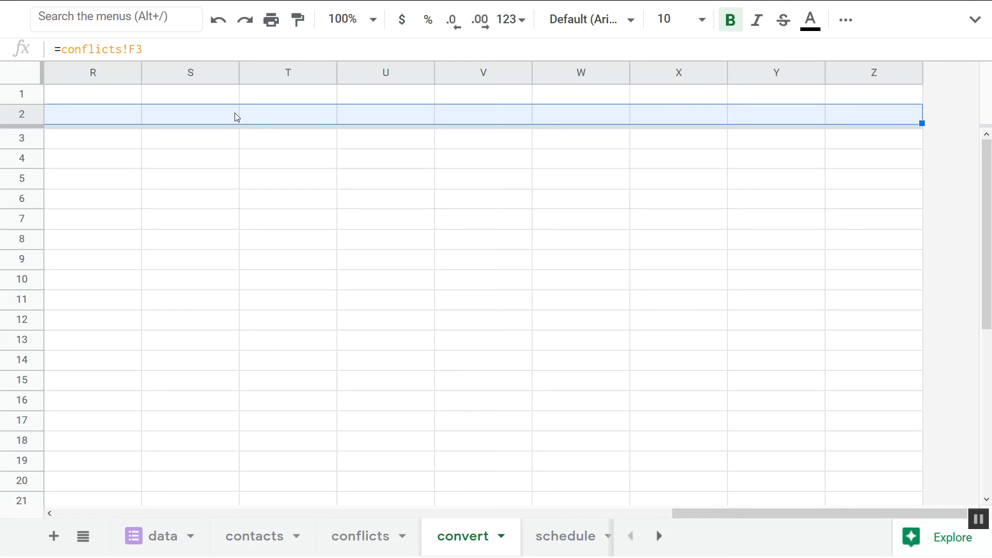
{"action": "key", "text": "ctrl+r"}
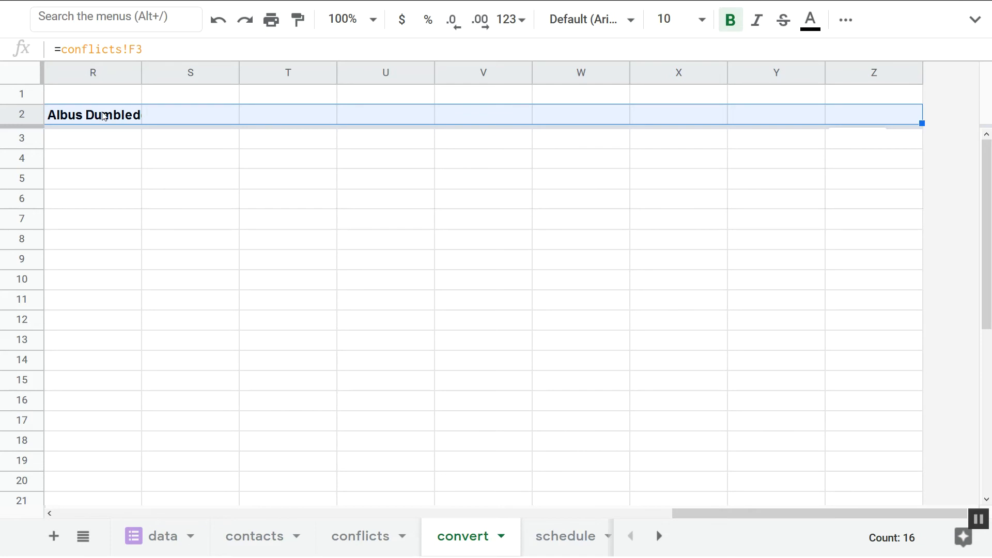
Examine how the conflicts references shift from cell to cell along the actor name row, starting at C2.
{"action": "key", "text": "Left"}
{"action": "key", "text": "Right"}
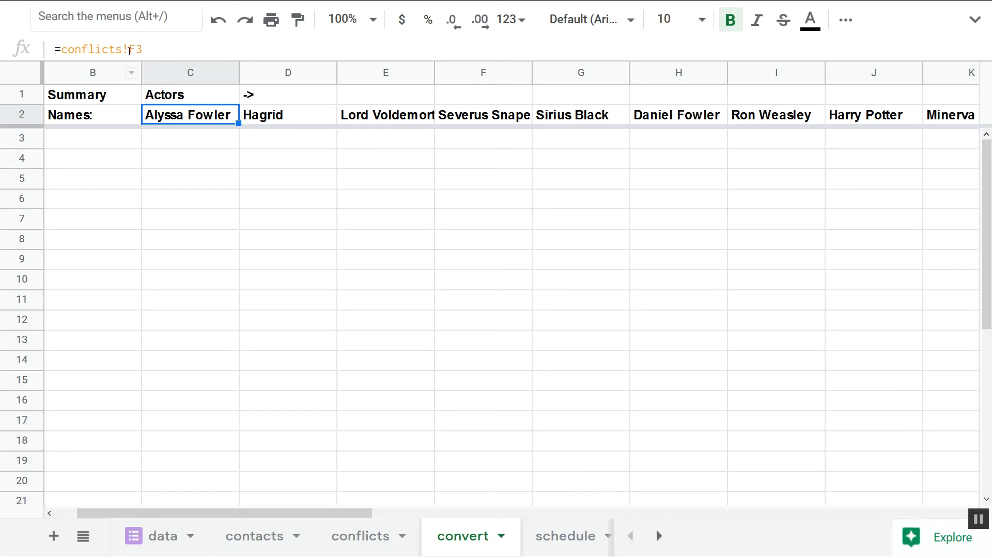
{"action": "key", "text": "Right"}
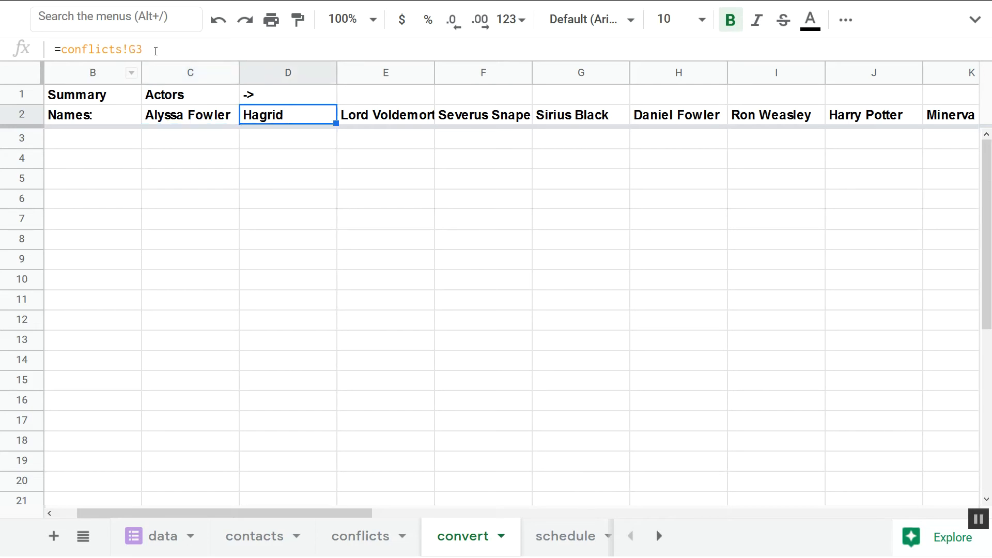
{"action": "key", "text": "Right"}
{"action": "key", "text": "Right"}
{"action": "key", "text": "Right"}
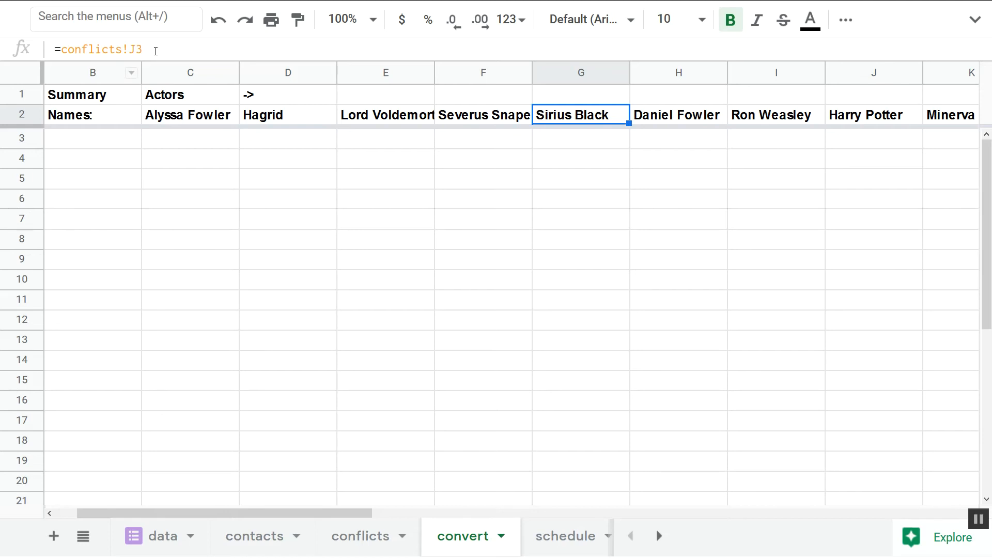
{"action": "key", "text": "Left"}
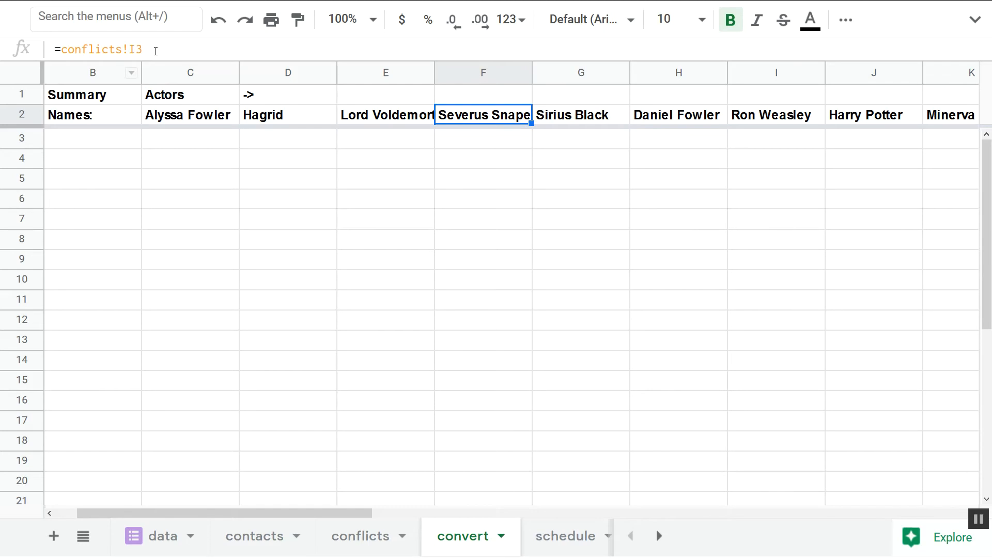
{"action": "key", "text": "Left"}
{"action": "key", "text": "Left"}
{"action": "key", "text": "Right"}
{"action": "key", "text": "Right"}
{"action": "key", "text": "Right"}
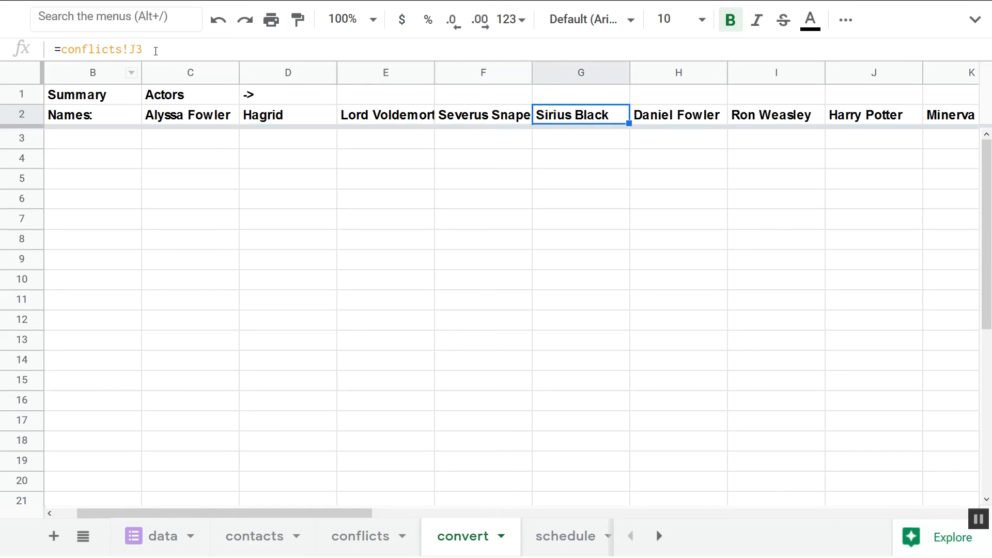
{"action": "key", "text": "Right"}
{"action": "key", "text": "Right"}
{"action": "key", "text": "Down"}
{"action": "key", "text": "Down"}
{"action": "key", "text": "Down"}
{"action": "key", "text": "Down"}
{"action": "key", "text": "Down"}
{"action": "key", "text": "Down"}
{"action": "key", "text": "Up"}
{"action": "key", "text": "Up"}
{"action": "key", "text": "Up"}
{"action": "key", "text": "Up"}
{"action": "key", "text": "Up"}
{"action": "key", "text": "Up"}
{"action": "key", "text": "Left"}
{"action": "key", "text": "Left"}
{"action": "key", "text": "Left"}
{"action": "key", "text": "Left"}
{"action": "key", "text": "Left"}
{"action": "key", "text": "Left"}
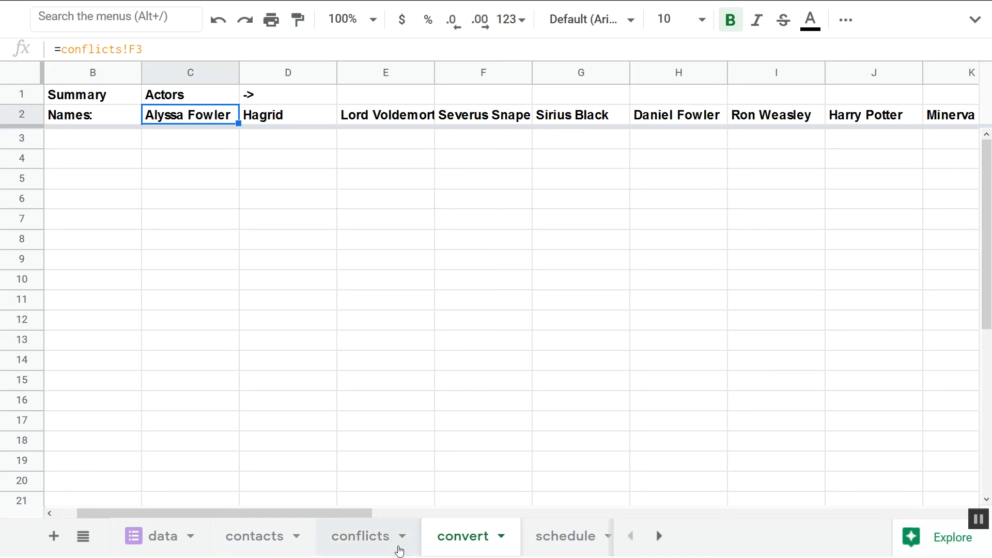
Clear the "Names:" label from cell B2 and select C3 under the first actor.
{"action": "key", "text": "ctrl+minus"}
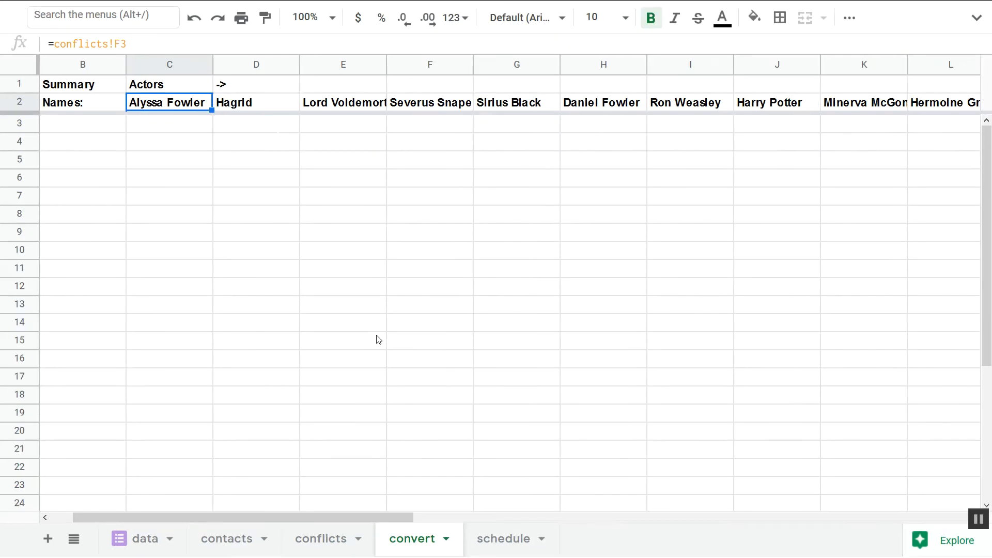
{"action": "left_click", "coordinate": [123, 127]}
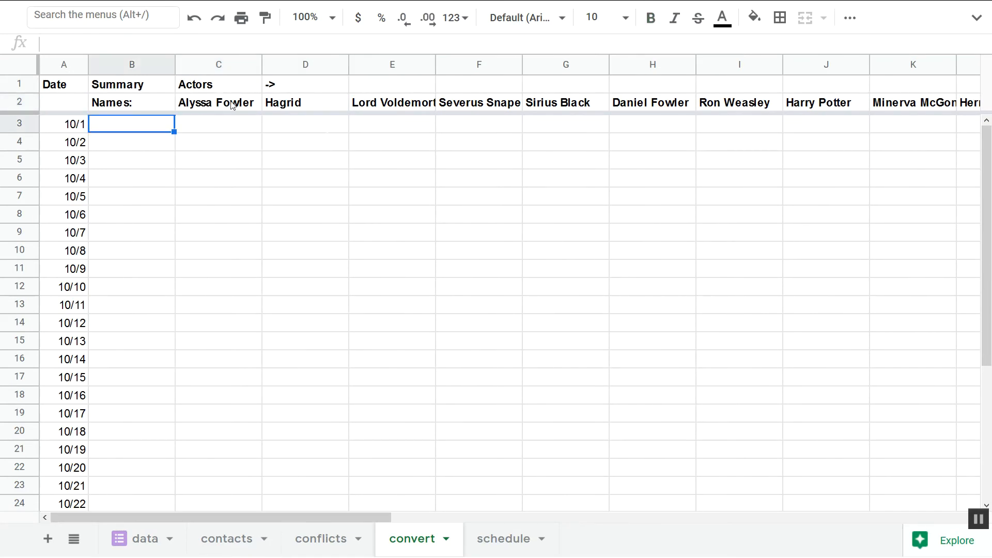
{"action": "left_click", "coordinate": [145, 110]}
{"action": "key", "text": "Delete"}
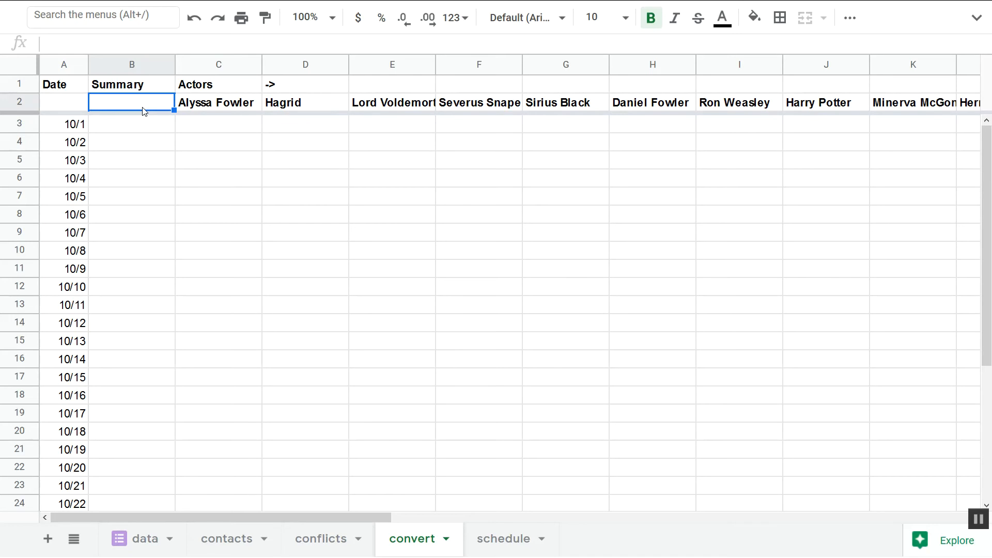
{"action": "key", "text": "Down"}
{"action": "key", "text": "Right"}
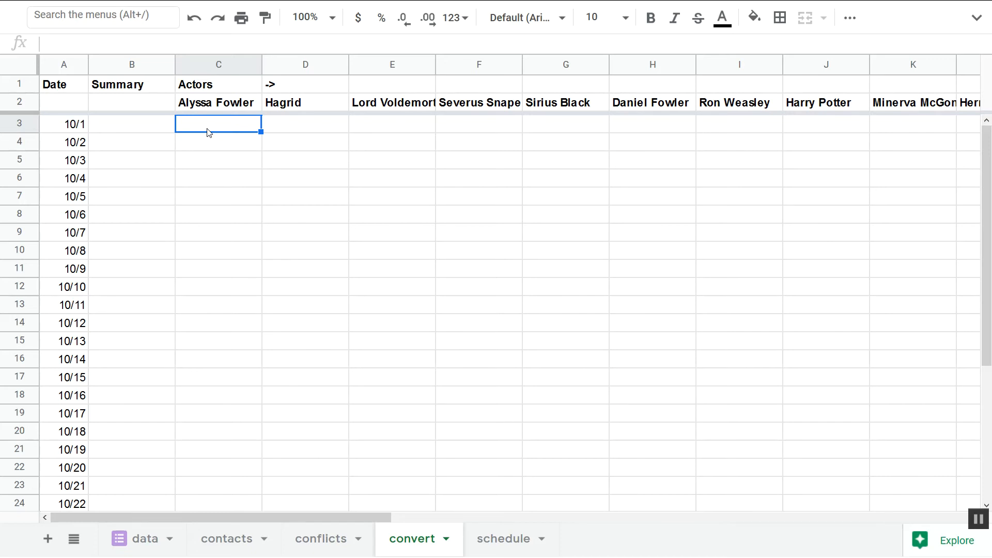
Examine the empty and filled conflict cells below the actor names on the conflicts sheet, including F4, F6 and H4.
{"action": "left_click", "coordinate": [318, 549]}
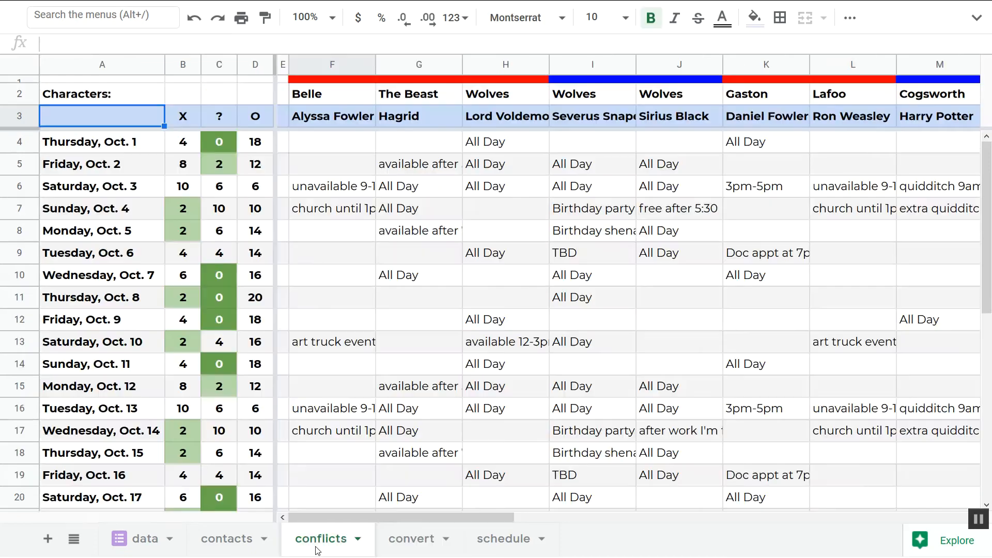
{"action": "left_click", "coordinate": [389, 549]}
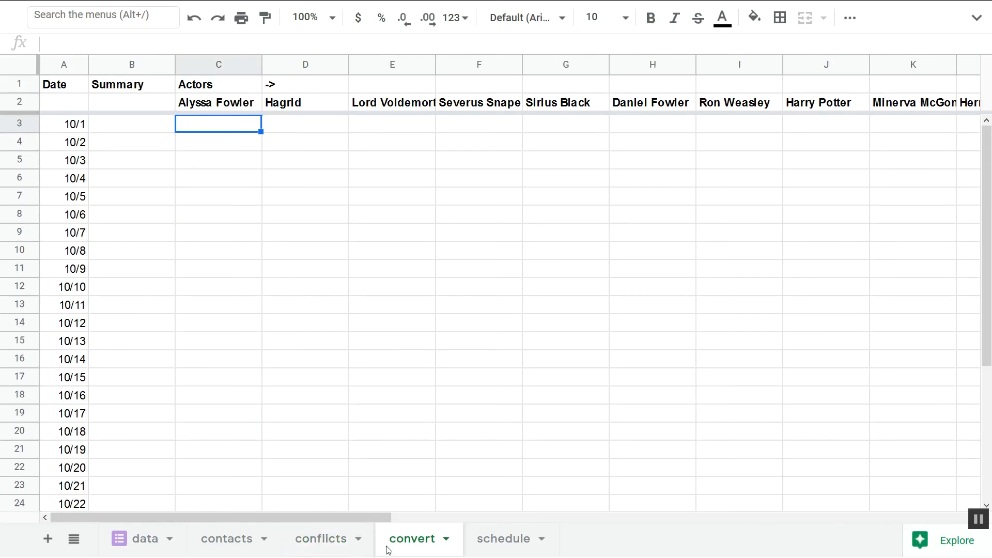
{"action": "left_click", "coordinate": [339, 550]}
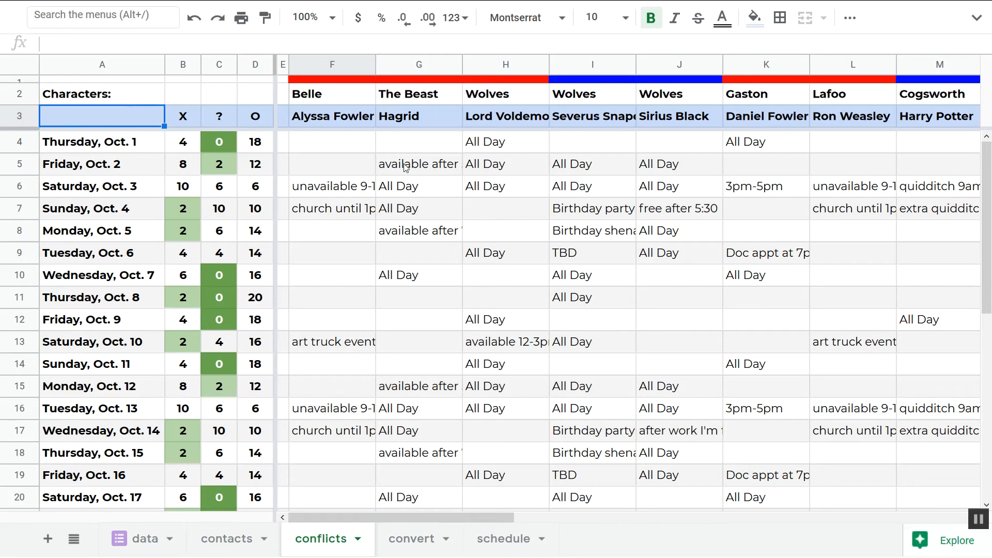
{"action": "left_click", "coordinate": [351, 146]}
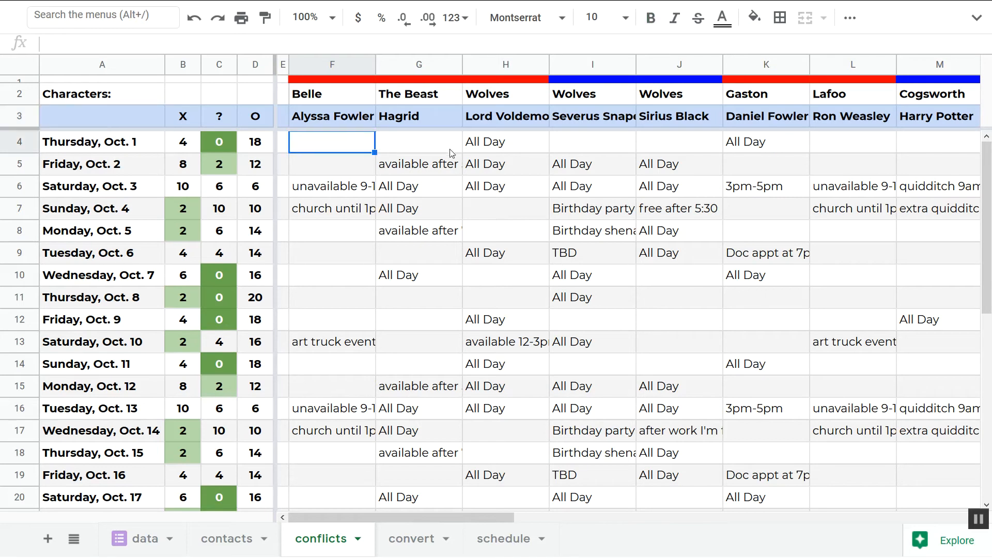
{"action": "left_click_drag", "start_coordinate": [324, 144], "coordinate": [513, 350]}
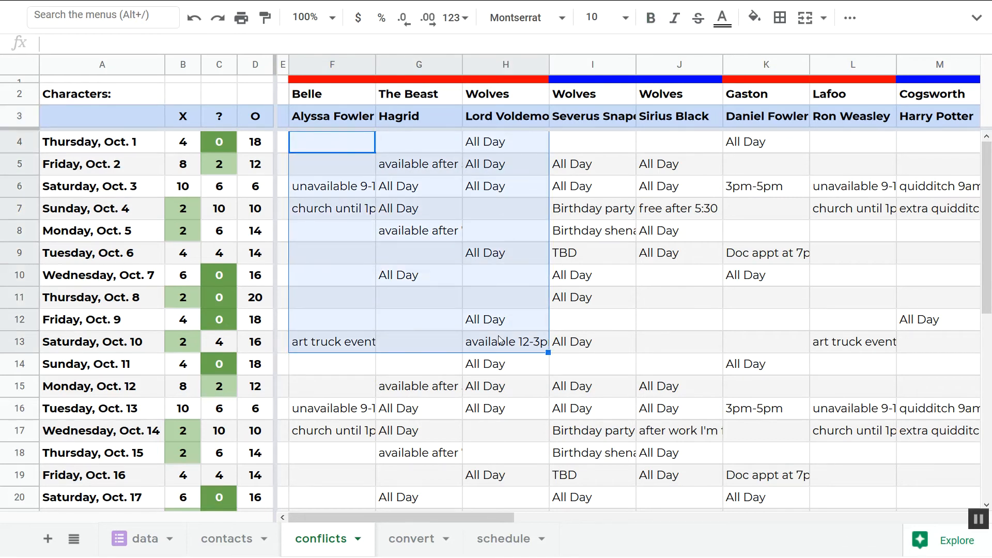
{"action": "left_click", "coordinate": [439, 161]}
{"action": "left_click", "coordinate": [349, 190]}
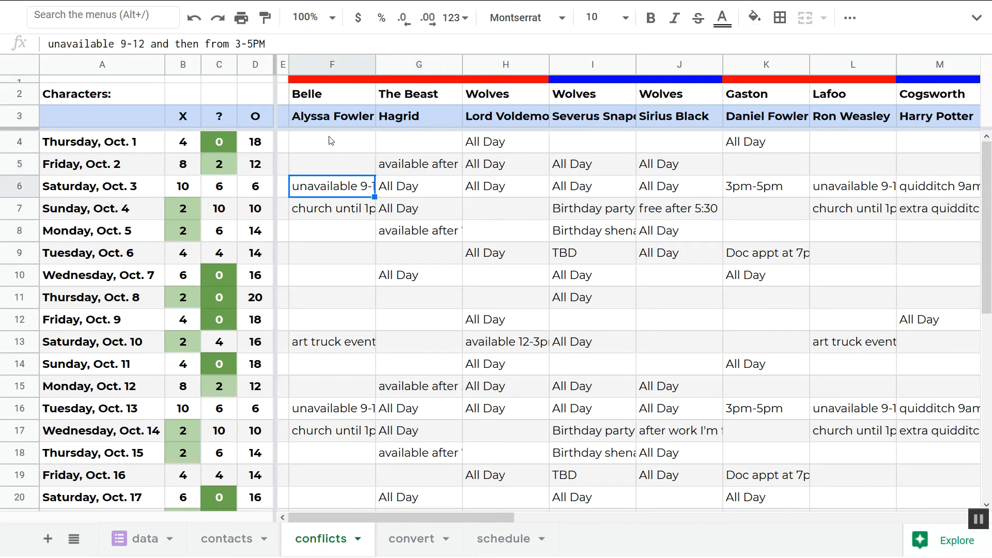
{"action": "left_click", "coordinate": [499, 144]}
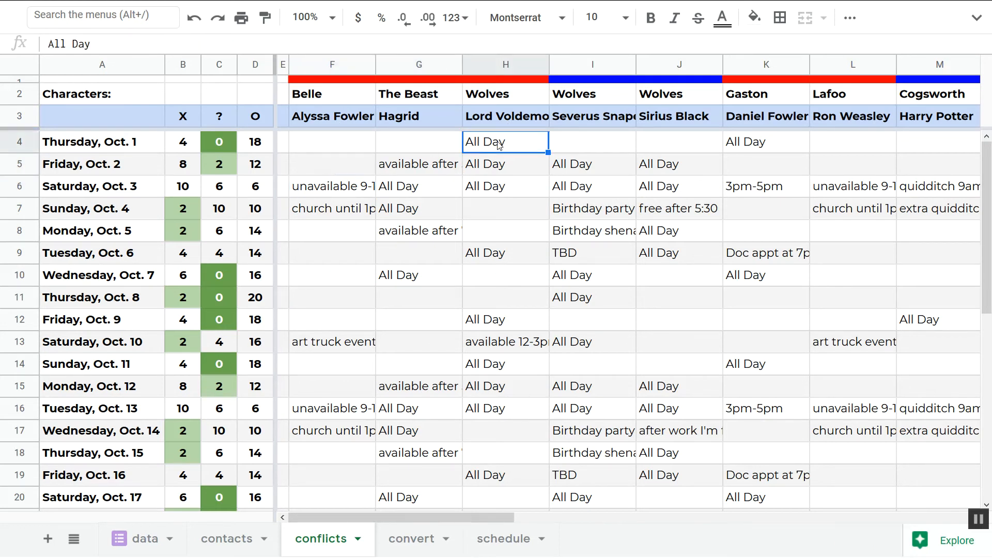
On the convert sheet, enter a reference to conflicts!H4 in cell E3.
{"action": "left_click", "coordinate": [400, 539]}
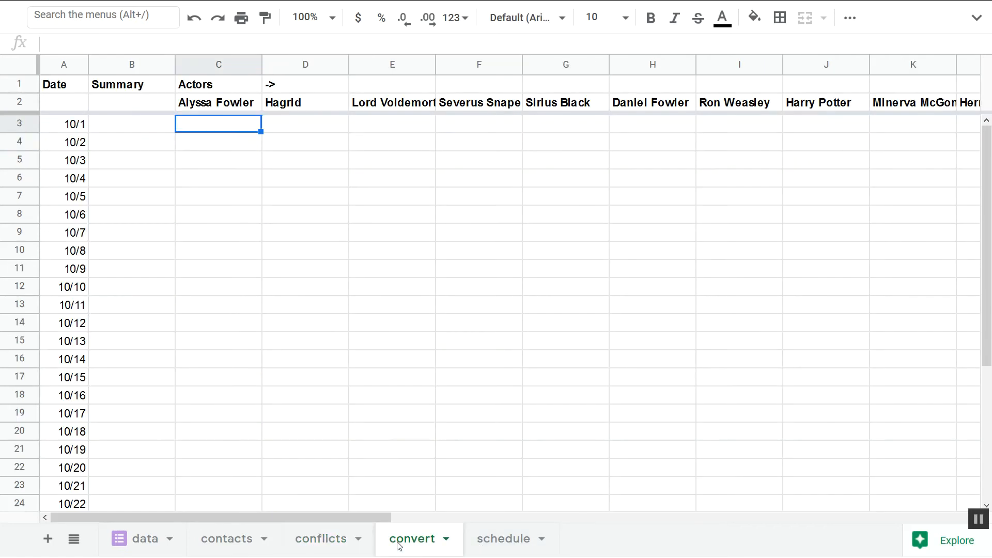
{"action": "left_click", "coordinate": [371, 128]}
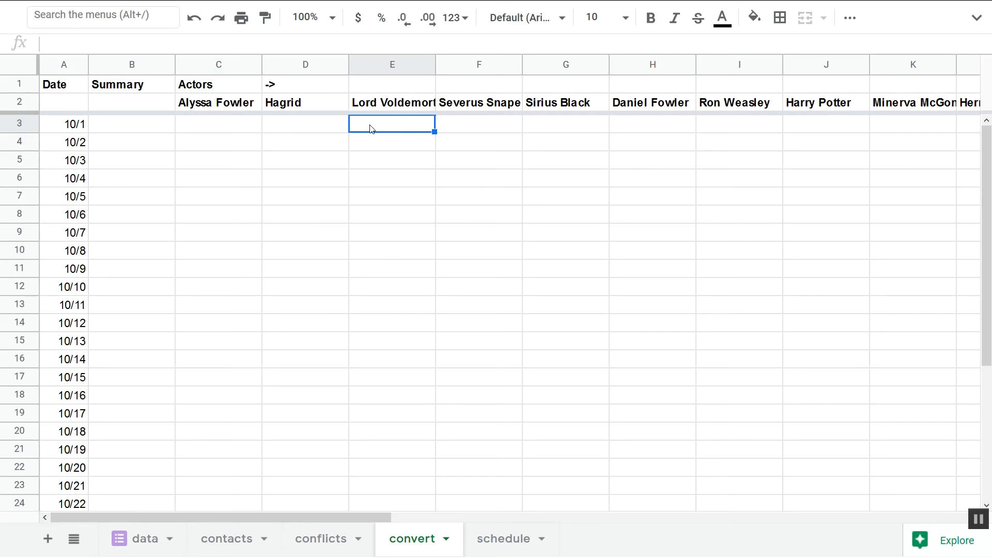
{"action": "type", "text": "="}
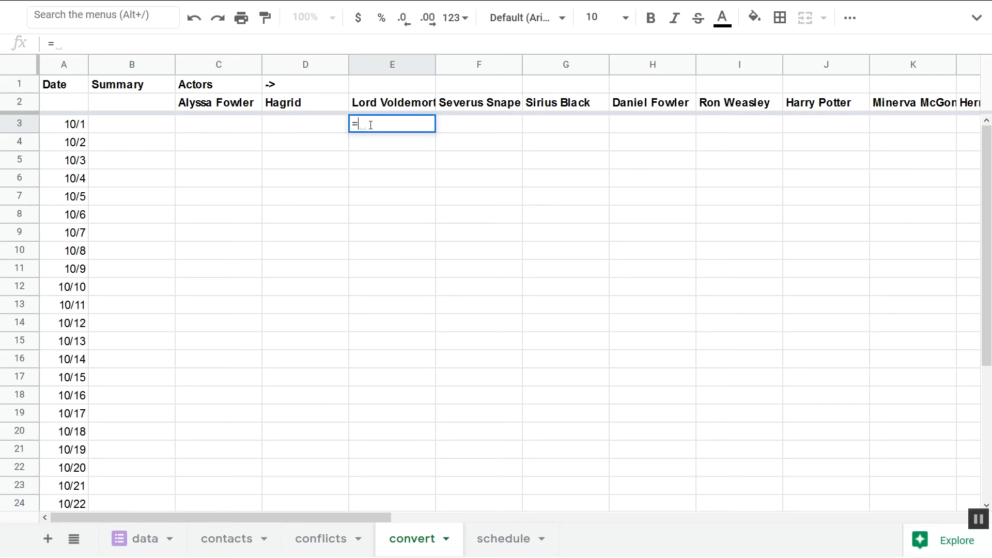
{"action": "type", "text": "conflicts!H4"}
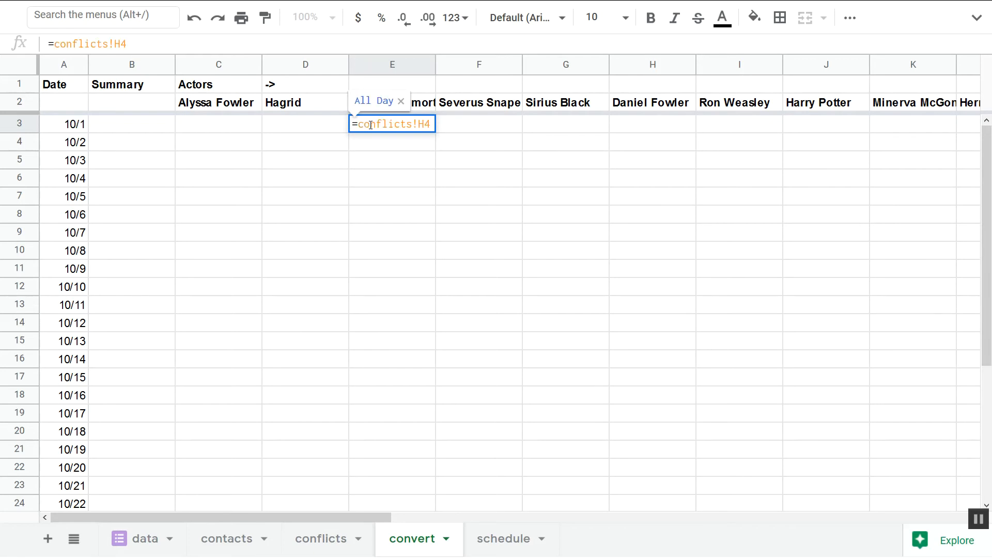
{"action": "key", "text": "Return"}
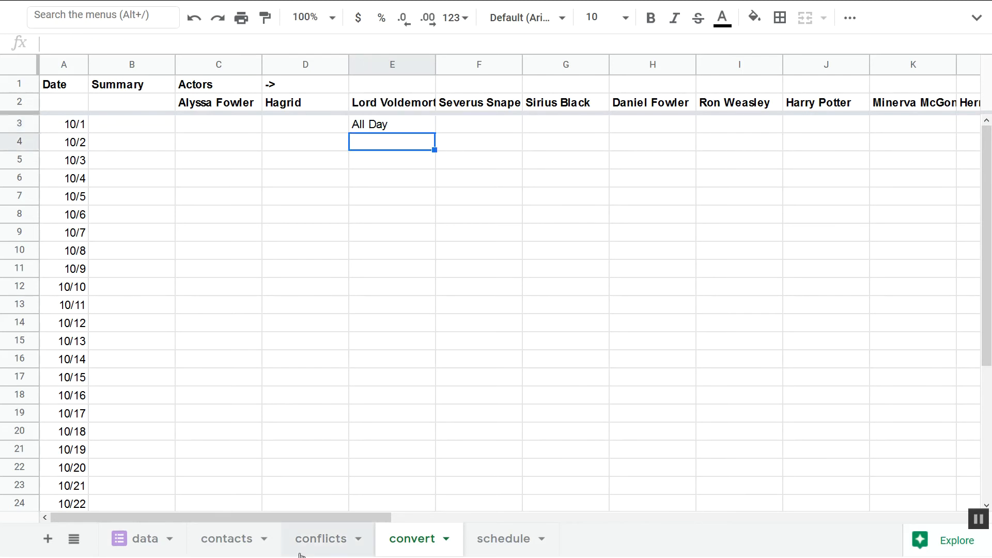
Review the conflicts and schedule sheets, and return to cell E3 on the convert sheet.
{"action": "left_click", "coordinate": [319, 548]}
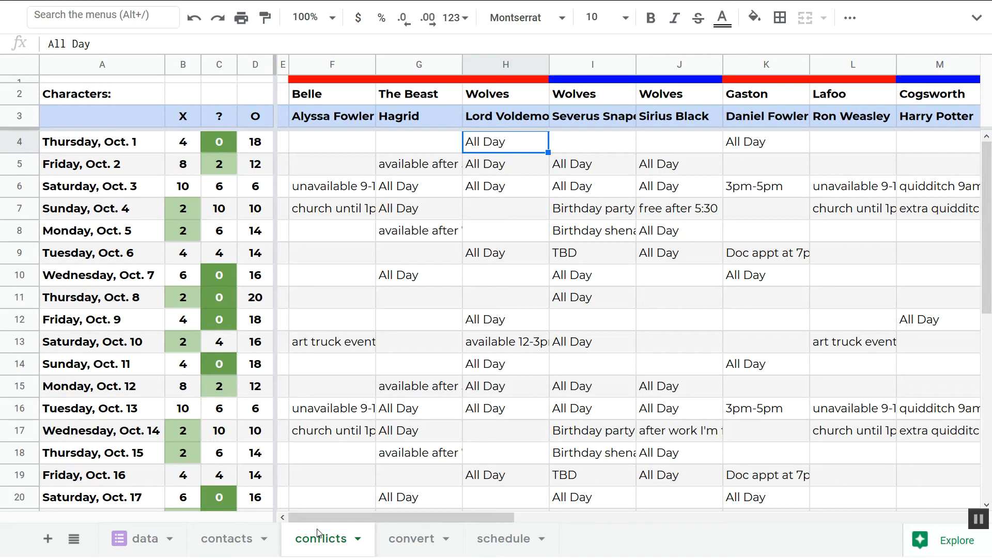
{"action": "left_click", "coordinate": [517, 535]}
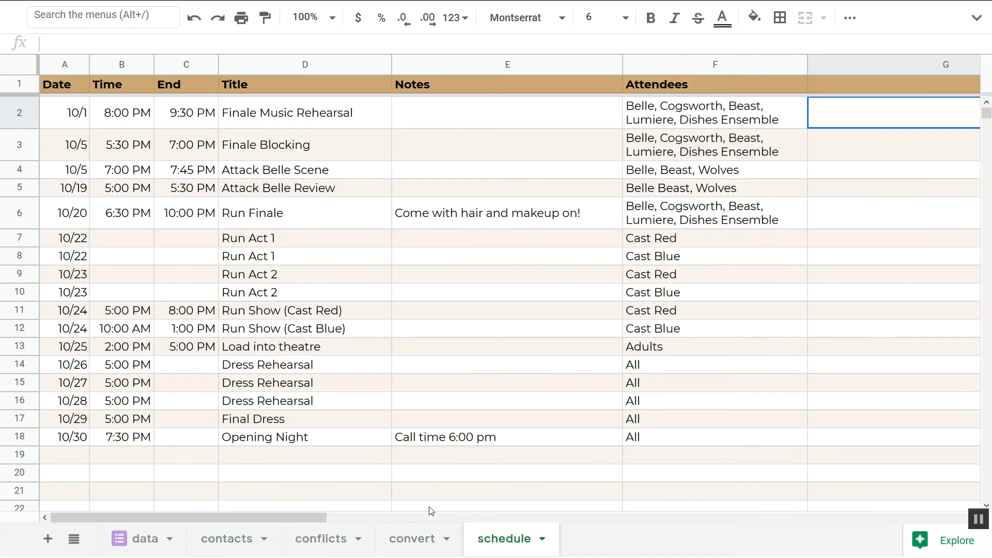
{"action": "left_click", "coordinate": [418, 548]}
{"action": "left_click", "coordinate": [378, 128]}
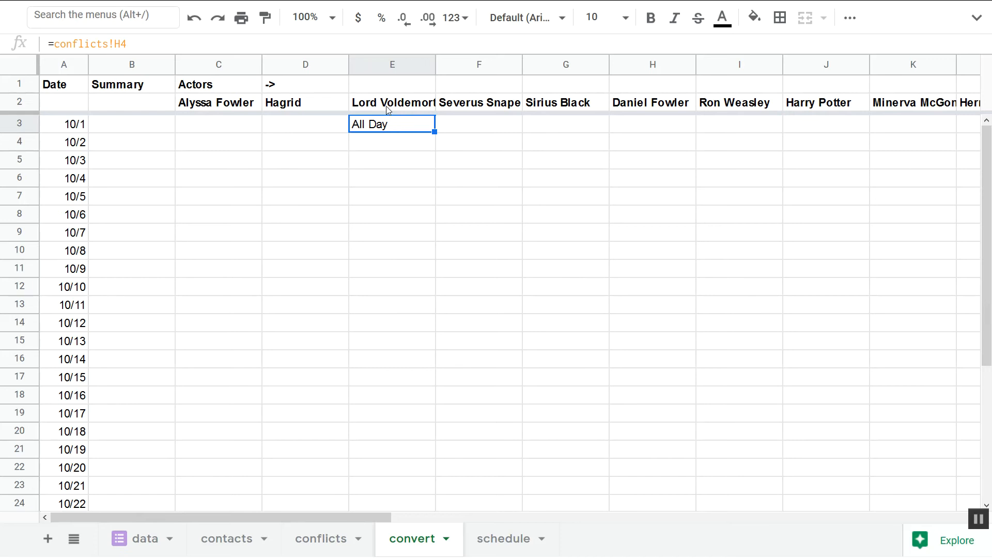
Enter the conversion rules "BLANK = O", "All Day = X" and "OR ELSE = ?" in cells E1, F1 and G1.
{"action": "left_click", "coordinate": [390, 87]}
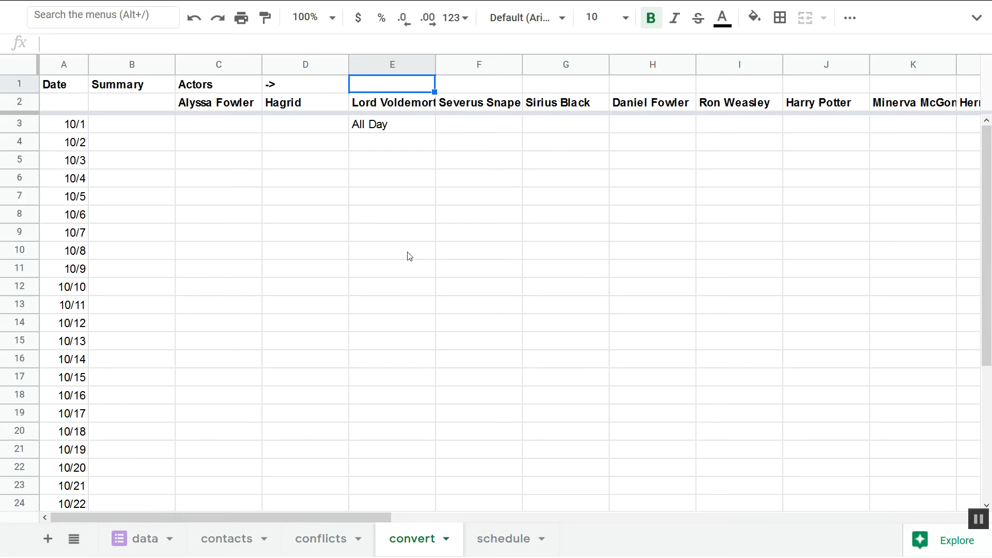
{"action": "type", "text": "BLANK"}
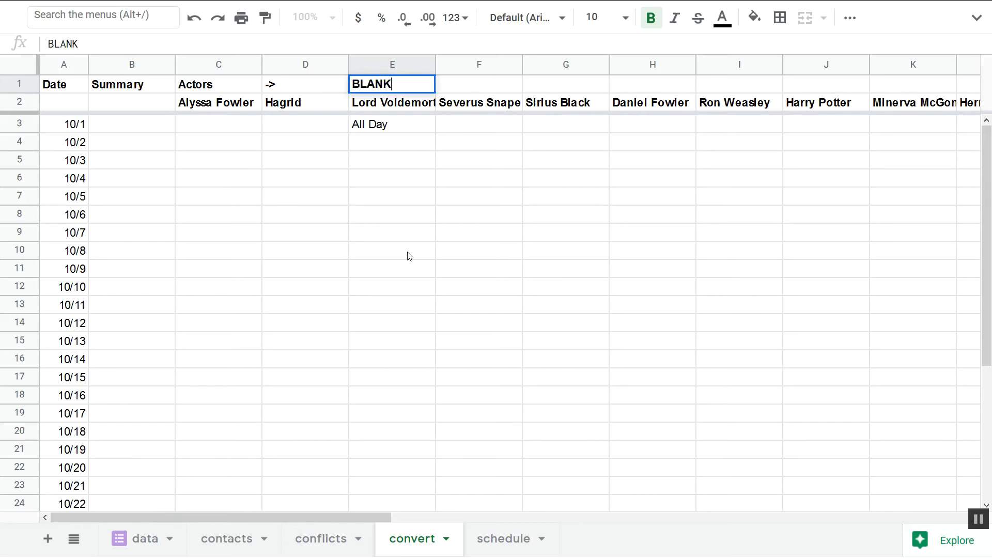
{"action": "type", "text": " = 0"}
{"action": "key", "text": "Tab"}
{"action": "type", "text": "A"}
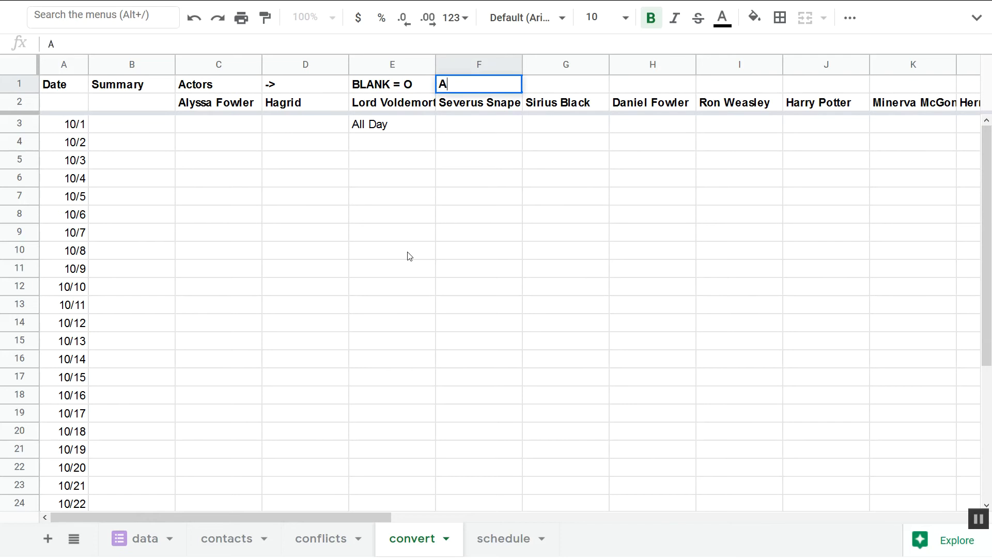
{"action": "type", "text": "ll Day = XC"}
{"action": "key", "text": "BackSpace"}
{"action": "key", "text": "Tab"}
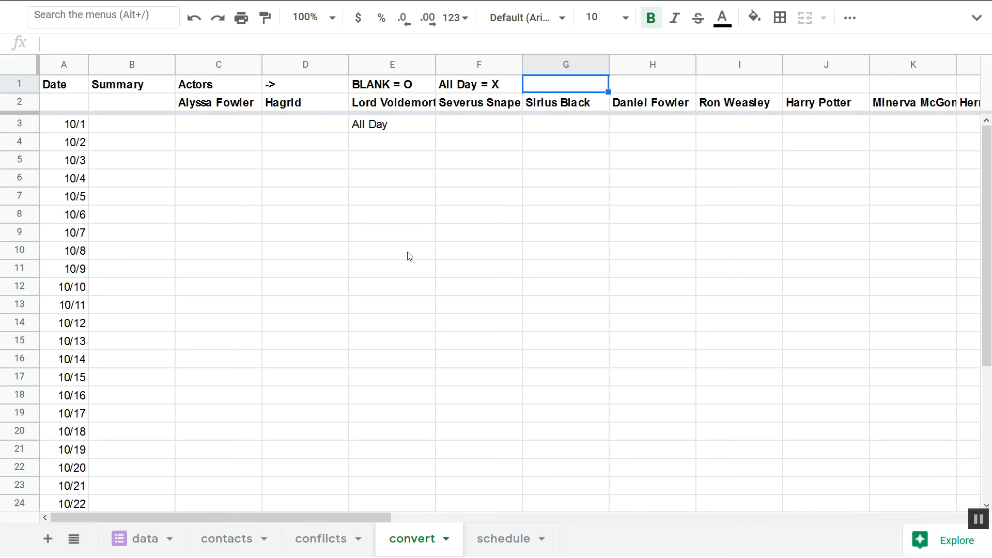
{"action": "type", "text": "OR "}
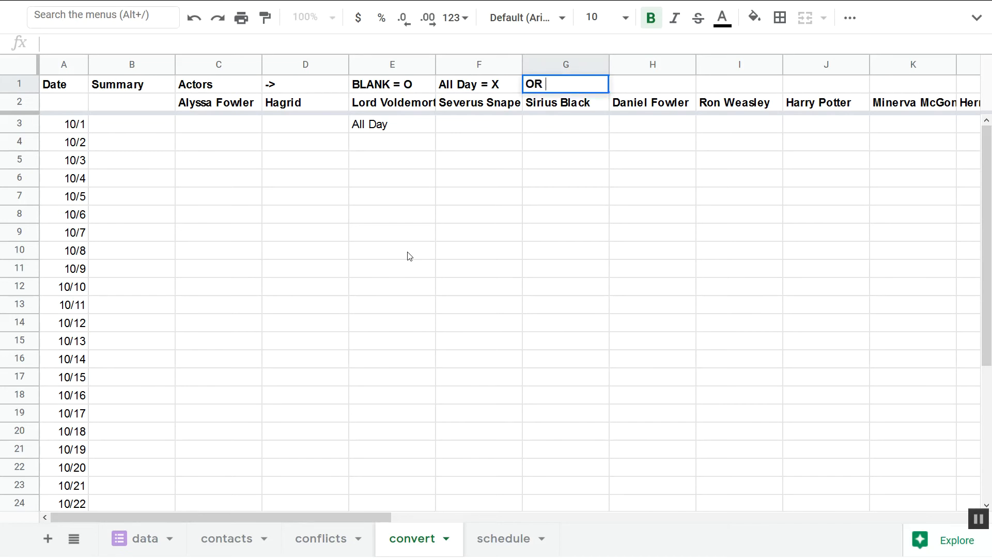
{"action": "type", "text": "ELSE = ?"}
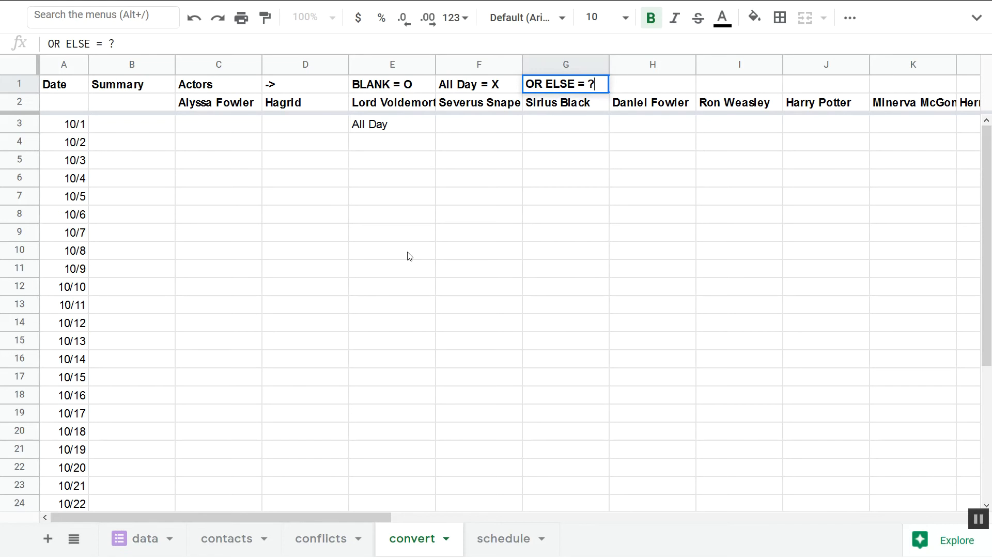
Examine the three conversion rules in E1:G1 and compare them with the linked conflict in E3.
{"action": "left_click", "coordinate": [356, 92]}
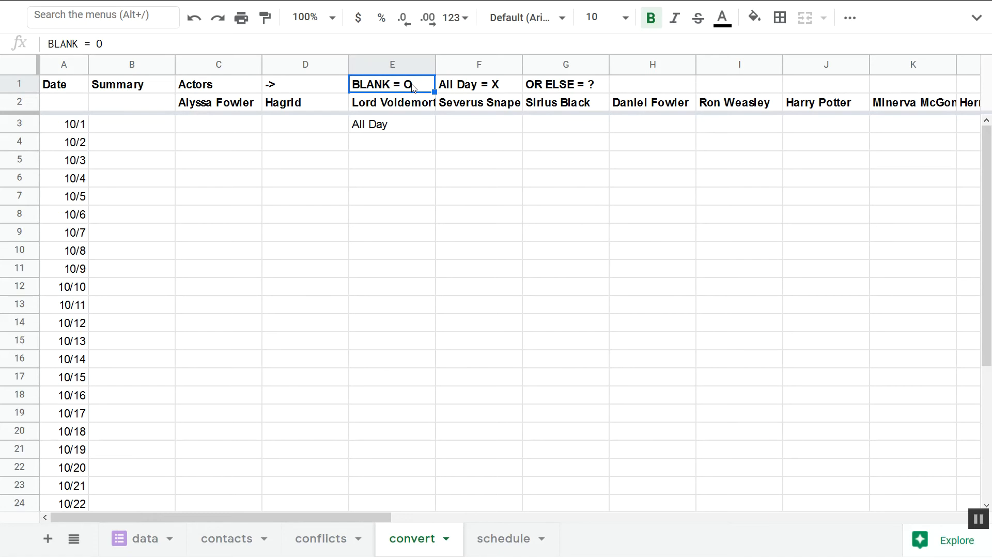
{"action": "left_click", "coordinate": [466, 91]}
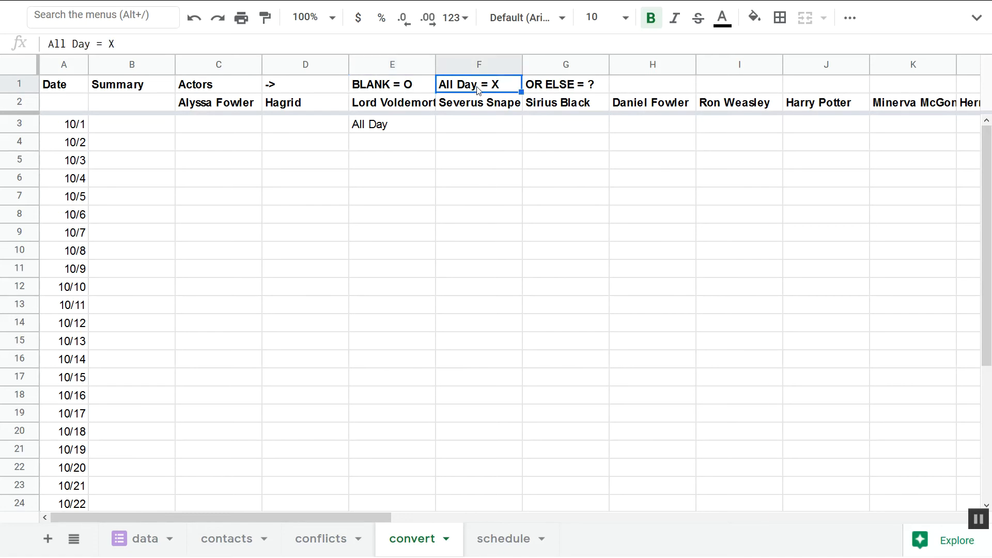
{"action": "left_click", "coordinate": [563, 85]}
{"action": "left_click_drag", "start_coordinate": [429, 87], "coordinate": [480, 89]}
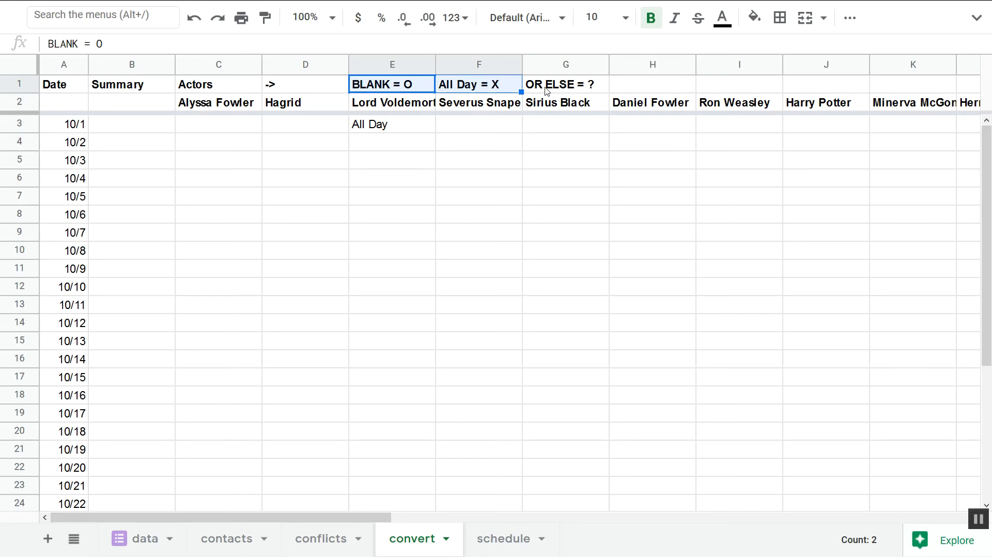
{"action": "left_click", "coordinate": [465, 83]}
{"action": "left_click", "coordinate": [567, 90]}
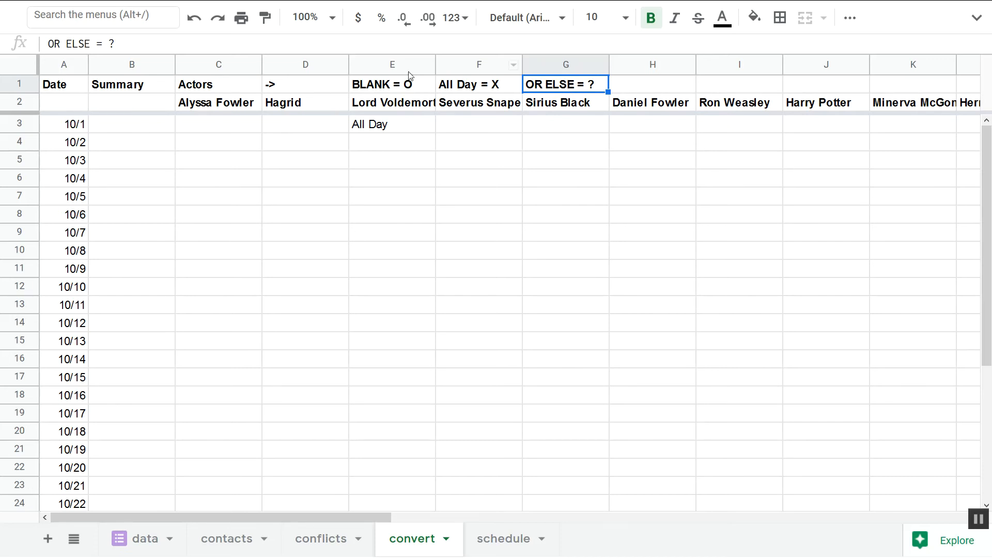
{"action": "left_click", "coordinate": [388, 86]}
{"action": "key", "text": "Right"}
{"action": "key", "text": "Left"}
{"action": "key", "text": "Right"}
{"action": "key", "text": "Left"}
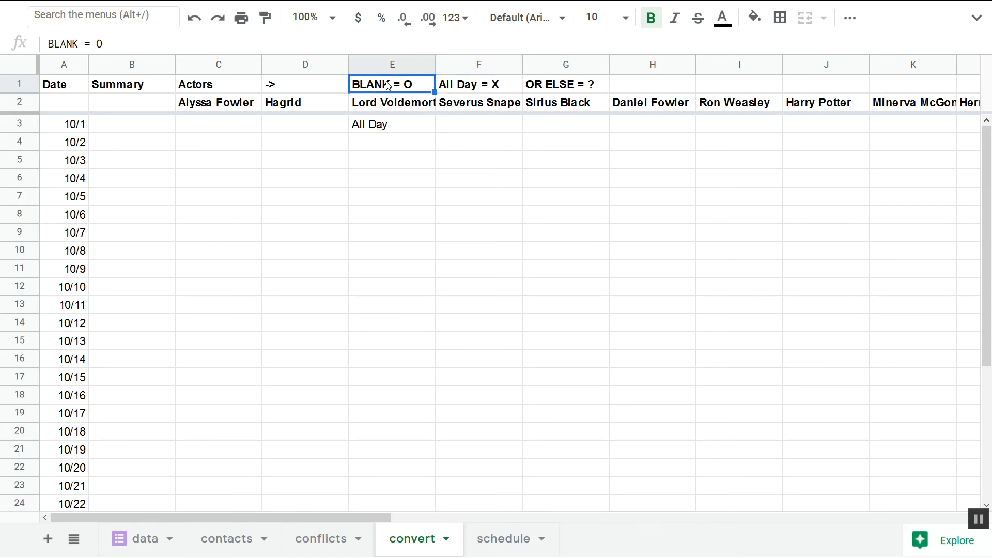
{"action": "key", "text": "Right"}
{"action": "key", "text": "Right"}
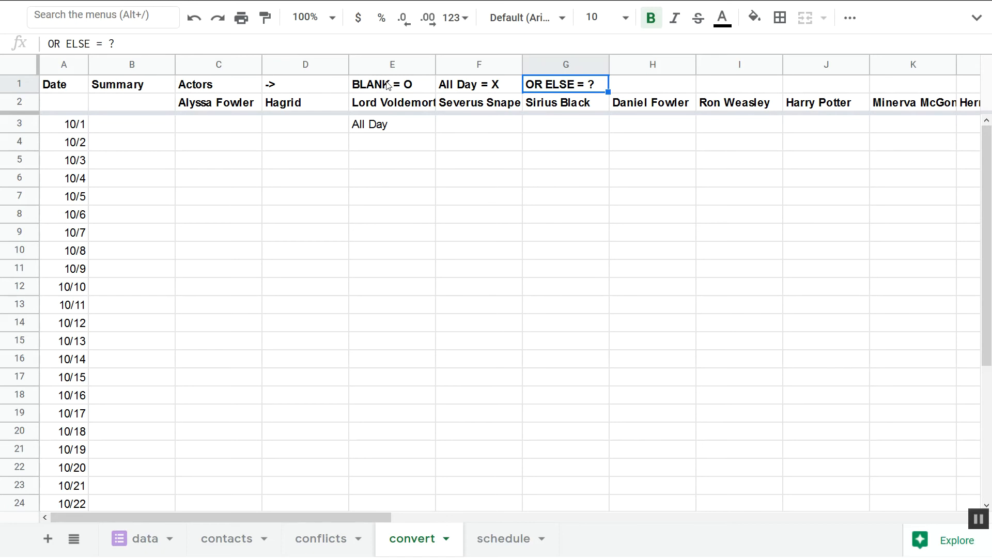
{"action": "key", "text": "Left"}
{"action": "key", "text": "Left"}
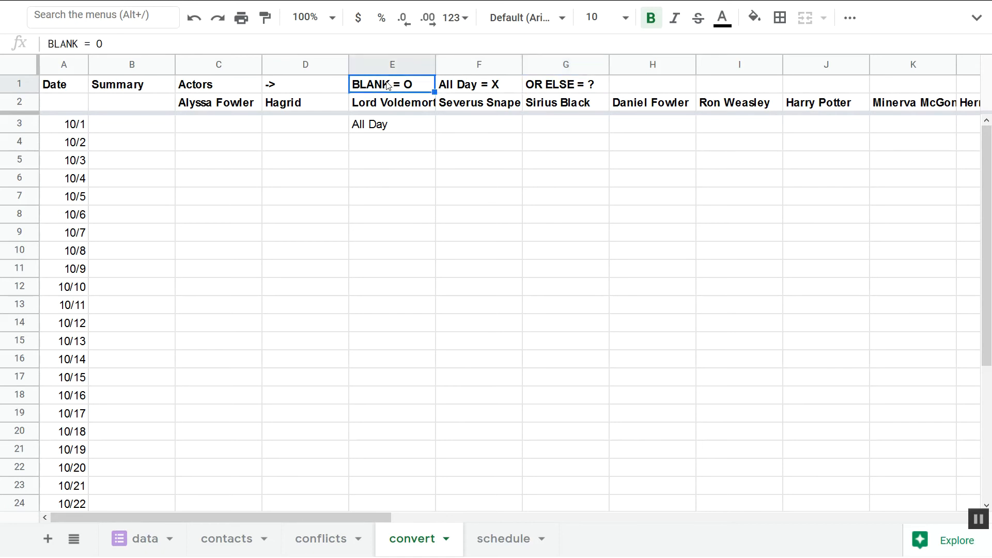
{"action": "key", "text": "Down"}
{"action": "key", "text": "Down"}
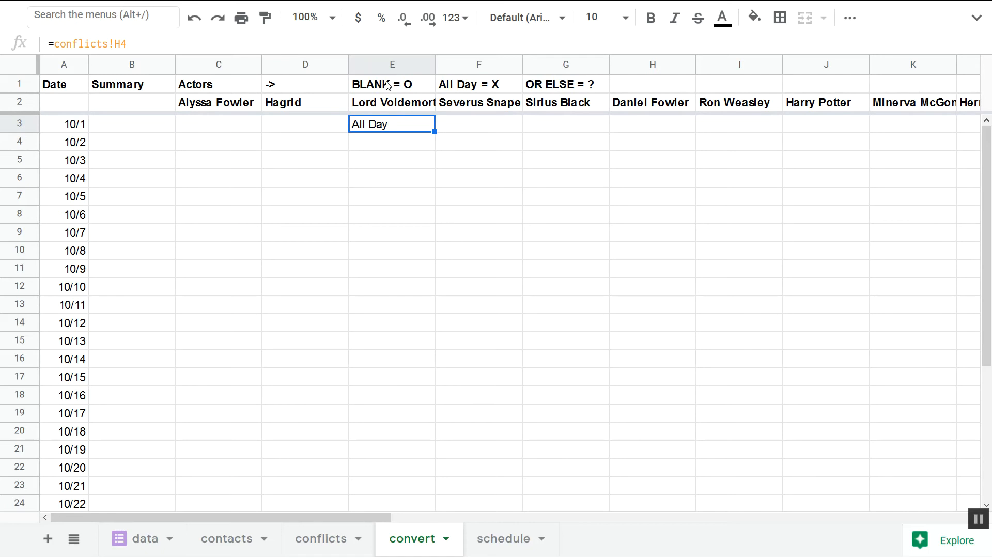
{"action": "key", "text": "Up"}
{"action": "key", "text": "Up"}
Replace the content of E3 with the formula =IF(conflicts!H4 = "All Day","X","O") and reselect the cell.
{"action": "key", "text": "Down"}
{"action": "key", "text": "Down"}
{"action": "type", "text": "="}
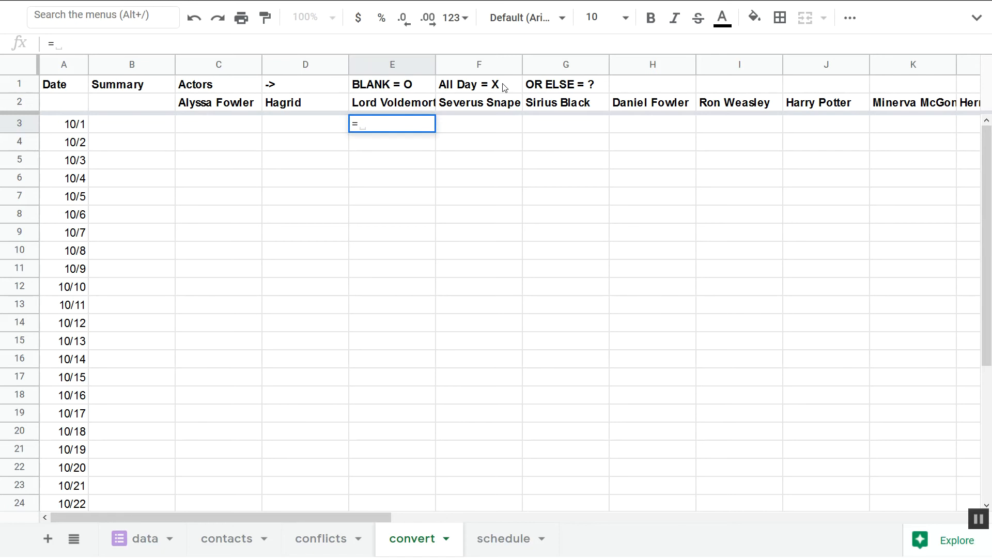
{"action": "type", "text": "IF"}
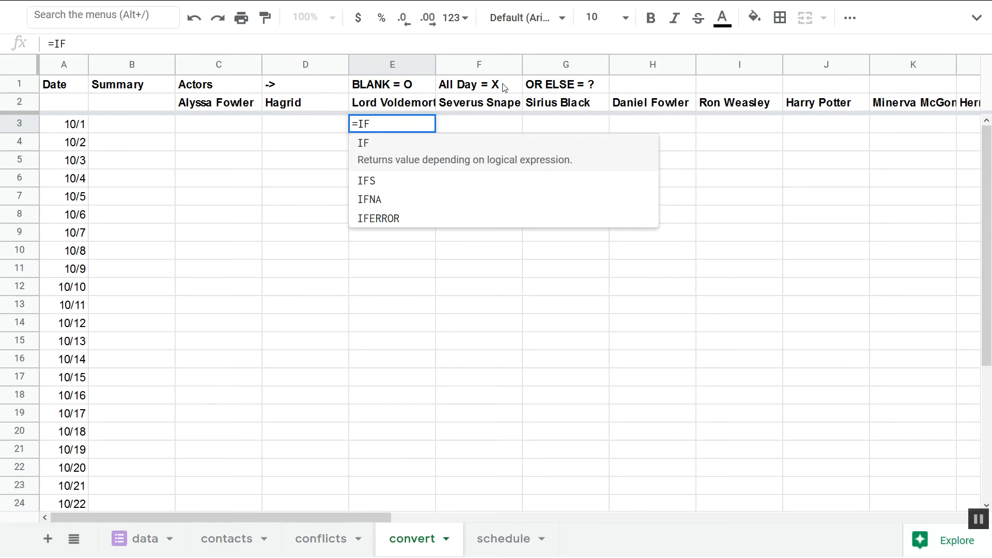
{"action": "type", "text": "(conflicts!H4 = \"All Day\",\"X\","}
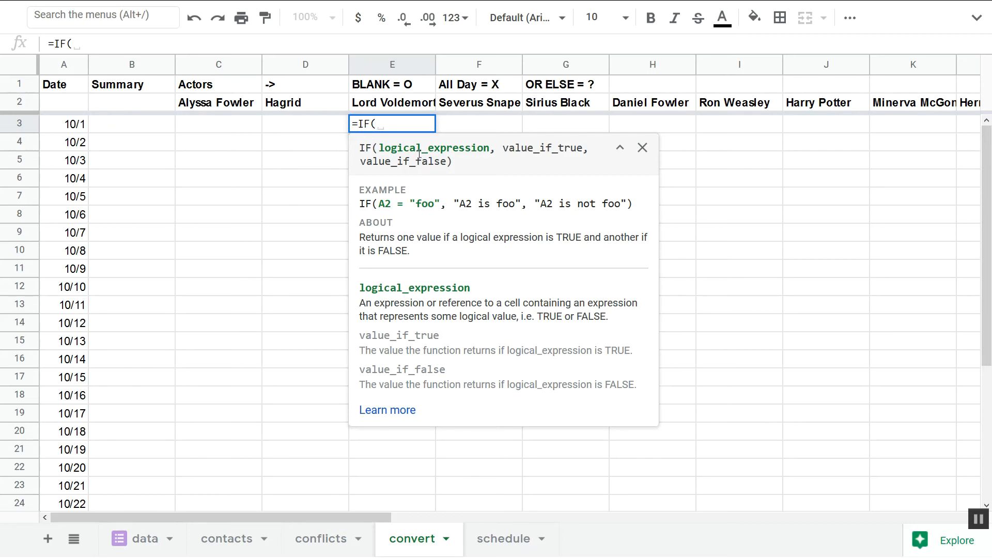
{"action": "type", "text": "conflicts!H"}
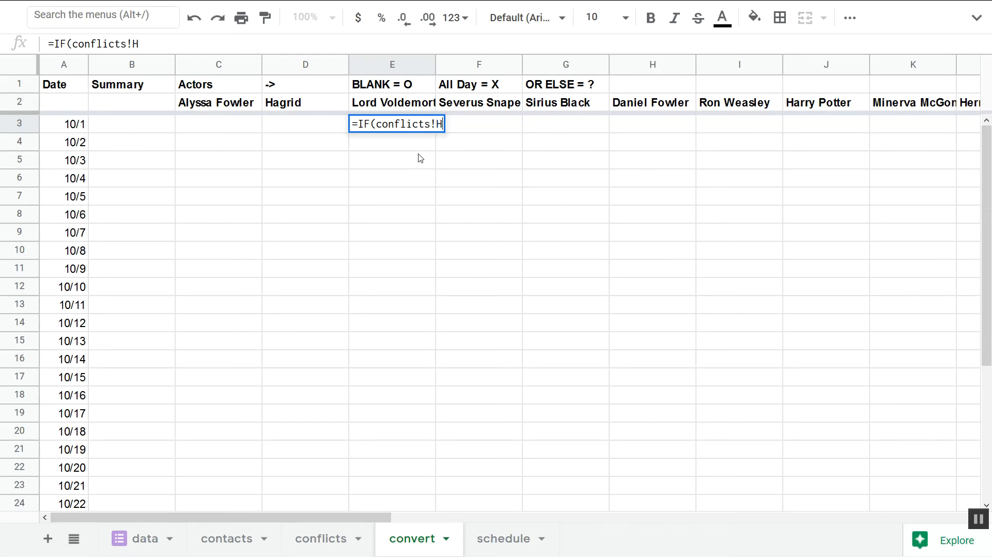
{"action": "type", "text": "4 = "}
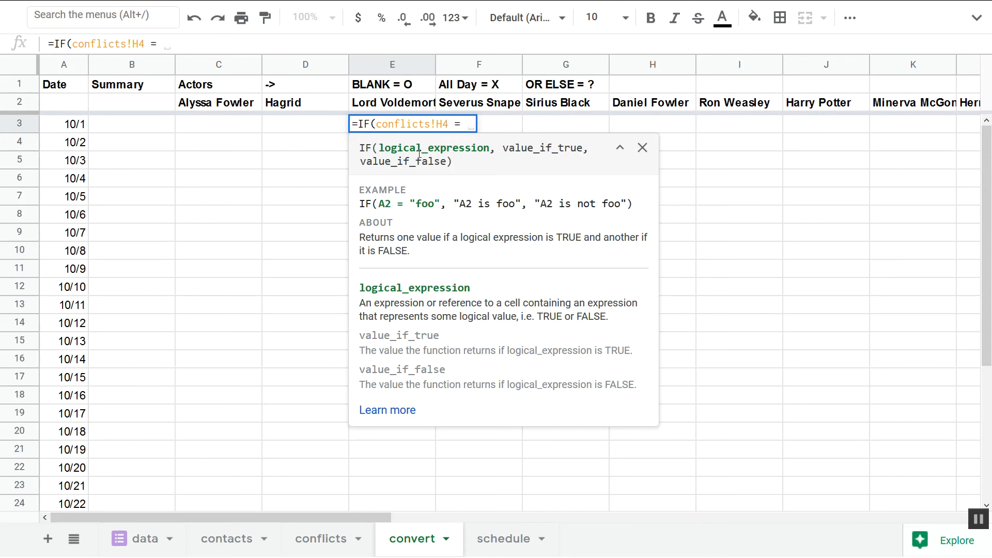
{"action": "type", "text": "\"All Day\""}
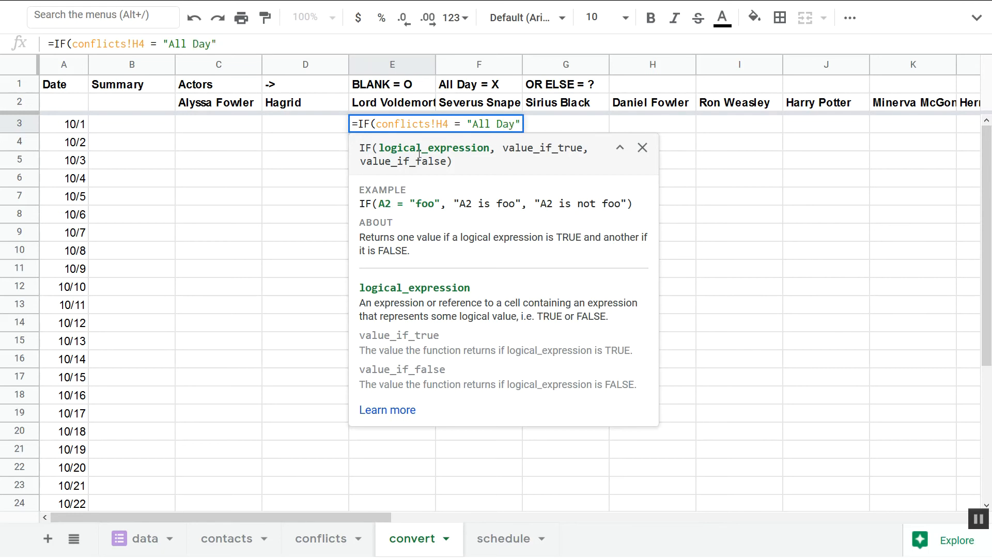
{"action": "type", "text": ", "}
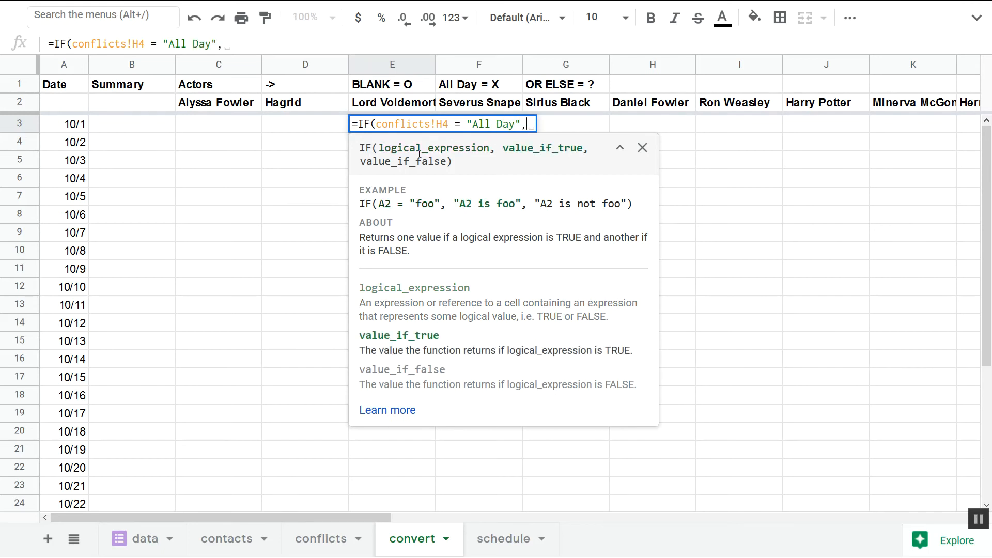
{"action": "type", "text": "\"X\""}
{"action": "type", "text": ","}
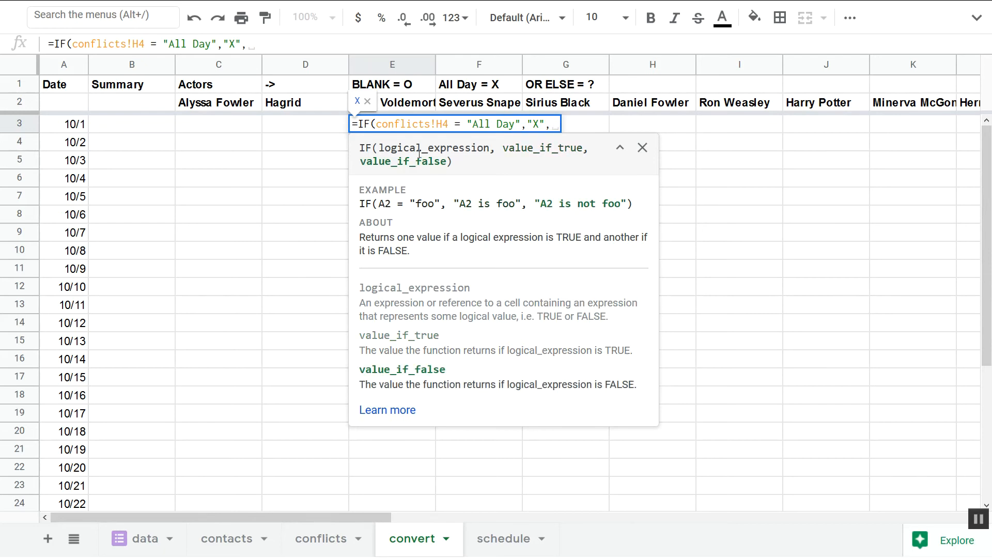
{"action": "key", "text": "BackSpace"}
{"action": "type", "text": "O"}
{"action": "key", "text": "BackSpace"}
{"action": "type", "text": "O"}
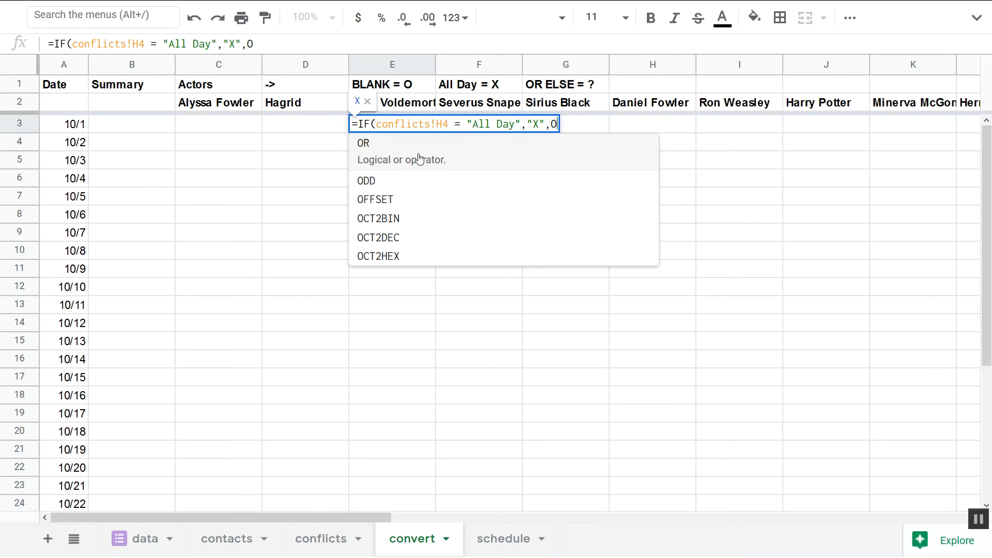
{"action": "key", "text": "BackSpace"}
{"action": "type", "text": "\""}
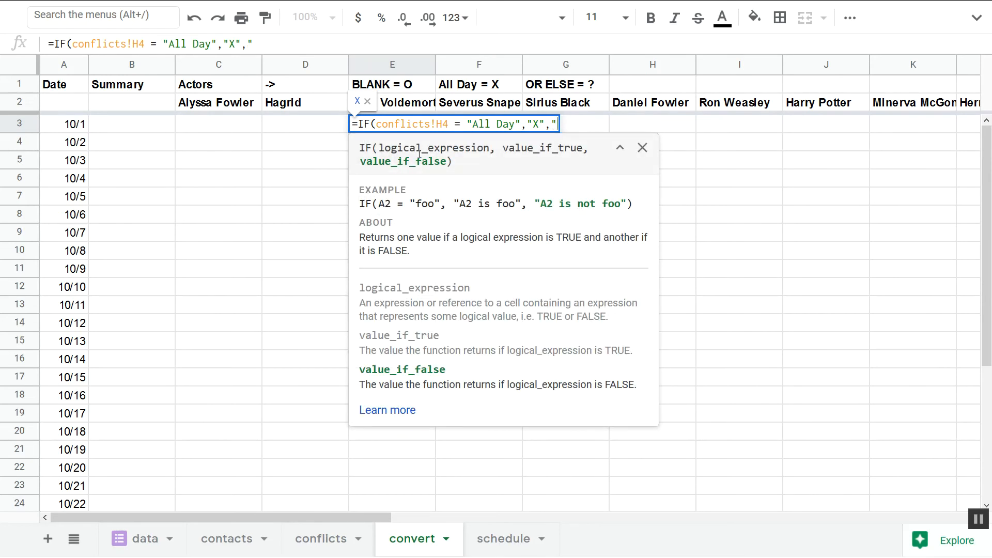
{"action": "type", "text": "O\")"}
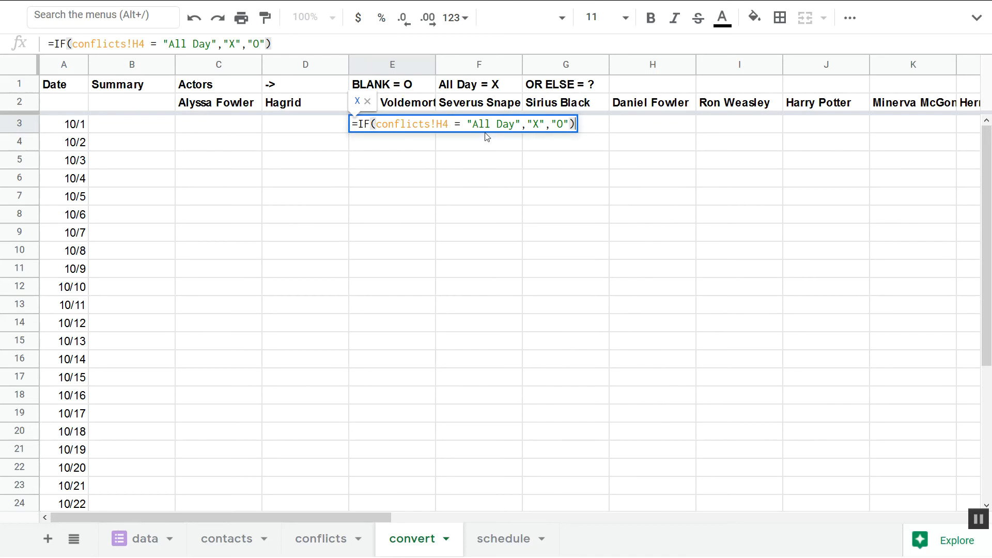
{"action": "key", "text": "Return"}
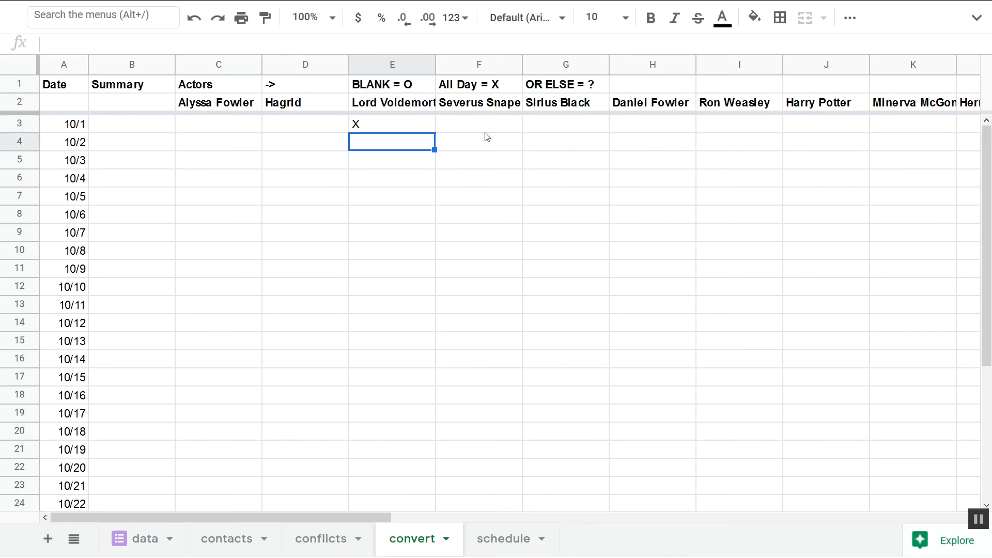
{"action": "key", "text": "Up"}
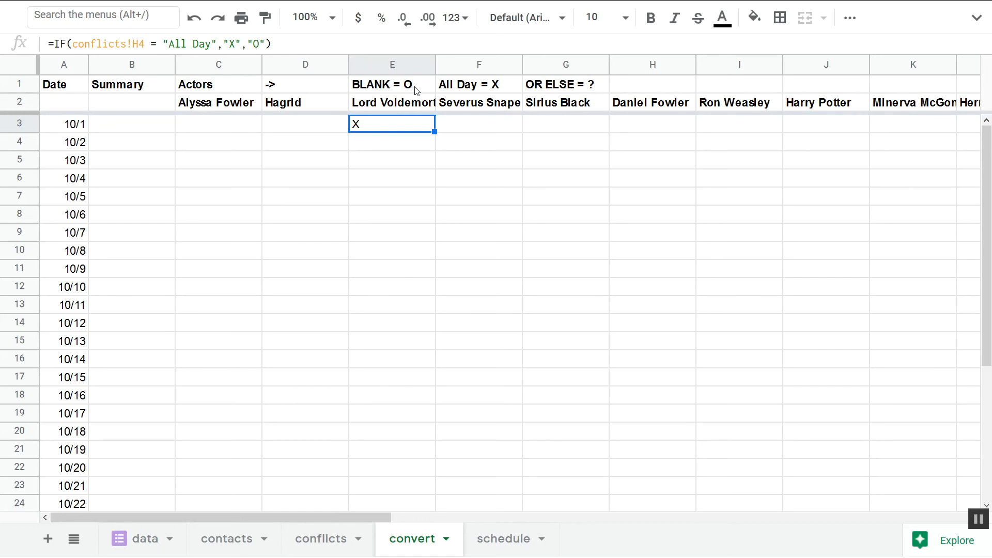
Review the conversion rules in E1:G1 against the IF formula in E3, ending with E3 selected.
{"action": "mouse_move", "coordinate": [416, 90]}
{"action": "left_mouse_down"}
{"action": "mouse_move", "coordinate": [515, 88]}
{"action": "mouse_move", "coordinate": [403, 89]}
{"action": "left_mouse_up"}
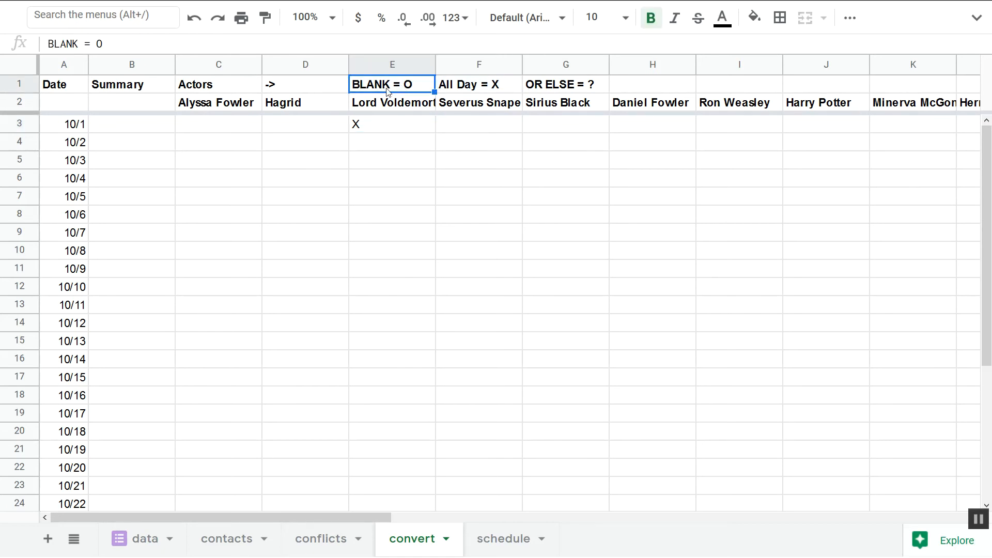
{"action": "left_click", "coordinate": [457, 90]}
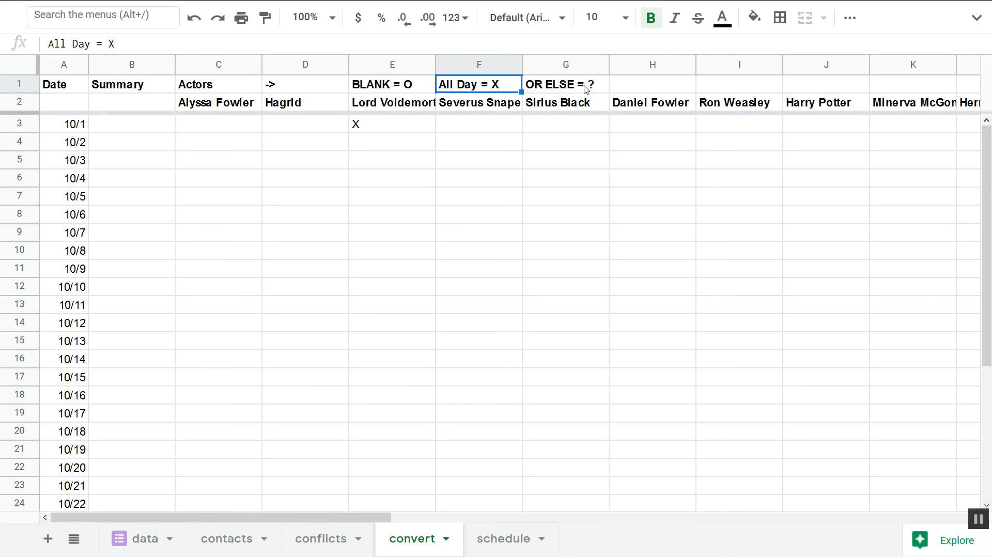
{"action": "left_click", "coordinate": [358, 132]}
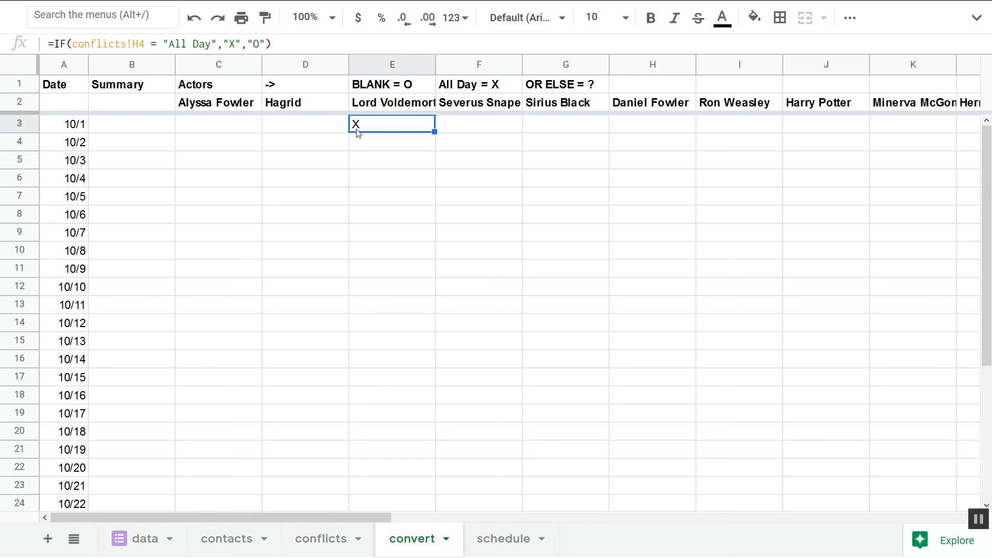
{"action": "left_click", "coordinate": [380, 88]}
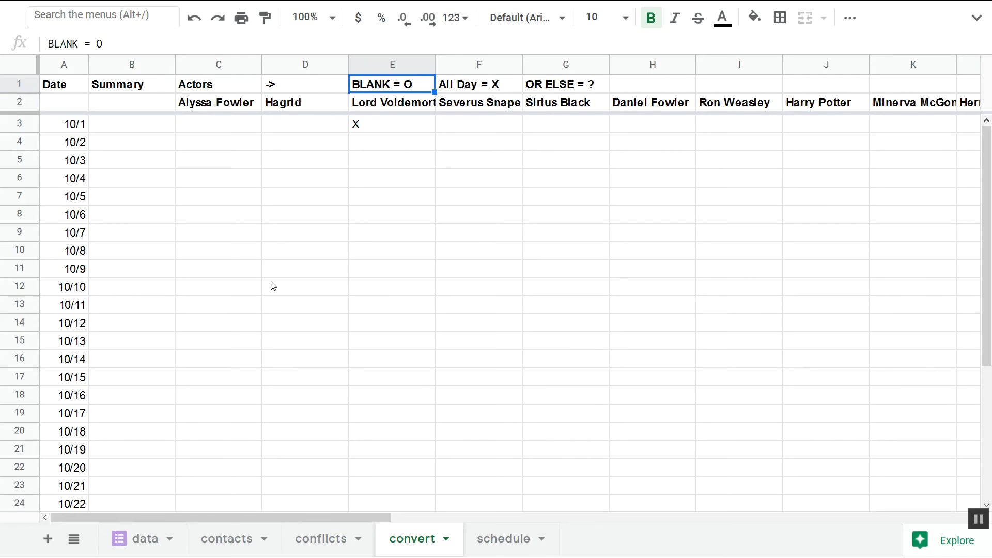
{"action": "left_click", "coordinate": [374, 128]}
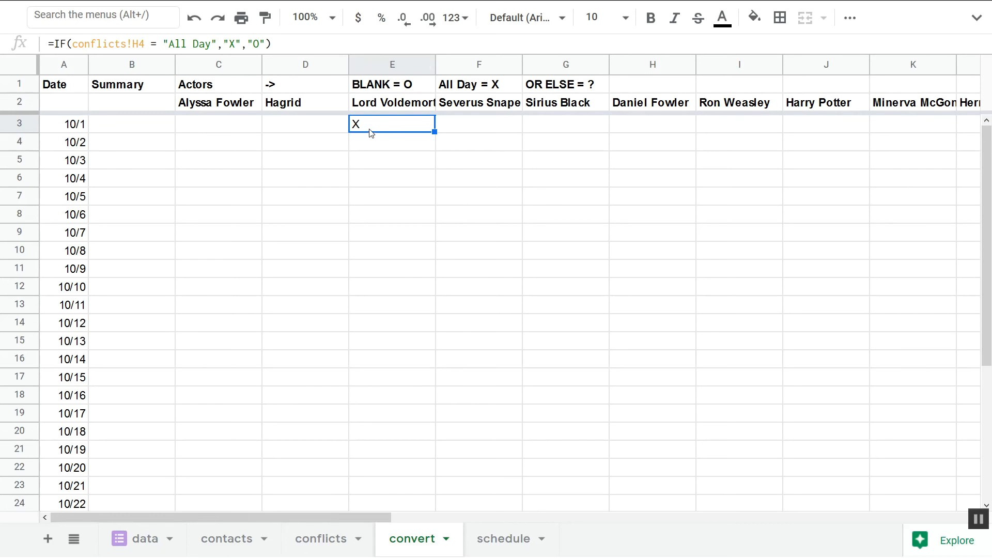
Wrap E3's existing formula in an outer IF with the placeholder condition "...", the true value "O", and the existing IF as false value.
{"action": "left_click", "coordinate": [56, 43]}
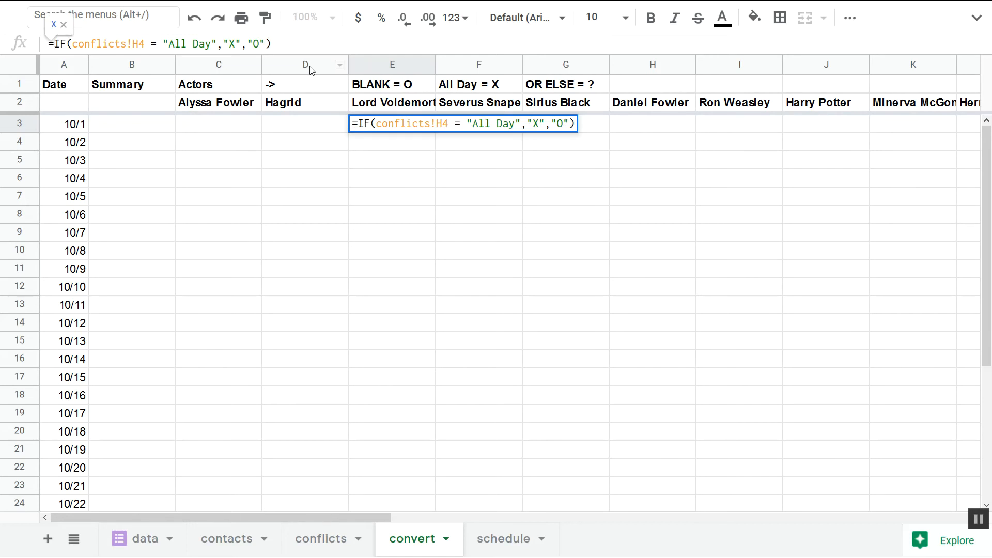
{"action": "type", "text": "IF"}
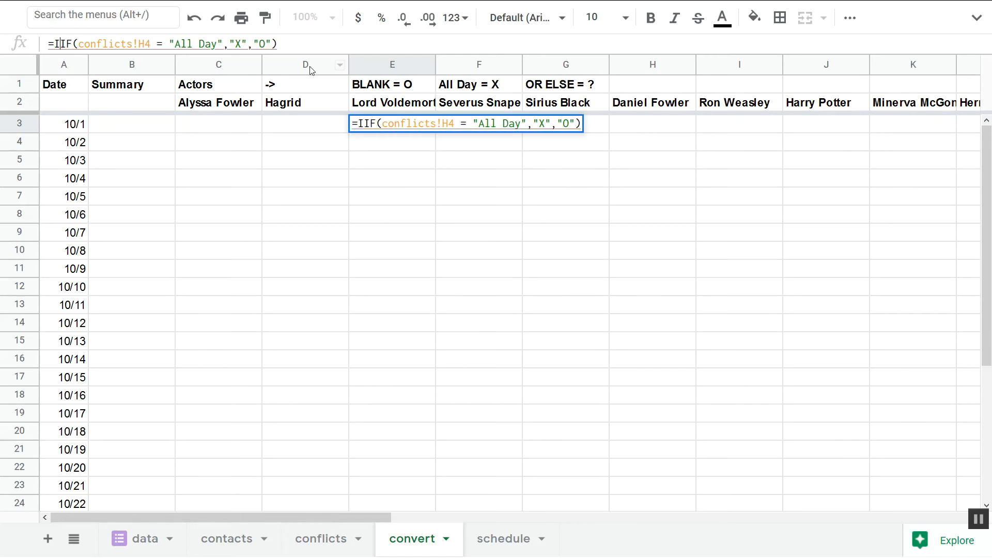
{"action": "type", "text": "("}
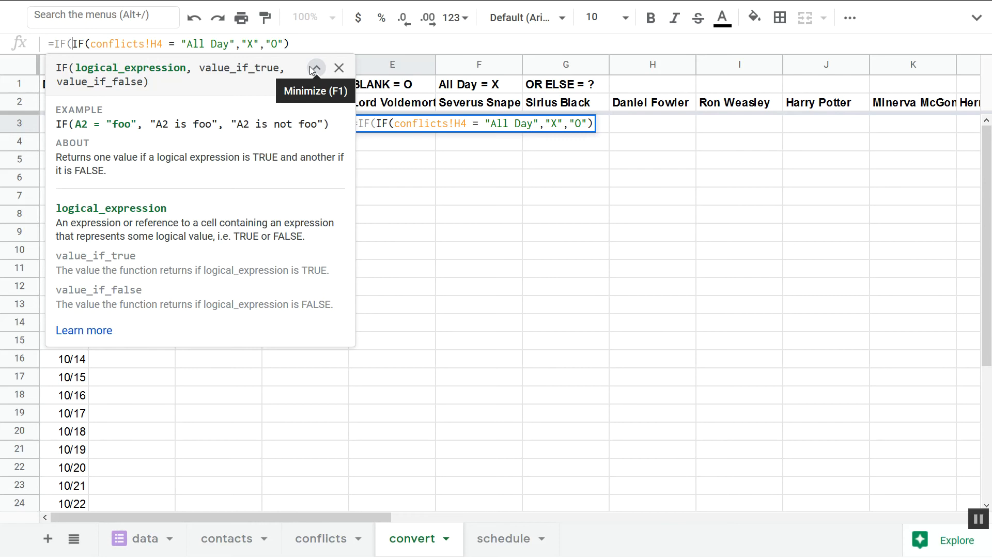
{"action": "type", "text": "..."}
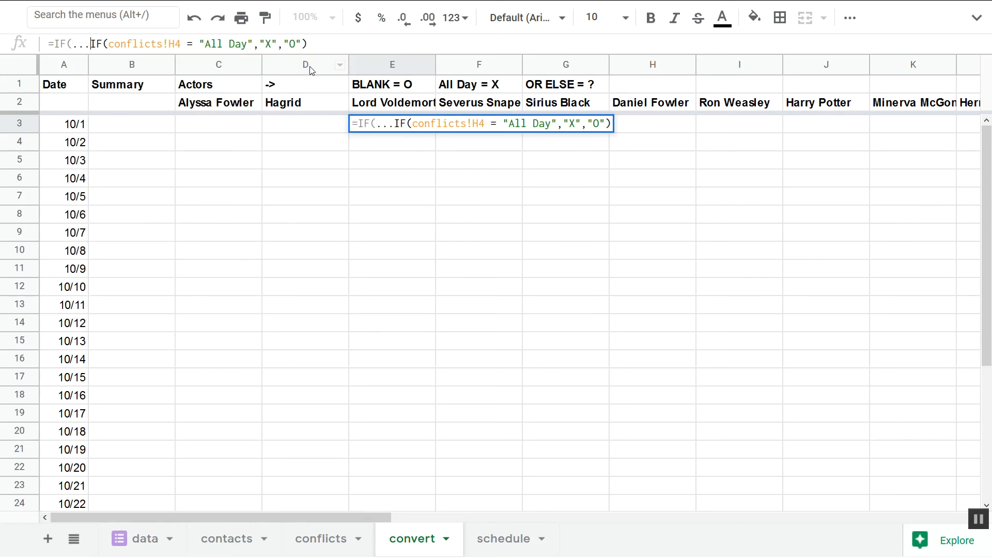
{"action": "type", "text": ","}
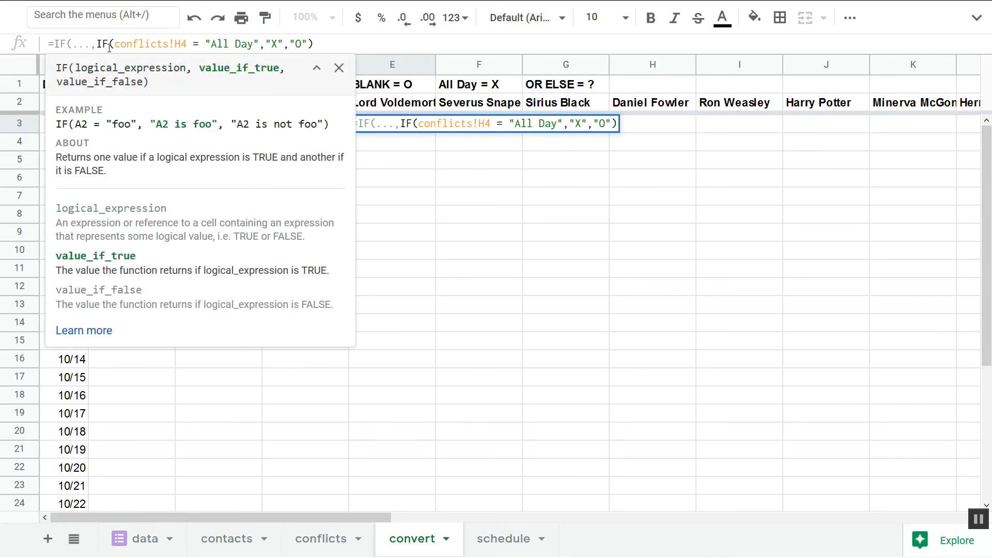
{"action": "type", "text": "\"O"}
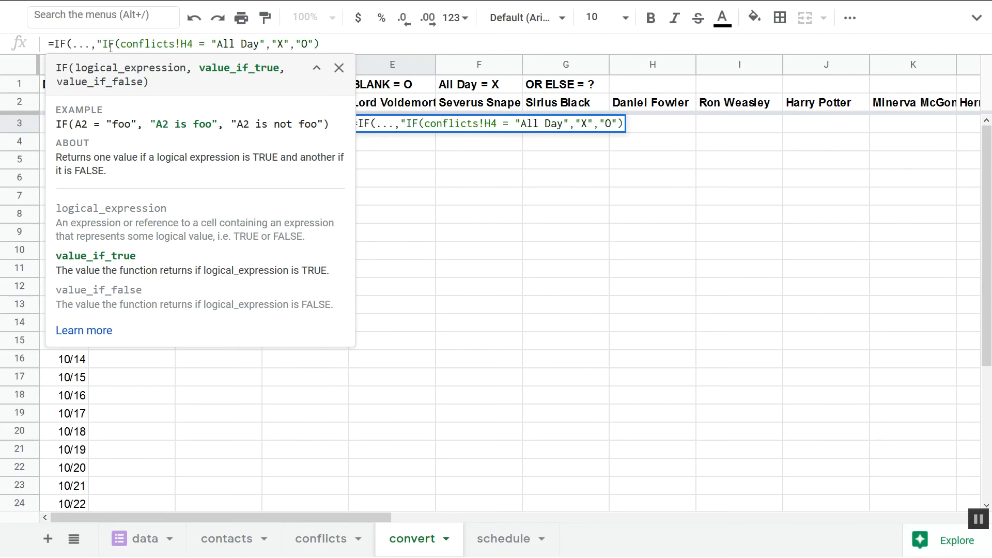
{"action": "type", "text": "\""}
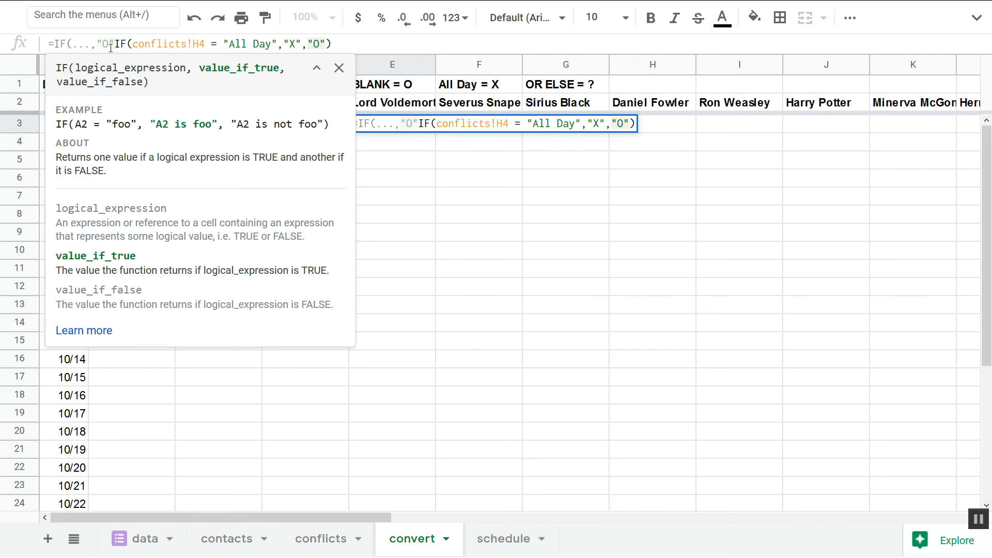
{"action": "type", "text": ","}
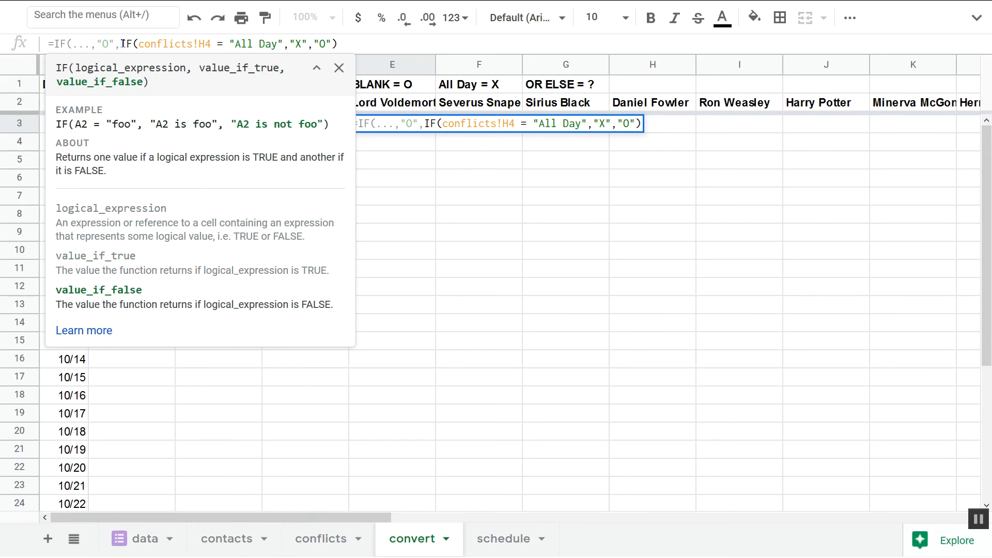
Examine the three arguments of the outer IF in E3: placeholder condition, "O" value and nested IF.
{"action": "left_click", "coordinate": [56, 43]}
{"action": "left_click", "coordinate": [89, 43]}
{"action": "left_click_drag", "start_coordinate": [90, 43], "coordinate": [73, 44]}
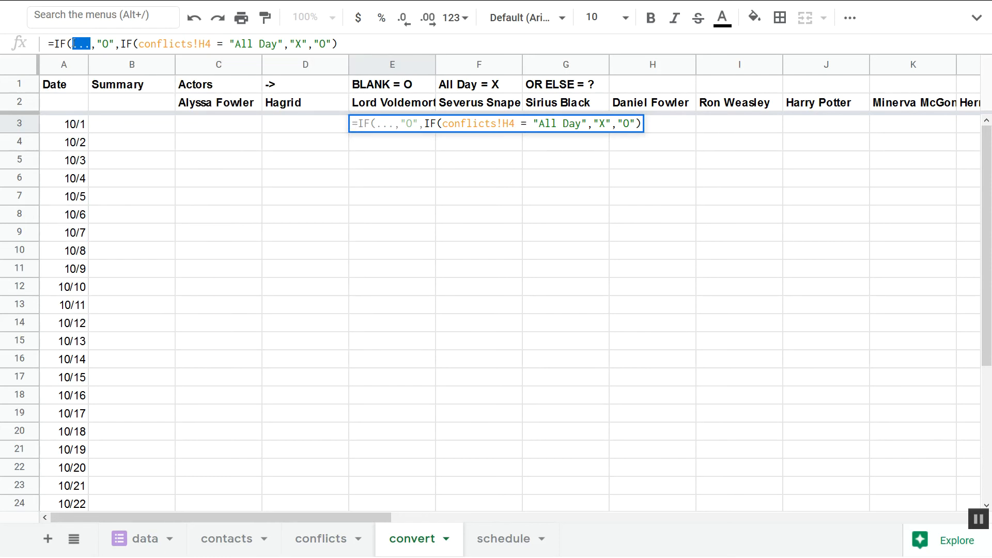
{"action": "left_click", "coordinate": [74, 43]}
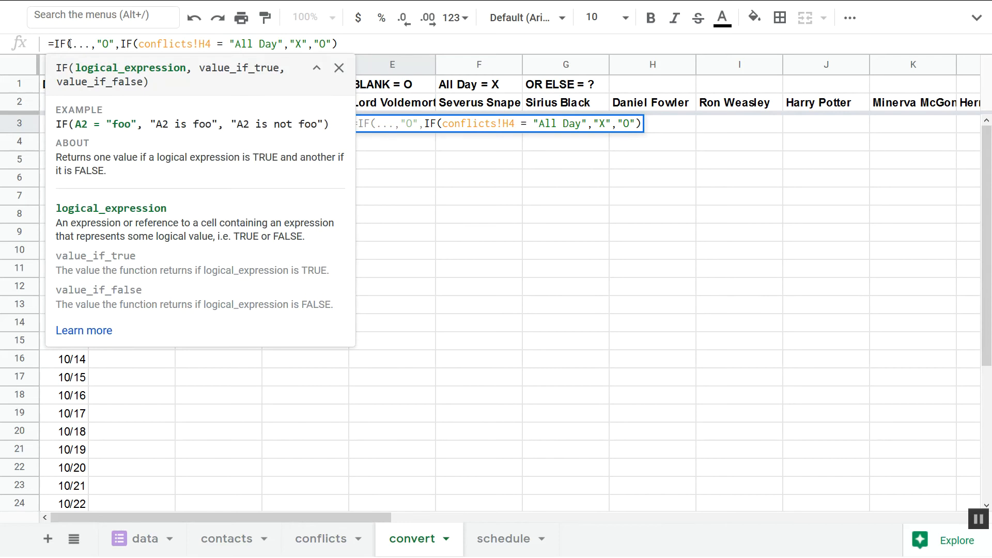
{"action": "left_click_drag", "start_coordinate": [72, 43], "coordinate": [91, 43]}
{"action": "double_click", "coordinate": [101, 44]}
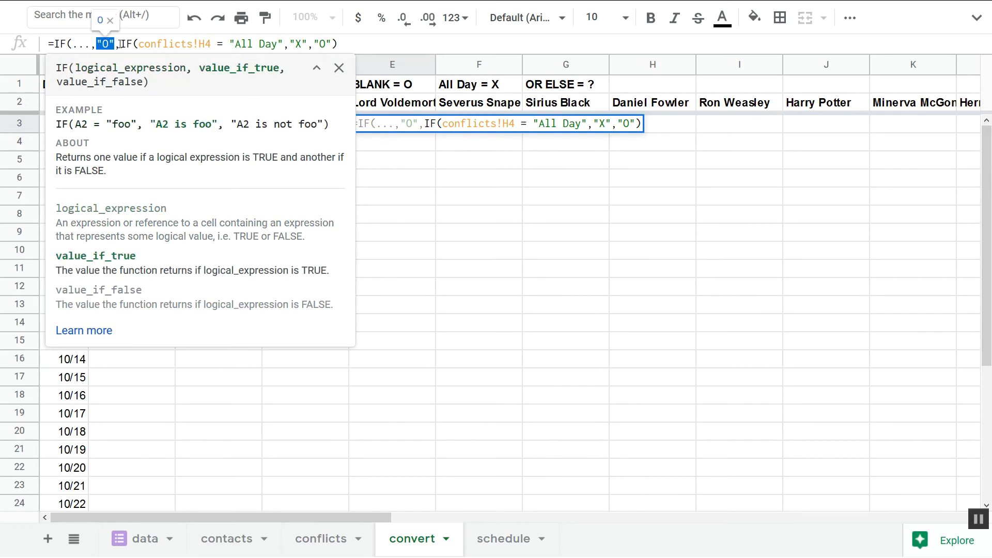
{"action": "left_click_drag", "start_coordinate": [120, 45], "coordinate": [347, 44]}
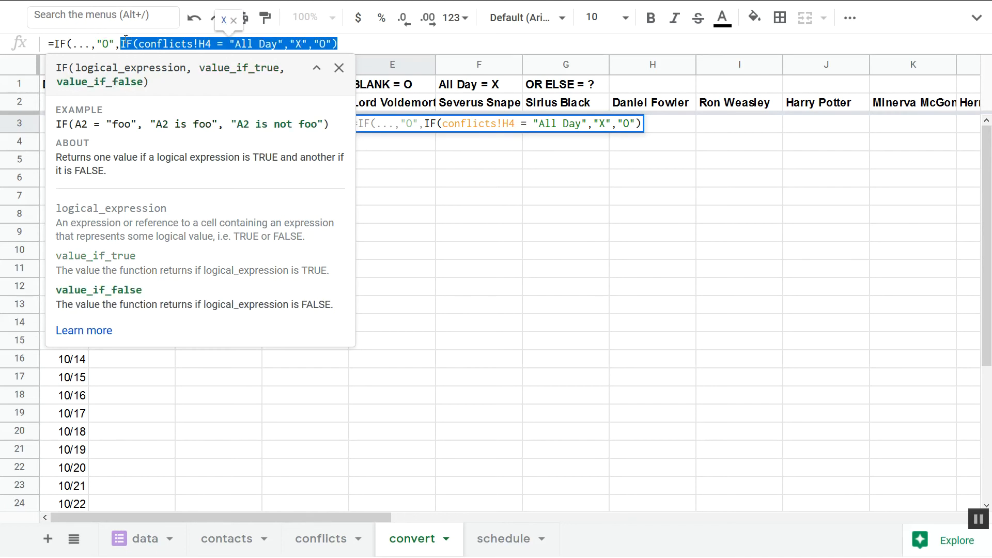
Change the nested IF's false value in the E3 formula to "?".
{"action": "left_click", "coordinate": [136, 45]}
{"action": "left_click_drag", "start_coordinate": [255, 45], "coordinate": [330, 45]}
{"action": "left_click", "coordinate": [292, 46]}
{"action": "left_click", "coordinate": [329, 44]}
{"action": "key", "text": "BackSpace"}
{"action": "type", "text": "?"}
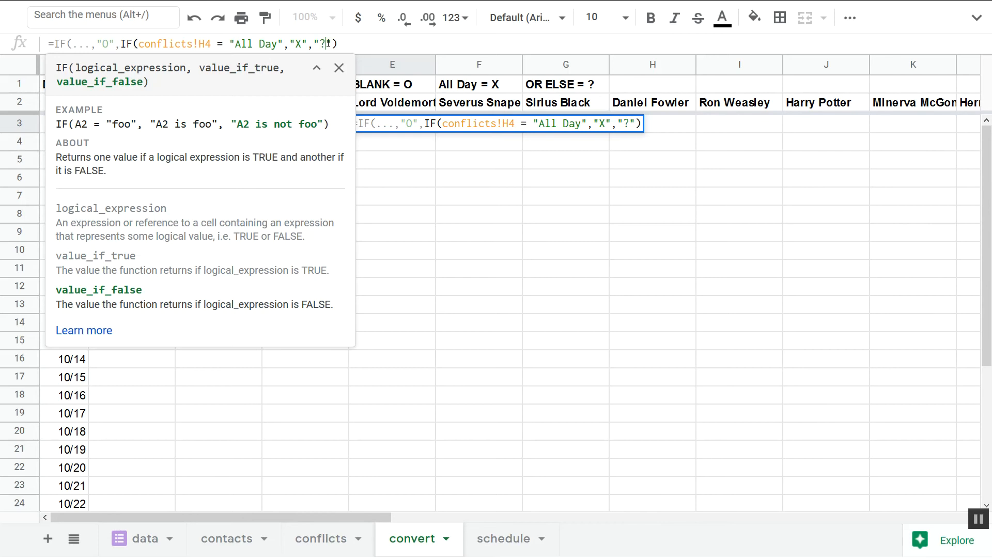
Replace the outer IF's placeholder condition in E3 with conflicts!H4 = "".
{"action": "left_click", "coordinate": [90, 45]}
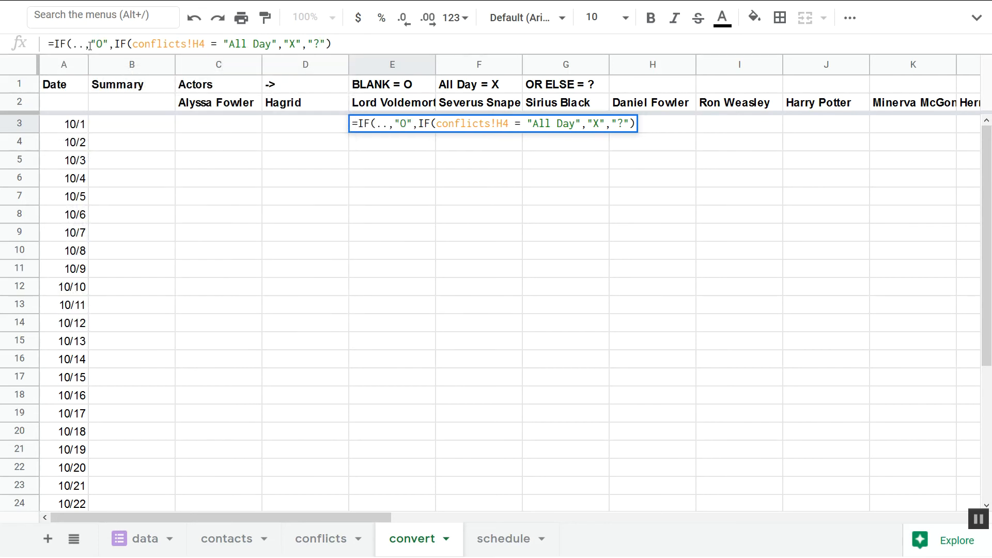
{"action": "left_click_drag", "start_coordinate": [87, 43], "coordinate": [126, 44]}
{"action": "left_click", "coordinate": [167, 42]}
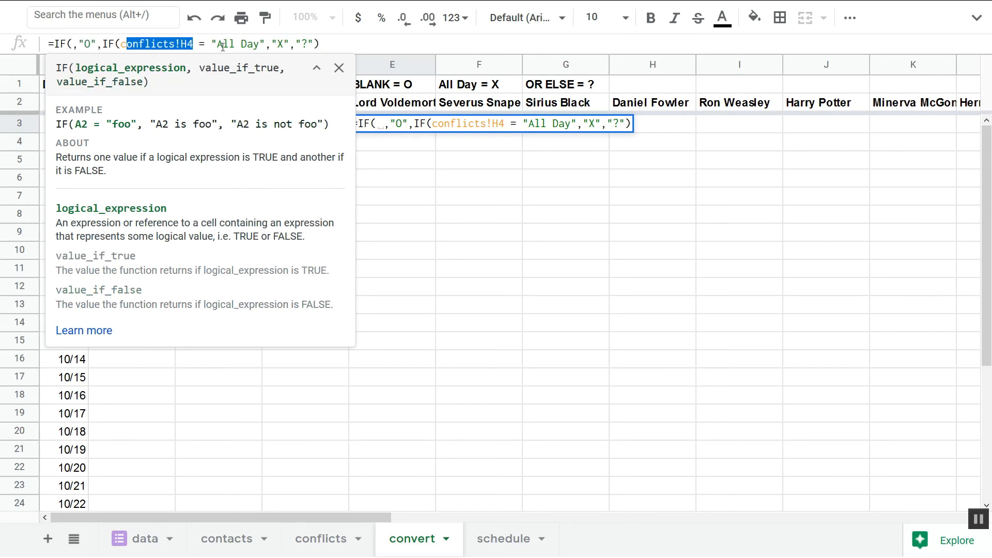
{"action": "left_click", "coordinate": [192, 44]}
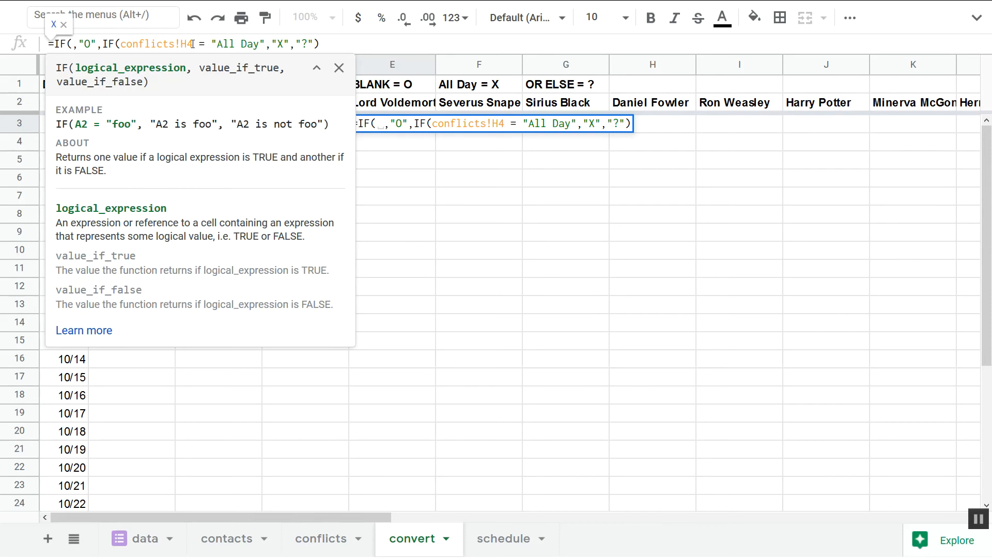
{"action": "type", "text": "con"}
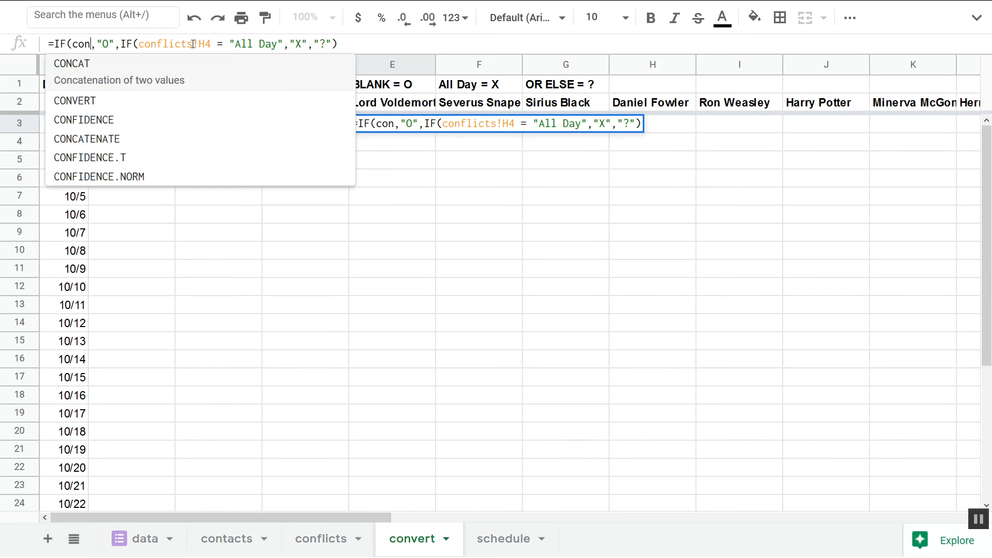
{"action": "type", "text": "flicts"}
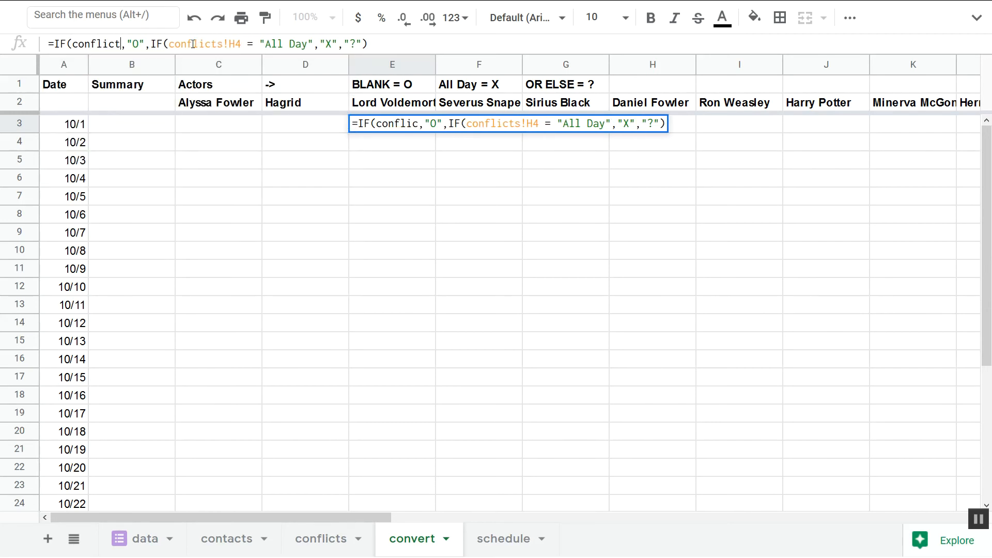
{"action": "type", "text": "!"}
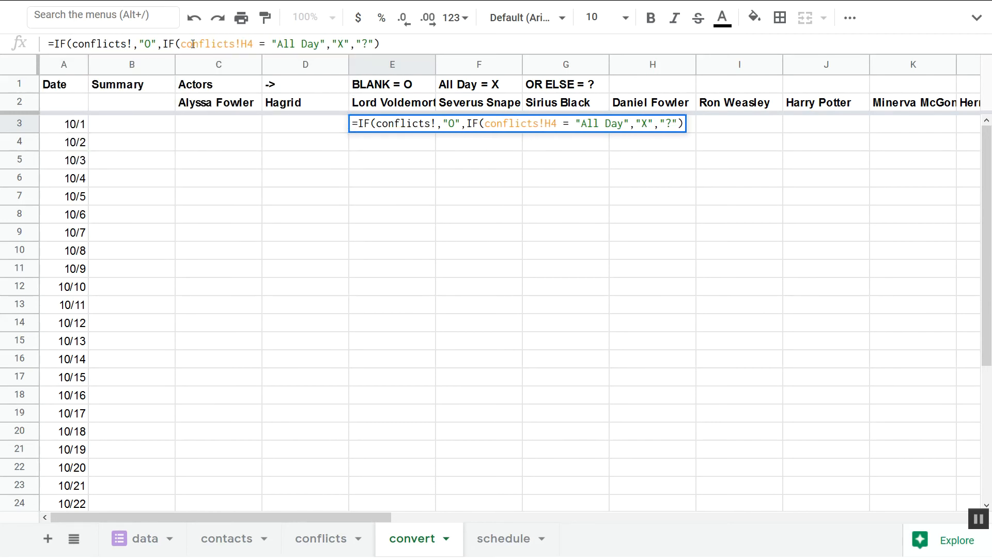
{"action": "type", "text": "H4 = \"\""}
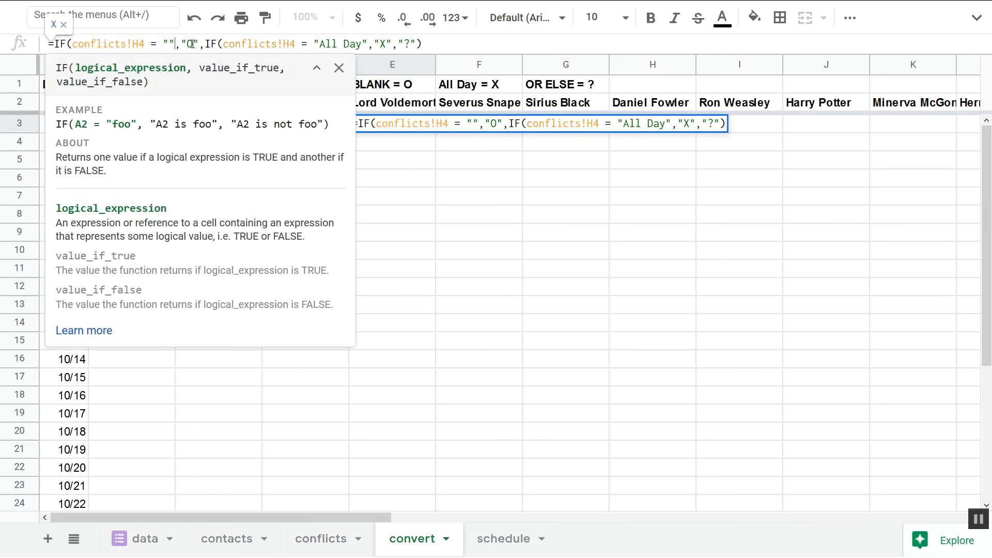
Check where the outer IF's arguments begin and end, commit the nested formula in E3 and reselect the cell.
{"action": "left_click", "coordinate": [191, 44]}
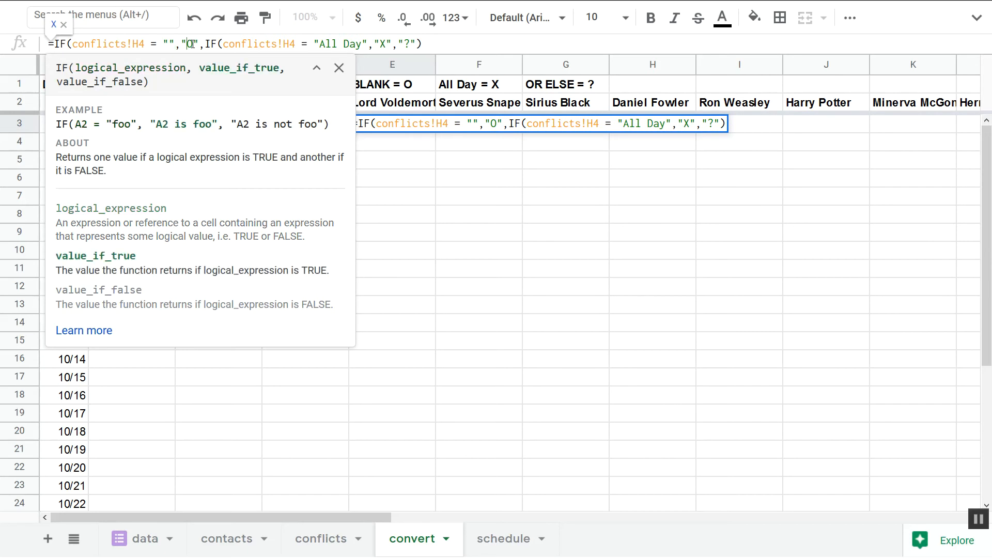
{"action": "key", "text": "Right"}
{"action": "key", "text": "Right"}
{"action": "key", "text": "Right"}
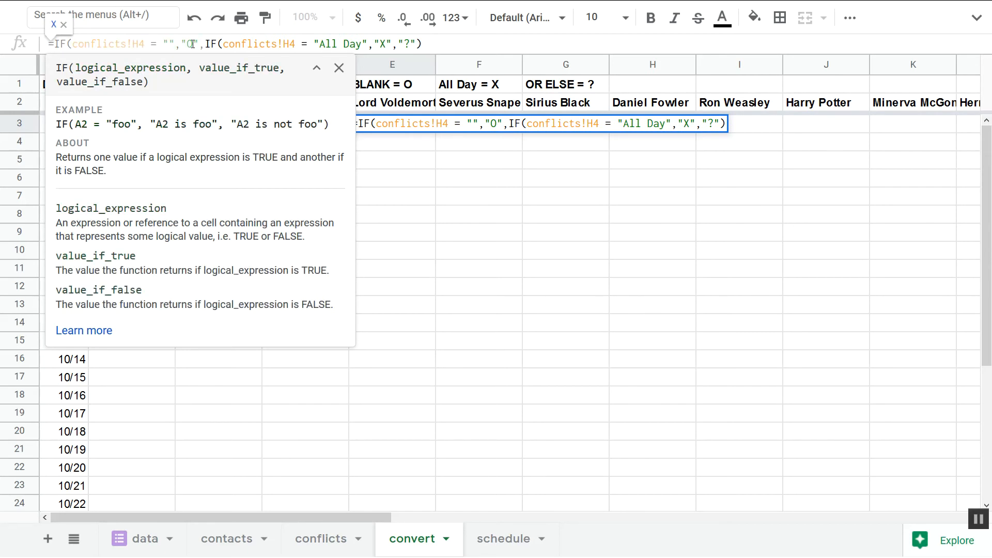
{"action": "key", "text": "Left"}
{"action": "key", "text": "Left"}
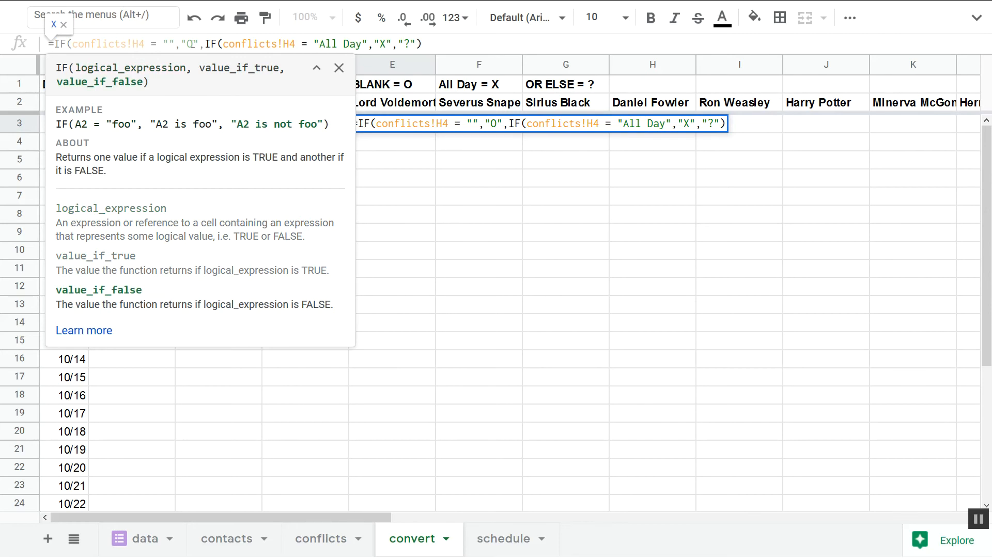
{"action": "key", "text": "Return"}
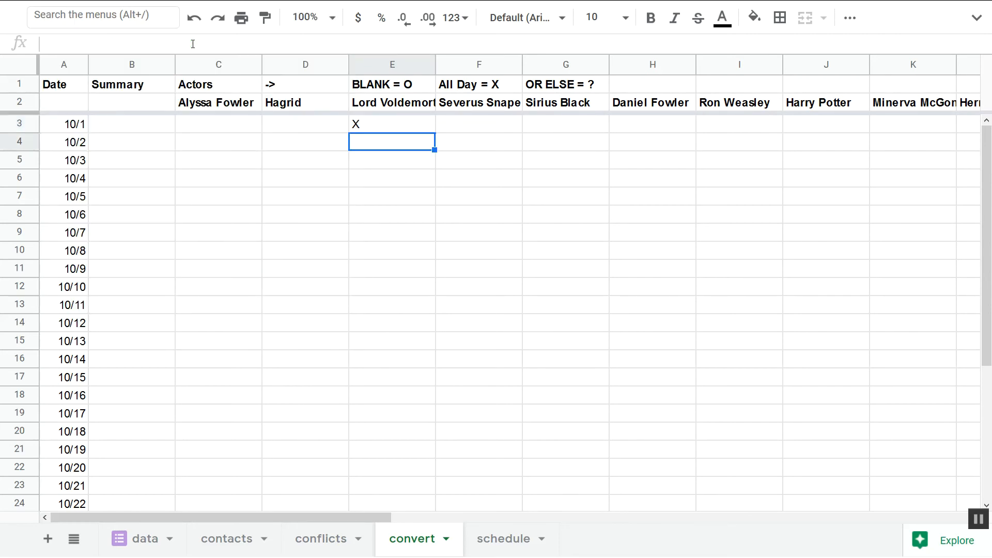
{"action": "key", "text": "Up"}
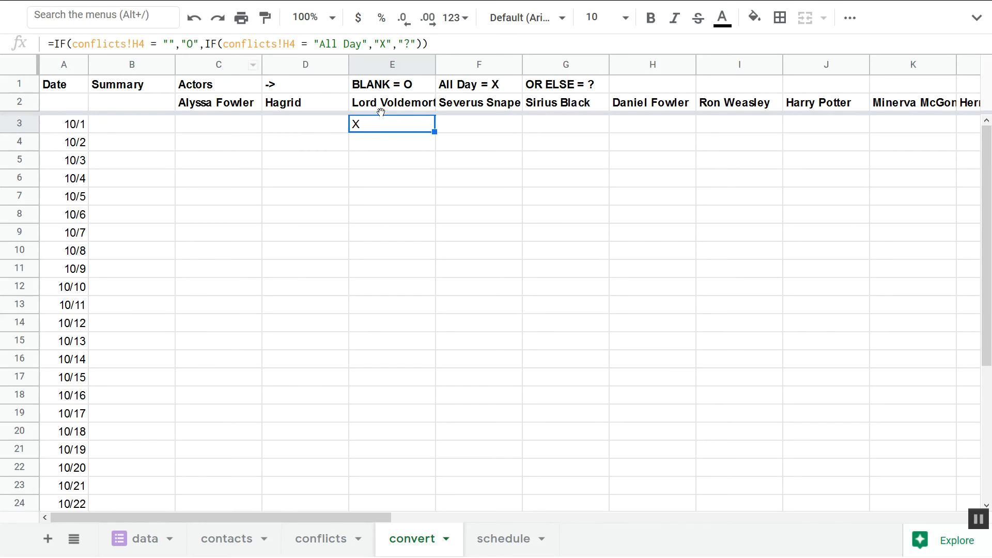
Examine the blank test, the nested "All Day" condition and its "X" value in E3's formula.
{"action": "double_click", "coordinate": [166, 44]}
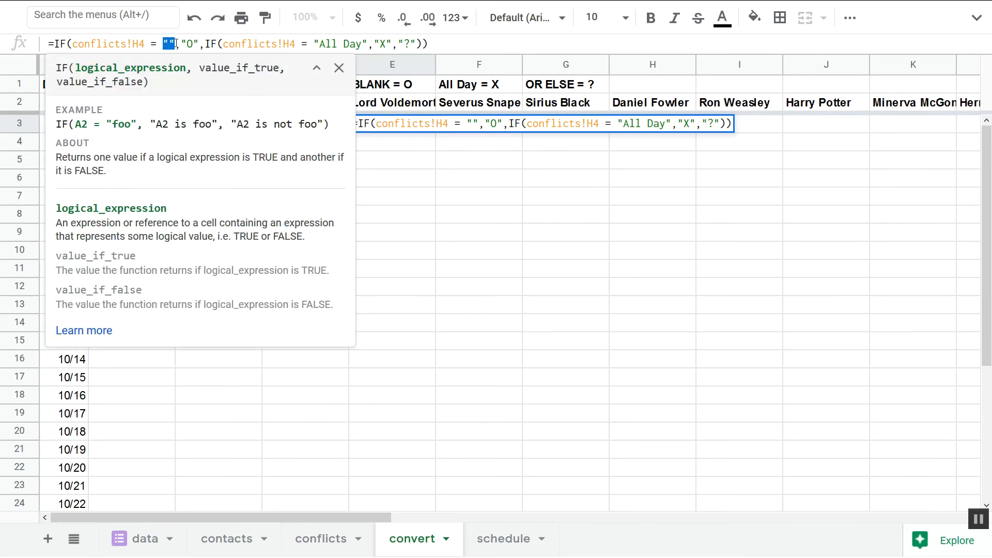
{"action": "left_click_drag", "start_coordinate": [181, 44], "coordinate": [370, 44]}
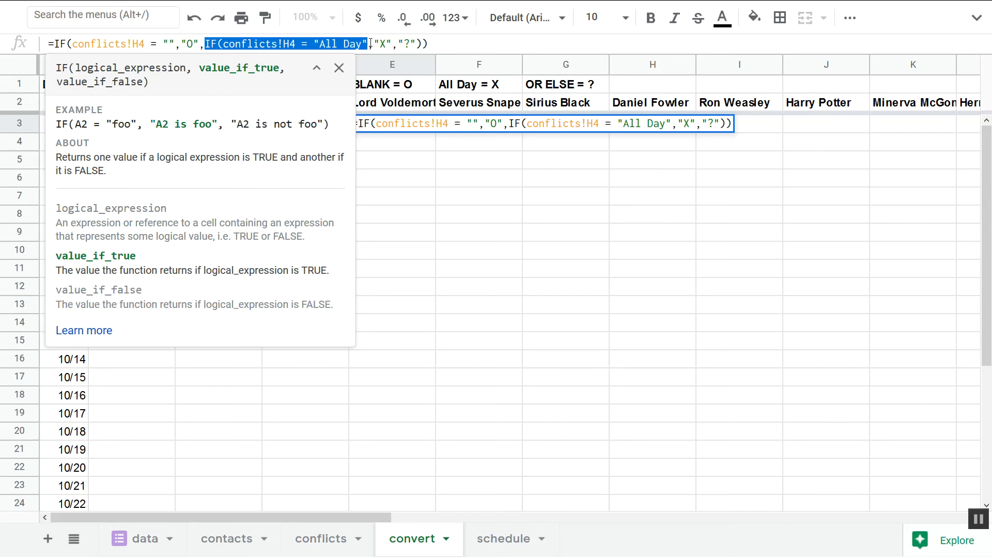
{"action": "double_click", "coordinate": [382, 44]}
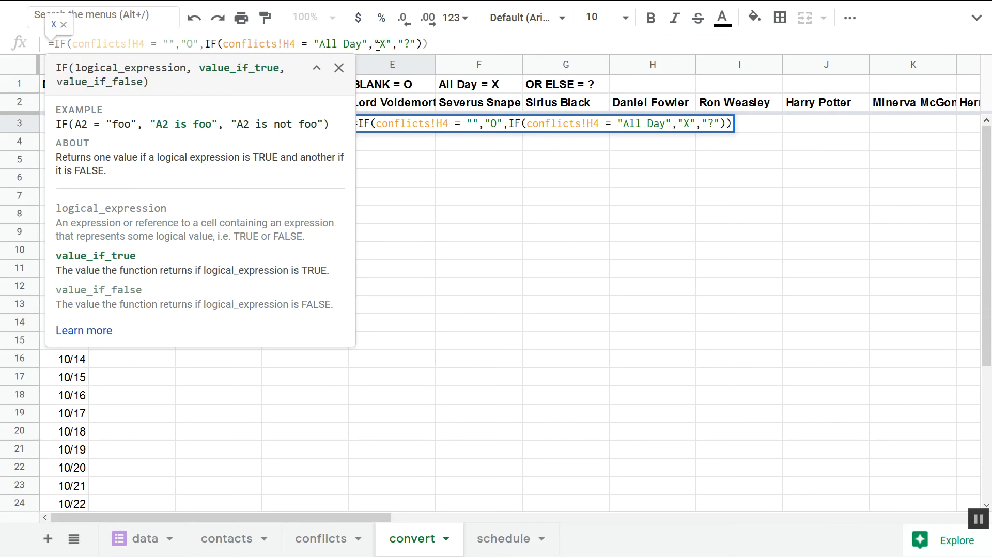
Enter =IF(conflicts!H4 = "","O",IF(conflicts!H4 = "All Day","X","?")) in E3 and recheck the formula without changing it.
{"action": "key", "text": "Return"}
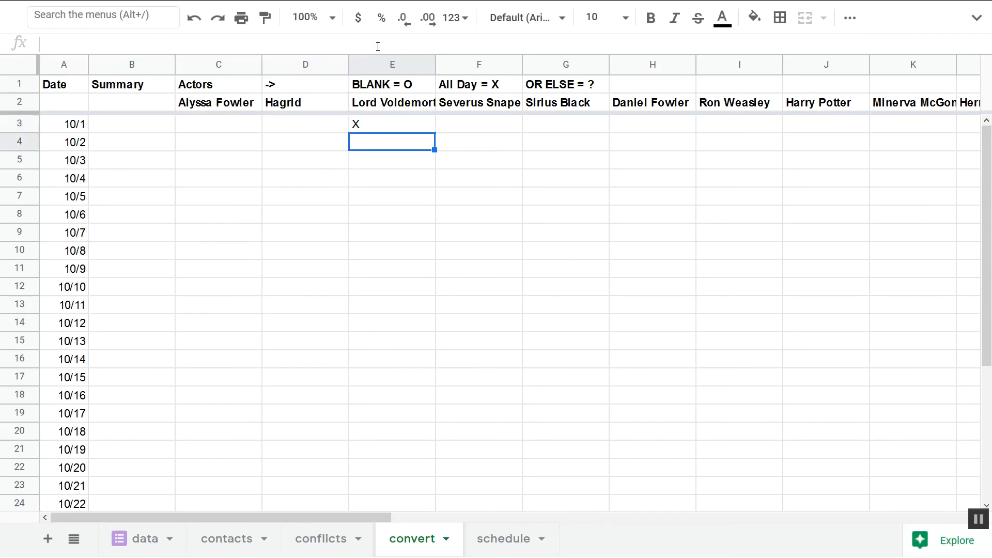
{"action": "left_click", "coordinate": [383, 123]}
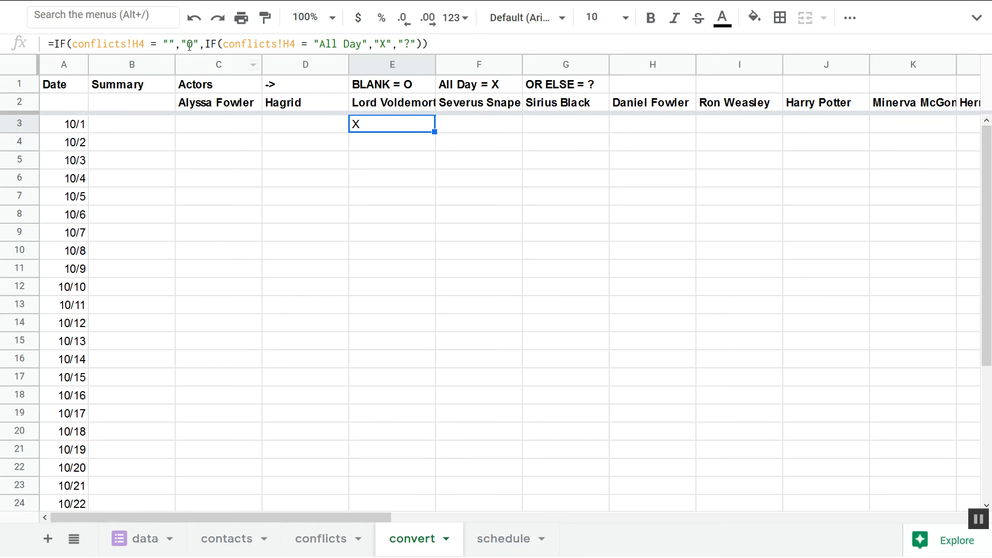
{"action": "double_click", "coordinate": [386, 124]}
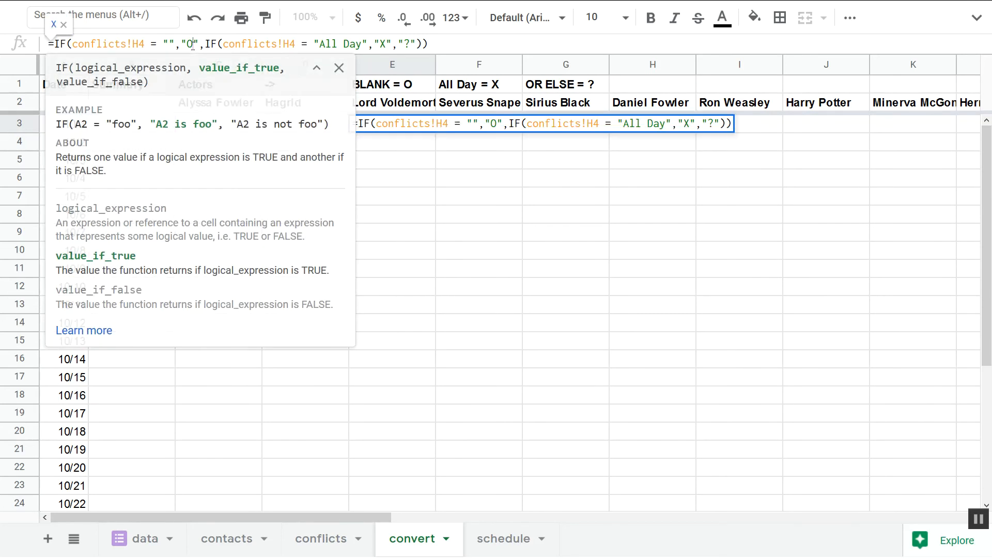
{"action": "left_click", "coordinate": [387, 127]}
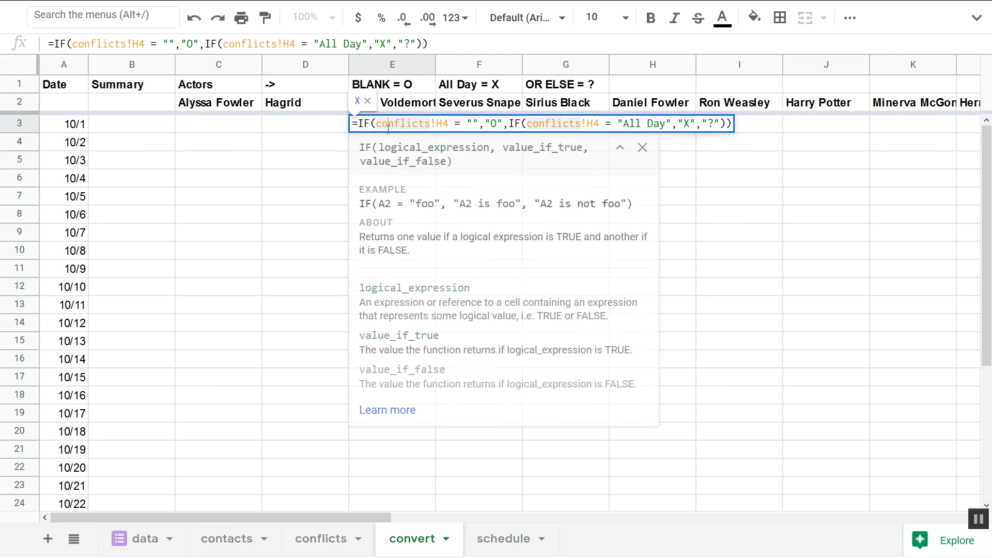
{"action": "left_click", "coordinate": [331, 129]}
Copy the nested IF formula from E3 across the range C3:E3.
{"action": "left_click", "coordinate": [376, 127]}
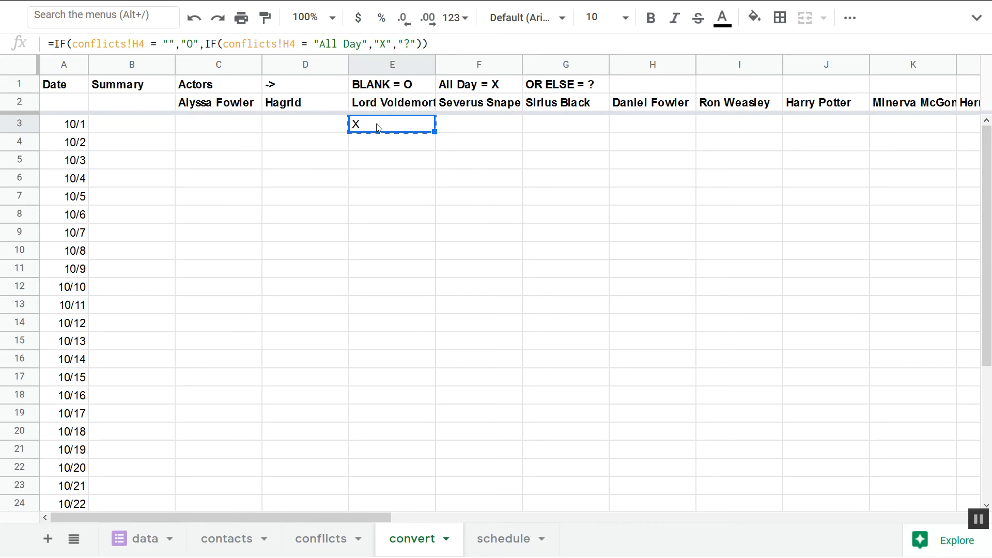
{"action": "key", "text": "shift+Left"}
{"action": "key", "text": "shift+Left"}
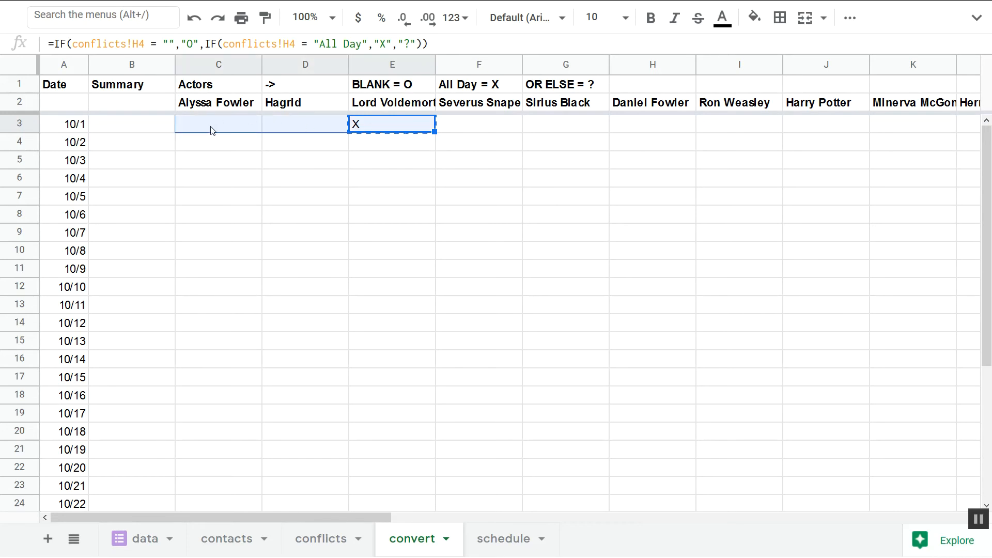
{"action": "key", "text": "ctrl+v"}
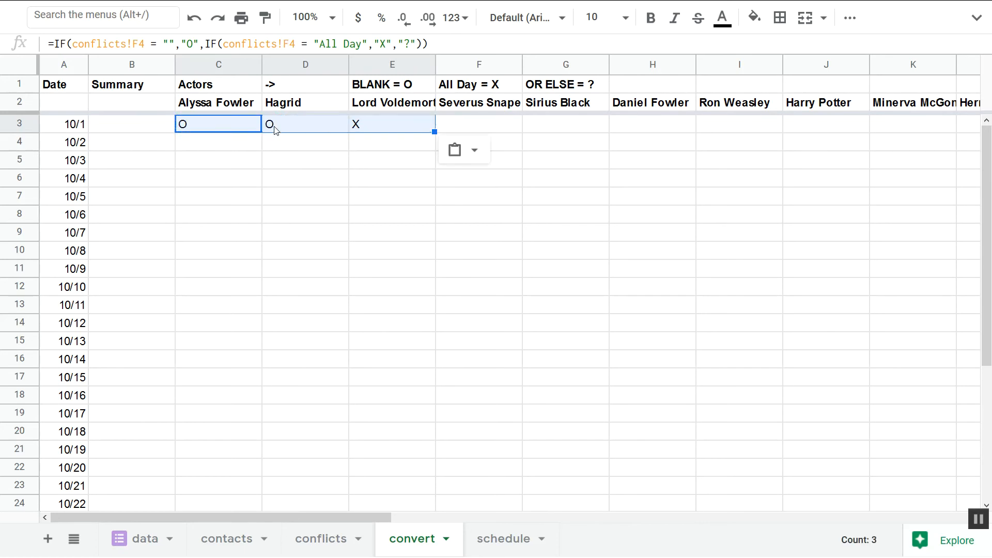
Examine the first logical test, conflicts!F4 = "", in the formula of C3.
{"action": "left_click", "coordinate": [276, 131]}
{"action": "left_click", "coordinate": [231, 130]}
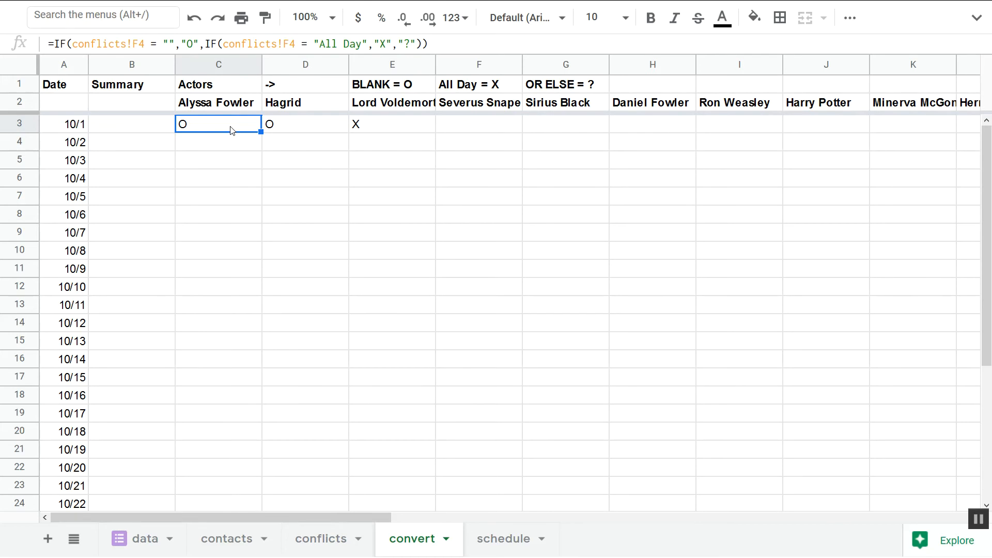
{"action": "left_click_drag", "start_coordinate": [175, 45], "coordinate": [72, 43]}
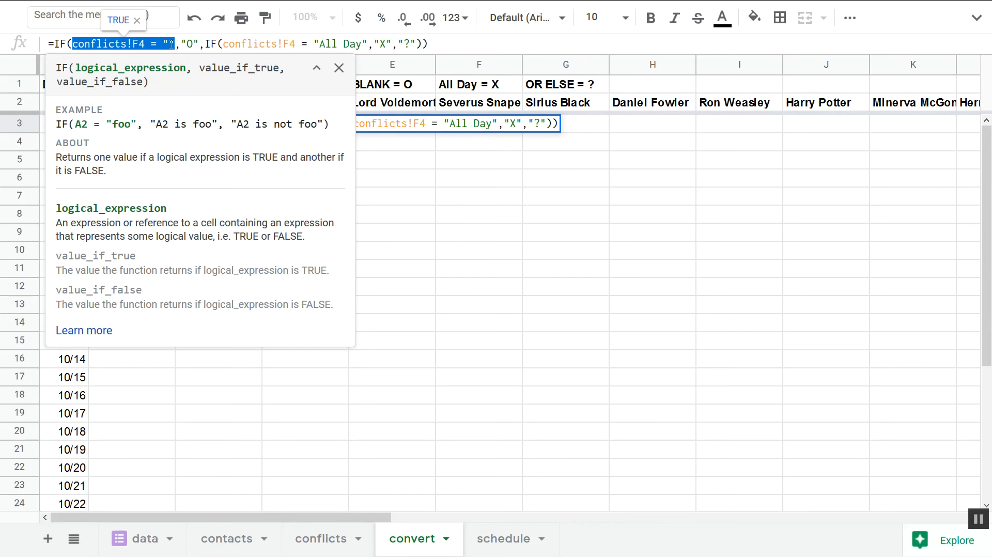
{"action": "left_click", "coordinate": [172, 44]}
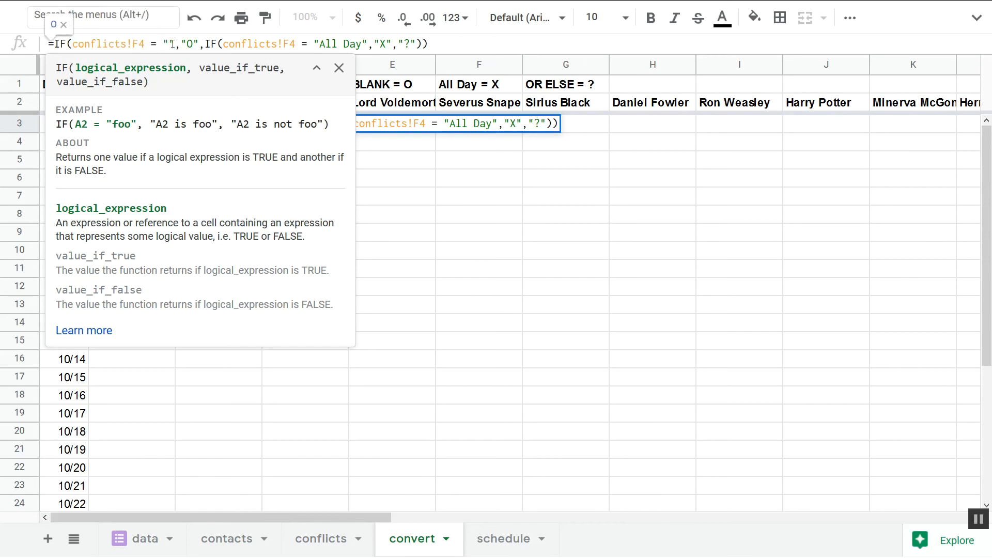
{"action": "left_click", "coordinate": [478, 203]}
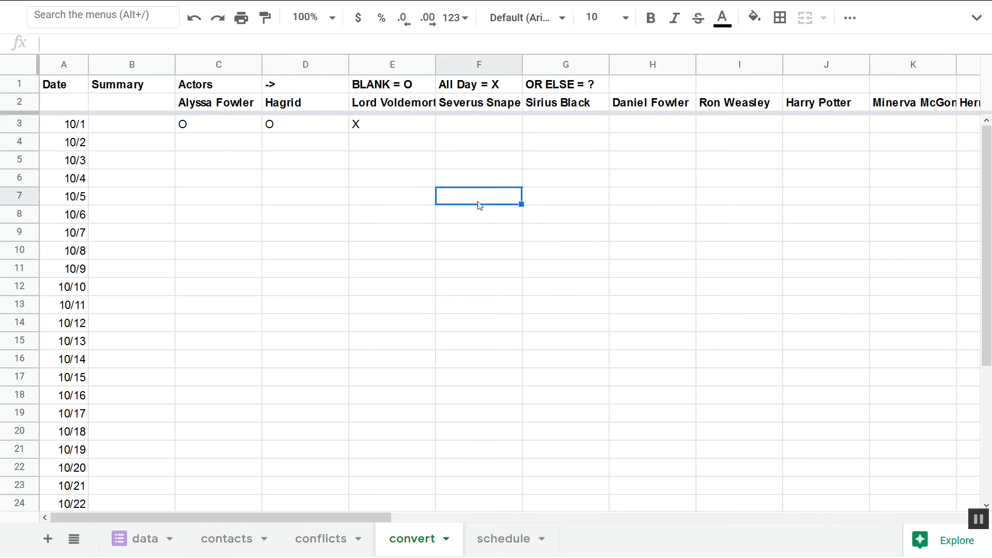
{"action": "left_click", "coordinate": [226, 128]}
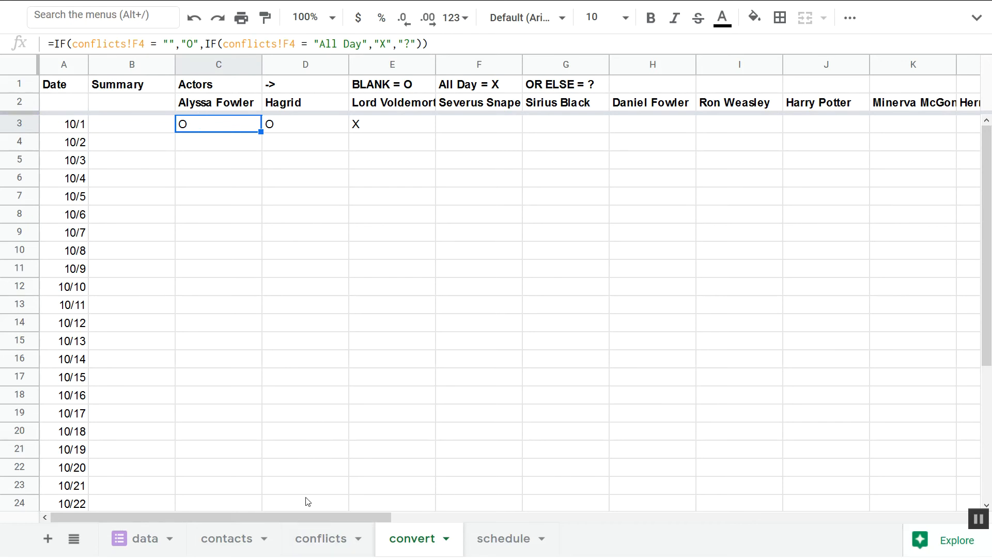
Check the source entries in F4 through H4 and in F6 on the conflicts sheet.
{"action": "left_click", "coordinate": [311, 530]}
{"action": "left_click", "coordinate": [362, 148]}
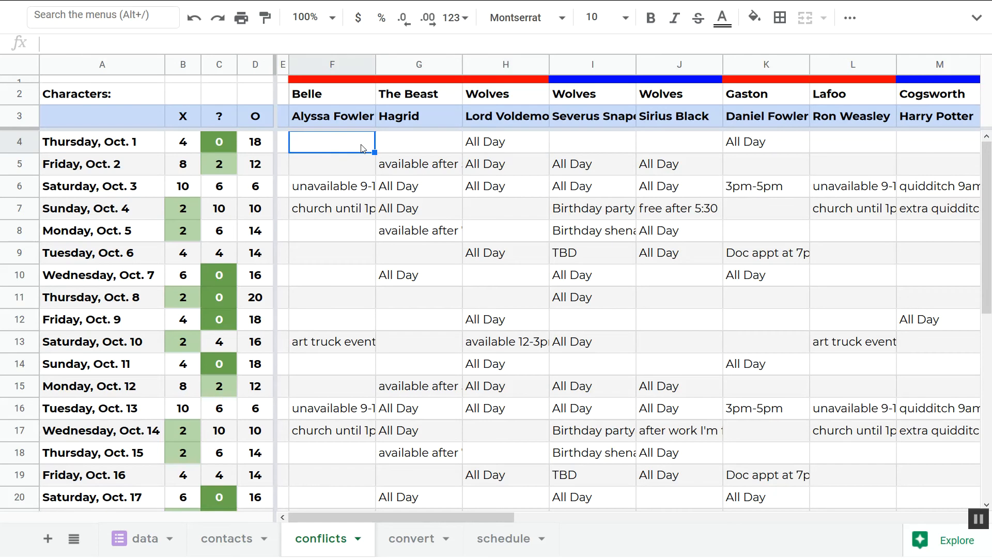
{"action": "key", "text": "Right"}
{"action": "key", "text": "Right"}
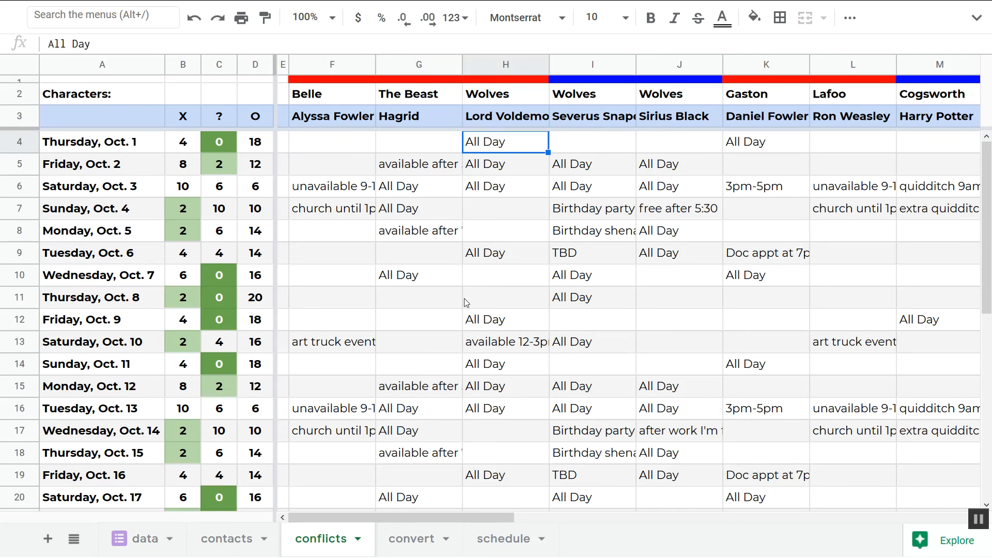
{"action": "left_click", "coordinate": [358, 194]}
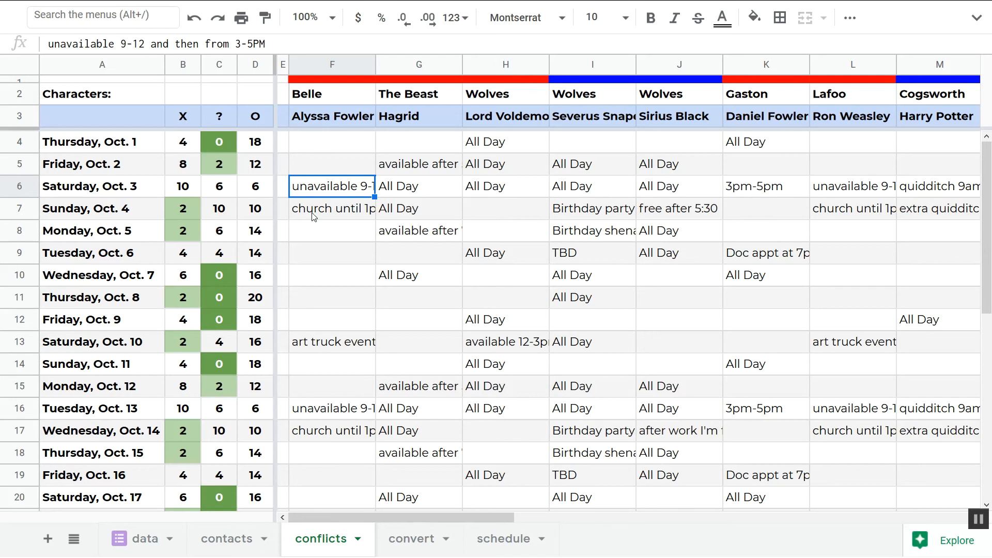
Copy the formula in C3 of the convert sheet down to C4:C6.
{"action": "left_click", "coordinate": [482, 547]}
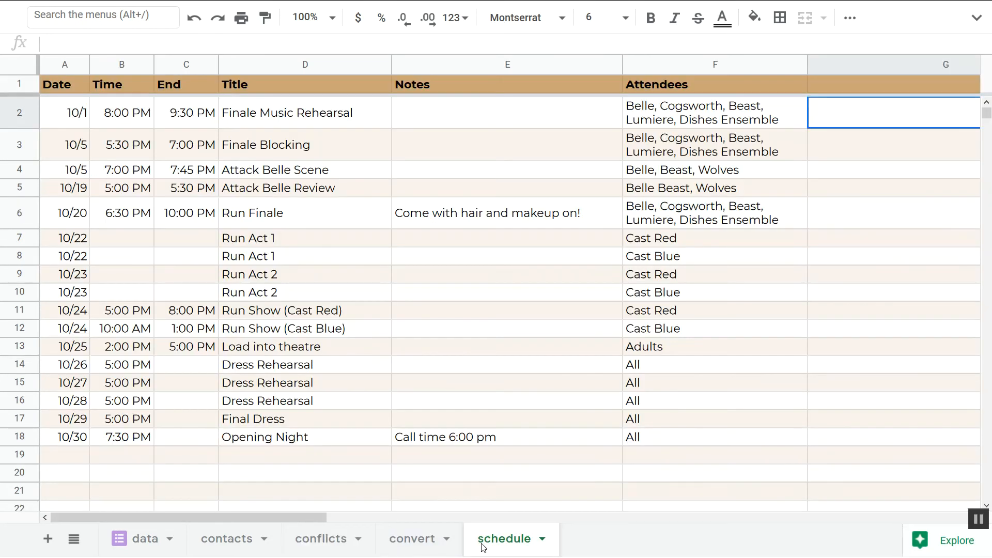
{"action": "left_click", "coordinate": [416, 539]}
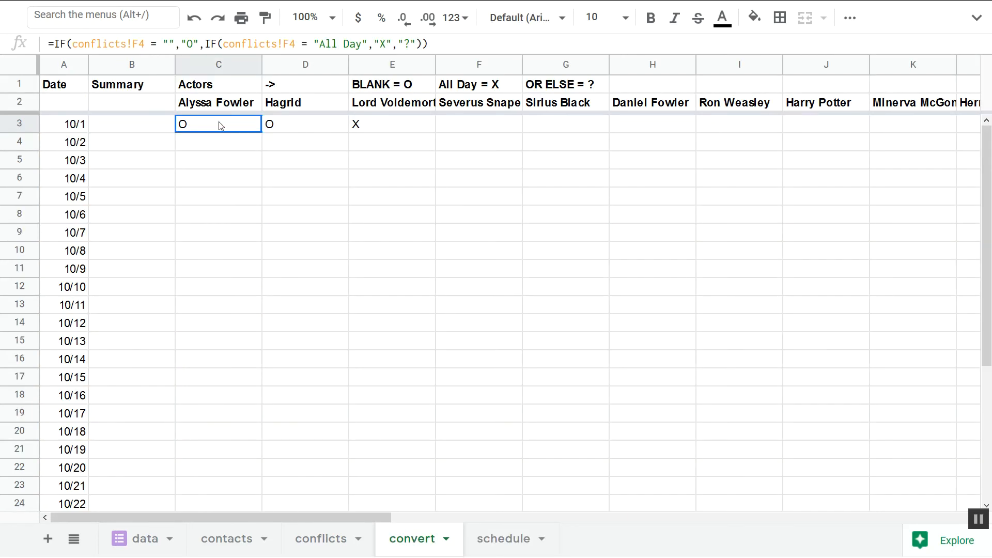
{"action": "key", "text": "shift+Down"}
{"action": "key", "text": "shift+Down"}
{"action": "key", "text": "shift+Down"}
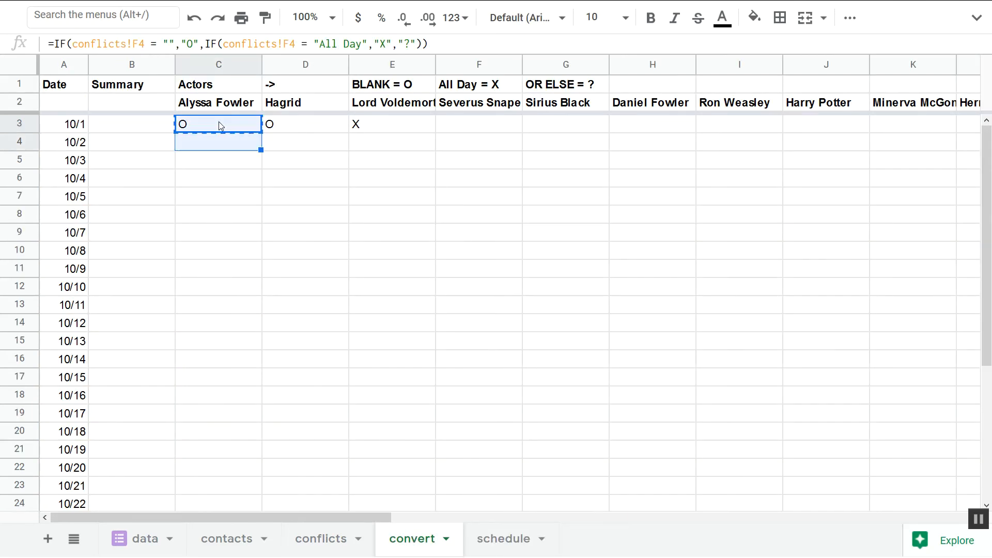
{"action": "key", "text": "Return"}
{"action": "key", "text": "shift+Down"}
{"action": "key", "text": "ctrl+v"}
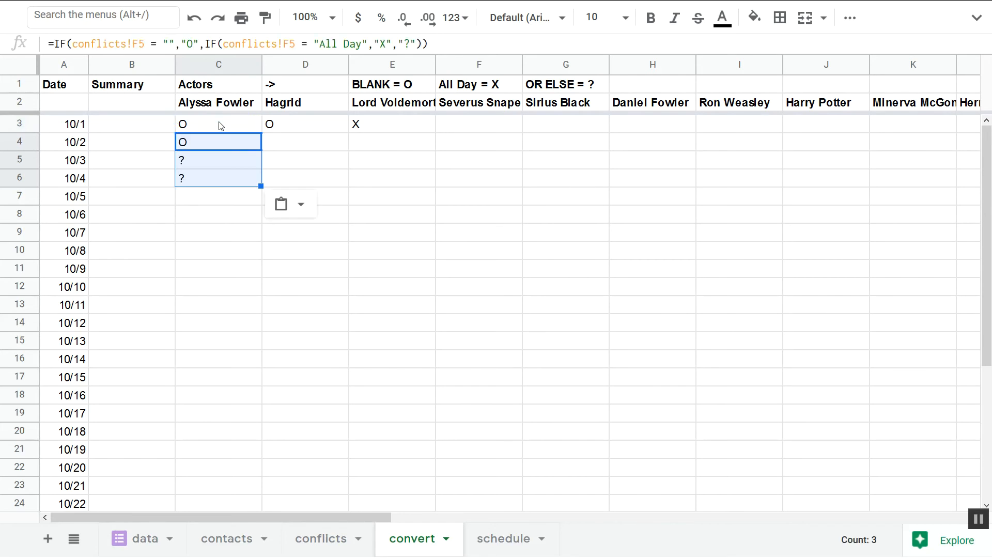
Review the converted availability symbols and their formulas in C3:C6.
{"action": "left_click", "coordinate": [221, 126]}
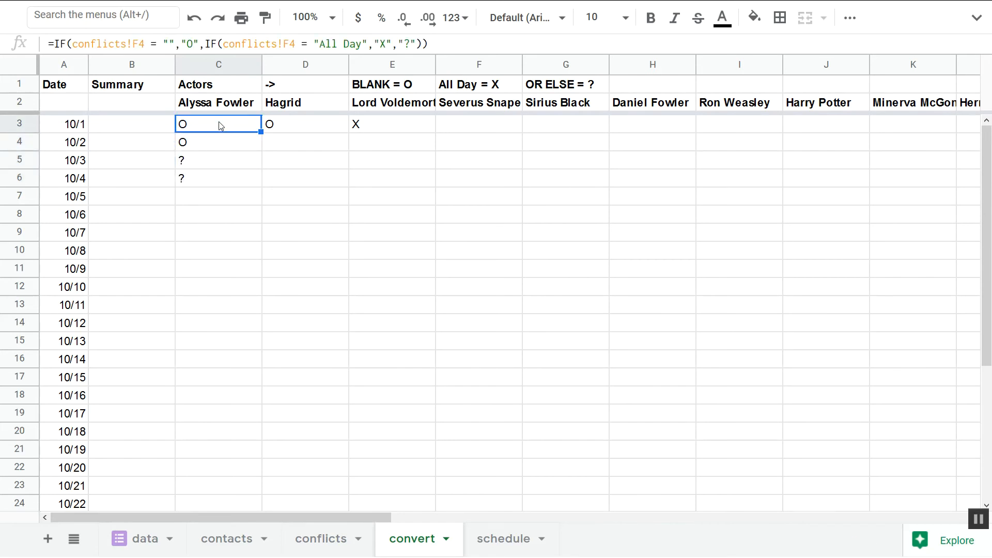
{"action": "key", "text": "Down"}
{"action": "key", "text": "Down"}
{"action": "key", "text": "Left"}
{"action": "key", "text": "Up"}
{"action": "key", "text": "Right"}
{"action": "key", "text": "Down"}
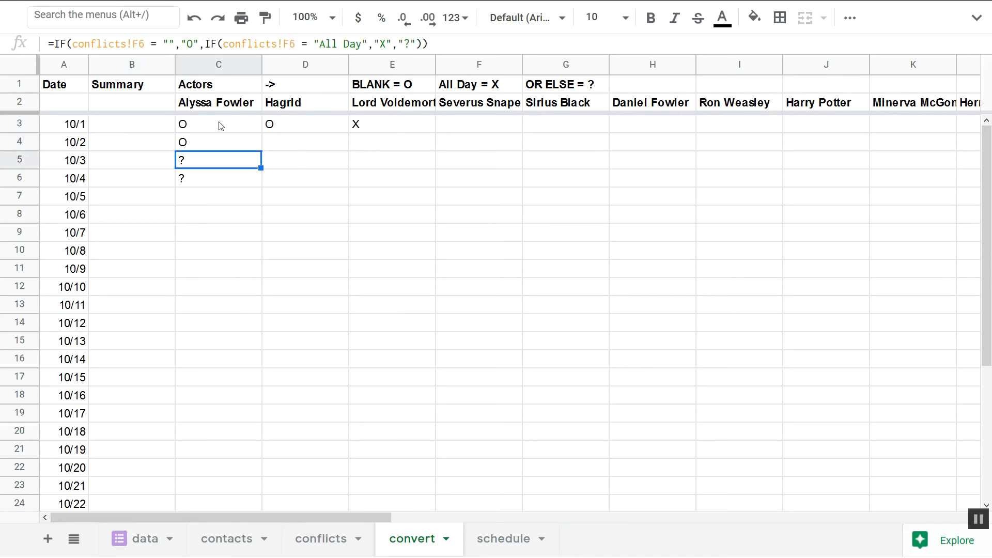
{"action": "key", "text": "Down"}
{"action": "key", "text": "Up"}
{"action": "key", "text": "Down"}
{"action": "key", "text": "Up"}
{"action": "key", "text": "Down"}
{"action": "key", "text": "Up"}
{"action": "key", "text": "Down"}
{"action": "key", "text": "Up"}
Examine the parts of C5's formula: the conflicts!F6 reference, the blank test and the nested "All Day" test.
{"action": "left_click_drag", "start_coordinate": [143, 43], "coordinate": [72, 43]}
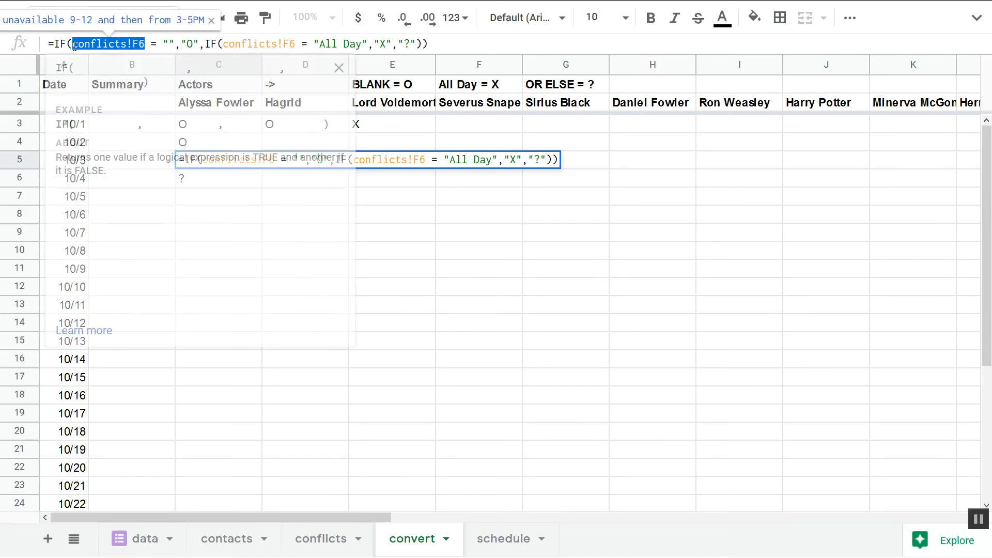
{"action": "left_click", "coordinate": [177, 44]}
{"action": "key", "text": "shift+Left"}
{"action": "key", "text": "shift+Left"}
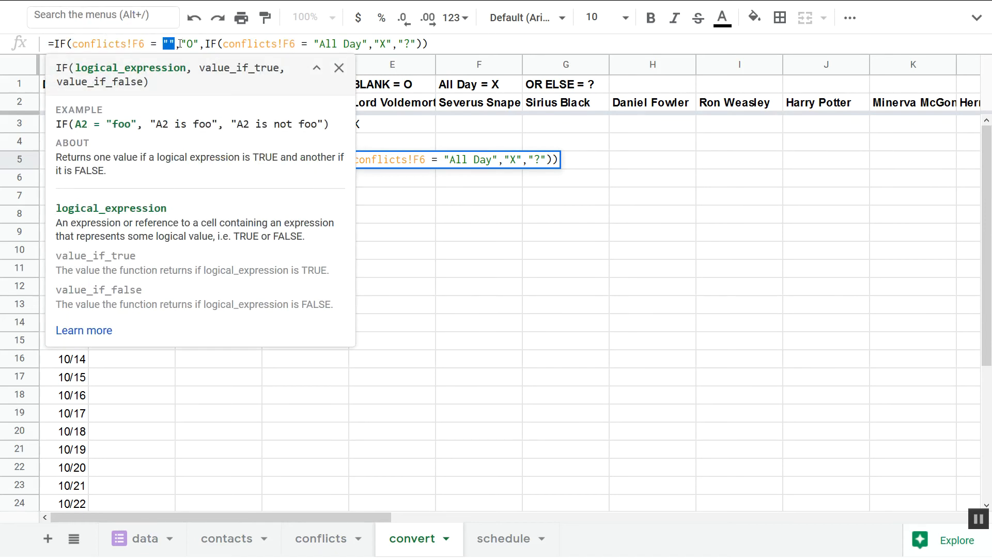
{"action": "left_click_drag", "start_coordinate": [222, 43], "coordinate": [374, 40]}
{"action": "left_click", "coordinate": [365, 46]}
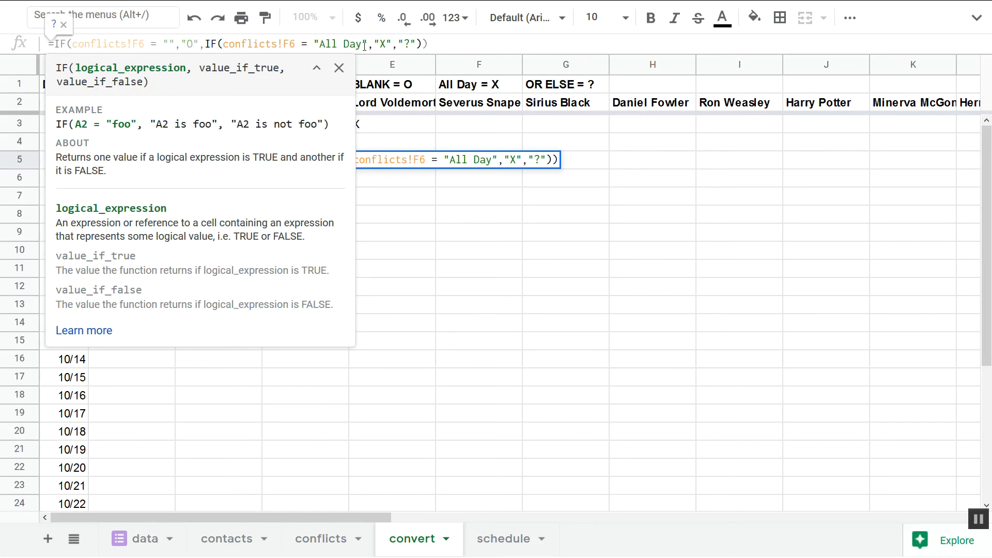
{"action": "key", "text": "Escape"}
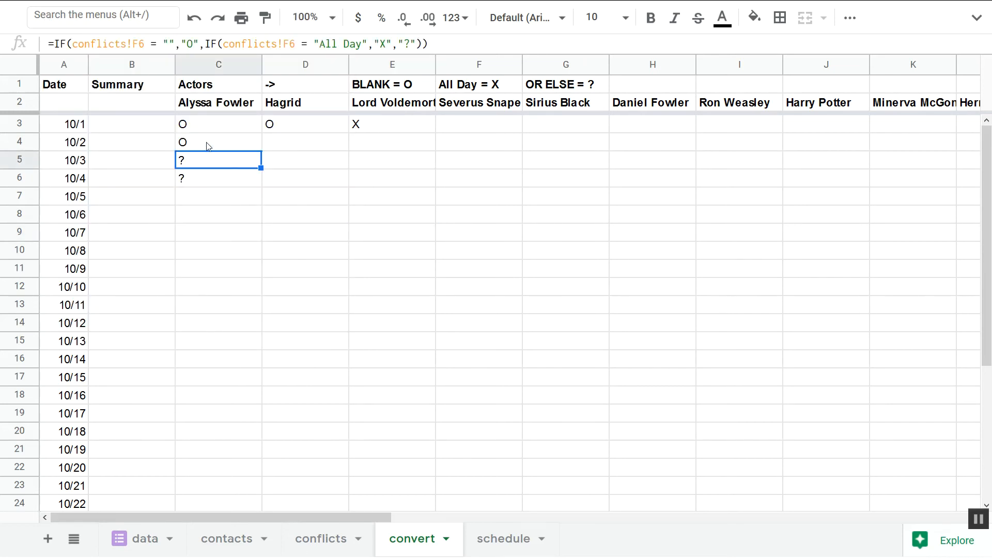
{"action": "left_click", "coordinate": [200, 129]}
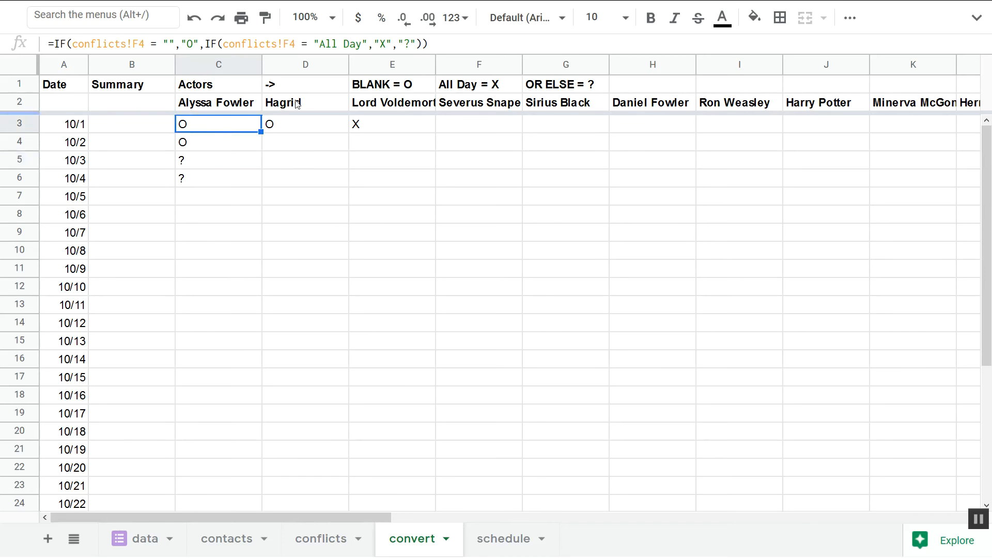
{"action": "left_click", "coordinate": [260, 183], "text": "ctrl"}
{"action": "key", "text": "ctrl+c"}
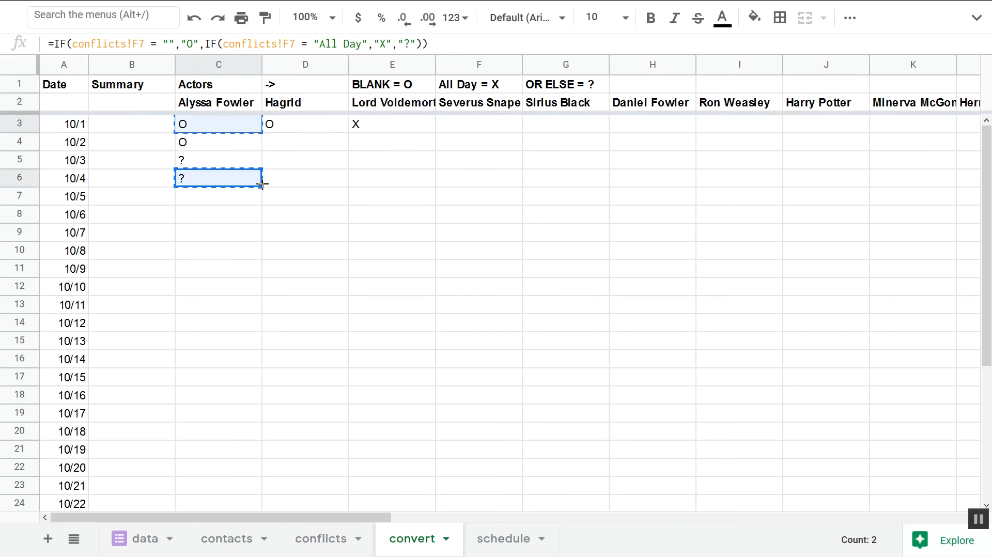
Copy the formula in C3 to the whole range C3:Z33, covering all October dates.
{"action": "left_click", "coordinate": [246, 131]}
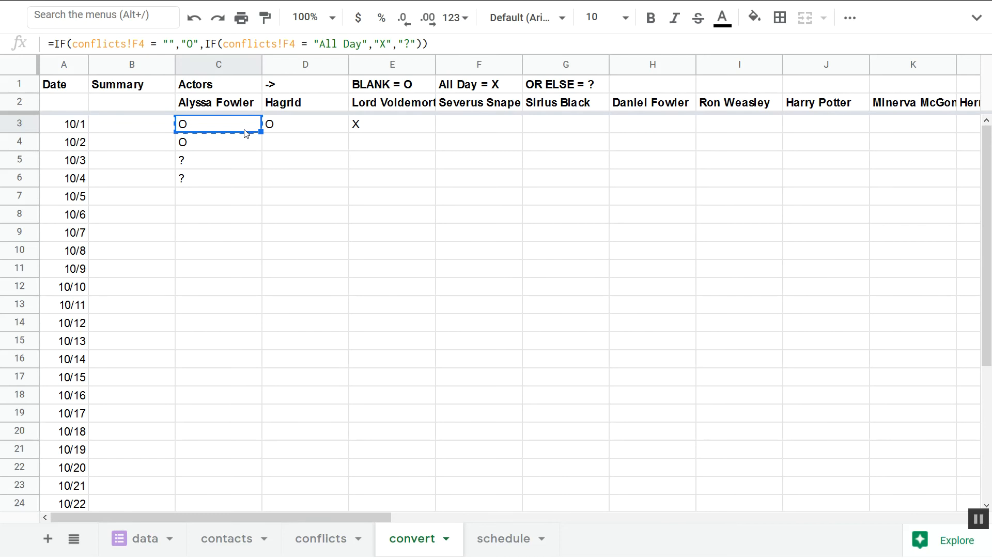
{"action": "key", "text": "ctrl+shift+Down"}
{"action": "key", "text": "ctrl+shift+Down"}
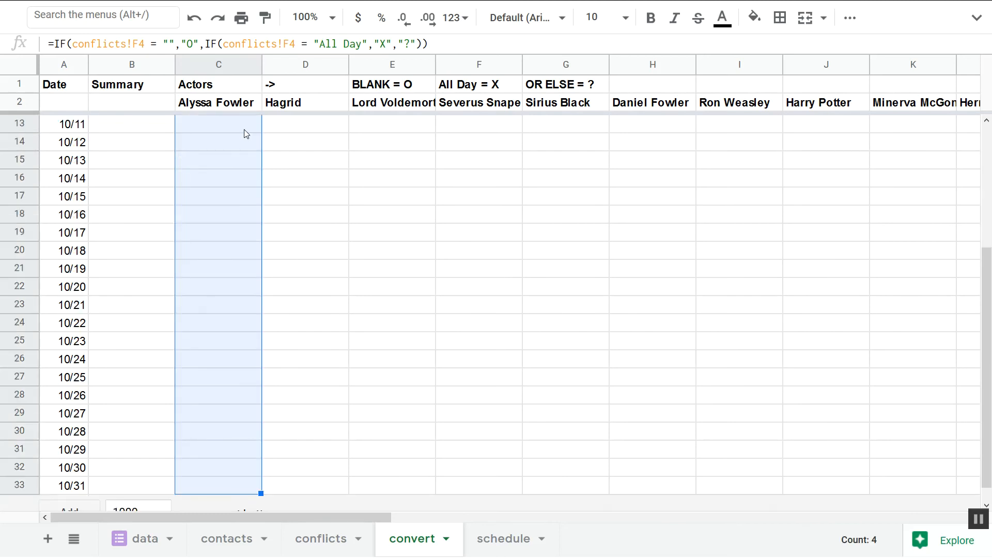
{"action": "key", "text": "shift+Right"}
{"action": "key", "text": "shift+Right"}
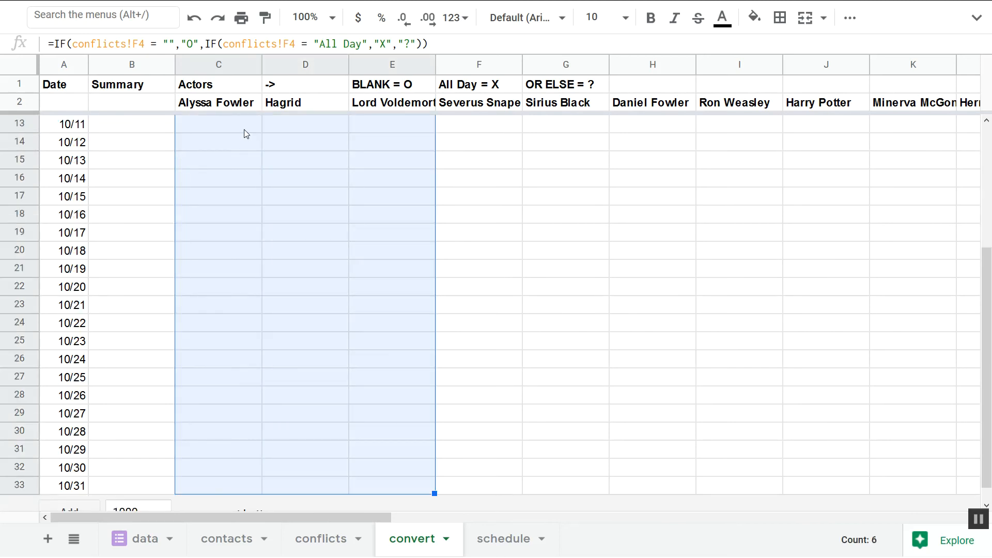
{"action": "key", "text": "ctrl+shift+Right"}
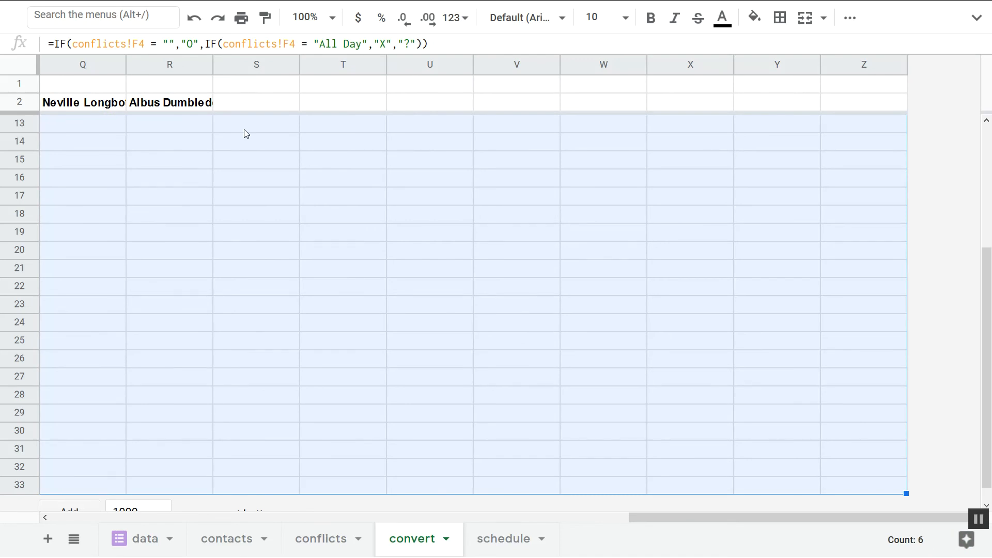
{"action": "key", "text": "ctrl+v"}
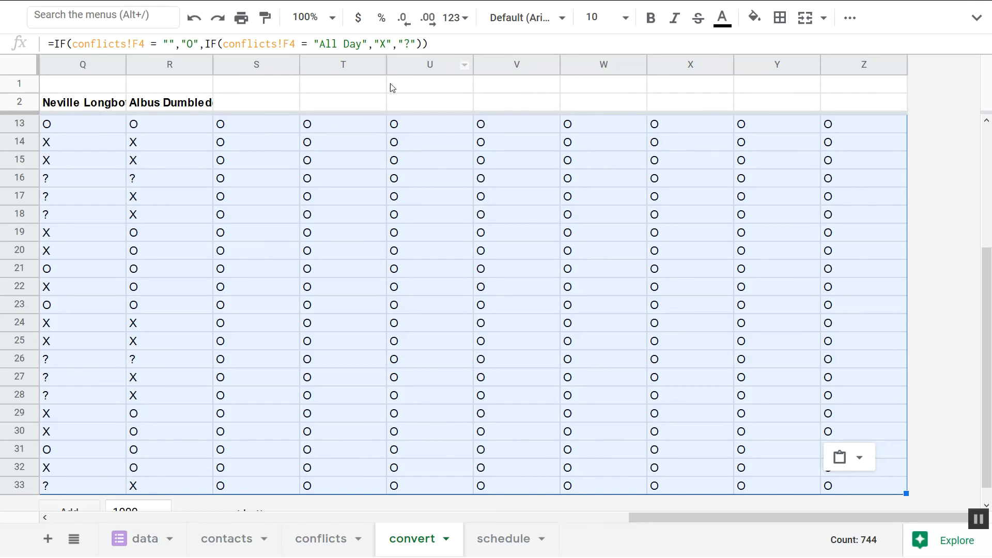
Inspect the header cells S2:Z2 and the formula in U8, and look over the filled grid back to column A.
{"action": "left_click_drag", "start_coordinate": [265, 102], "coordinate": [858, 114]}
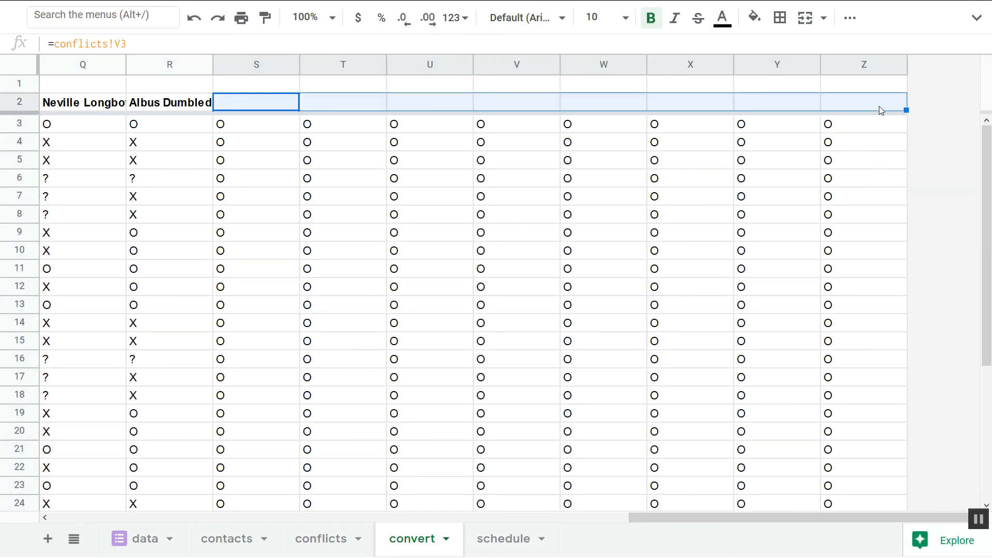
{"action": "left_click", "coordinate": [398, 216]}
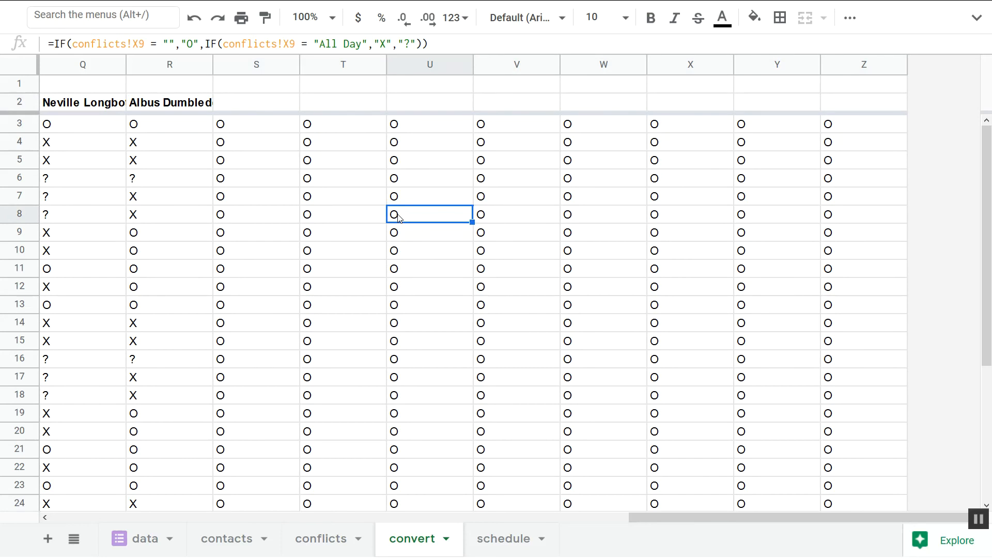
{"action": "scroll", "coordinate": [398, 216], "scroll_direction": "left", "scroll_amount": 15}
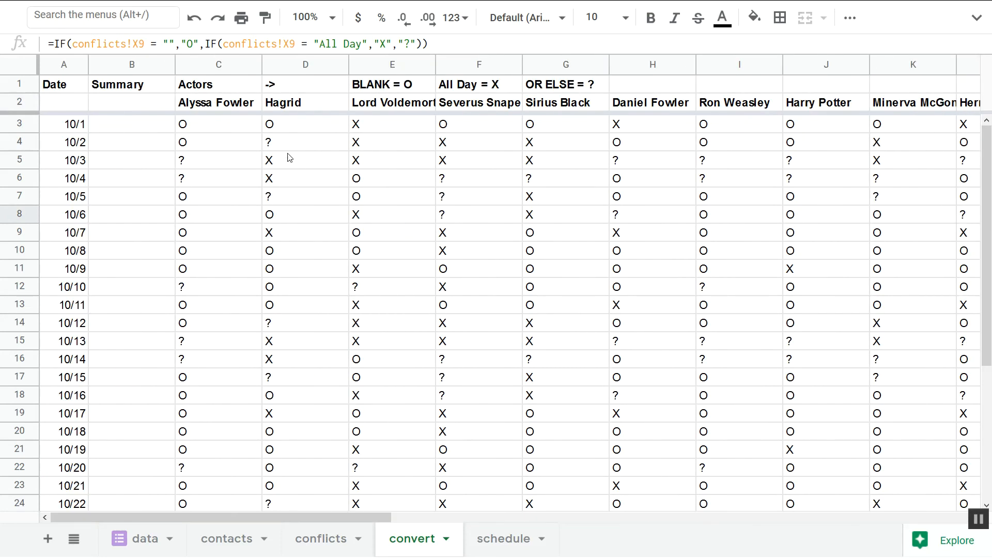
{"action": "left_click_drag", "start_coordinate": [228, 132], "coordinate": [755, 366]}
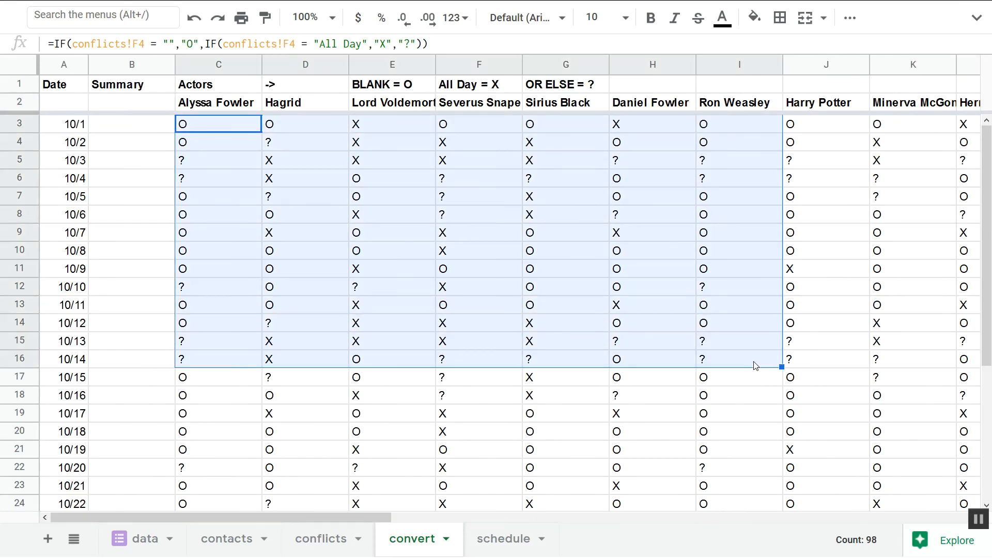
{"action": "left_click", "coordinate": [693, 391]}
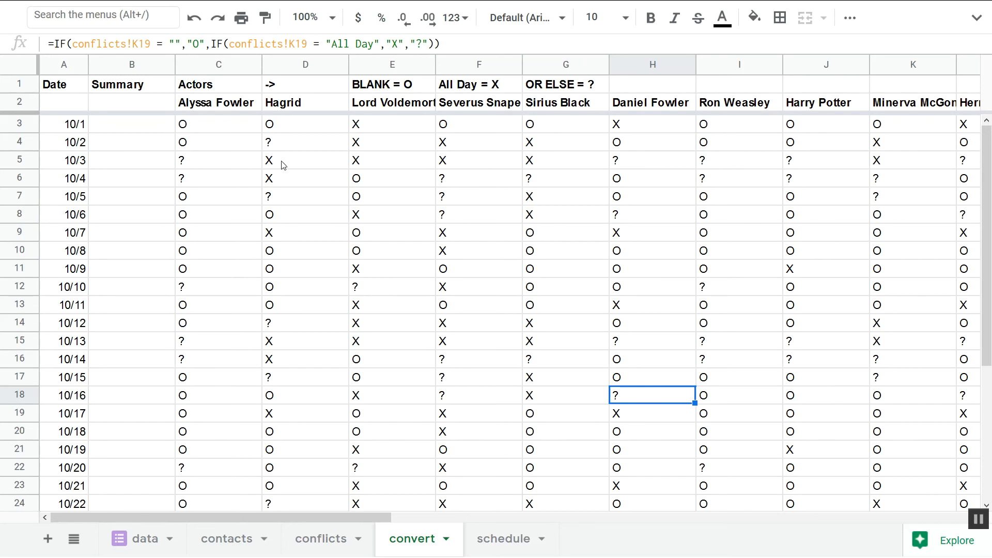
{"action": "left_click", "coordinate": [124, 131]}
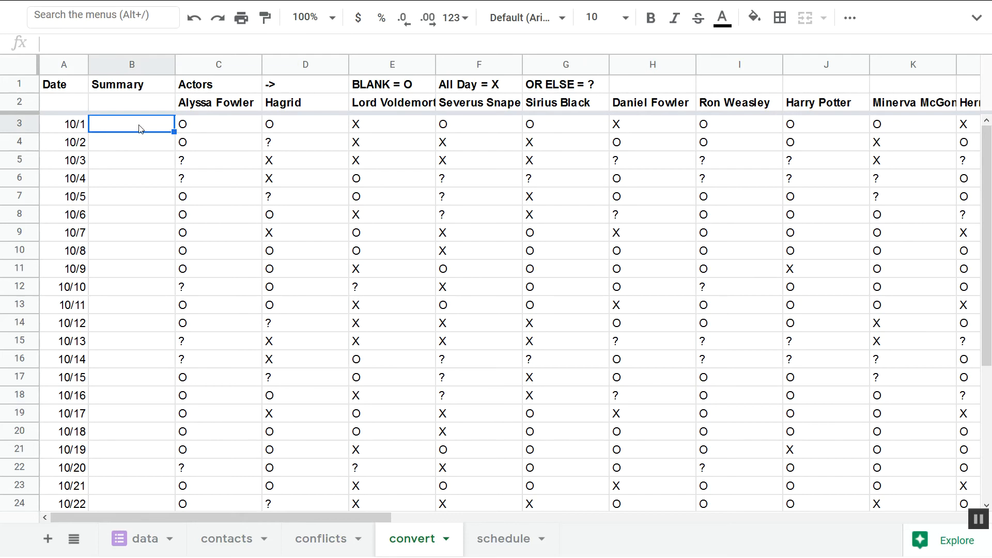
Make the formula in C3 return empty text ("") when conflicts!F4 is blank.
{"action": "left_click", "coordinate": [250, 126]}
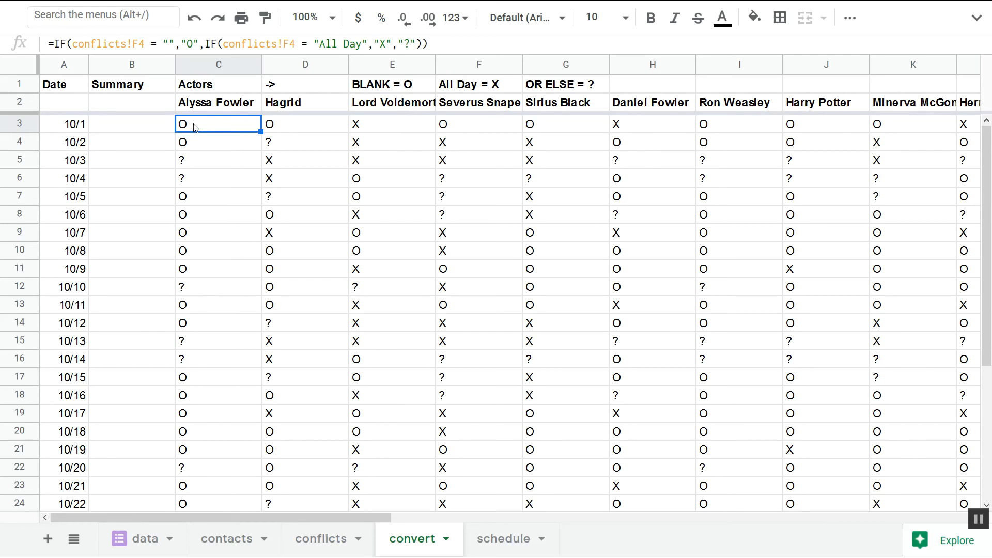
{"action": "left_click", "coordinate": [192, 44]}
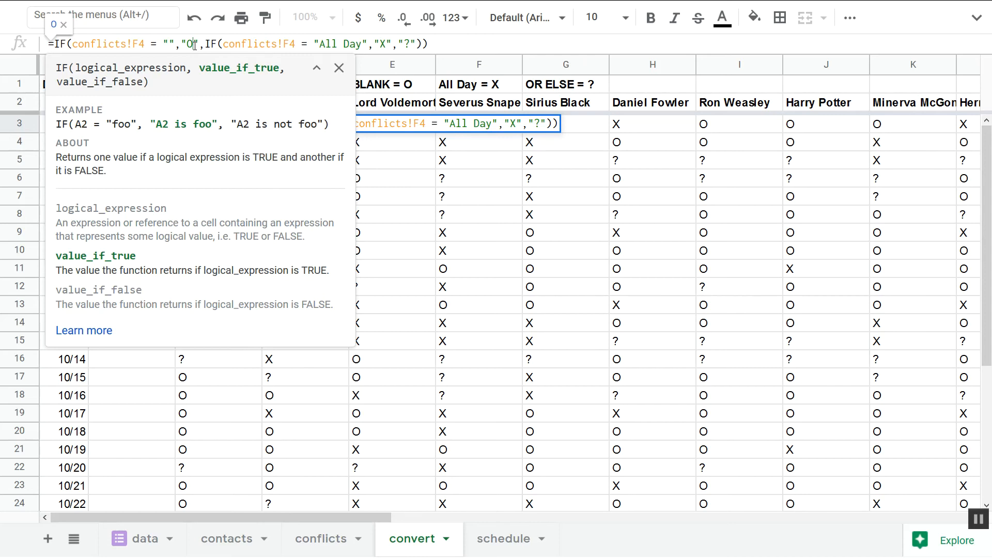
{"action": "key", "text": "BackSpace"}
{"action": "key", "text": "Return"}
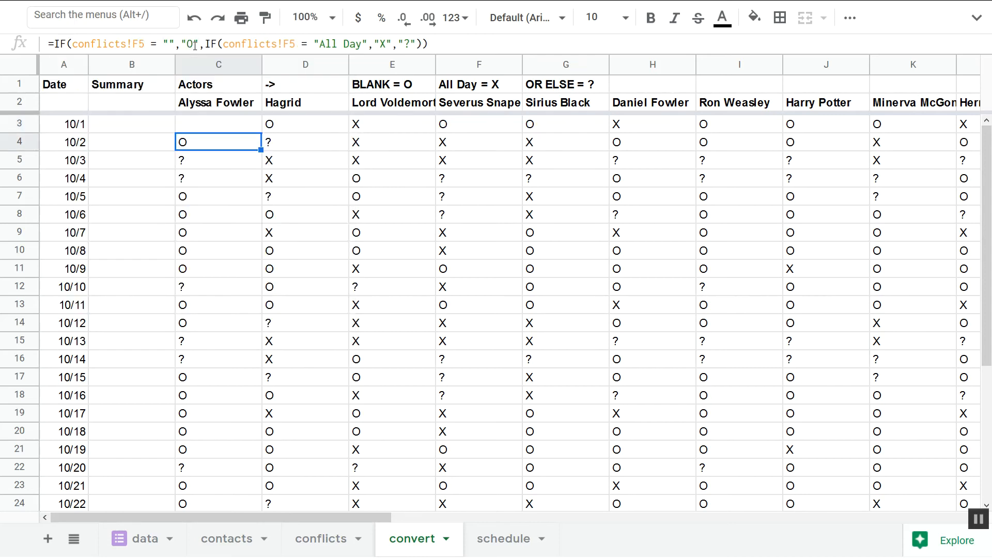
Set C3's nested IF to return "X-NAME" for "All Day" and "?-NAME" for any other entry.
{"action": "left_click", "coordinate": [217, 122]}
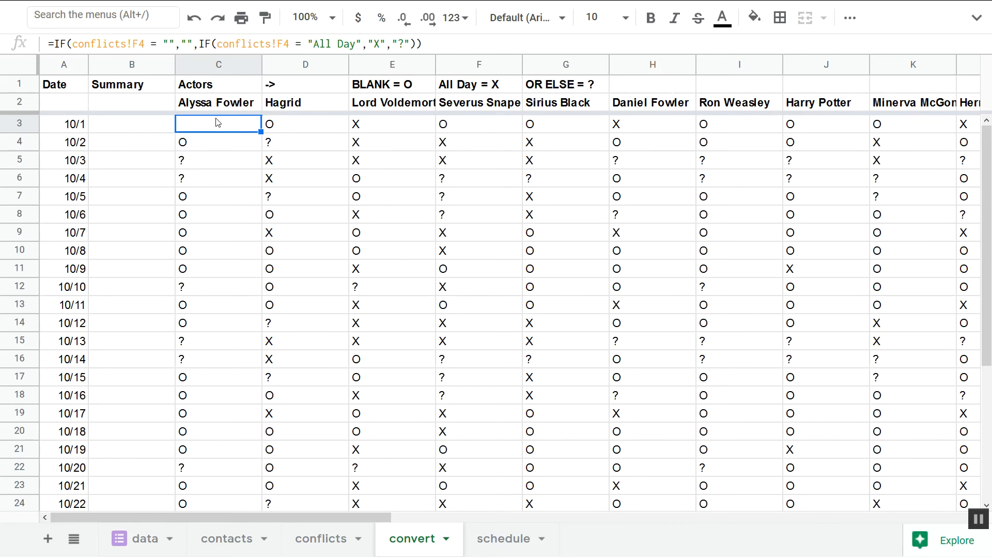
{"action": "left_click", "coordinate": [380, 43]}
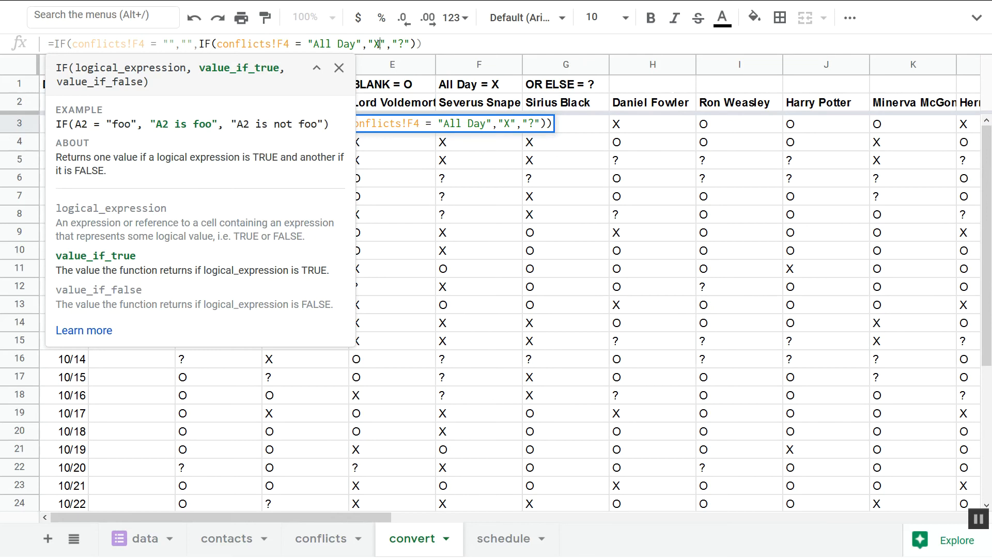
{"action": "type", "text": "-NAME"}
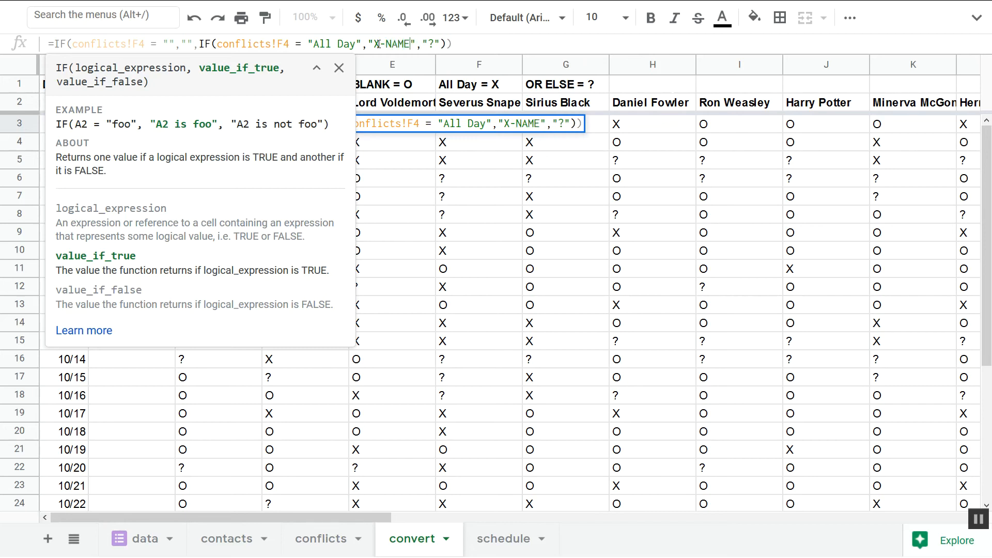
{"action": "left_click", "coordinate": [435, 44]}
{"action": "type", "text": "-"}
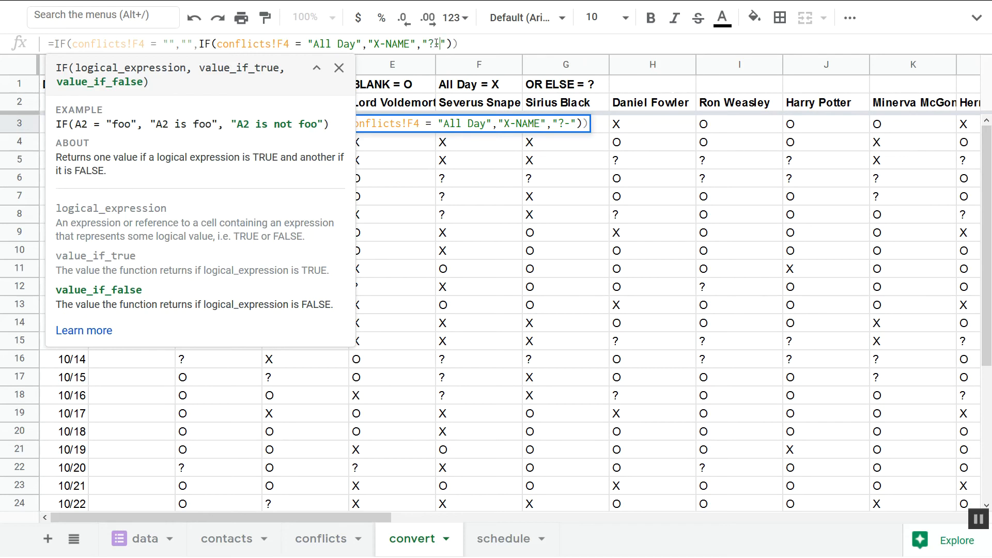
{"action": "type", "text": "NAME"}
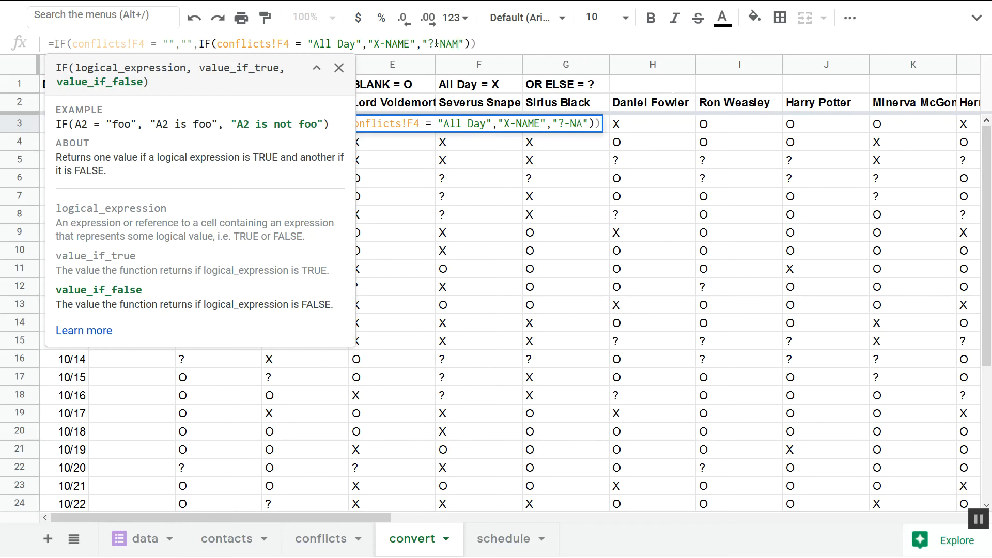
{"action": "key", "text": "Return"}
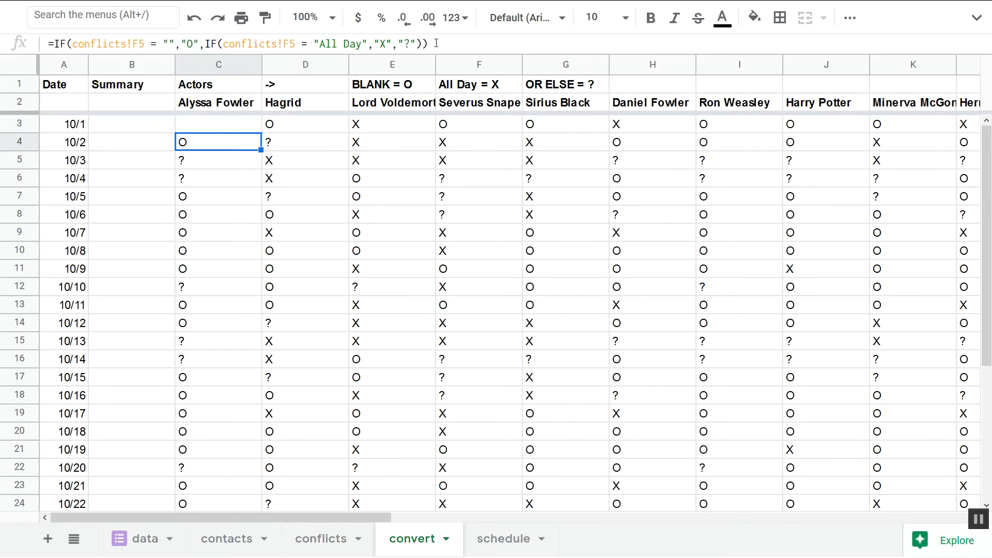
Copy the revised C3 formula over the whole availability grid C3:Z33.
{"action": "left_click", "coordinate": [224, 126]}
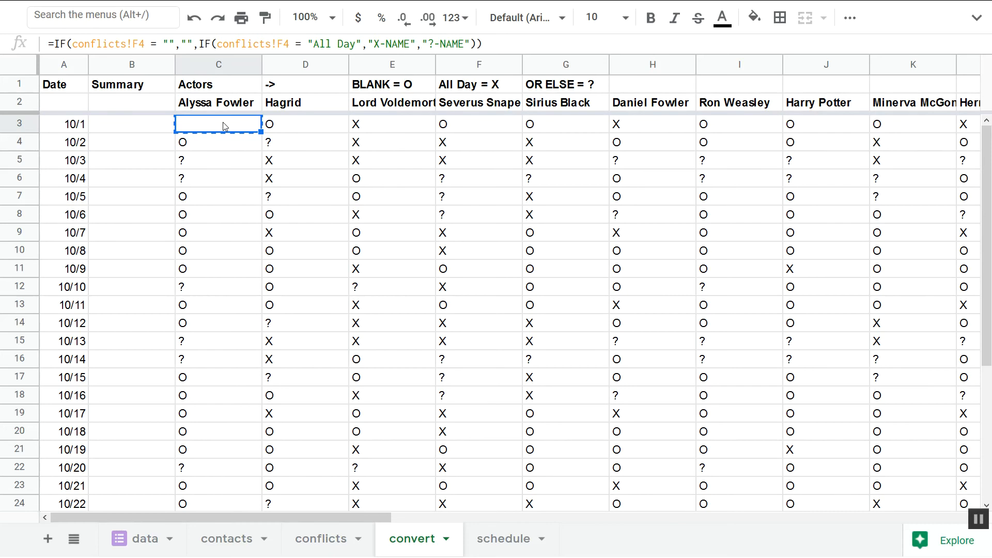
{"action": "key", "text": "ctrl+shift+Down"}
{"action": "key", "text": "ctrl+shift+Right"}
{"action": "key", "text": "ctrl+v"}
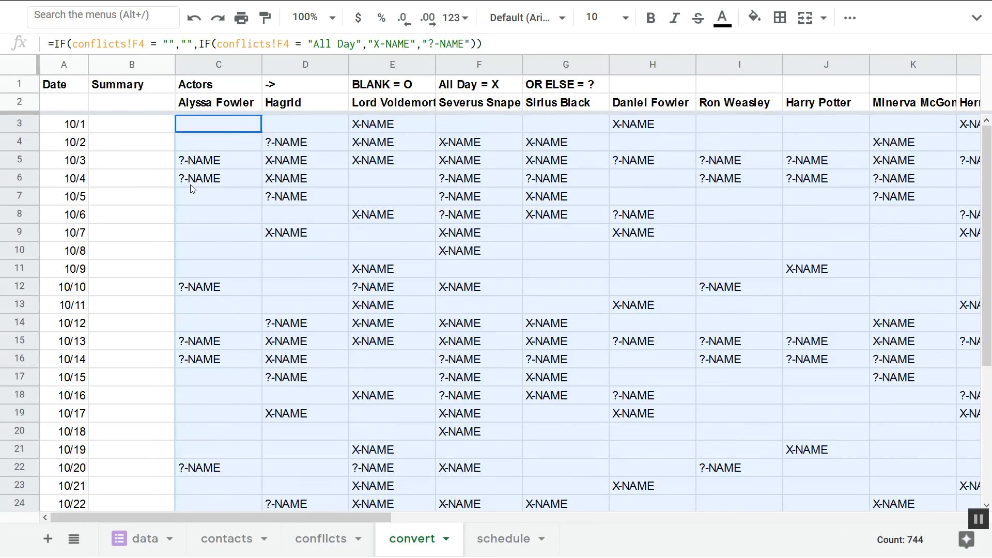
Examine the refilled grid and the "X-NAME" result text within E3's formula.
{"action": "left_click", "coordinate": [280, 143]}
{"action": "left_click", "coordinate": [244, 130]}
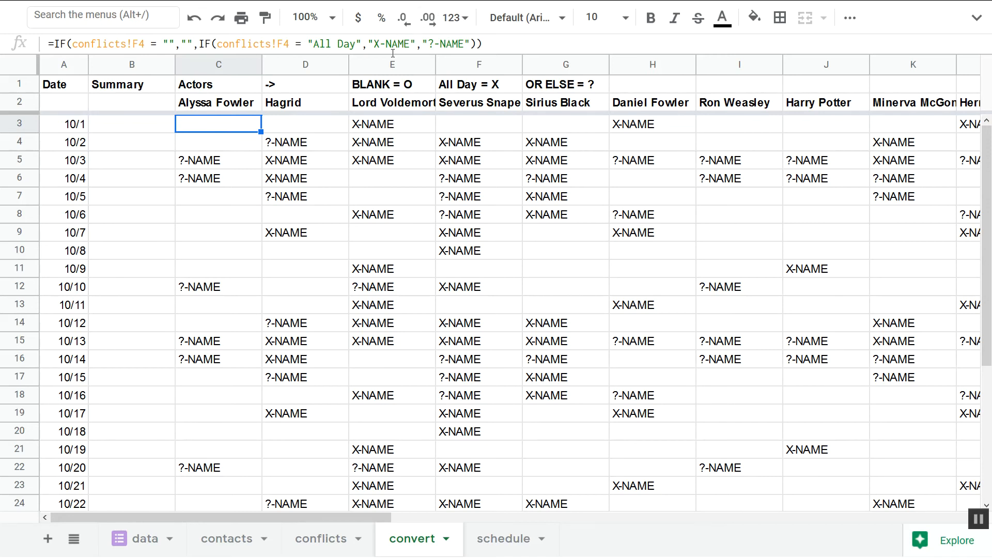
{"action": "left_click", "coordinate": [367, 126]}
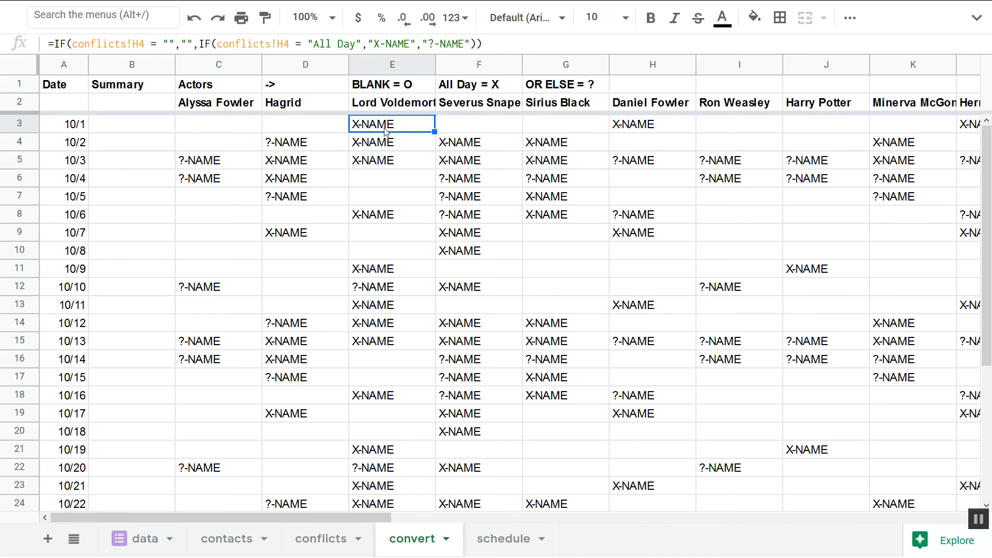
{"action": "double_click", "coordinate": [402, 45]}
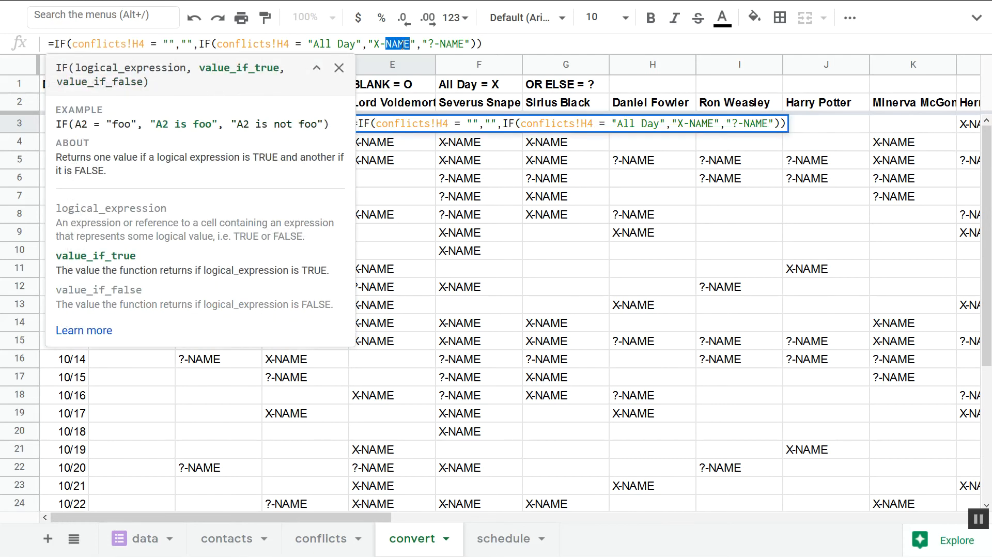
{"action": "key", "text": "Escape"}
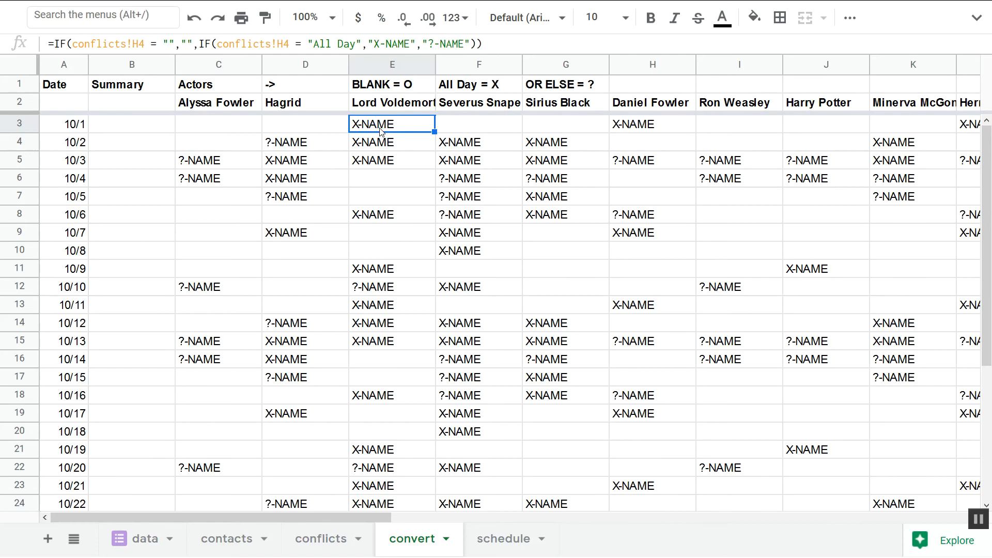
{"action": "double_click", "coordinate": [406, 44]}
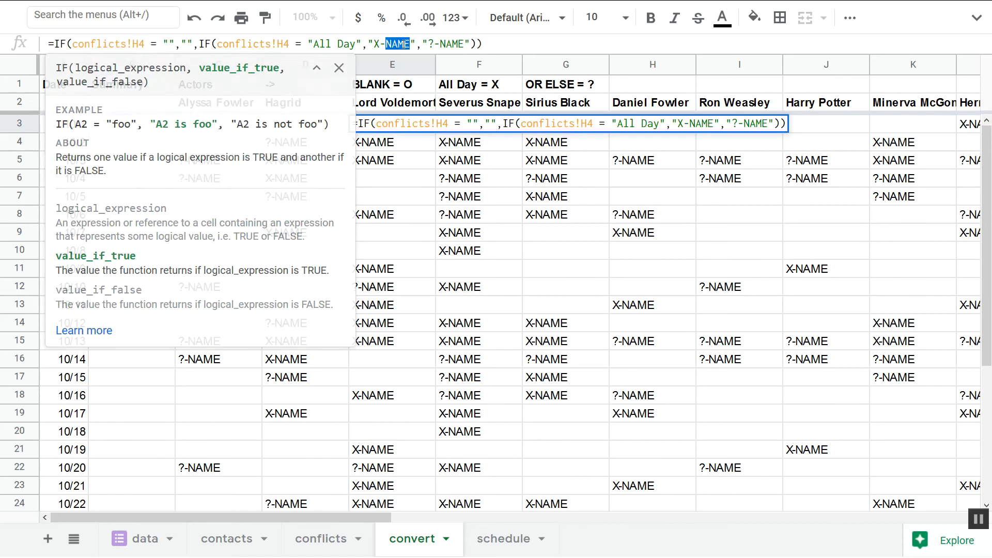
{"action": "left_click_drag", "start_coordinate": [417, 45], "coordinate": [368, 44]}
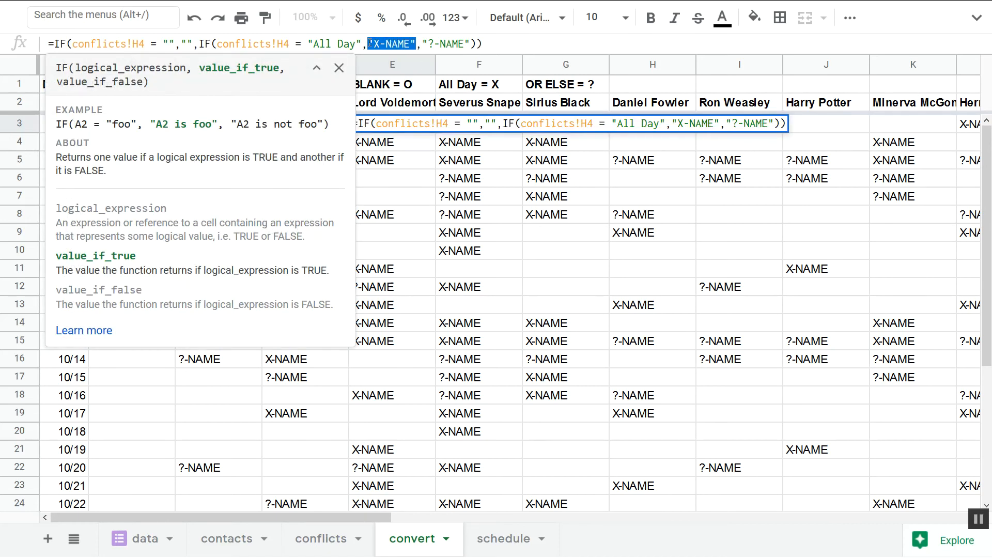
{"action": "left_click", "coordinate": [417, 45]}
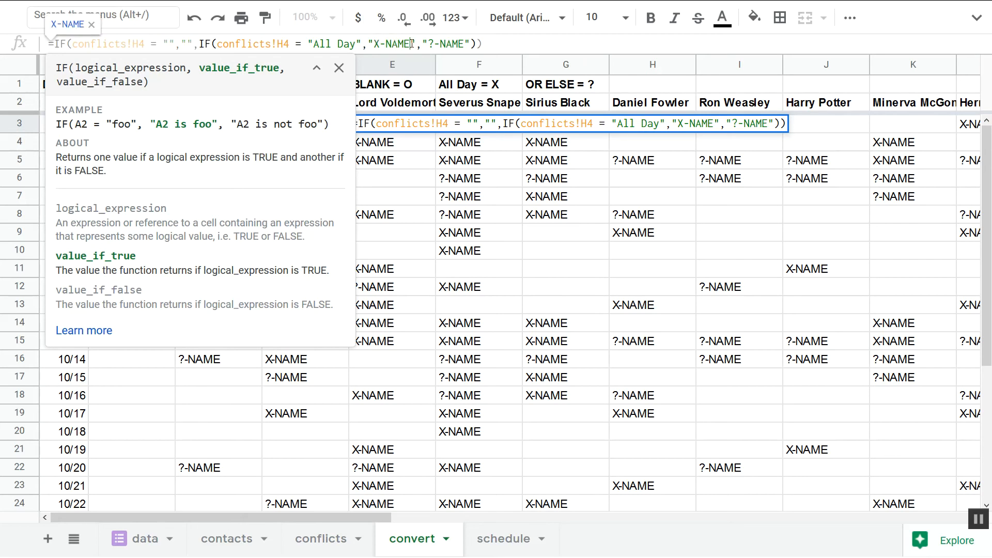
{"action": "left_click_drag", "start_coordinate": [416, 45], "coordinate": [368, 45]}
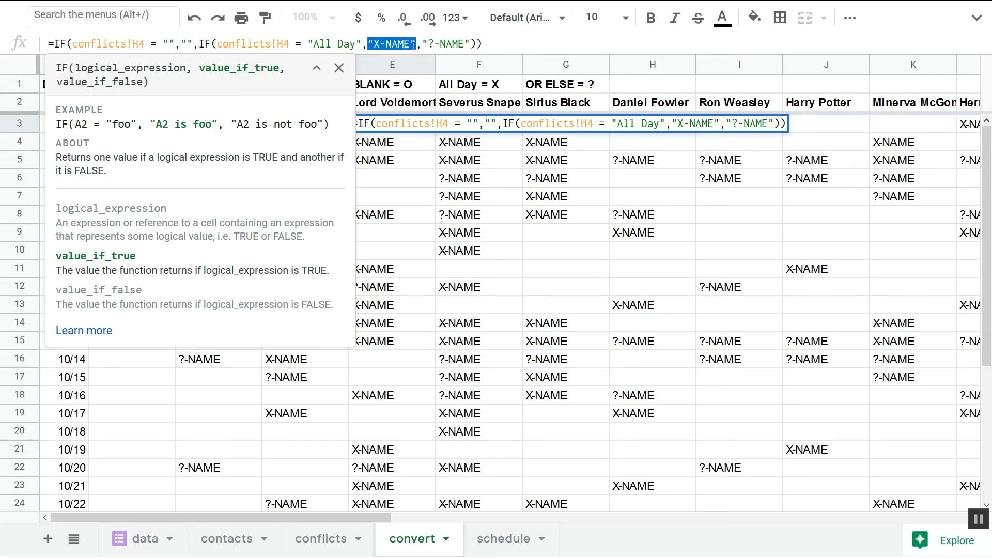
Replace NAME in E3's "X-NAME" result with the header cell reference E2, placed directly after the quoted "X-".
{"action": "left_click", "coordinate": [415, 44]}
{"action": "key", "text": "BackSpace"}
{"action": "key", "text": "BackSpace"}
{"action": "key", "text": "BackSpace"}
{"action": "key", "text": "BackSpace"}
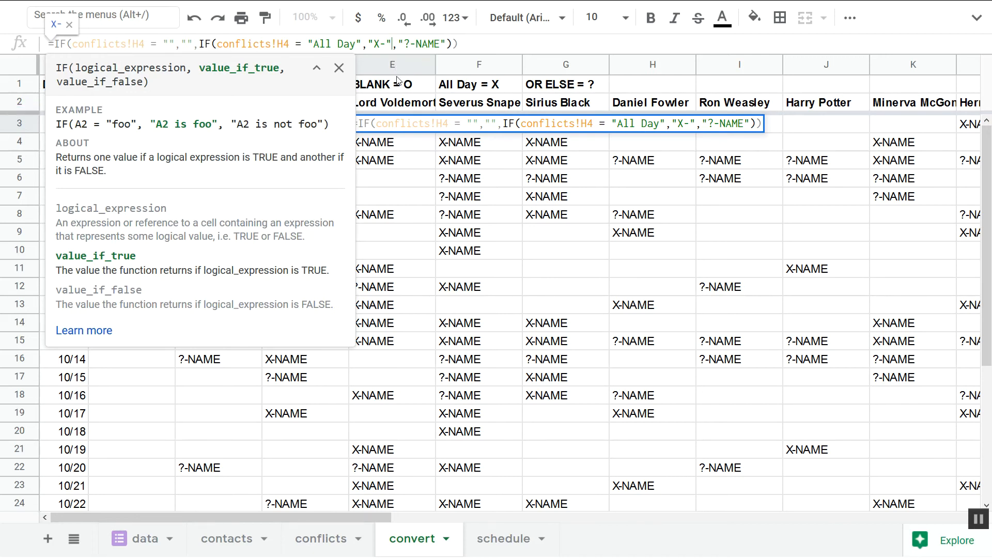
{"action": "type", "text": "E2"}
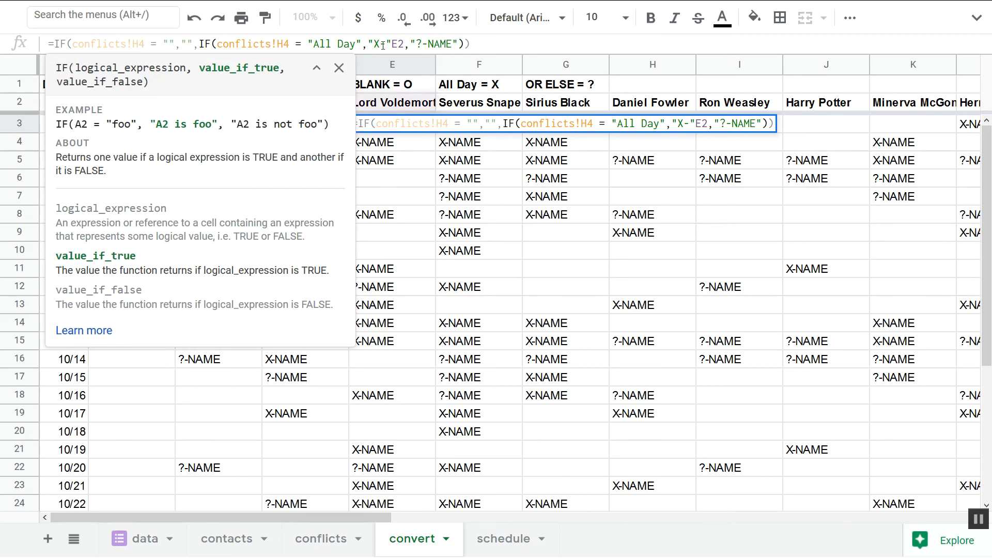
{"action": "key", "text": "Return"}
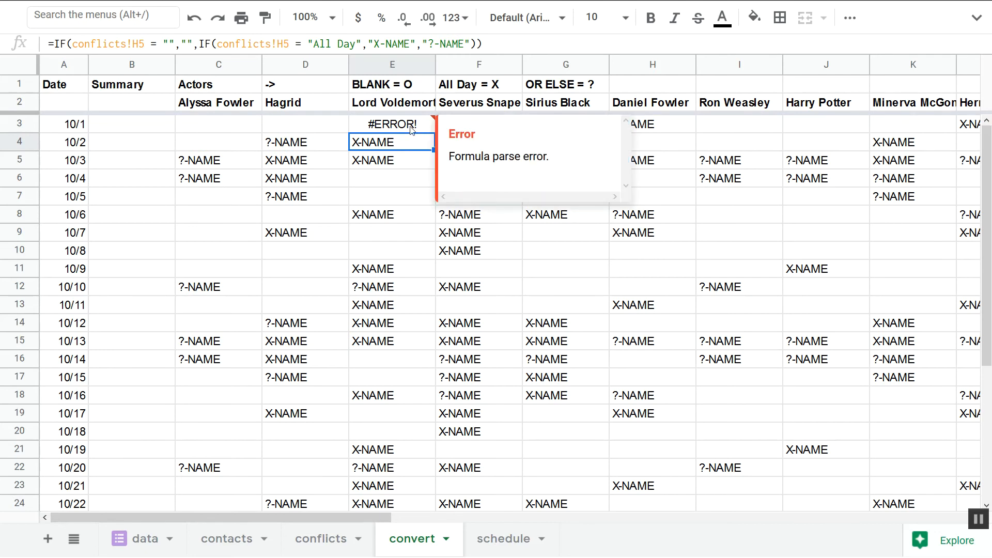
Join the "X-" text and the E2 reference in E3's formula with an ampersand, giving "X-"&E2.
{"action": "left_click", "coordinate": [411, 130]}
{"action": "key", "text": "Return"}
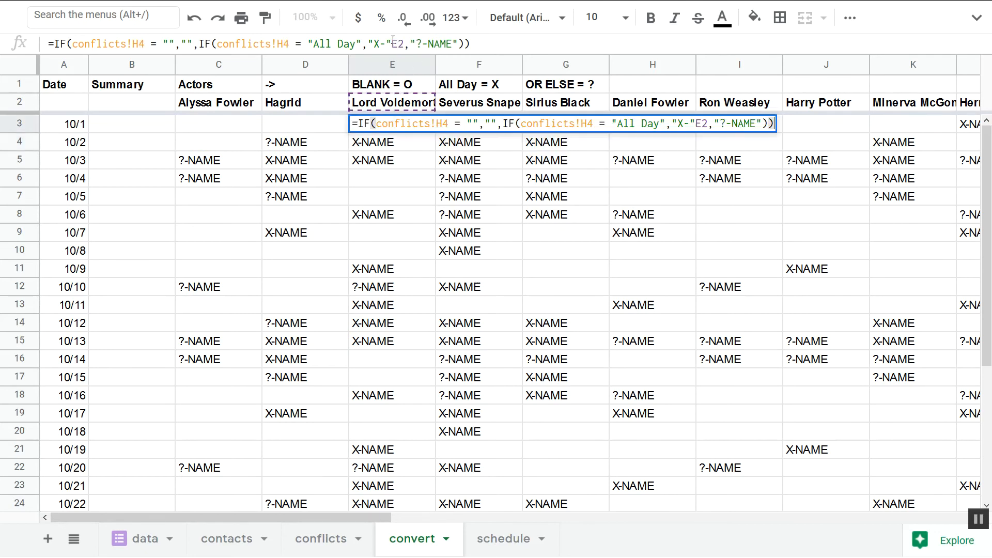
{"action": "left_click_drag", "start_coordinate": [370, 44], "coordinate": [392, 42]}
{"action": "left_click", "coordinate": [392, 44]}
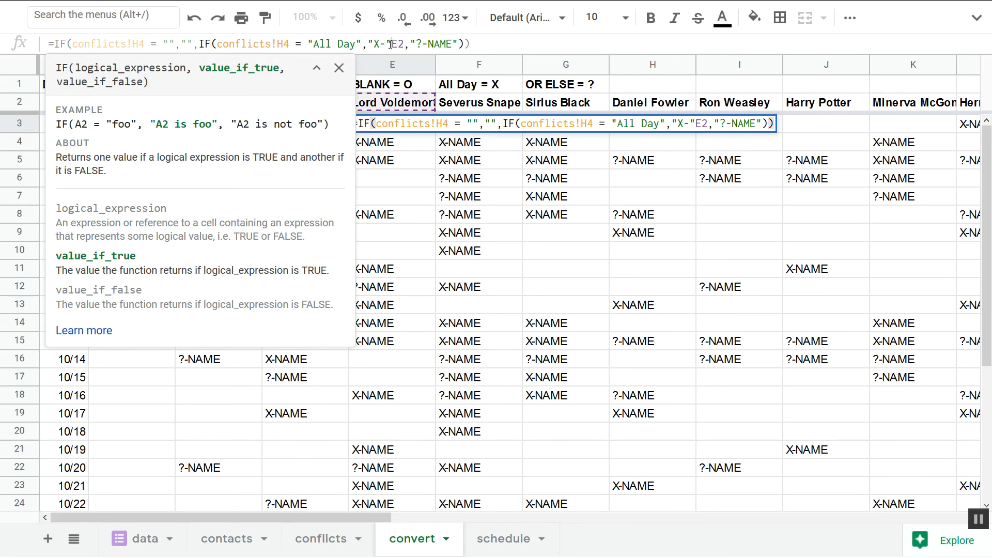
{"action": "type", "text": "&"}
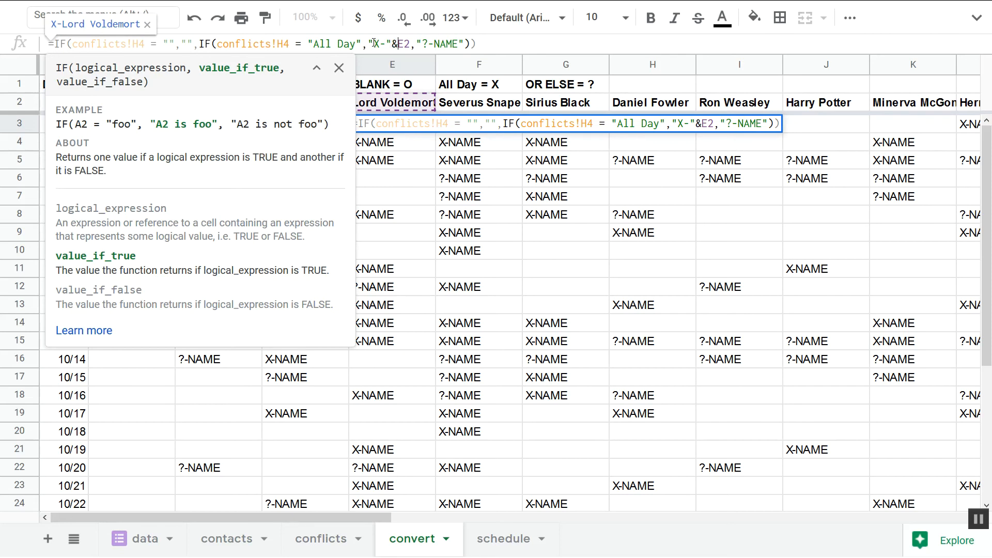
{"action": "left_click_drag", "start_coordinate": [368, 43], "coordinate": [412, 44]}
{"action": "left_click", "coordinate": [410, 43]}
{"action": "key", "text": "Return"}
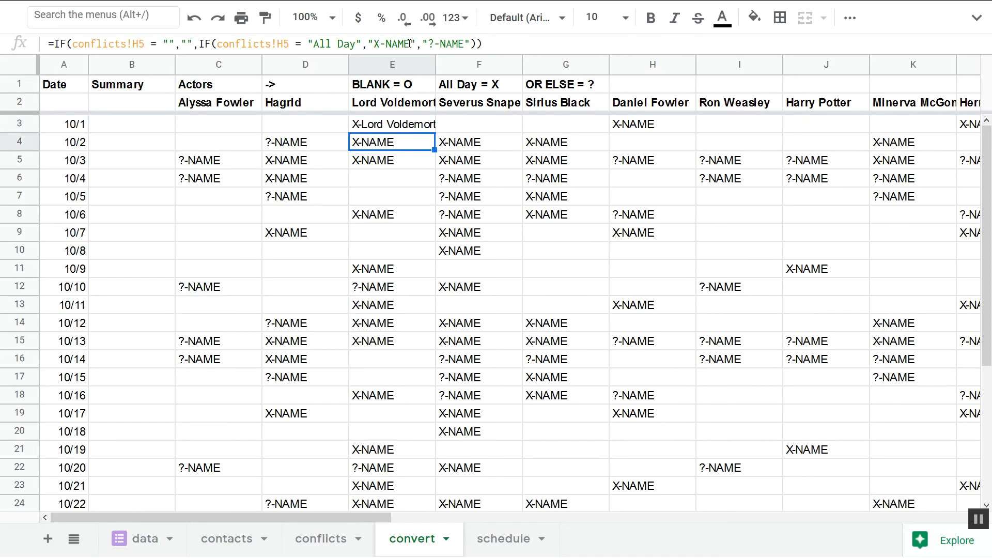
Check the &E2 part of E3's formula and copy the formula down into E4:E5.
{"action": "left_click", "coordinate": [381, 126]}
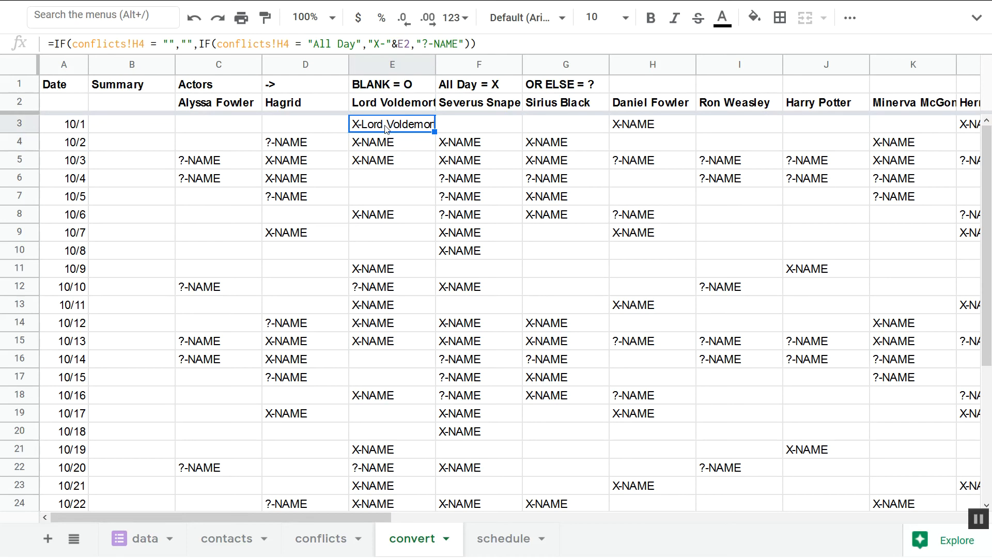
{"action": "left_click", "coordinate": [411, 46]}
{"action": "left_click_drag", "start_coordinate": [409, 44], "coordinate": [392, 44]}
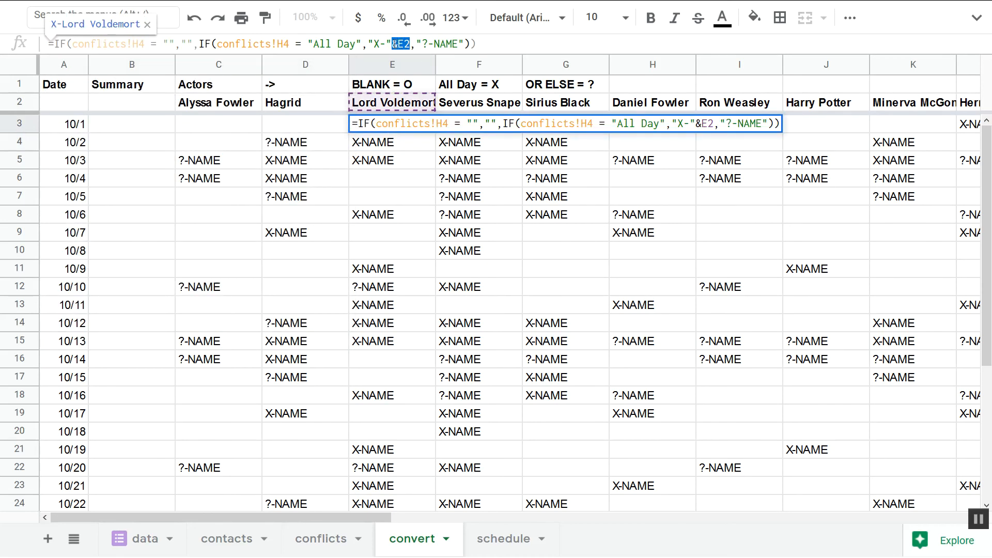
{"action": "left_click", "coordinate": [403, 44]}
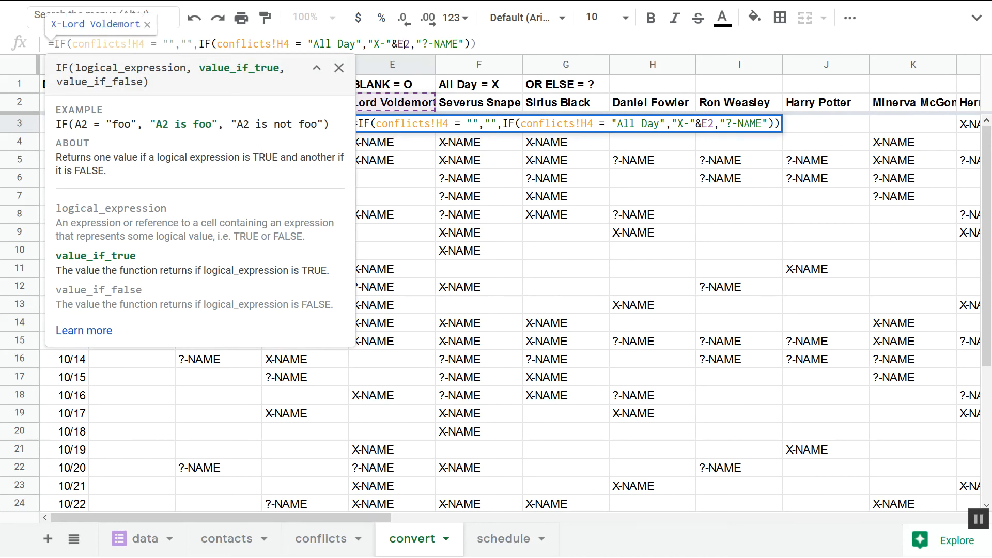
{"action": "left_click", "coordinate": [390, 188]}
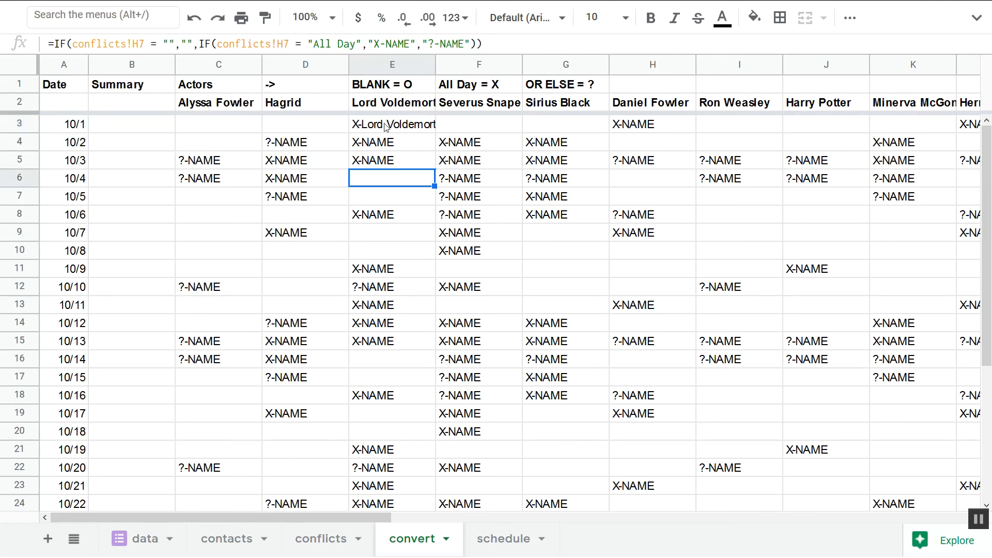
{"action": "left_click", "coordinate": [385, 127]}
{"action": "key", "text": "shift+Down"}
{"action": "key", "text": "shift+Down"}
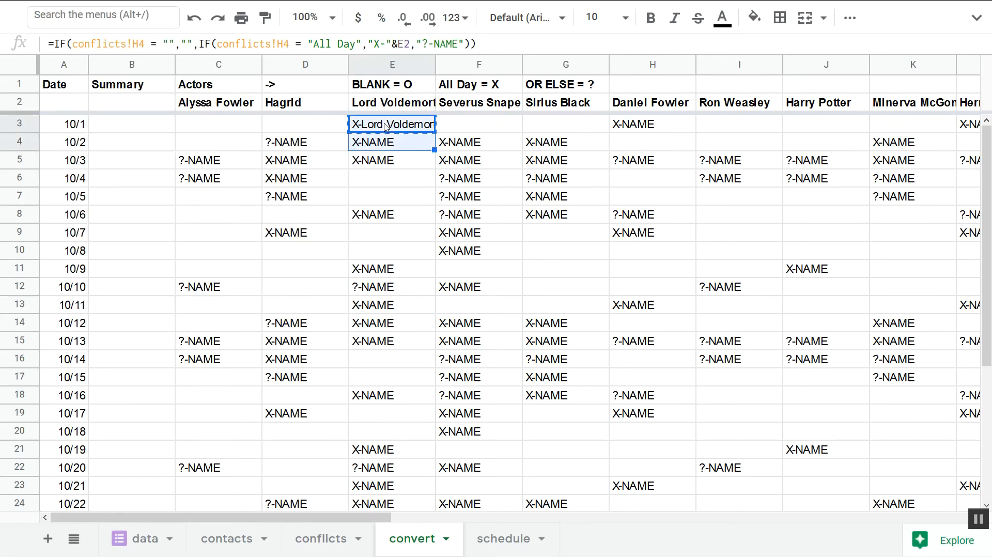
{"action": "key", "text": "ctrl+v"}
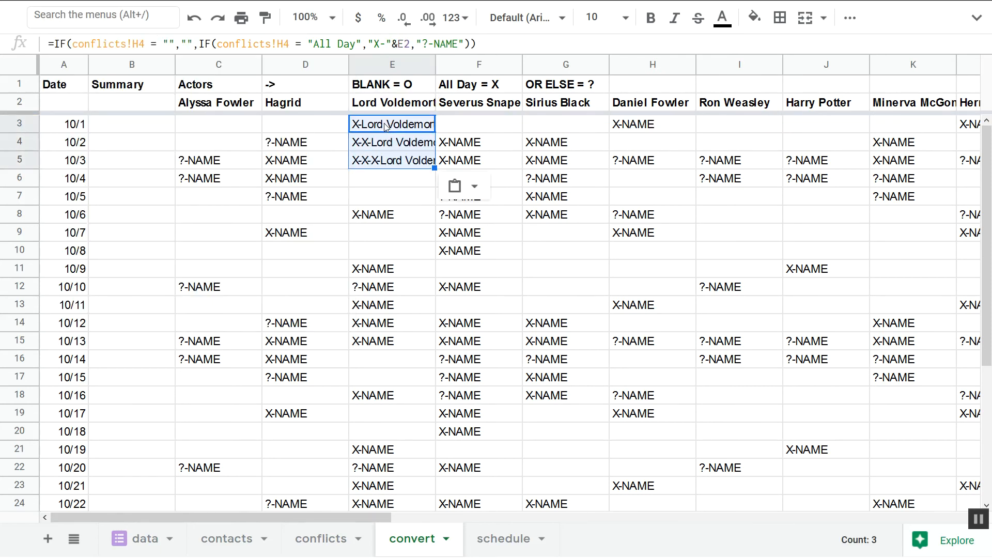
Examine the header reference after the ampersand in E4's copied formula, and discard the stray edit.
{"action": "left_click", "coordinate": [377, 141]}
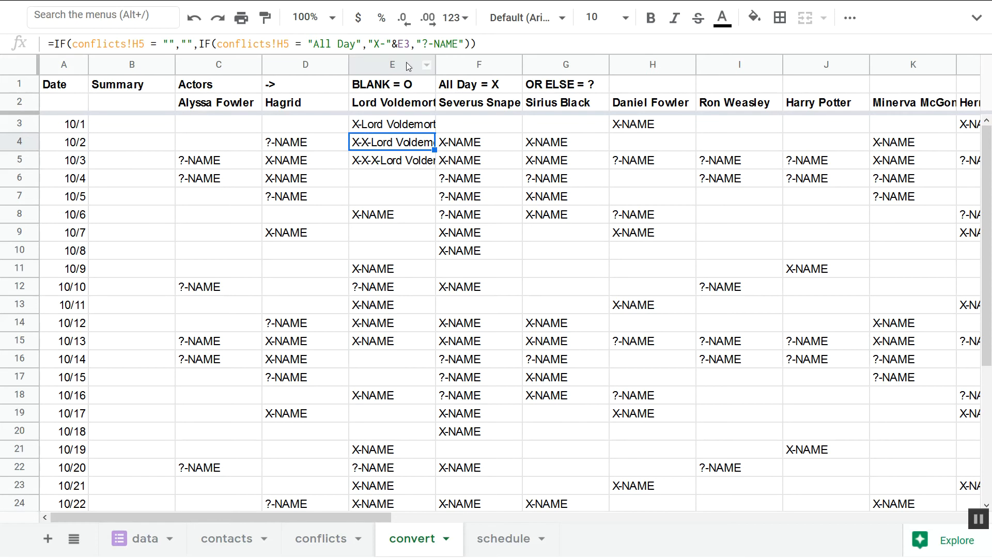
{"action": "left_click", "coordinate": [407, 44]}
{"action": "double_click", "coordinate": [403, 44]}
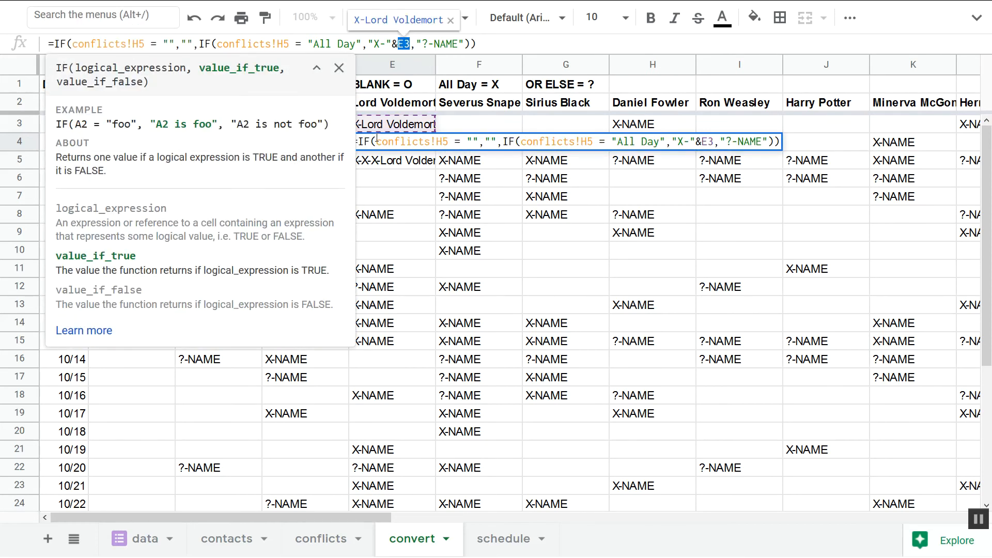
{"action": "left_click", "coordinate": [363, 140]}
{"action": "left_click", "coordinate": [356, 141]}
{"action": "key", "text": "Left"}
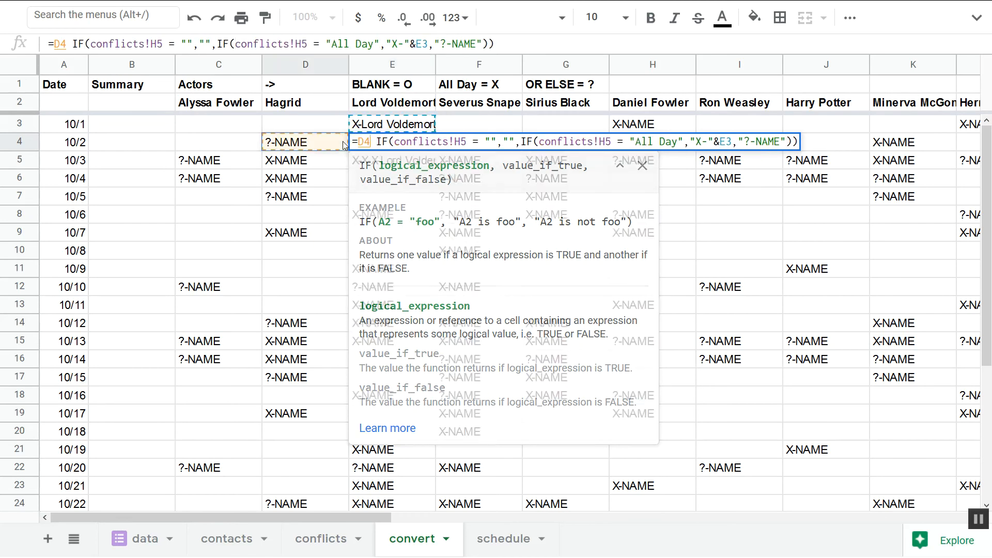
{"action": "key", "text": "Escape"}
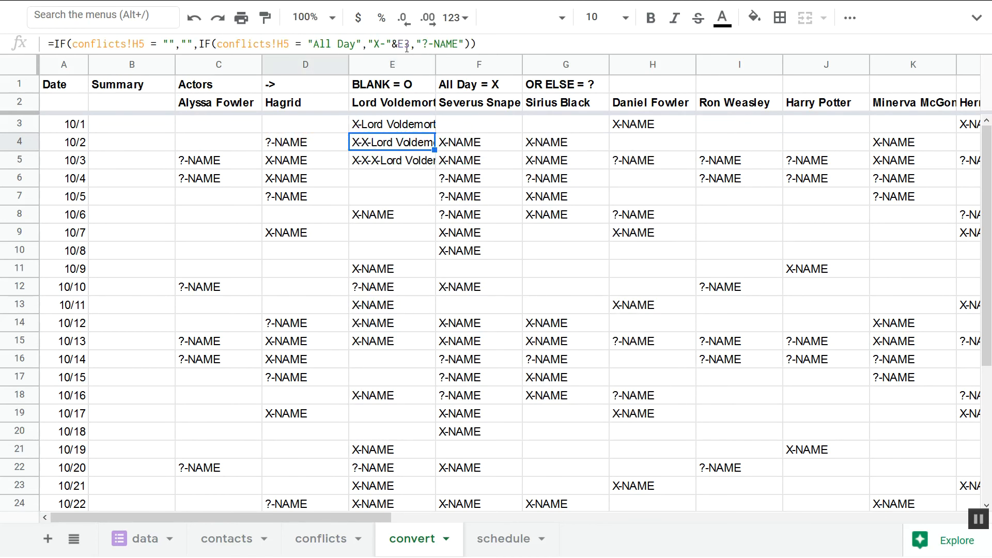
Compare the formulas in E2 through E5 to see how the name reference shifts from row to row.
{"action": "key", "text": "Down"}
{"action": "key", "text": "Up"}
{"action": "key", "text": "Up"}
{"action": "key", "text": "Down"}
{"action": "key", "text": "Down"}
{"action": "key", "text": "Up"}
{"action": "key", "text": "Up"}
{"action": "key", "text": "Up"}
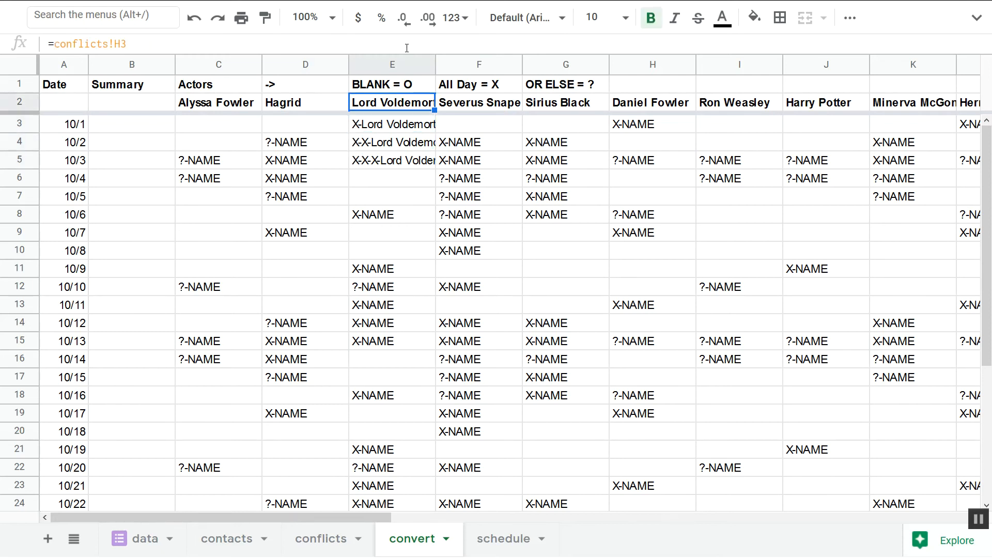
{"action": "key", "text": "Down"}
{"action": "key", "text": "Down"}
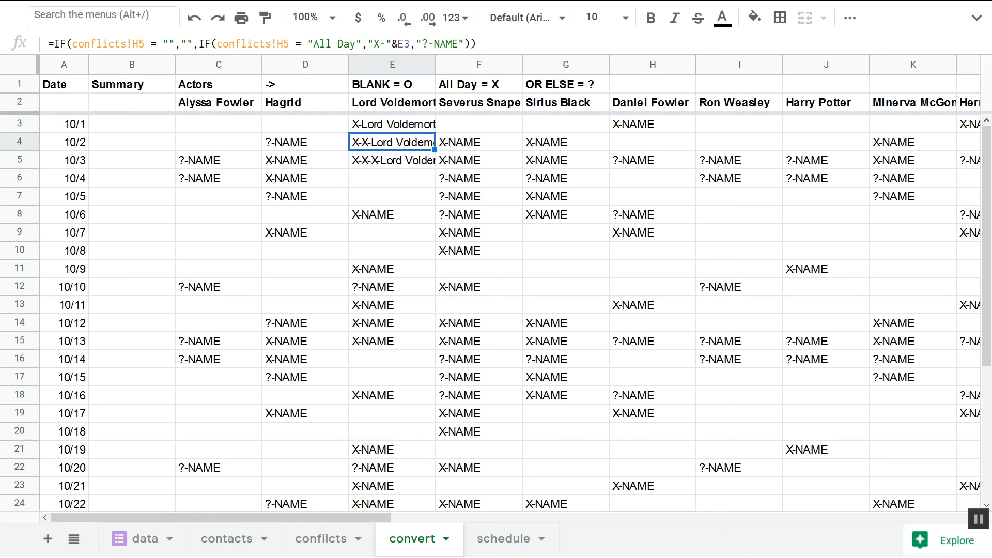
{"action": "key", "text": "Down"}
{"action": "key", "text": "Up"}
{"action": "key", "text": "Up"}
{"action": "key", "text": "Down"}
{"action": "key", "text": "Down"}
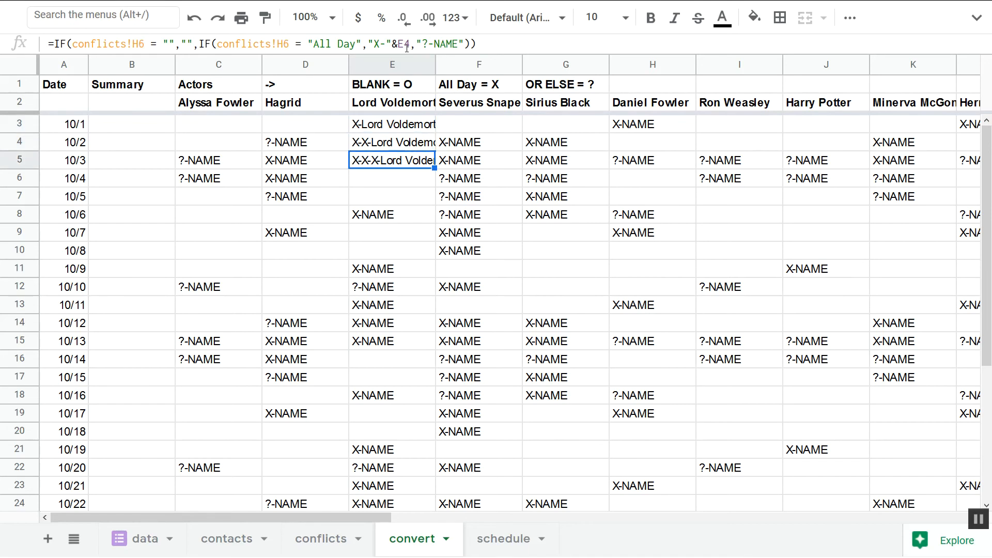
{"action": "key", "text": "Up"}
{"action": "key", "text": "Up"}
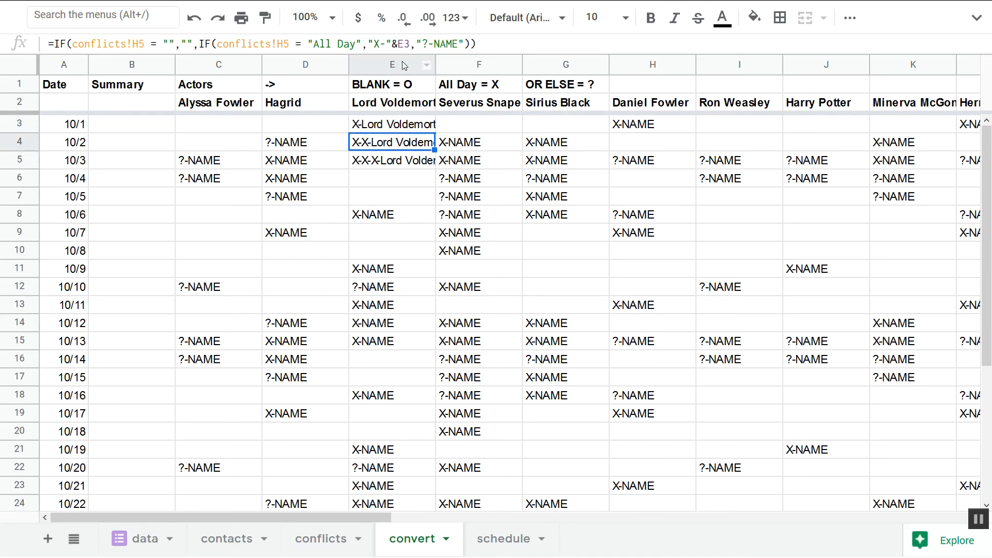
Lock the row of the header reference in E3's "X-" result, making it E$2.
{"action": "left_click", "coordinate": [404, 45]}
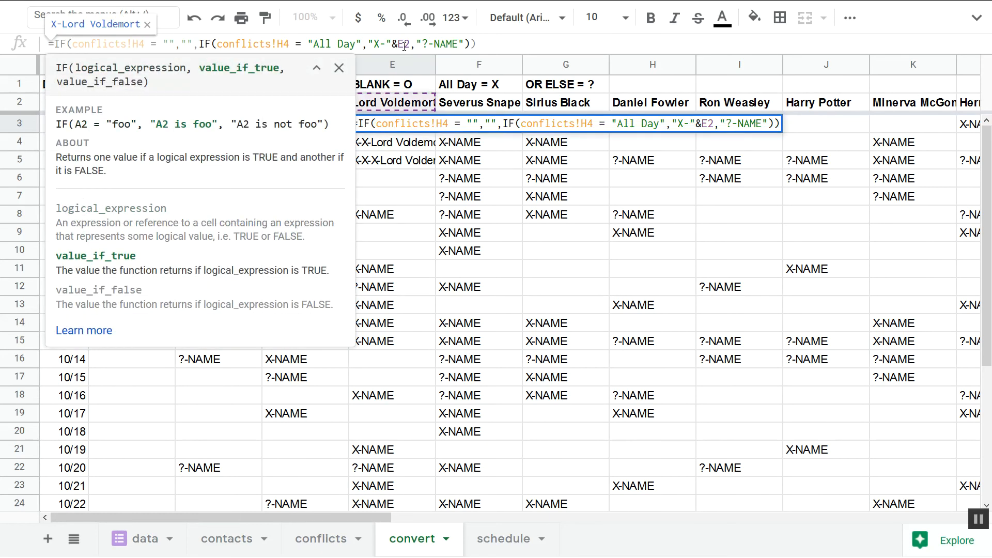
{"action": "type", "text": "$"}
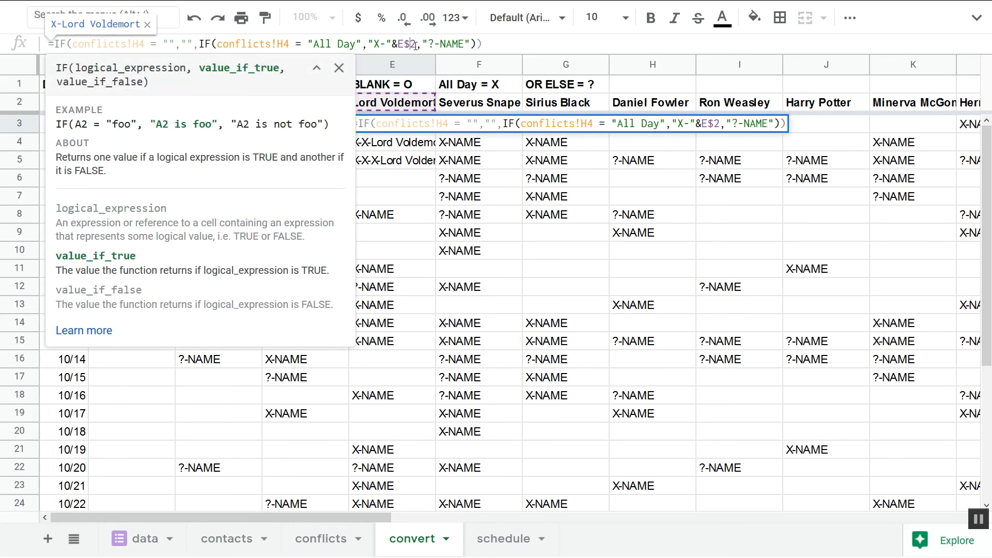
Try locking the column of E3's header reference too, as $E$2, and remove that column lock.
{"action": "left_click", "coordinate": [398, 45]}
{"action": "type", "text": "$"}
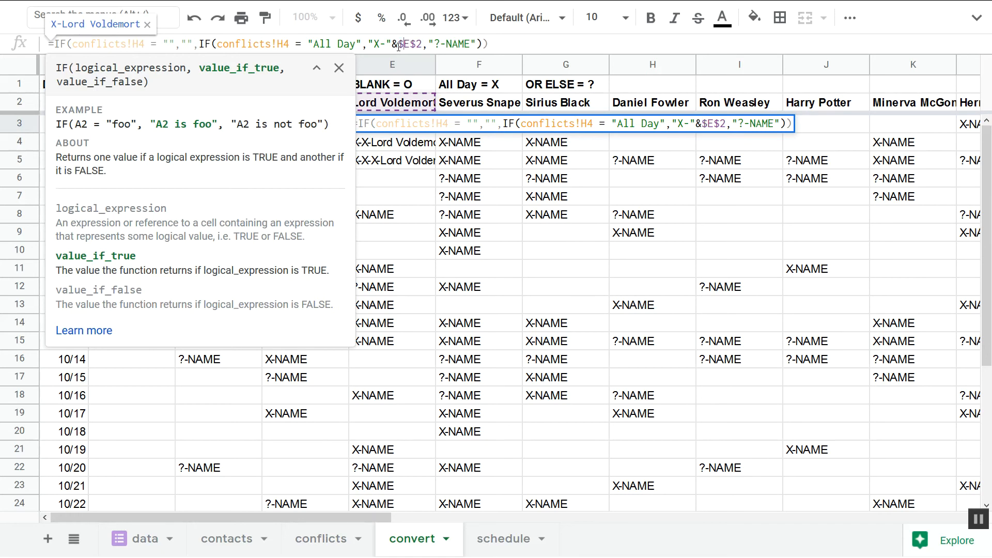
{"action": "key", "text": "BackSpace"}
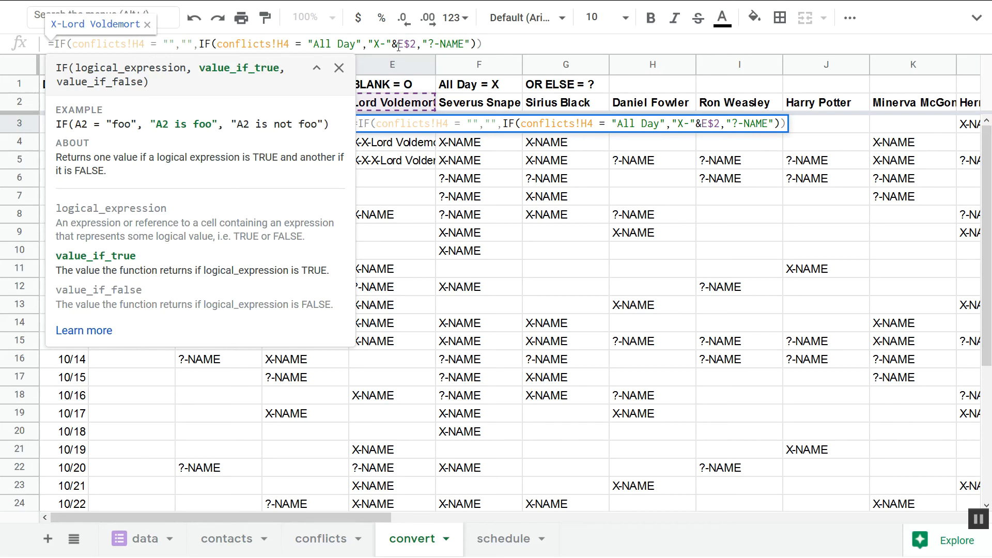
Accept E3's formula with the E$2 reference and copy it down into E4:E5.
{"action": "key", "text": "Right"}
{"action": "key", "text": "shift+Right"}
{"action": "key", "text": "shift+Right"}
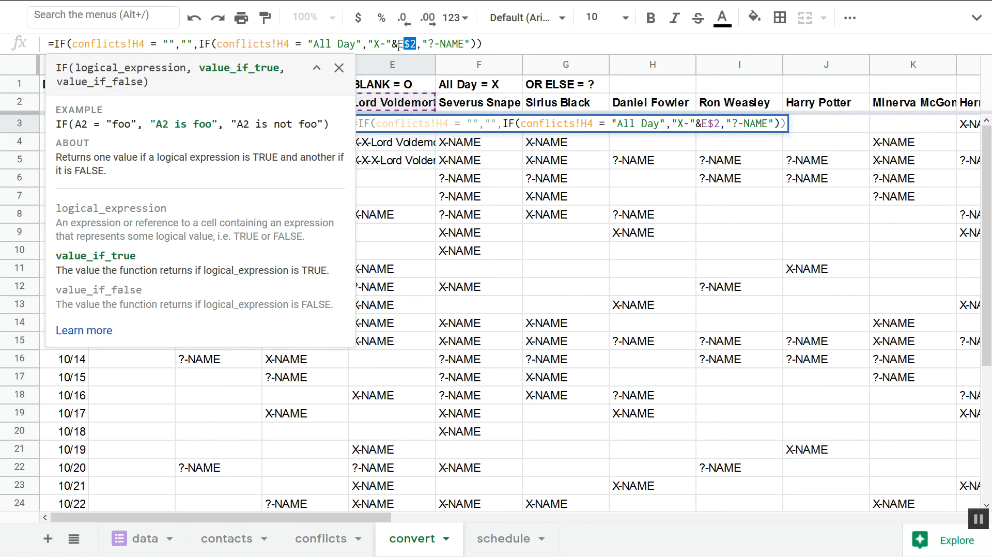
{"action": "key", "text": "Left"}
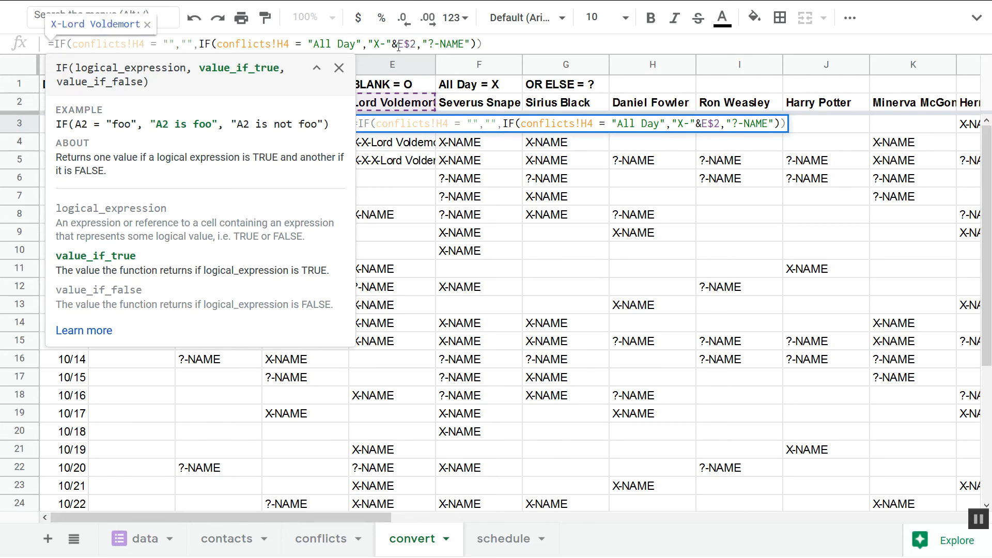
{"action": "key", "text": "Return"}
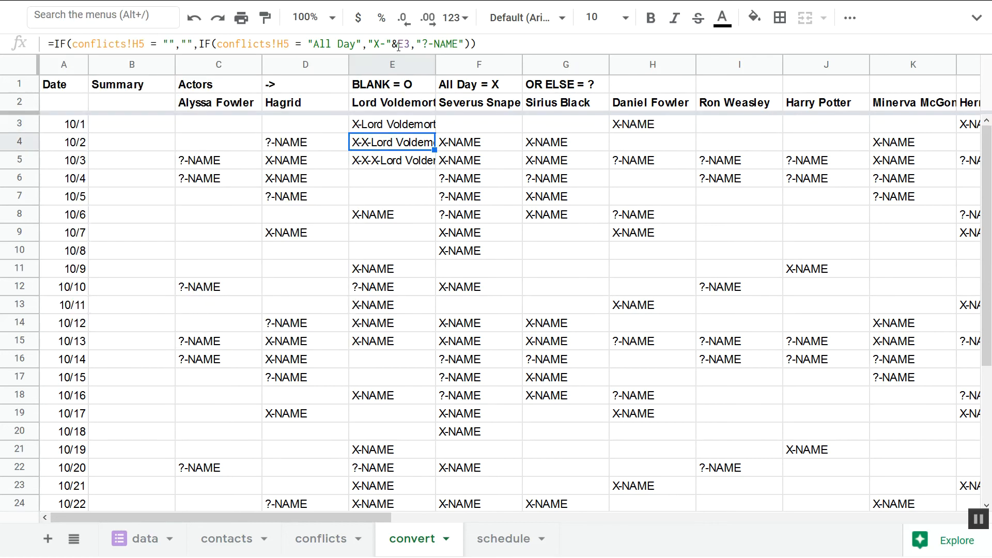
{"action": "key", "text": "Up"}
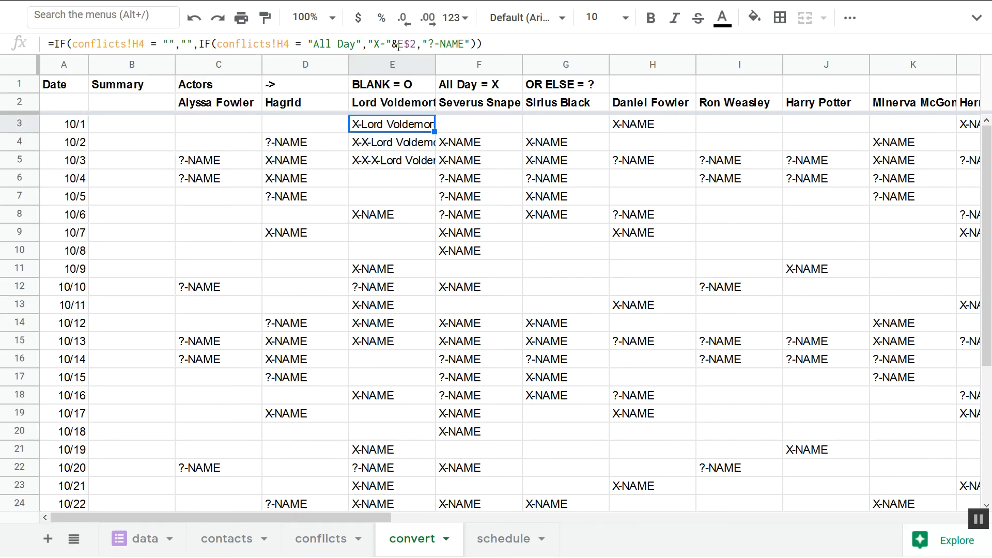
{"action": "key", "text": "shift+Down"}
{"action": "key", "text": "shift+Down"}
{"action": "key", "text": "ctrl+v"}
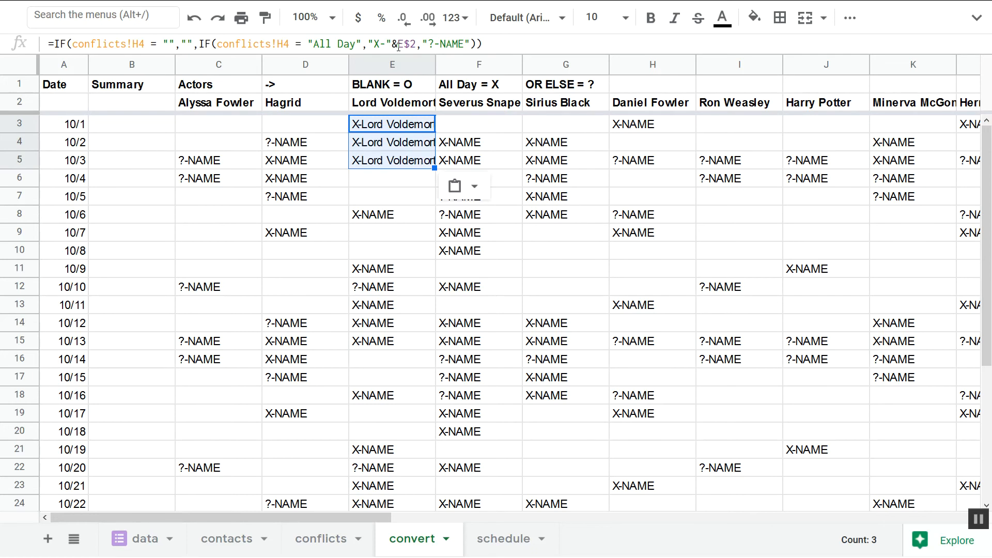
Replace NAME in E3's "?-NAME" result with the row-locked header reference, giving "?-"&E$2.
{"action": "key", "text": "shift+Up"}
{"action": "key", "text": "shift+Up"}
{"action": "left_click", "coordinate": [399, 45]}
{"action": "left_click_drag", "start_coordinate": [391, 44], "coordinate": [418, 44]}
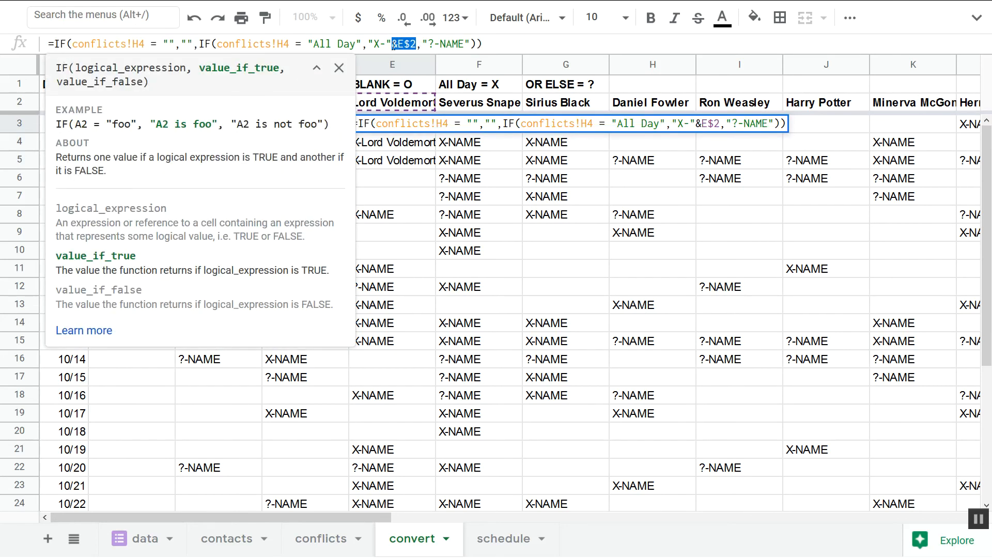
{"action": "left_click", "coordinate": [414, 46]}
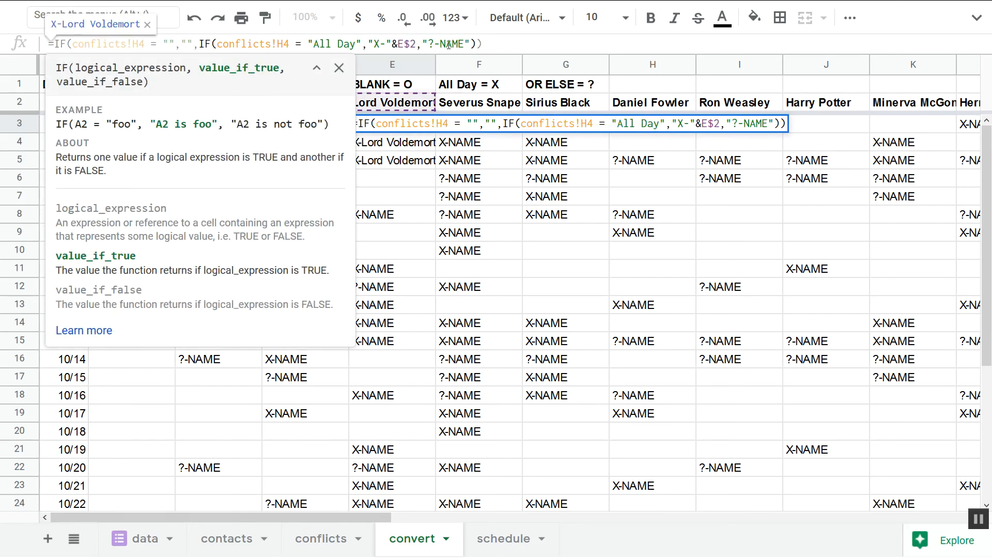
{"action": "left_click", "coordinate": [470, 44]}
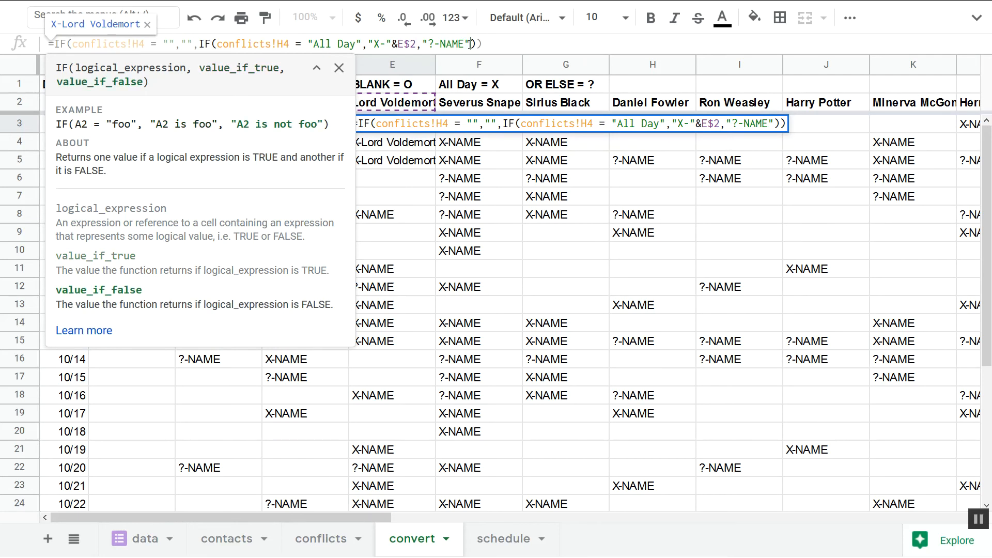
{"action": "key", "text": "BackSpace"}
{"action": "key", "text": "BackSpace"}
{"action": "key", "text": "BackSpace"}
{"action": "key", "text": "BackSpace"}
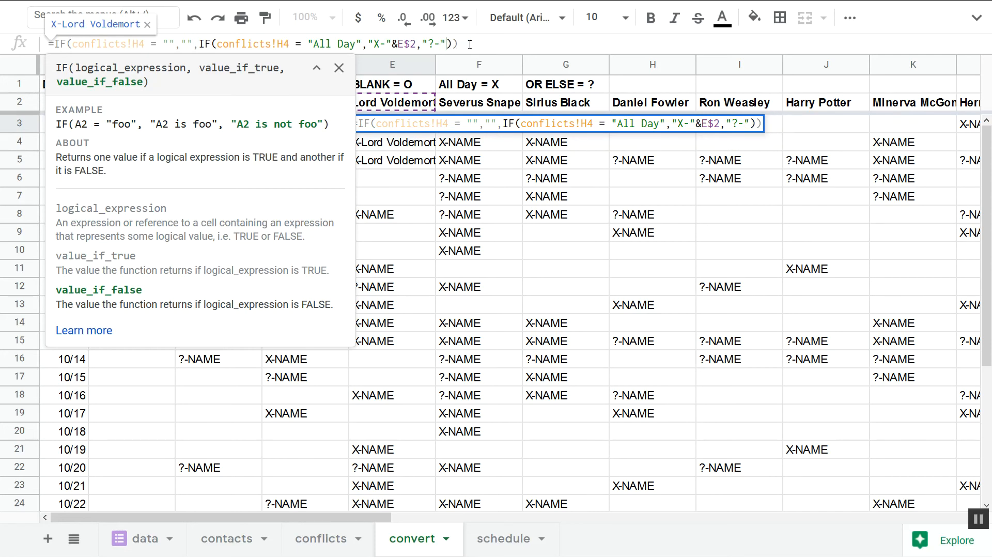
{"action": "type", "text": "& "}
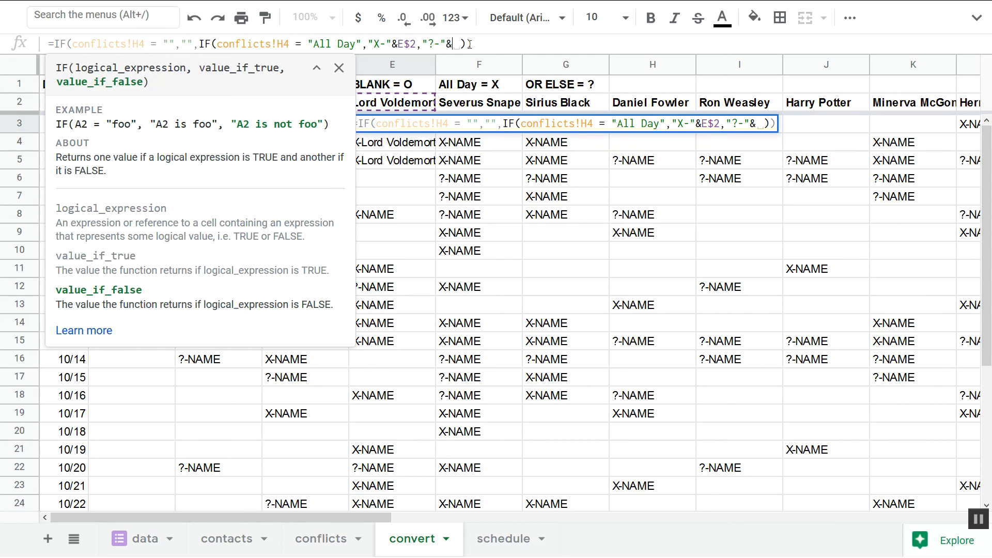
{"action": "type", "text": "E$2"}
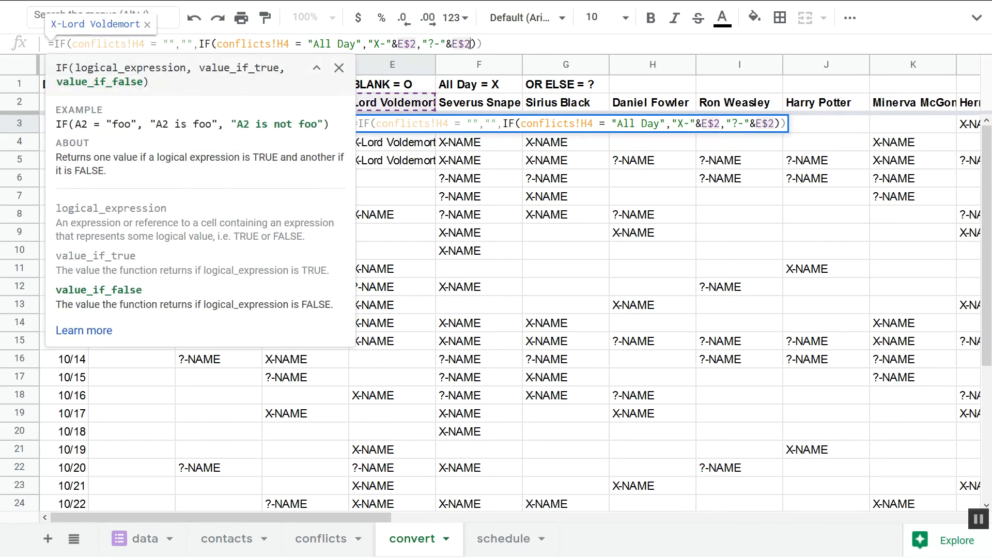
{"action": "key", "text": "Return"}
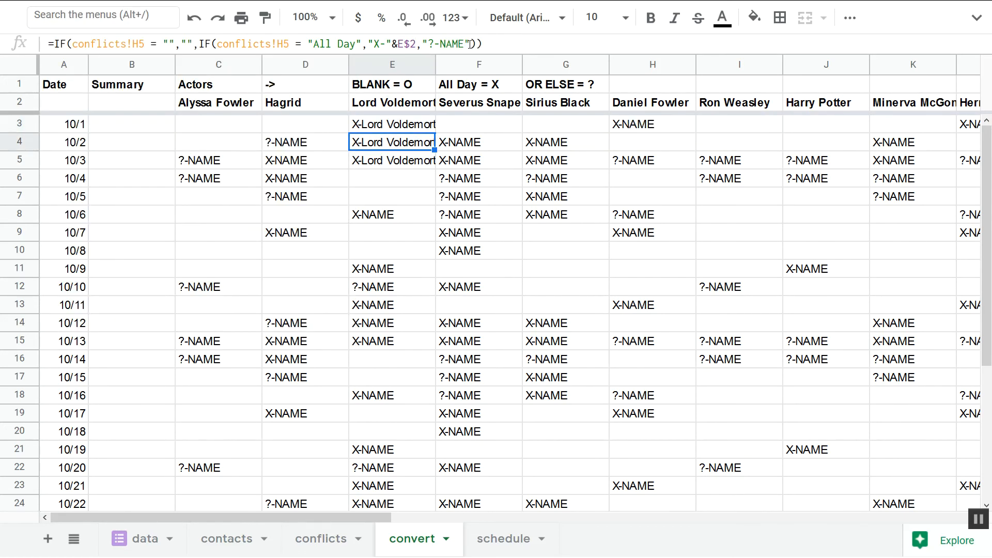
Copy E3's updated formula down column E through row 12.
{"action": "key", "text": "Up"}
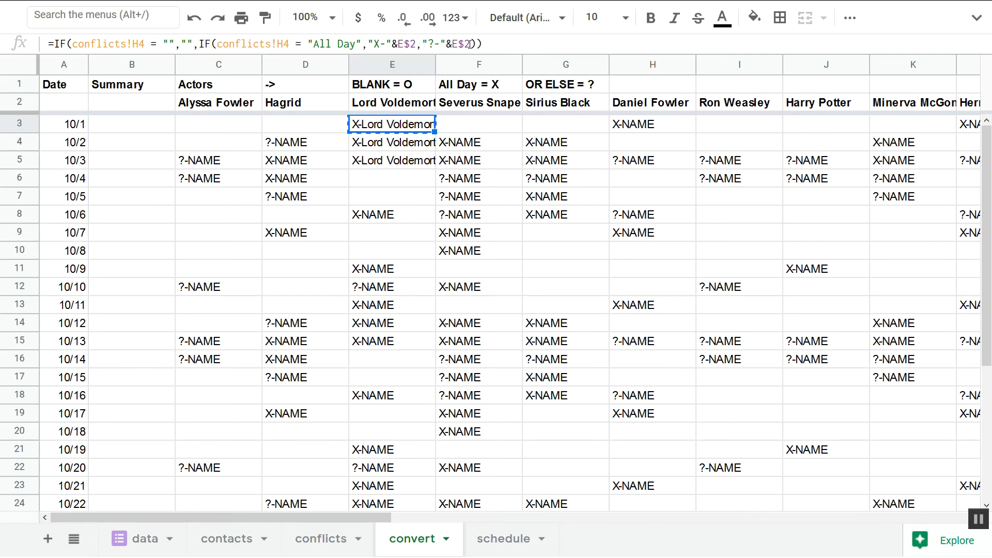
{"action": "key", "text": "shift+Down"}
{"action": "key", "text": "shift+Down"}
{"action": "key", "text": "shift+Down"}
{"action": "key", "text": "shift+Down"}
{"action": "key", "text": "shift+Down"}
{"action": "key", "text": "shift+Down"}
{"action": "key", "text": "shift+Down"}
{"action": "key", "text": "shift+Down"}
{"action": "key", "text": "shift+Down"}
{"action": "key", "text": "shift+Down"}
{"action": "key", "text": "shift+Down"}
{"action": "key", "text": "shift+Down"}
{"action": "key", "text": "shift+Down"}
{"action": "key", "text": "shift+Down"}
{"action": "key", "text": "shift+Up"}
{"action": "key", "text": "shift+Up"}
{"action": "key", "text": "shift+Up"}
{"action": "key", "text": "shift+Up"}
{"action": "key", "text": "shift+Up"}
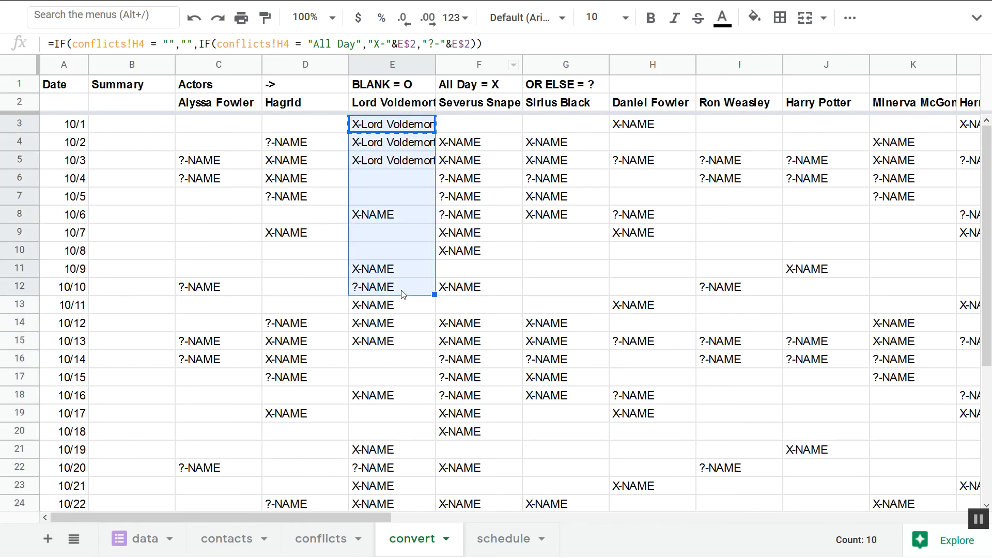
{"action": "key", "text": "ctrl+v"}
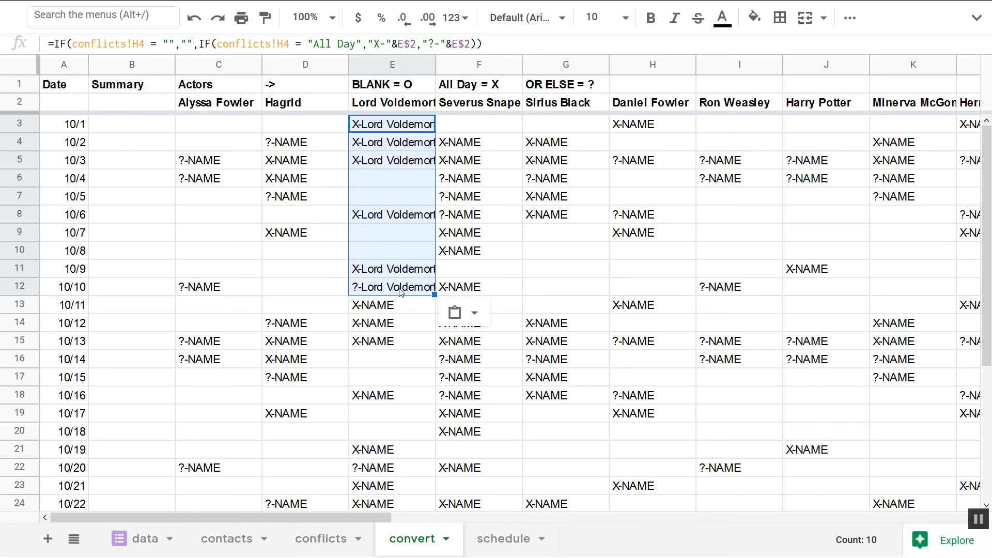
Check the formula in E12 and widen column E to about twice its width.
{"action": "left_click", "coordinate": [383, 293]}
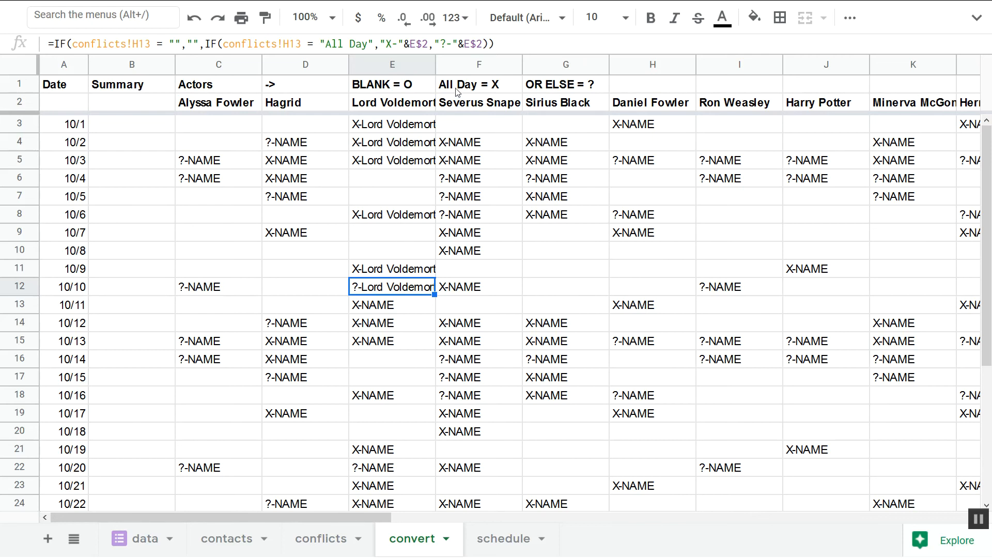
{"action": "left_click_drag", "start_coordinate": [434, 60], "coordinate": [520, 61]}
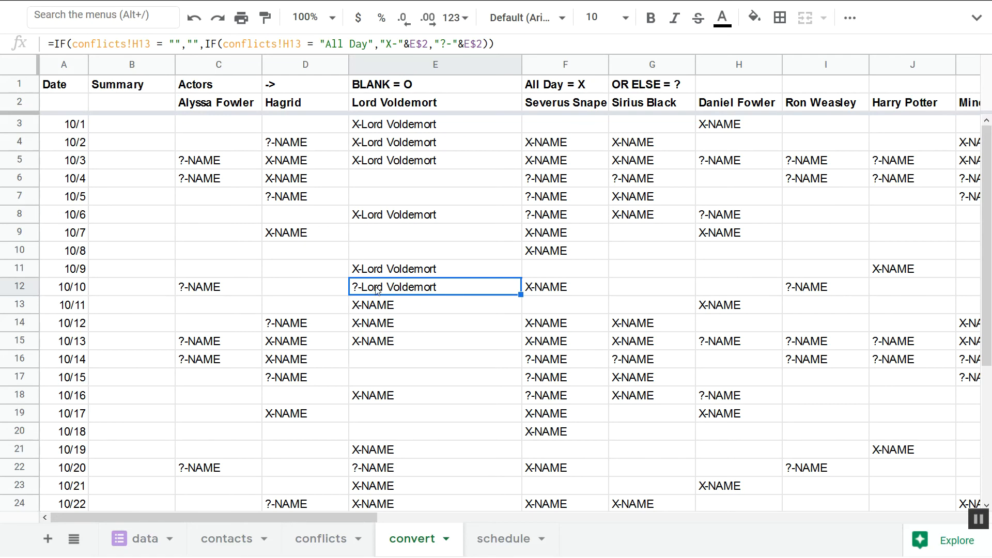
Look over the schedule and conflicts sheets and return to the convert sheet.
{"action": "left_click", "coordinate": [509, 547]}
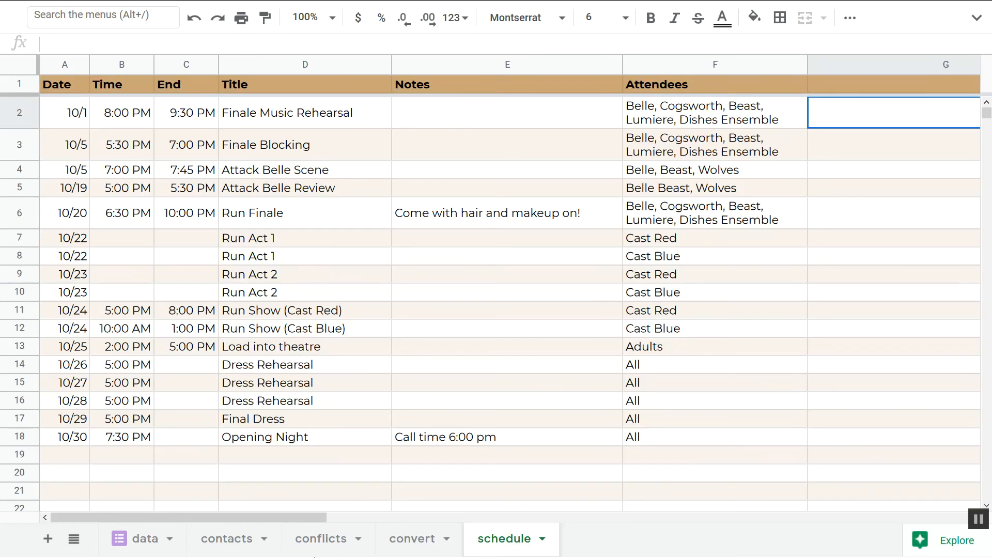
{"action": "left_click", "coordinate": [351, 549]}
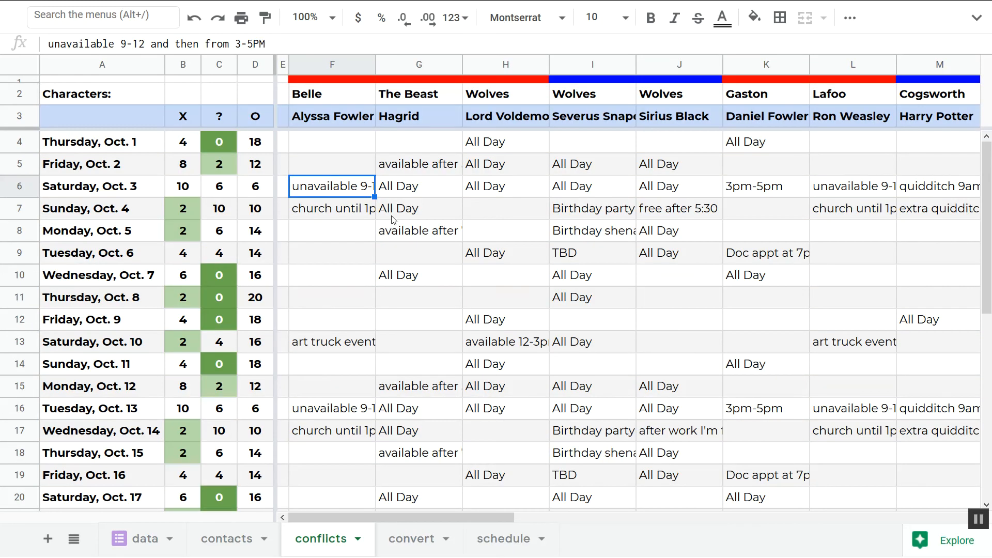
{"action": "left_click", "coordinate": [419, 537]}
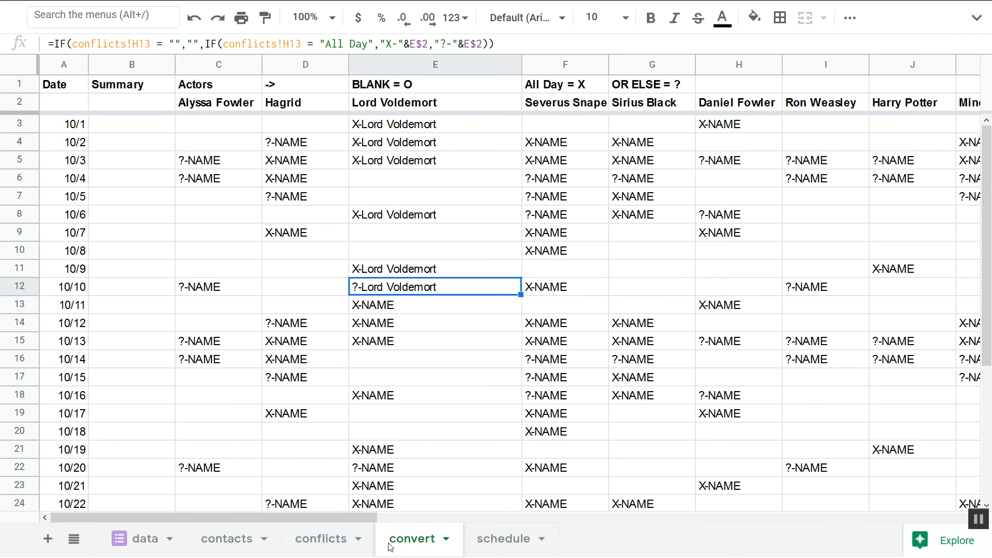
Examine the "?-"&E$2 part of the formula in E12, focusing on the row-locked header reference.
{"action": "double_click", "coordinate": [475, 294]}
{"action": "key", "text": "Escape"}
{"action": "left_click", "coordinate": [450, 41]}
{"action": "left_click_drag", "start_coordinate": [451, 41], "coordinate": [476, 44]}
{"action": "left_click", "coordinate": [463, 43]}
{"action": "left_click", "coordinate": [483, 44]}
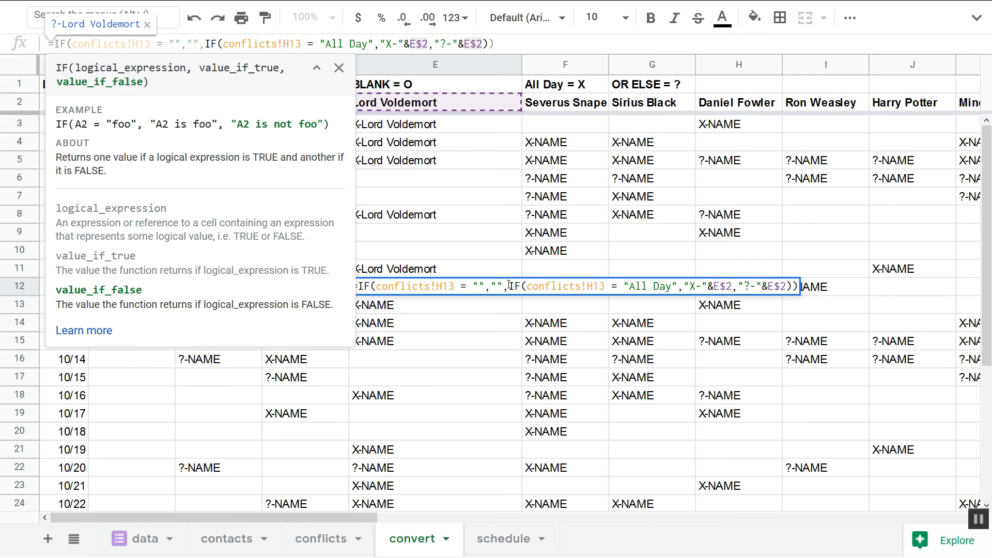
{"action": "key", "text": "Home"}
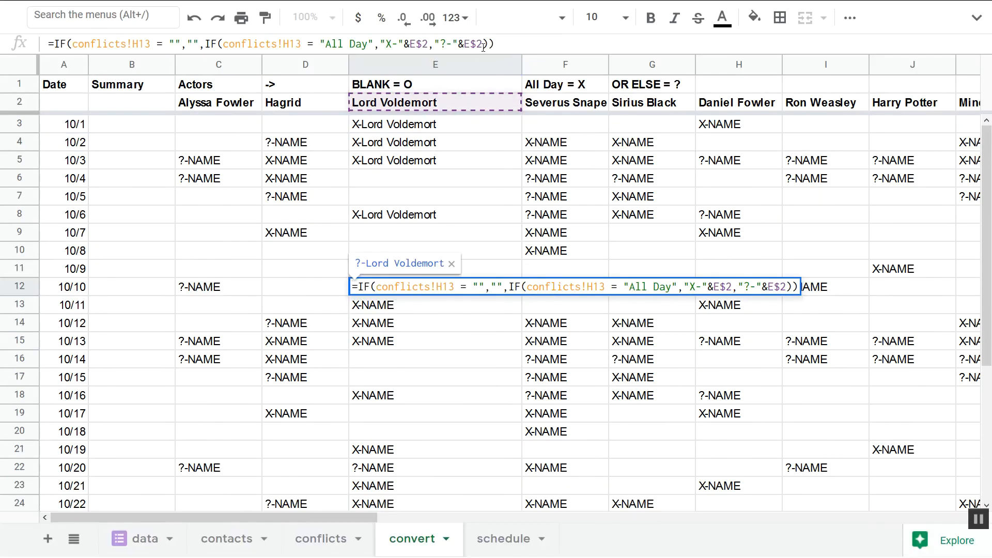
{"action": "left_click", "coordinate": [483, 46]}
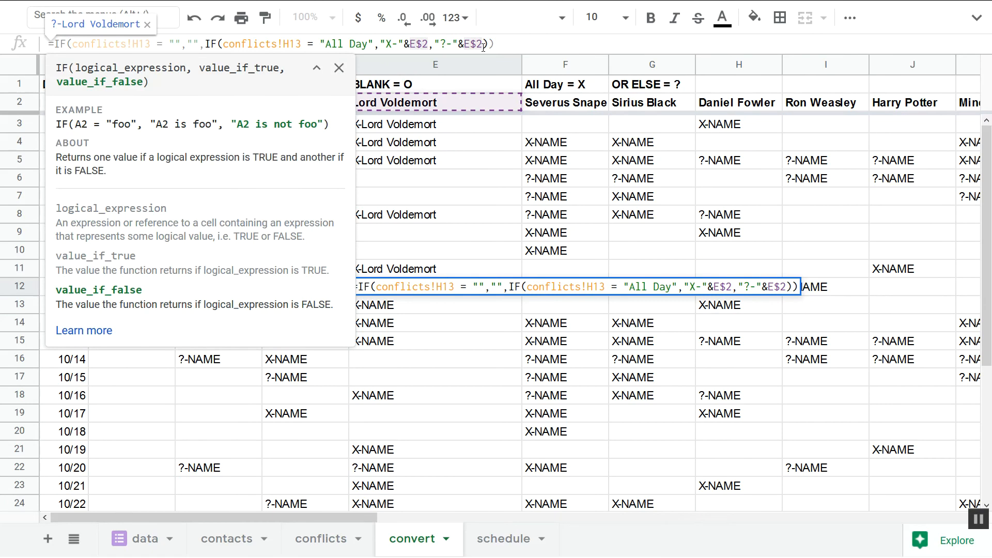
Append &" ()" after the last E$2 in E12's formula so the ?- result ends with a space and empty parentheses.
{"action": "type", "text": "&"}
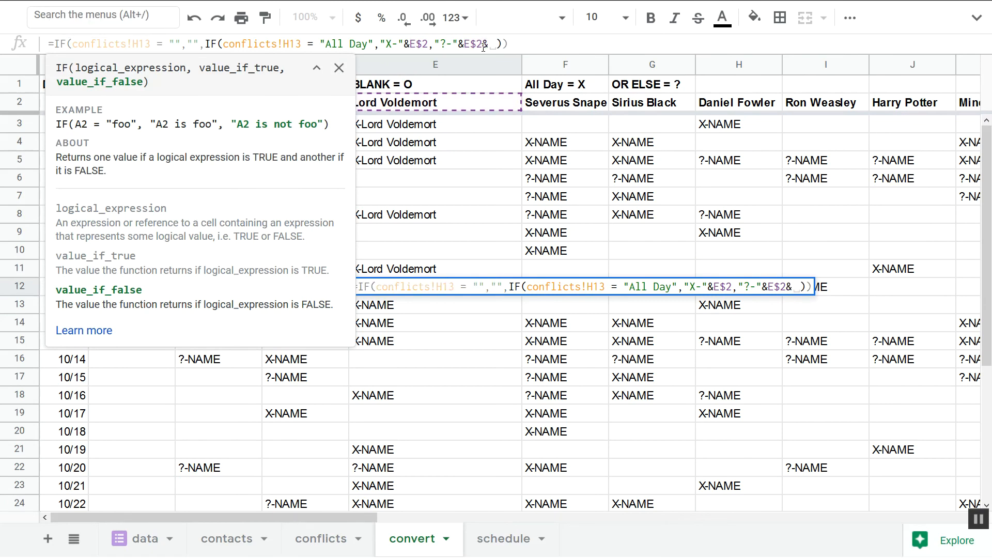
{"action": "type", "text": "\"\""}
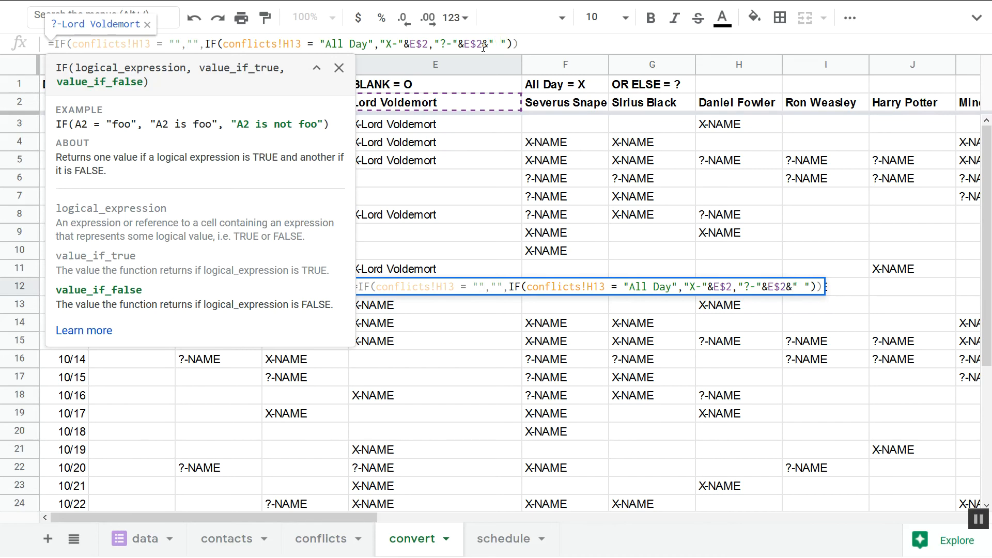
{"action": "type", "text": "("}
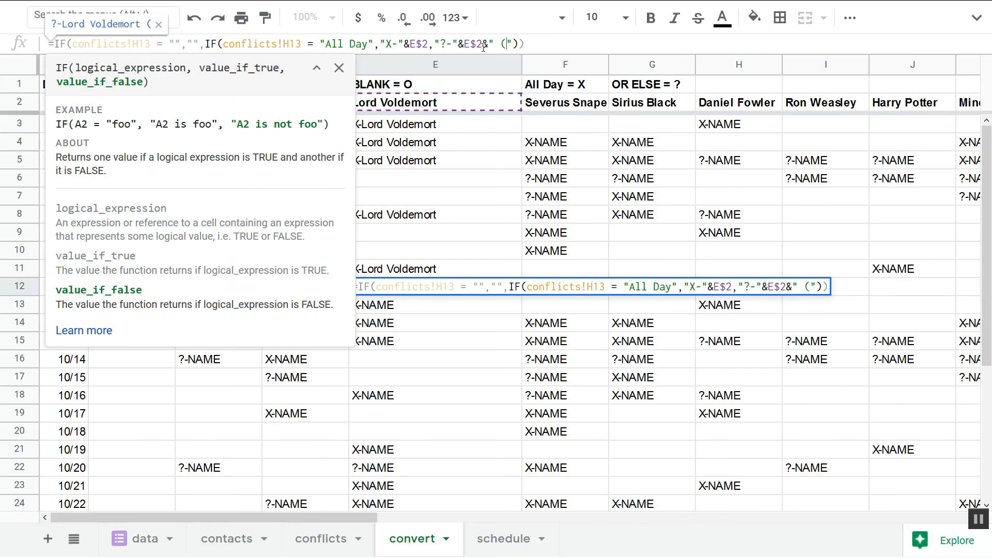
{"action": "type", "text": ")"}
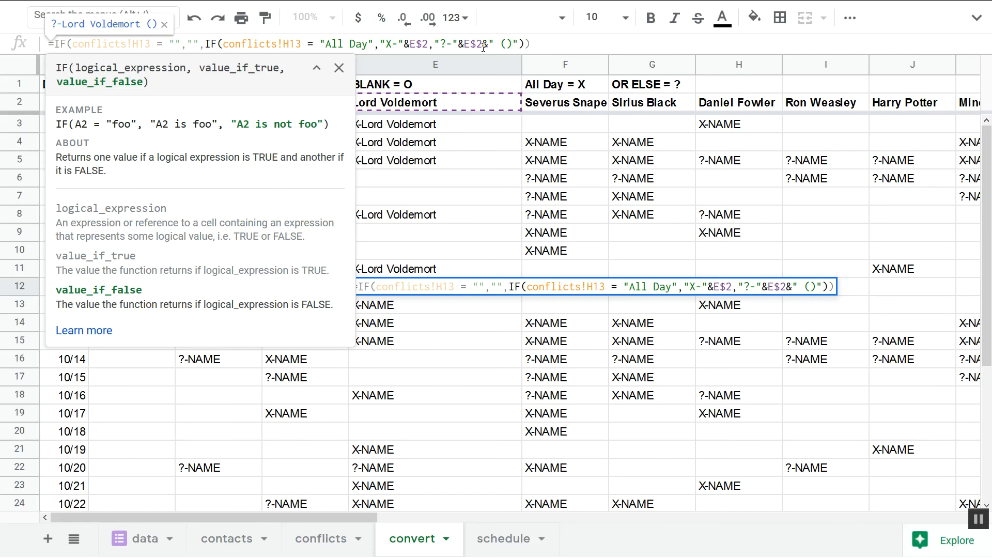
{"action": "key", "text": "Return"}
{"action": "key", "text": "Up"}
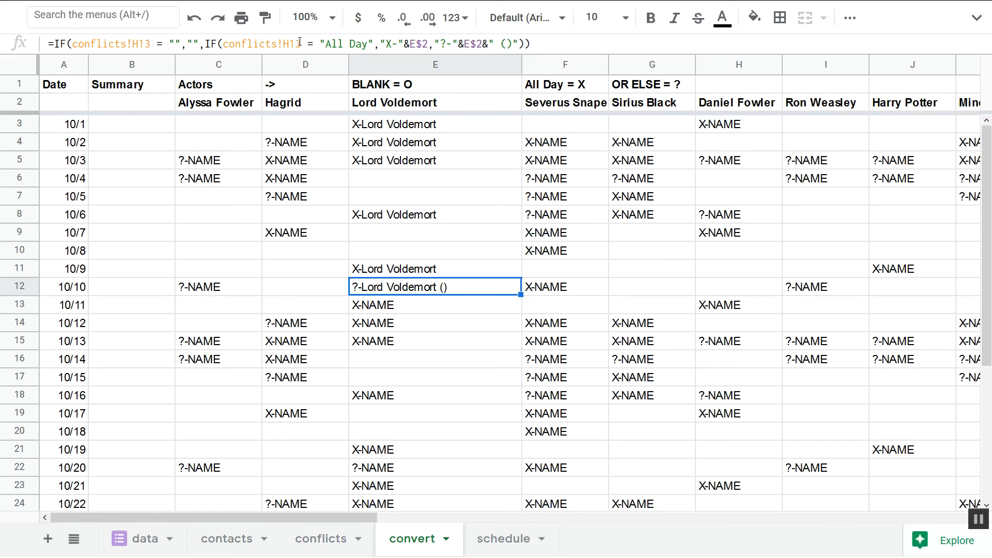
Copy the conflicts!H13 reference from E12's inner IF test into the parentheses at the end of the formula.
{"action": "left_click_drag", "start_coordinate": [301, 44], "coordinate": [219, 44]}
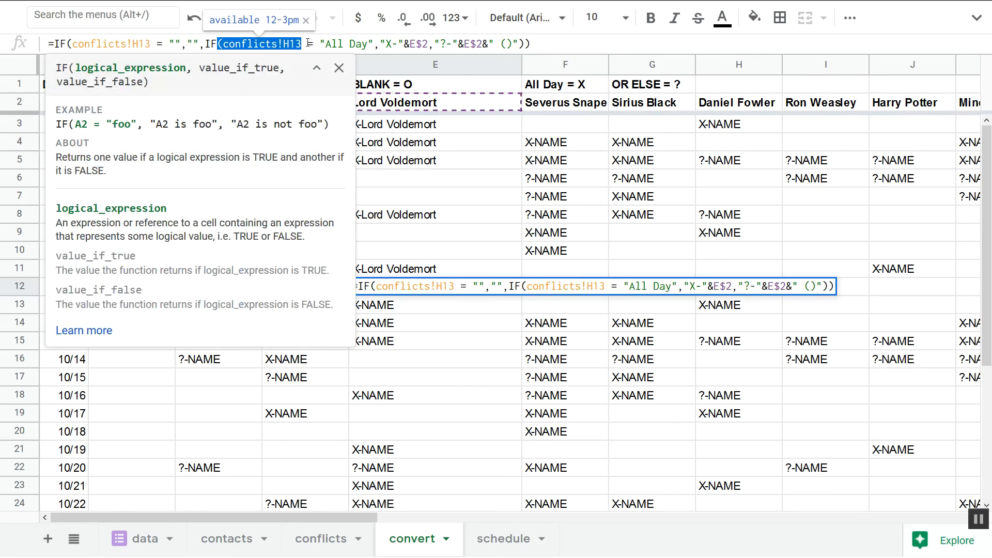
{"action": "left_click_drag", "start_coordinate": [326, 43], "coordinate": [368, 44]}
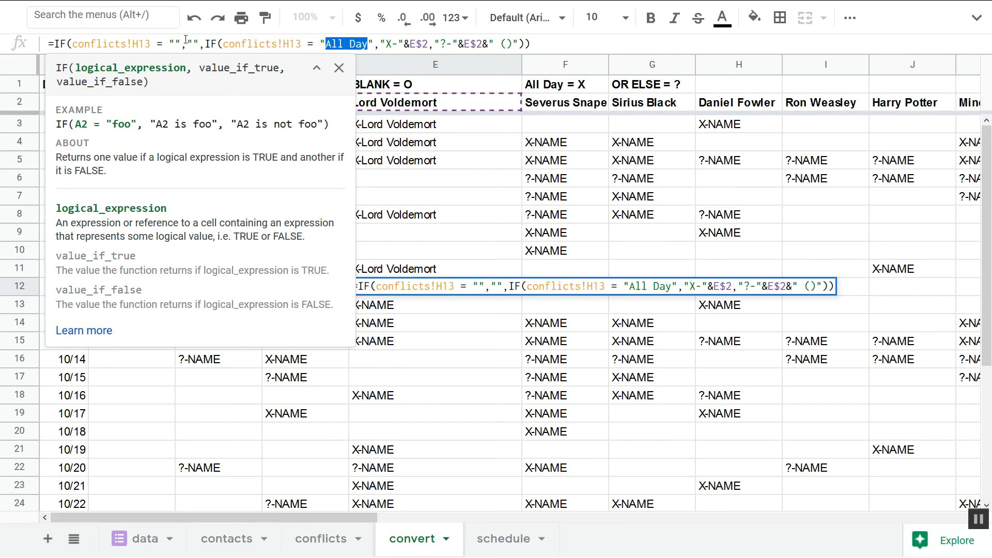
{"action": "left_click_drag", "start_coordinate": [175, 45], "coordinate": [118, 46]}
{"action": "left_click_drag", "start_coordinate": [301, 44], "coordinate": [225, 45]}
{"action": "key", "text": "ctrl+c"}
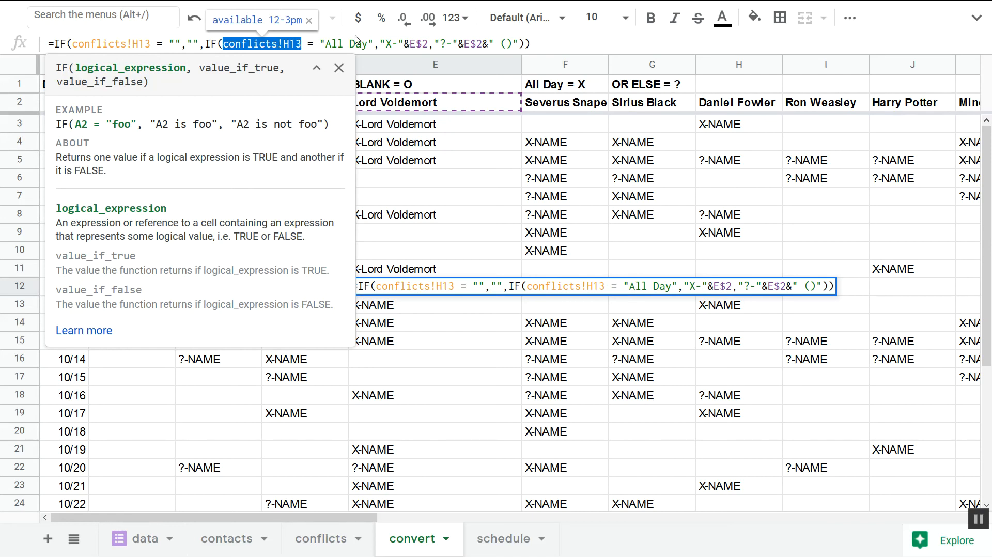
{"action": "left_click", "coordinate": [510, 44]}
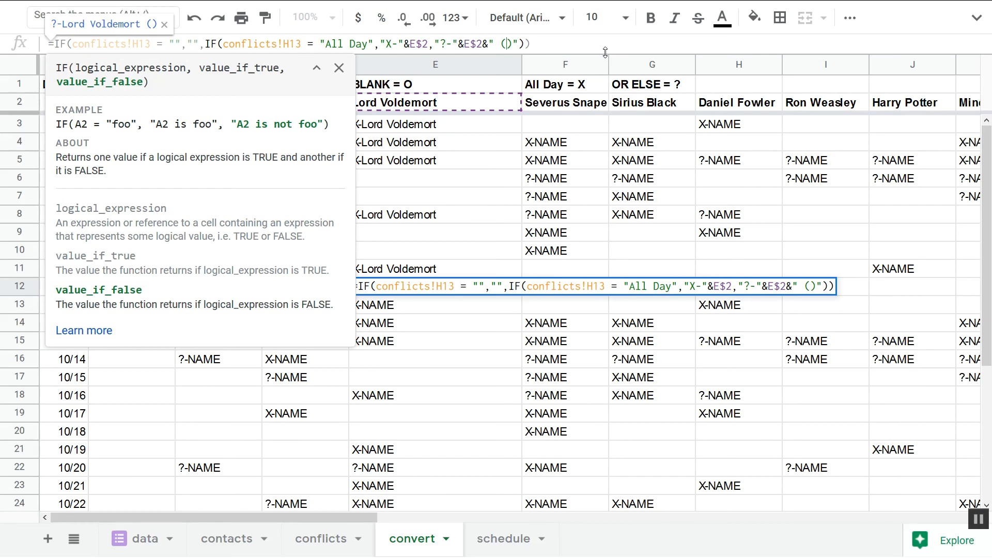
{"action": "key", "text": "ctrl+v"}
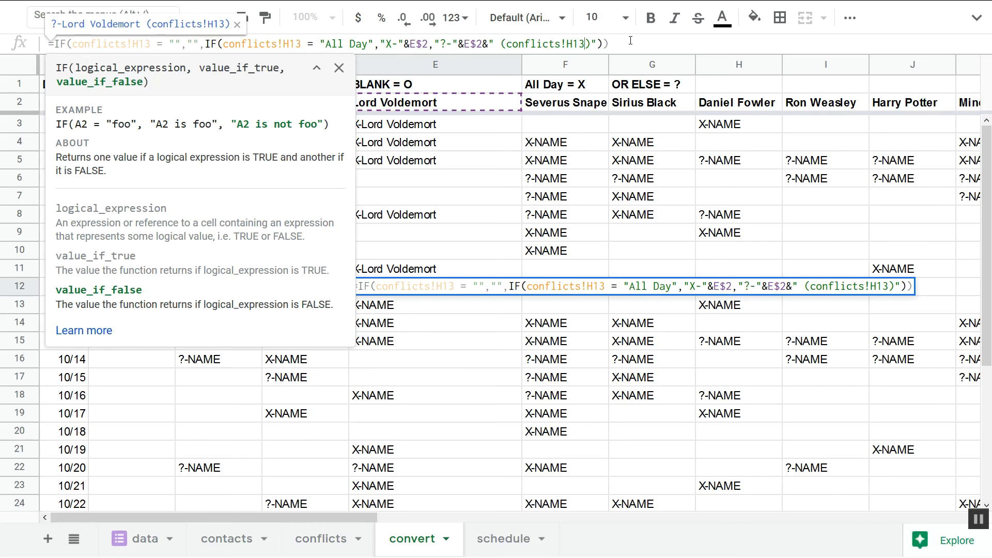
{"action": "key", "text": "Return"}
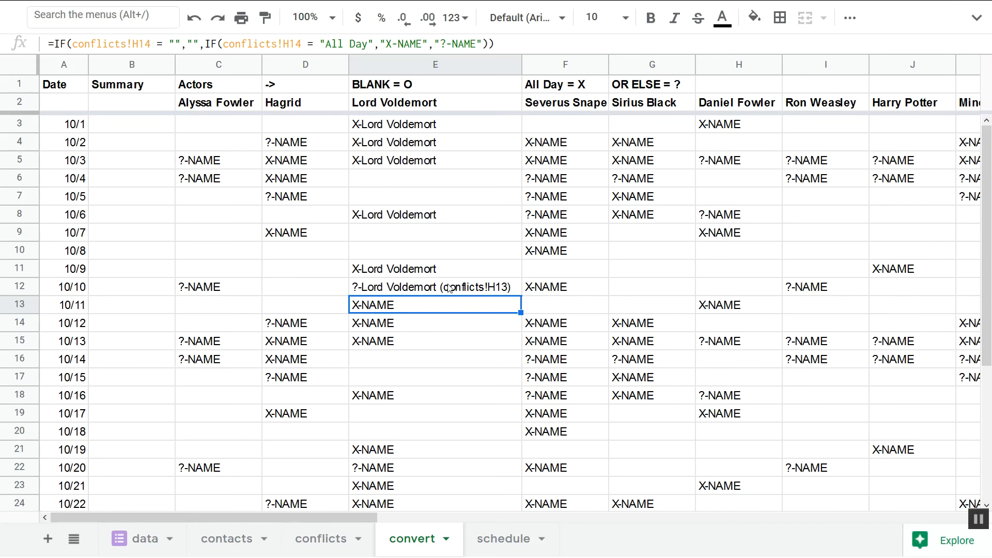
Change the ending of E12's formula to " ("&conflicts!H13&")" and widen column E to fit the full text.
{"action": "left_click", "coordinate": [505, 292]}
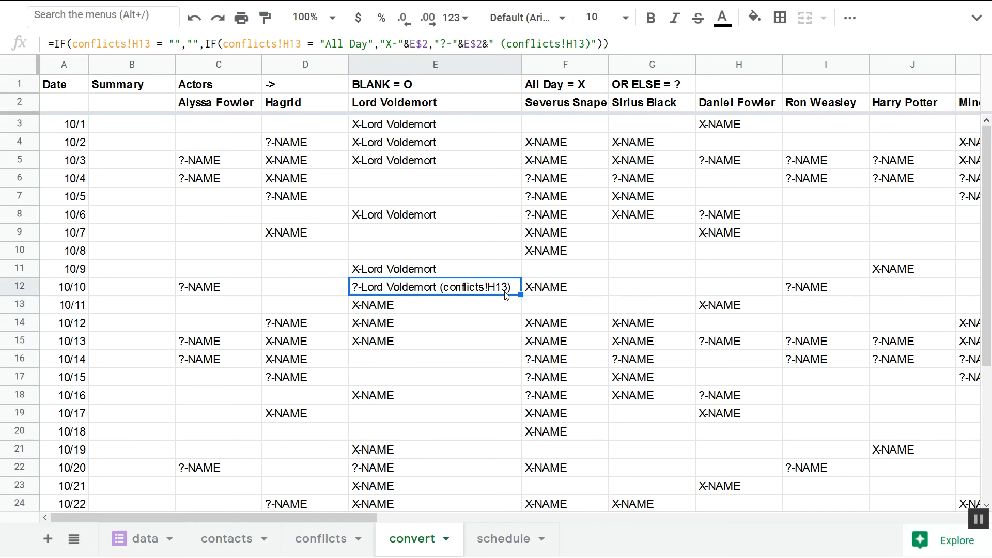
{"action": "left_click", "coordinate": [506, 44]}
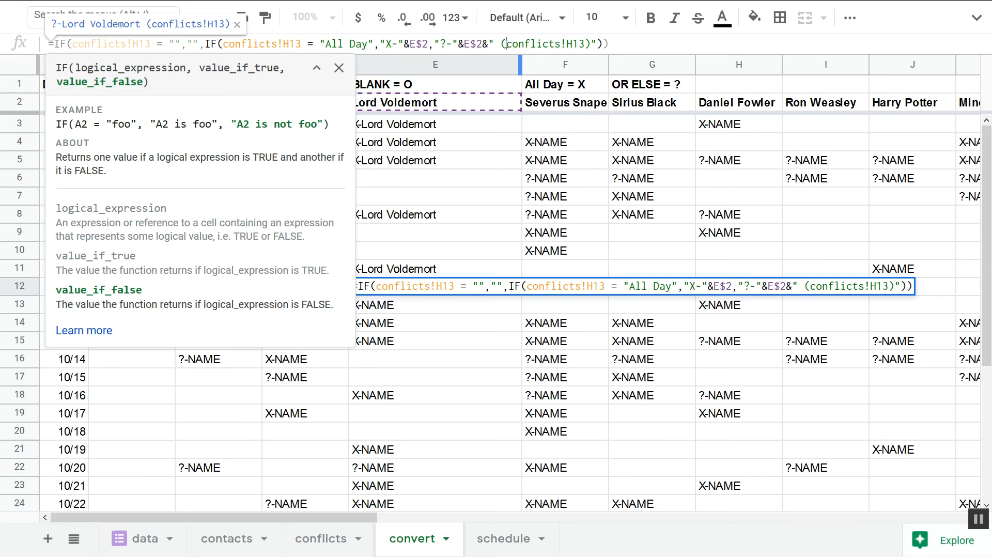
{"action": "type", "text": "\""}
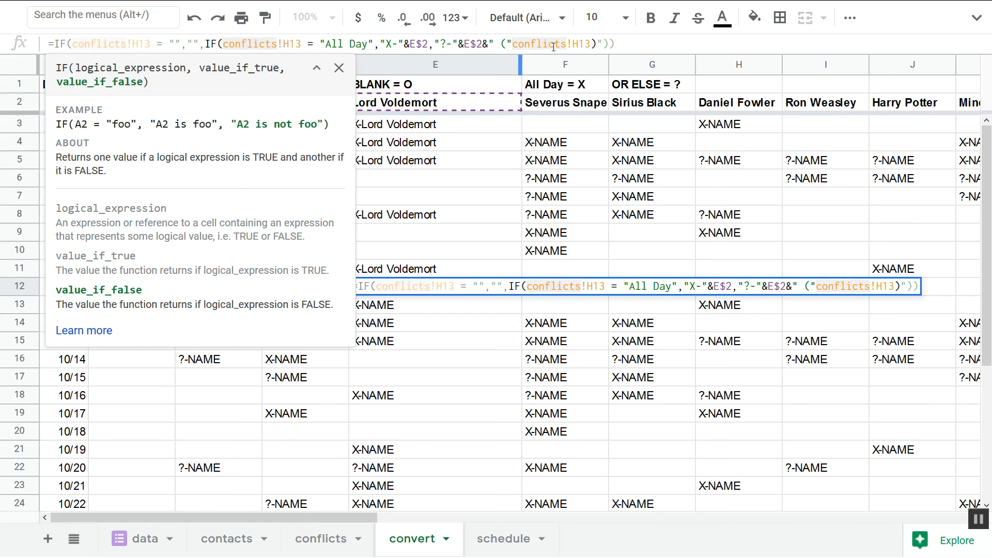
{"action": "type", "text": "&"}
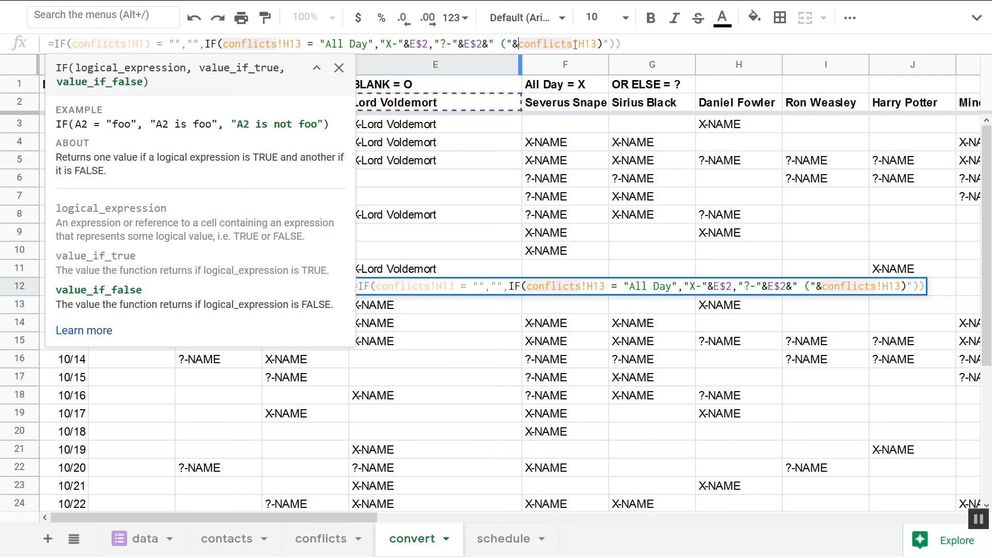
{"action": "left_click", "coordinate": [598, 42]}
{"action": "type", "text": "&"}
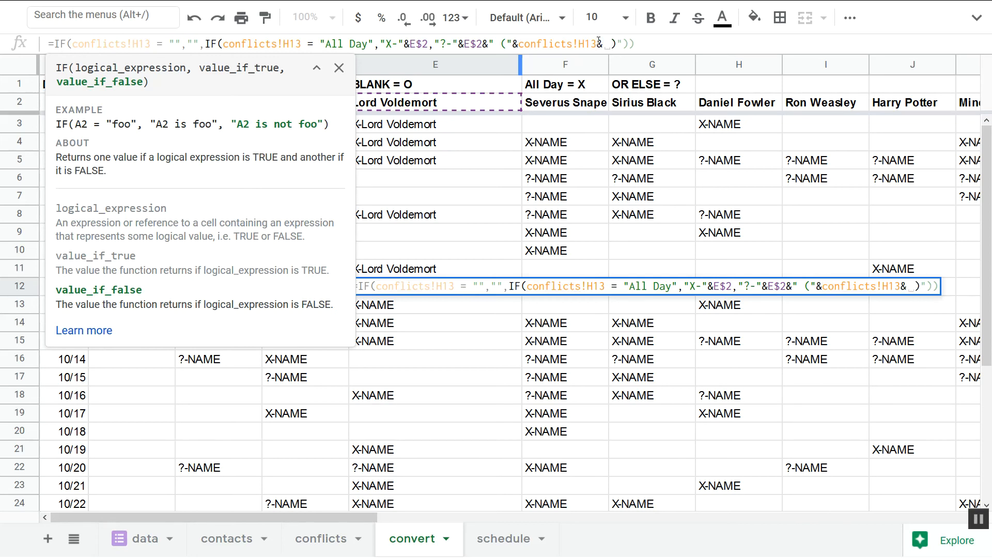
{"action": "key", "text": "BackSpace"}
{"action": "type", "text": "\""}
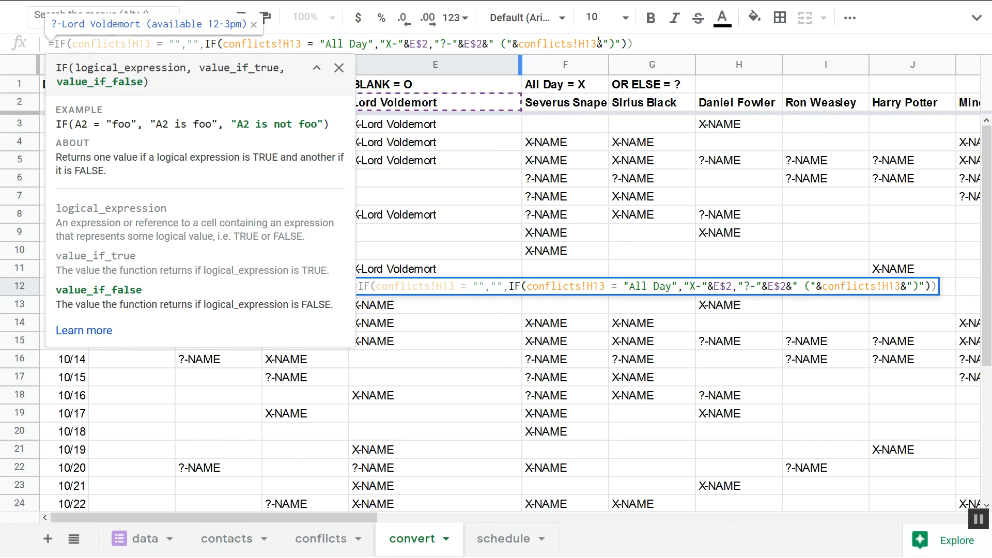
{"action": "key", "text": "shift+Right"}
{"action": "key", "text": "shift+Right"}
{"action": "key", "text": "shift+Right"}
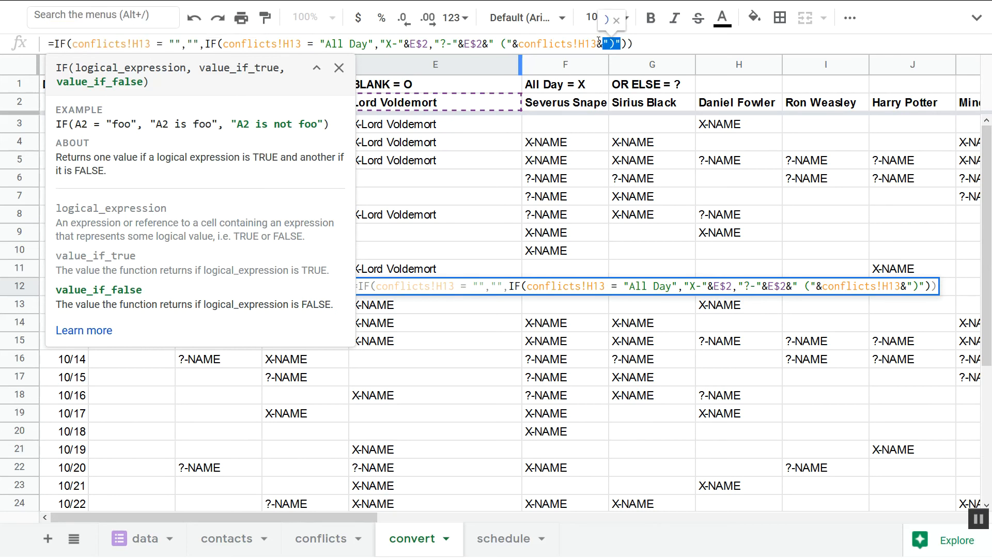
{"action": "left_click", "coordinate": [598, 41]}
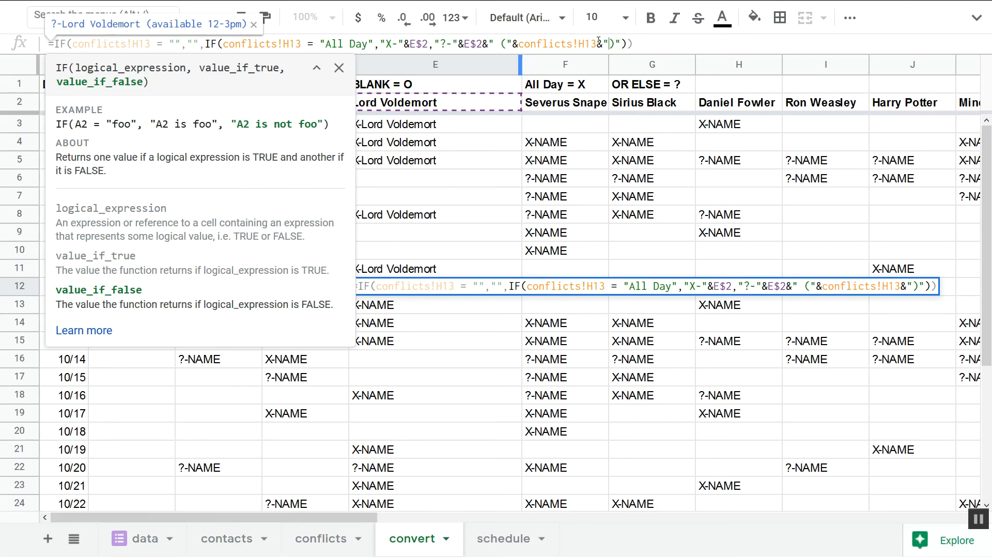
{"action": "key", "text": "Return"}
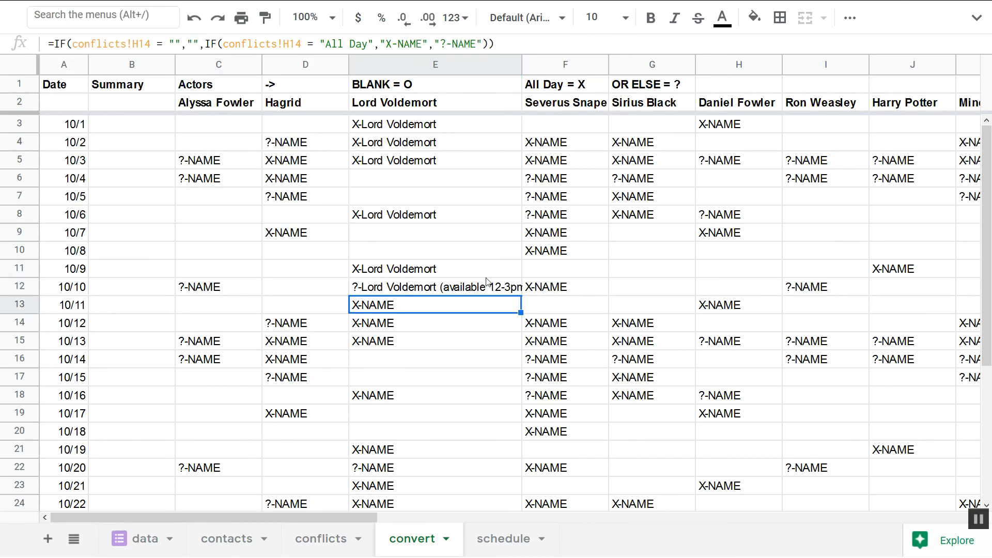
{"action": "left_click_drag", "start_coordinate": [522, 65], "coordinate": [600, 67]}
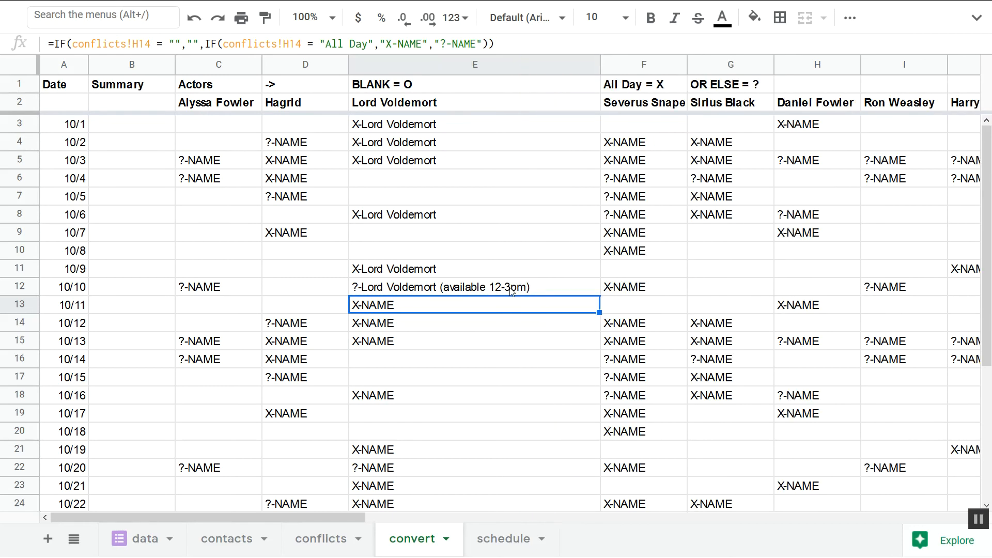
Copy E12's formula to the whole range C3:Z33 of the convert sheet.
{"action": "left_click", "coordinate": [473, 293]}
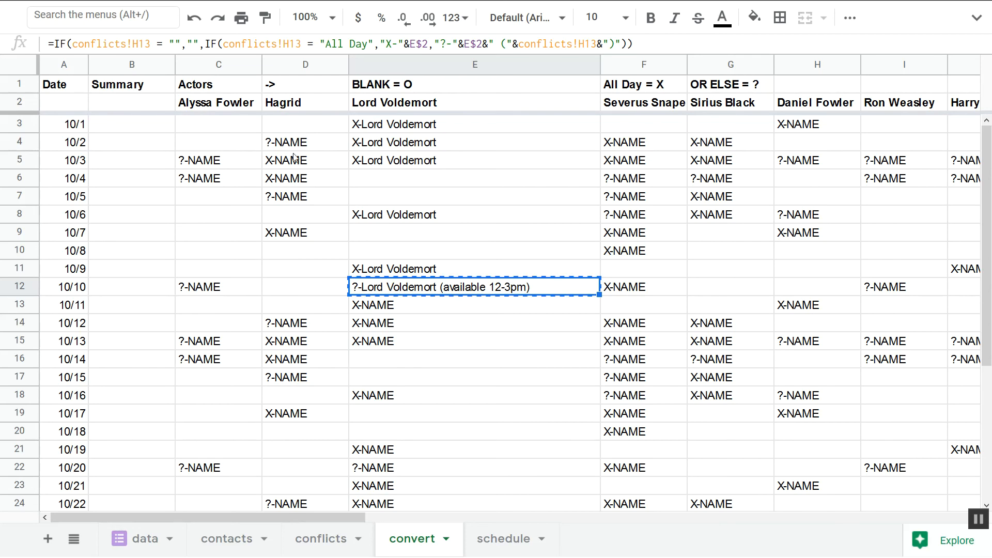
{"action": "left_click", "coordinate": [246, 130]}
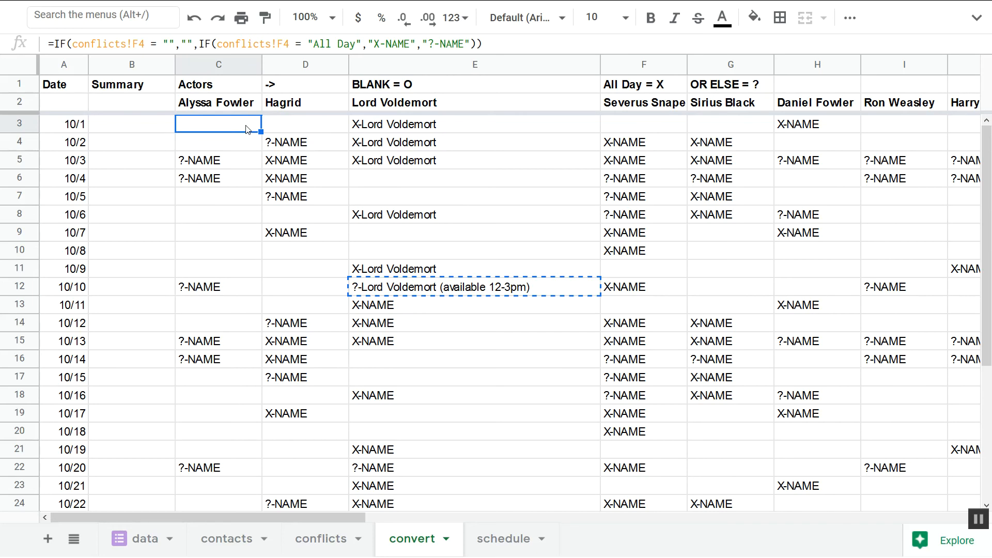
{"action": "key", "text": "ctrl+shift+Down"}
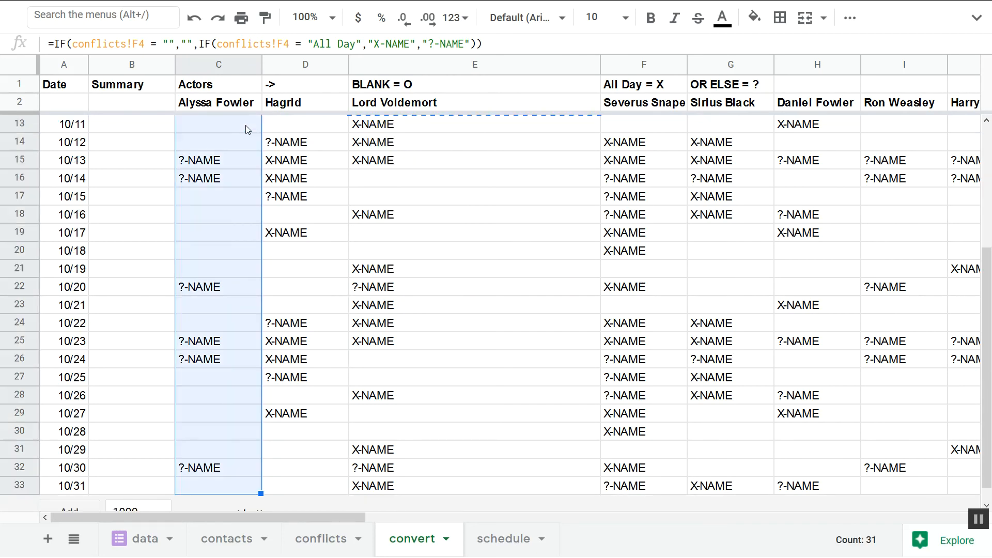
{"action": "key", "text": "ctrl+shift+Right"}
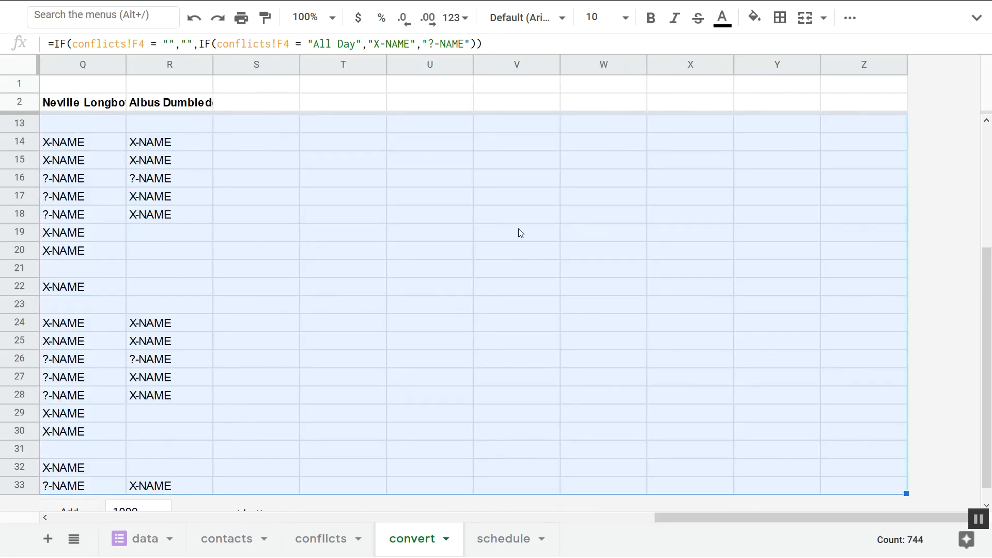
{"action": "key", "text": "ctrl+v"}
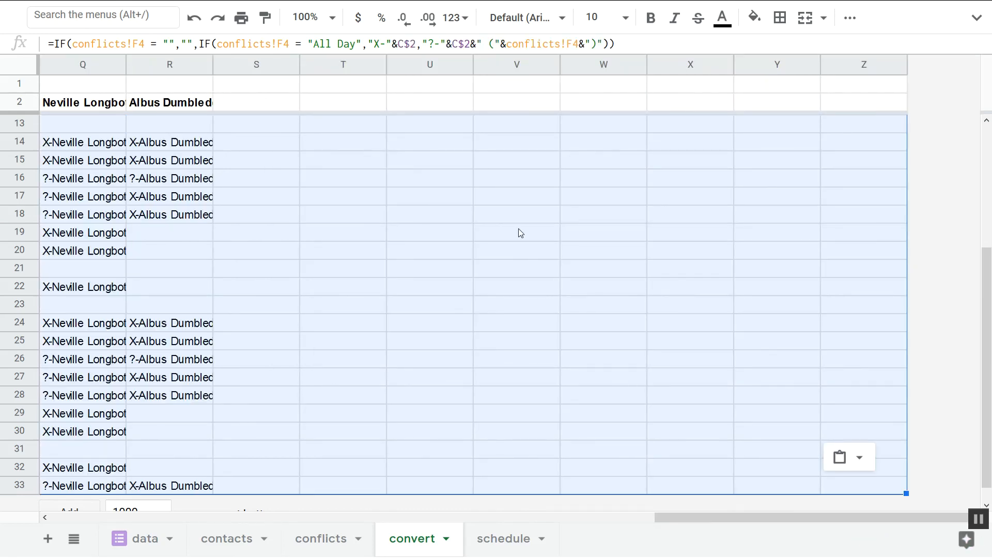
Widen columns F and D enough to show their full conflict notes.
{"action": "scroll", "coordinate": [333, 248], "scroll_direction": "left", "scroll_amount": 15}
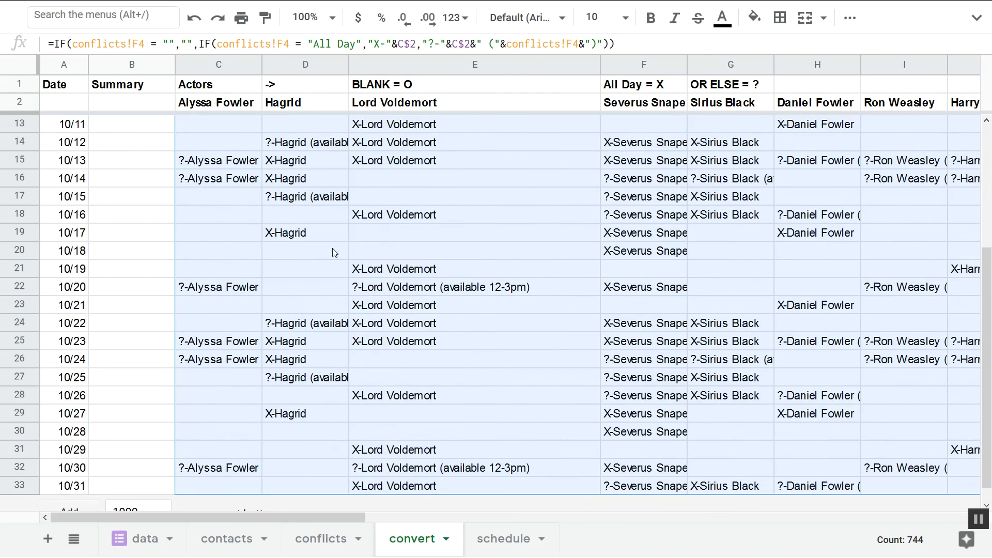
{"action": "scroll", "coordinate": [333, 248], "scroll_direction": "up", "scroll_amount": 4}
{"action": "left_click", "coordinate": [480, 242]}
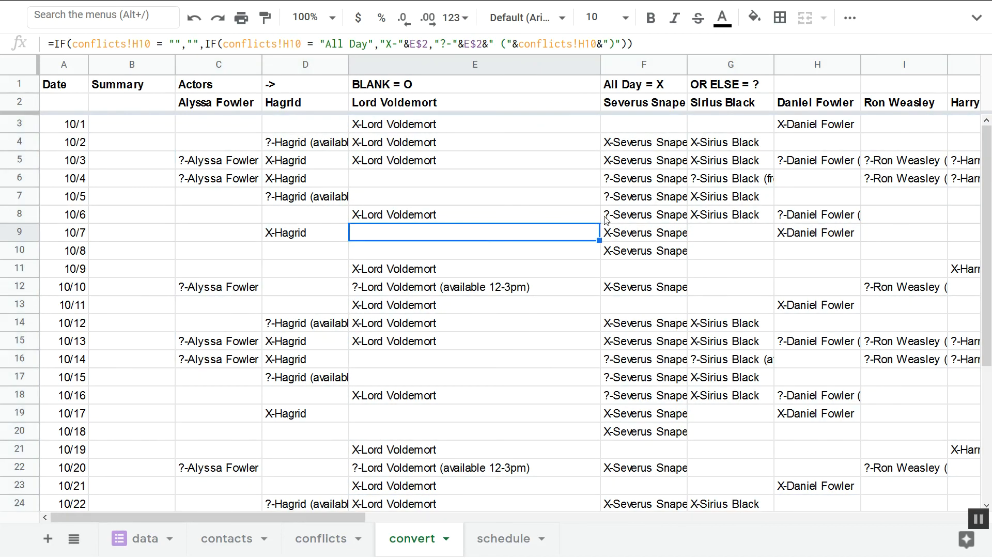
{"action": "left_click_drag", "start_coordinate": [685, 71], "coordinate": [862, 72]}
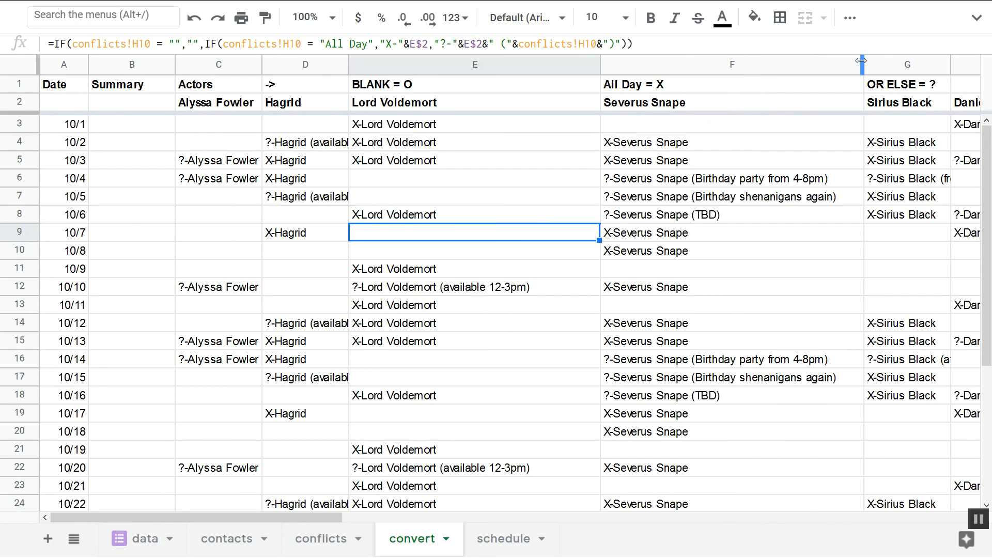
{"action": "left_click_drag", "start_coordinate": [348, 70], "coordinate": [468, 70]}
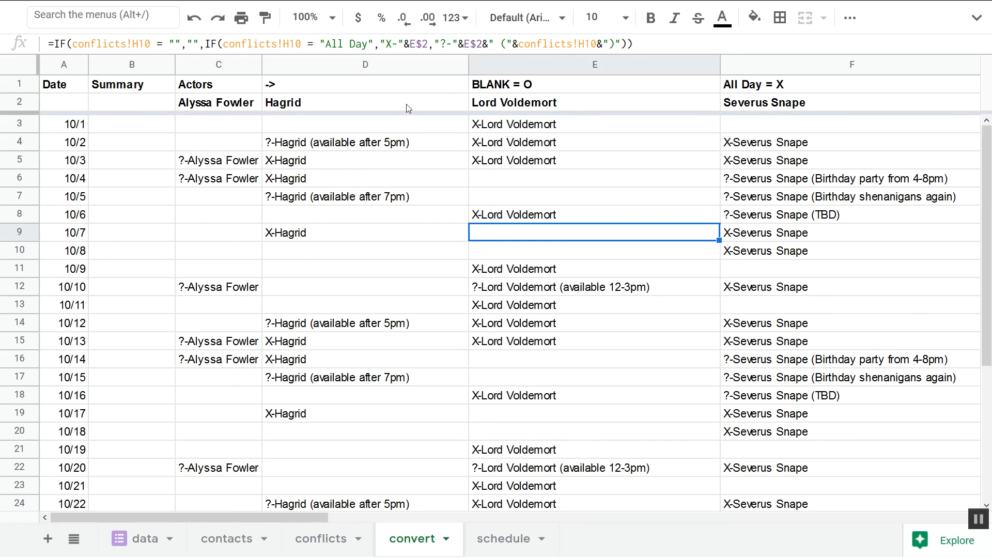
Resize columns C through Z together to one uniform width, slightly narrower than column C.
{"action": "left_click", "coordinate": [189, 62]}
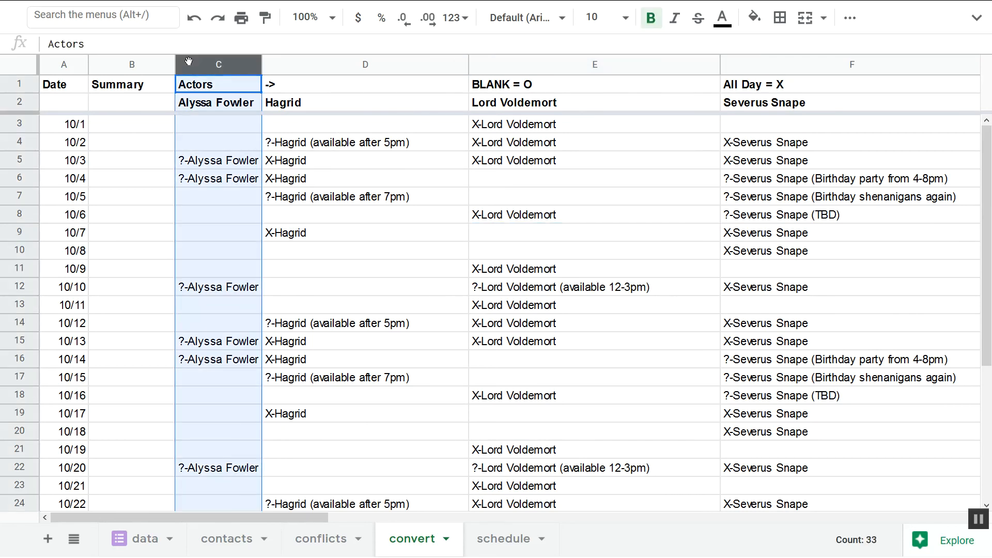
{"action": "key", "text": "shift+Right"}
{"action": "key", "text": "shift+Right"}
{"action": "key", "text": "shift+Right"}
{"action": "key", "text": "shift+Right"}
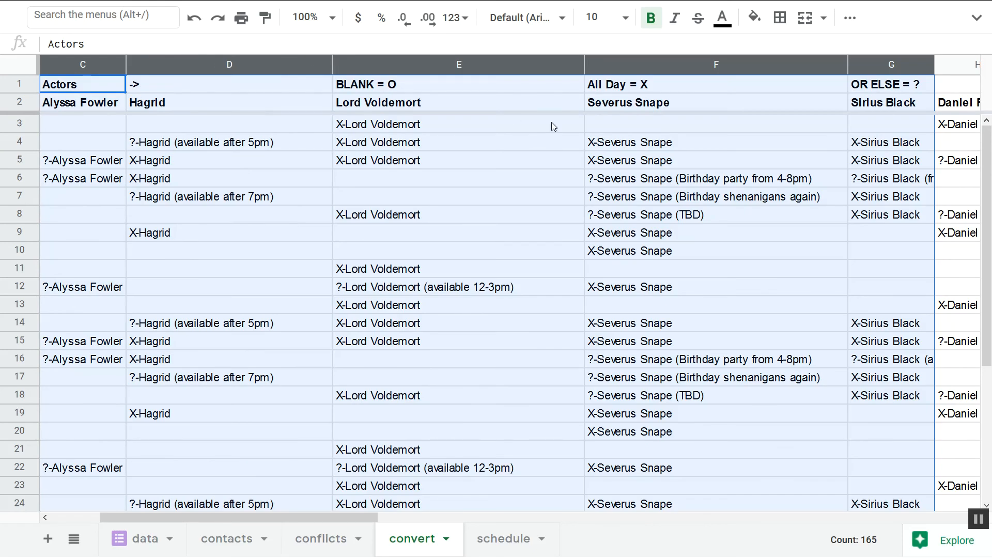
{"action": "key", "text": "ctrl+shift+Right"}
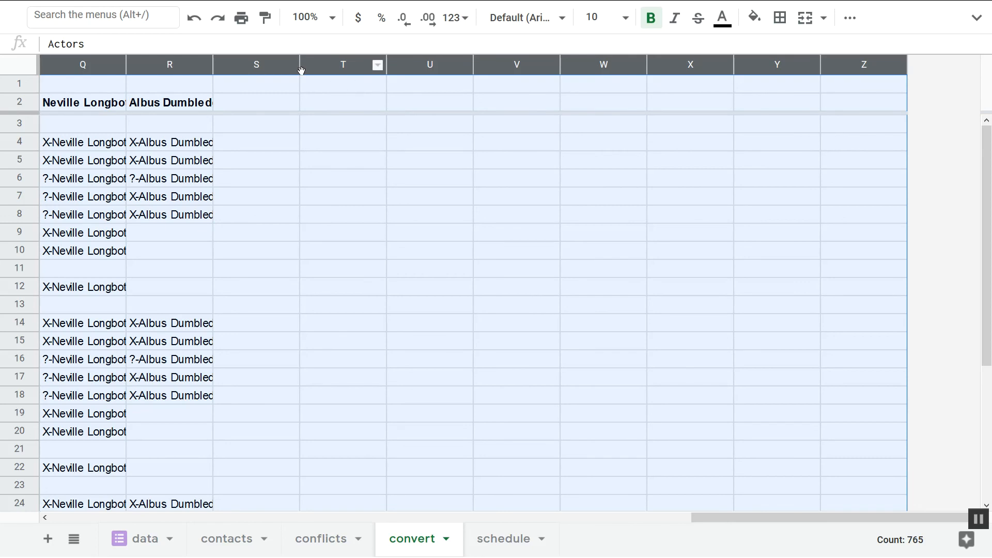
{"action": "double_click", "coordinate": [211, 66]}
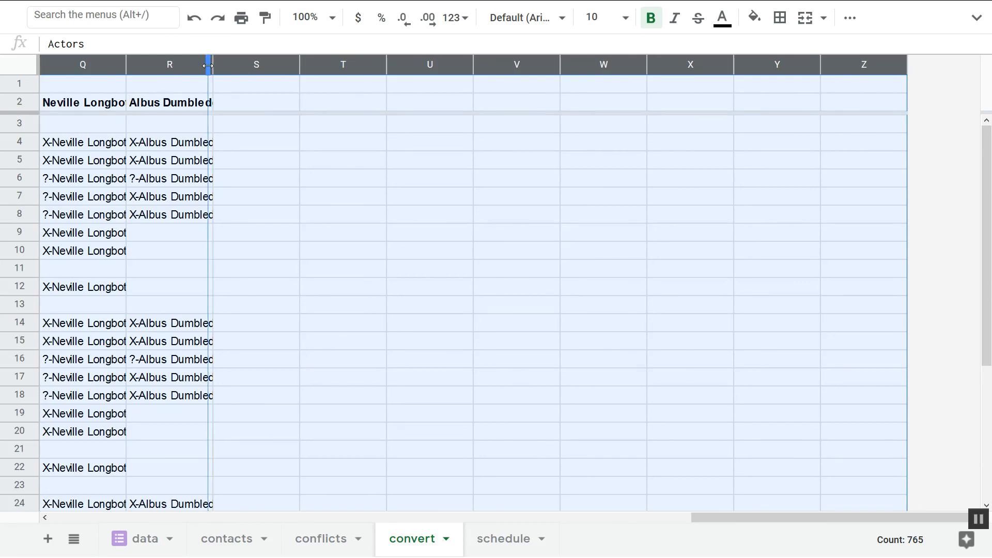
{"action": "left_click", "coordinate": [297, 196]}
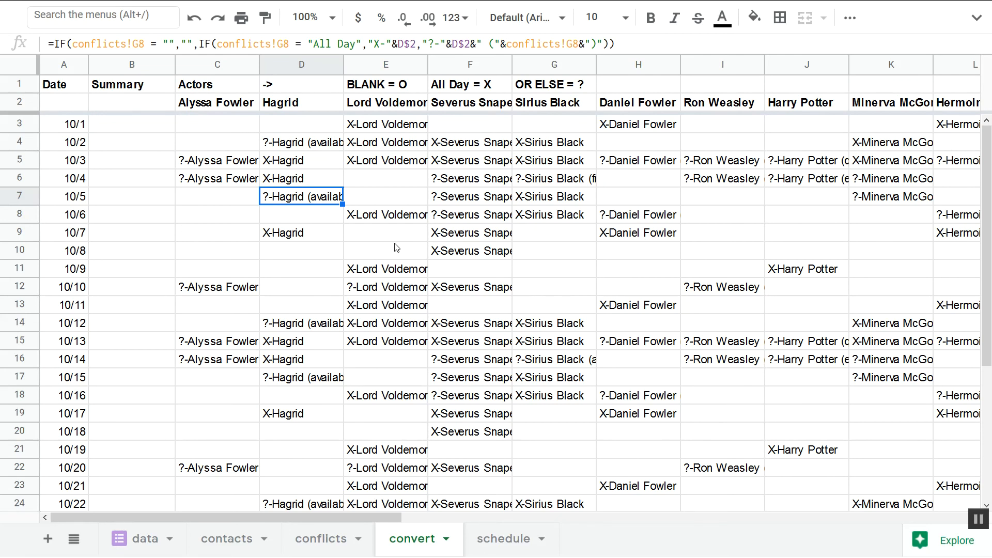
Look across the 10/1 row of the convert sheet, comparing the actors' entries from the Summary column onward.
{"action": "left_click", "coordinate": [126, 134]}
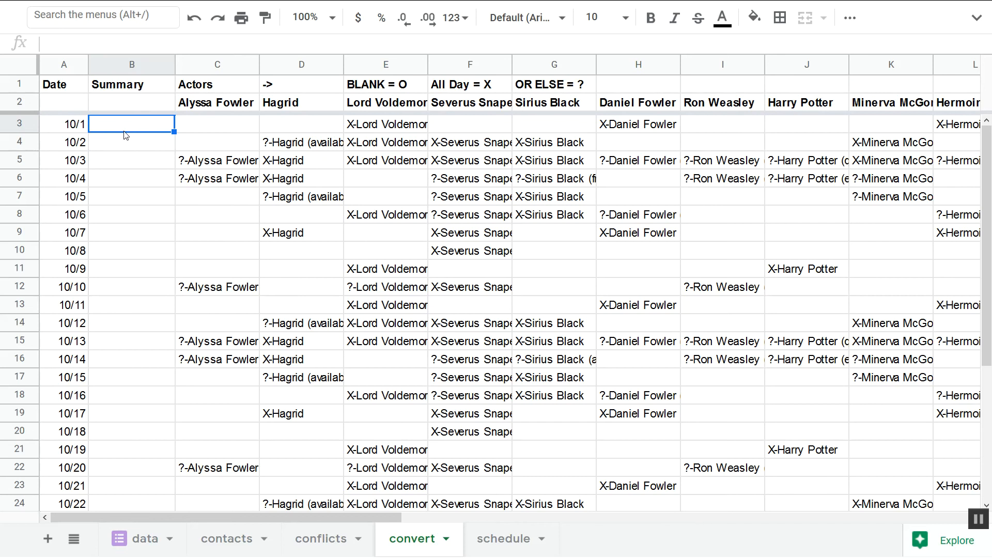
{"action": "key", "text": "Right"}
{"action": "key", "text": "Right"}
{"action": "key", "text": "Right"}
{"action": "key", "text": "Right"}
{"action": "key", "text": "Right"}
{"action": "key", "text": "Right"}
{"action": "key", "text": "Right"}
{"action": "key", "text": "Right"}
{"action": "key", "text": "Right"}
{"action": "key", "text": "Right"}
{"action": "key", "text": "Right"}
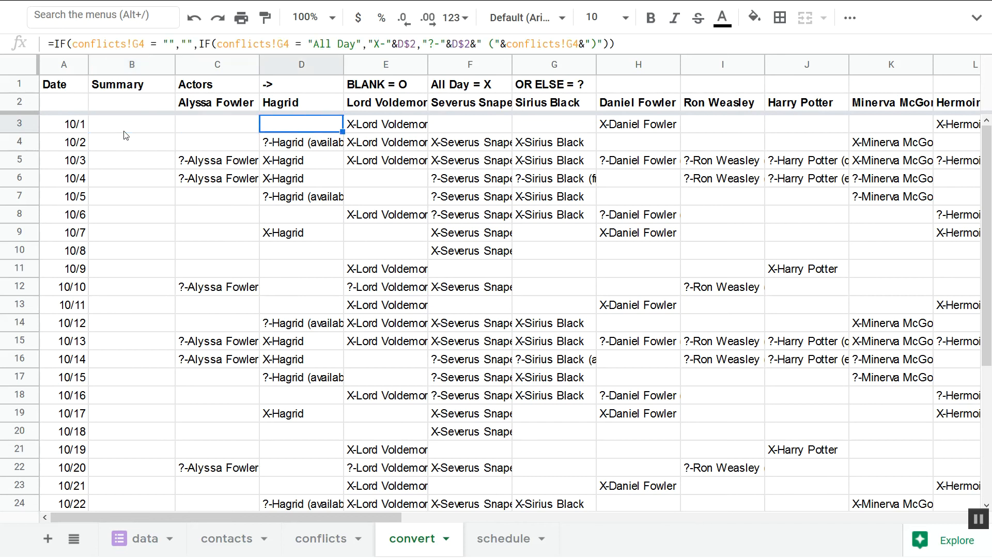
{"action": "key", "text": "Right"}
{"action": "key", "text": "Right"}
{"action": "key", "text": "Right"}
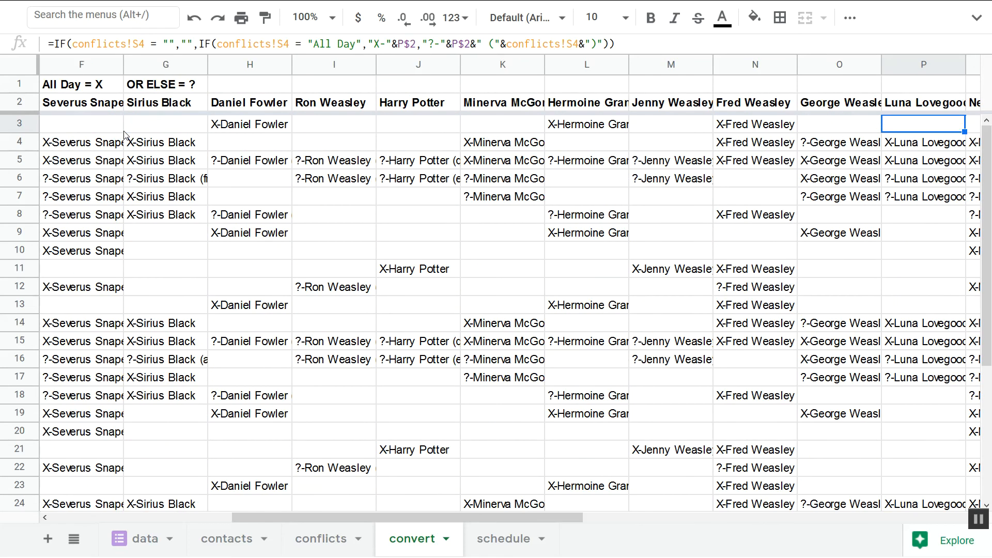
{"action": "key", "text": "Left"}
{"action": "key", "text": "Left"}
{"action": "key", "text": "Left"}
{"action": "key", "text": "Left"}
{"action": "key", "text": "Left"}
{"action": "key", "text": "Left"}
{"action": "key", "text": "Left"}
{"action": "key", "text": "Left"}
{"action": "key", "text": "Left"}
{"action": "key", "text": "Left"}
{"action": "key", "text": "Left"}
{"action": "key", "text": "Left"}
{"action": "key", "text": "Left"}
{"action": "key", "text": "Left"}
{"action": "key", "text": "Left"}
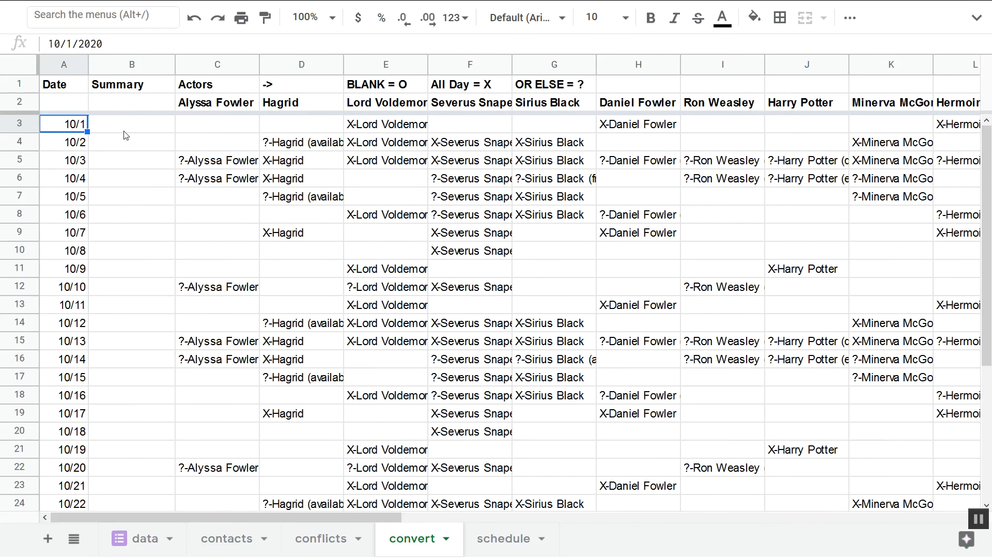
{"action": "key", "text": "Right"}
{"action": "key", "text": "Right"}
{"action": "key", "text": "Right"}
{"action": "key", "text": "Right"}
{"action": "key", "text": "Left"}
{"action": "key", "text": "Left"}
{"action": "key", "text": "Right"}
{"action": "key", "text": "Right"}
{"action": "key", "text": "Right"}
{"action": "key", "text": "Right"}
{"action": "key", "text": "Right"}
{"action": "key", "text": "Right"}
{"action": "key", "text": "Right"}
{"action": "key", "text": "Left"}
{"action": "key", "text": "Left"}
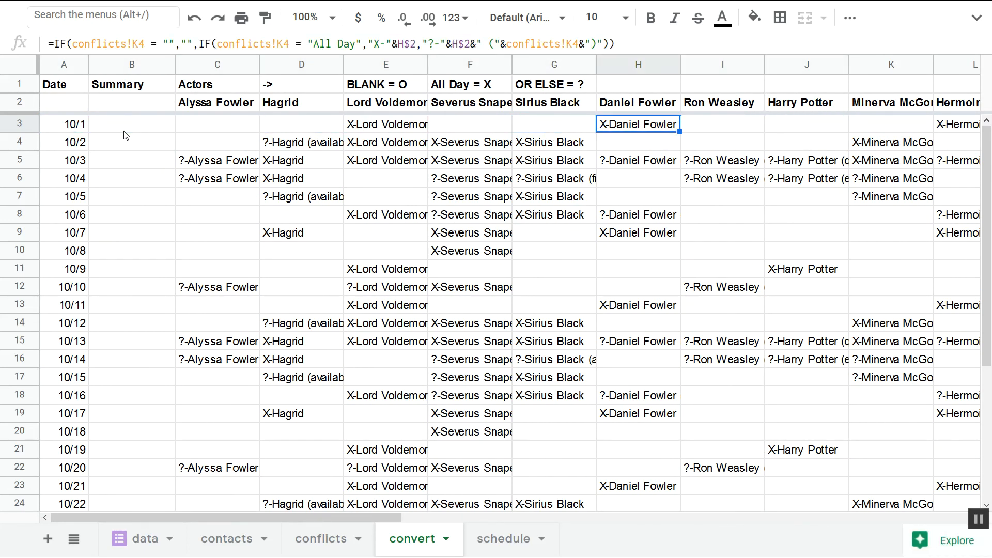
Begin a JOIN formula in the Summary cell B3 for 10/1.
{"action": "key", "text": "Home"}
{"action": "key", "text": "Right"}
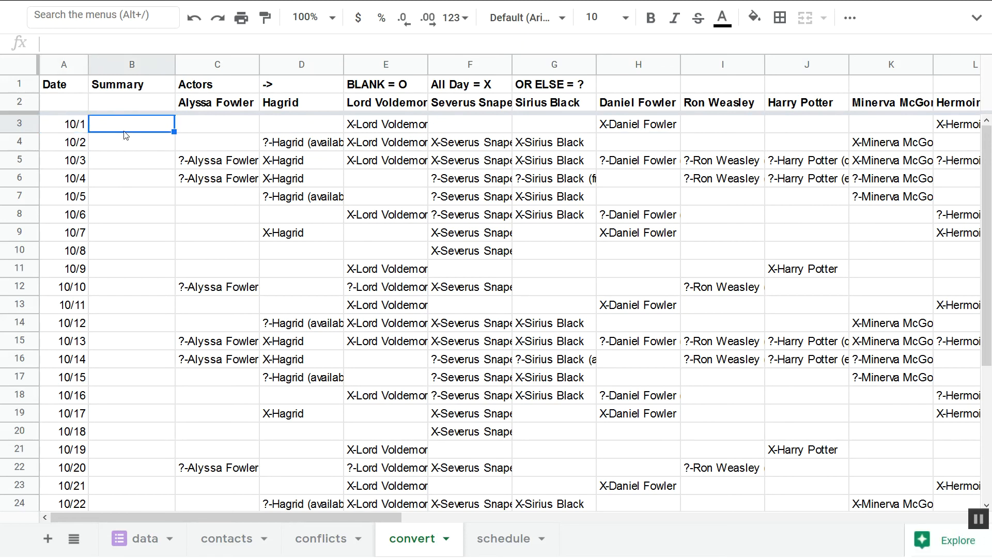
{"action": "type", "text": "=JOIN("}
{"action": "key", "text": "Left"}
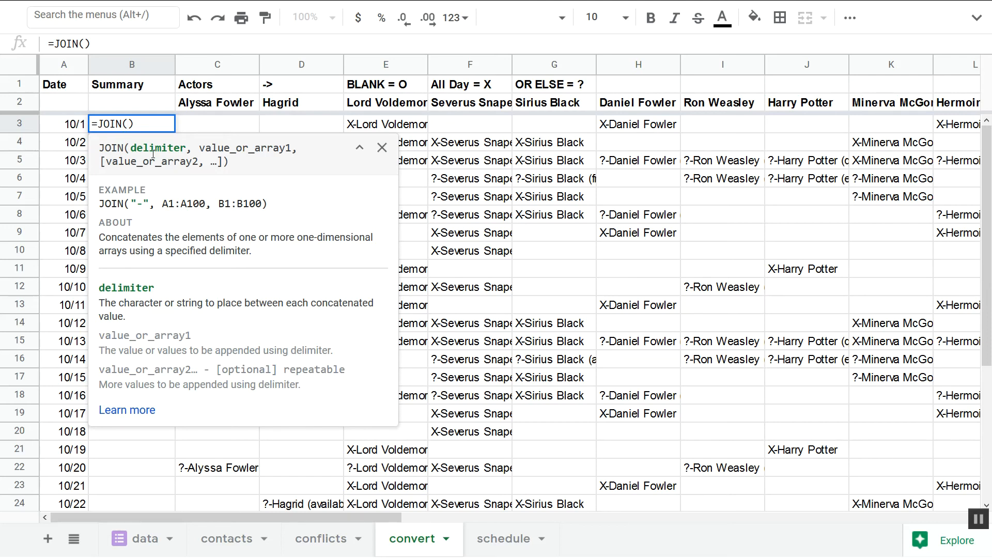
Try TEXTJOIN in place of JOIN in B3's formula and examine the arguments it takes.
{"action": "key", "text": "Left"}
{"action": "key", "text": "Left"}
{"action": "key", "text": "Left"}
{"action": "key", "text": "Left"}
{"action": "key", "text": "Left"}
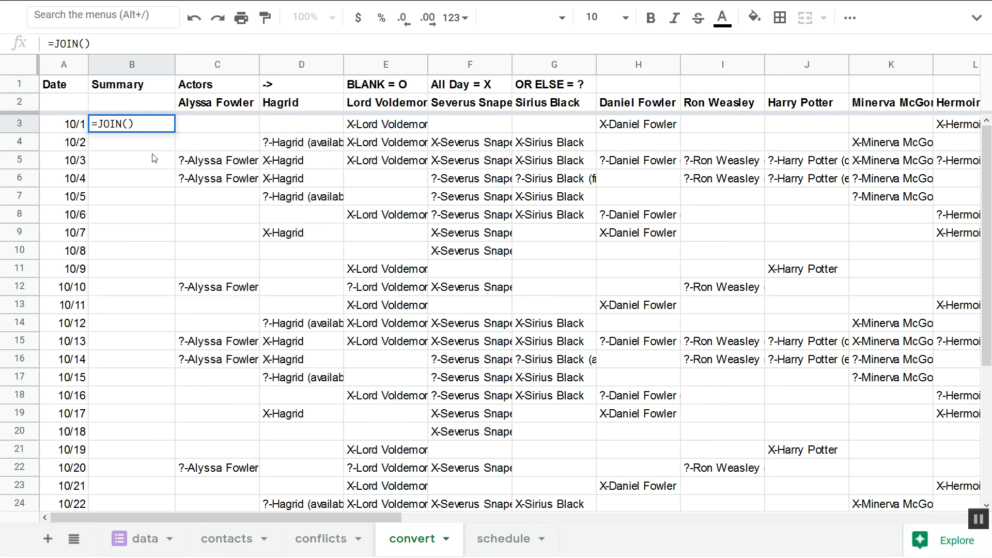
{"action": "type", "text": "TEXT"}
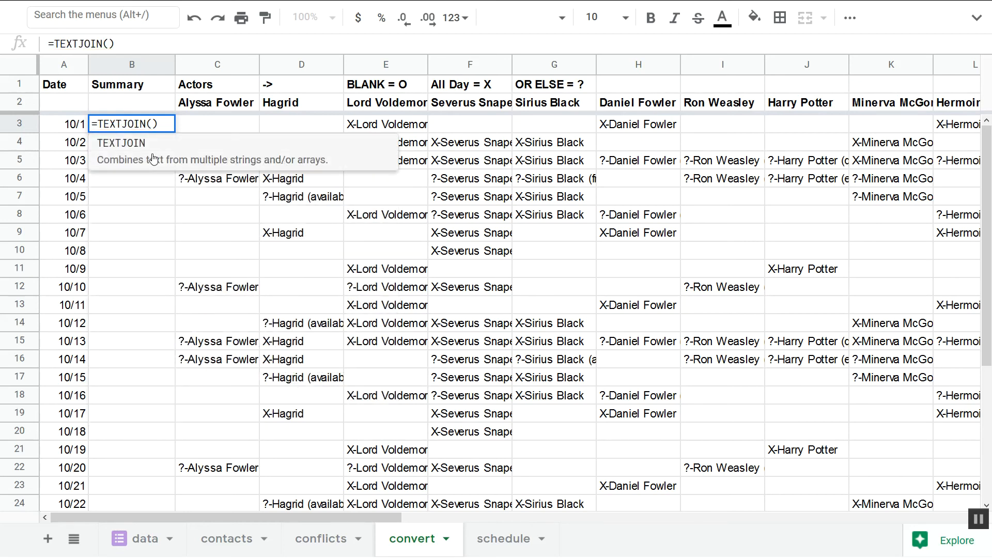
{"action": "key", "text": "Right"}
{"action": "key", "text": "Right"}
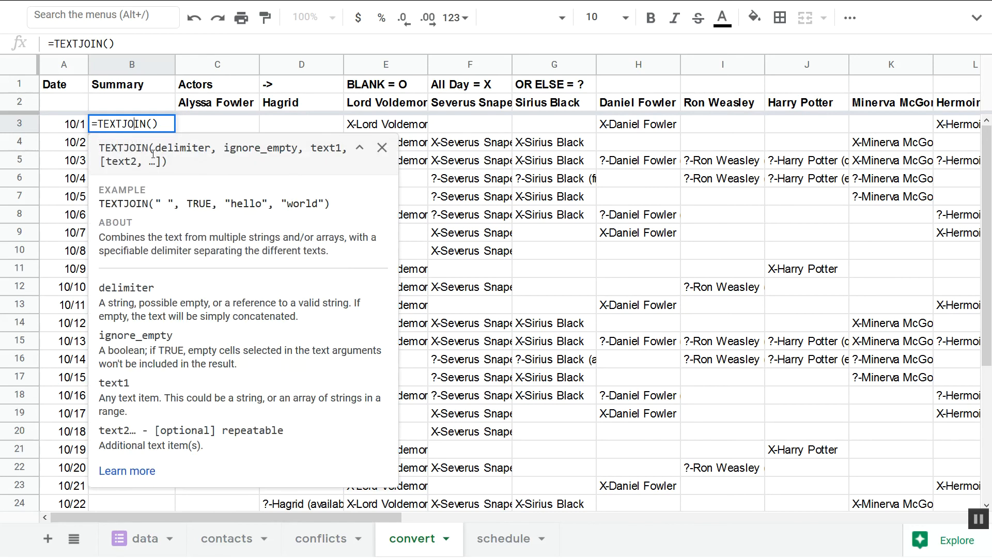
{"action": "key", "text": "Right"}
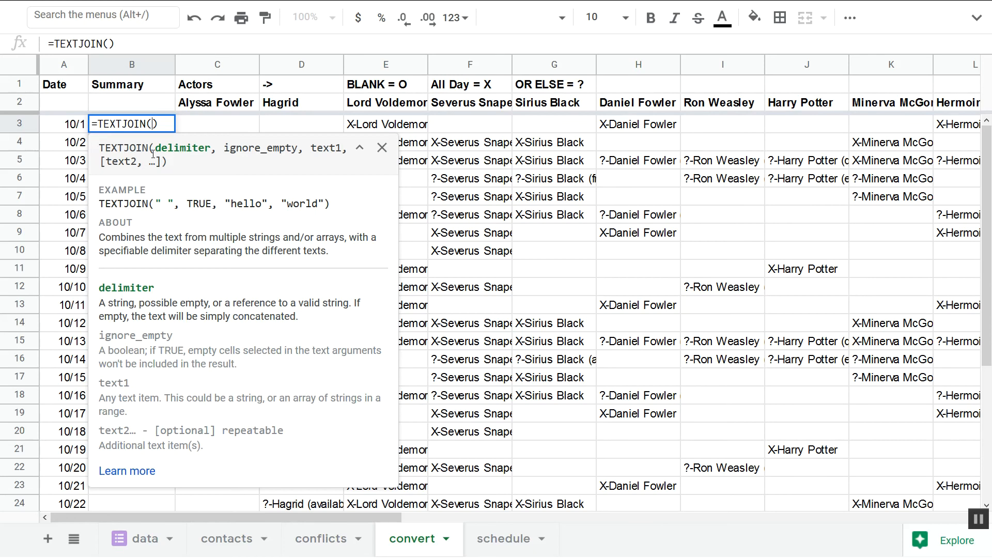
Change the function in B3's formula back to JOIN, ready for its delimiter argument.
{"action": "key", "text": "BackSpace"}
{"action": "key", "text": "BackSpace"}
{"action": "key", "text": "BackSpace"}
{"action": "key", "text": "BackSpace"}
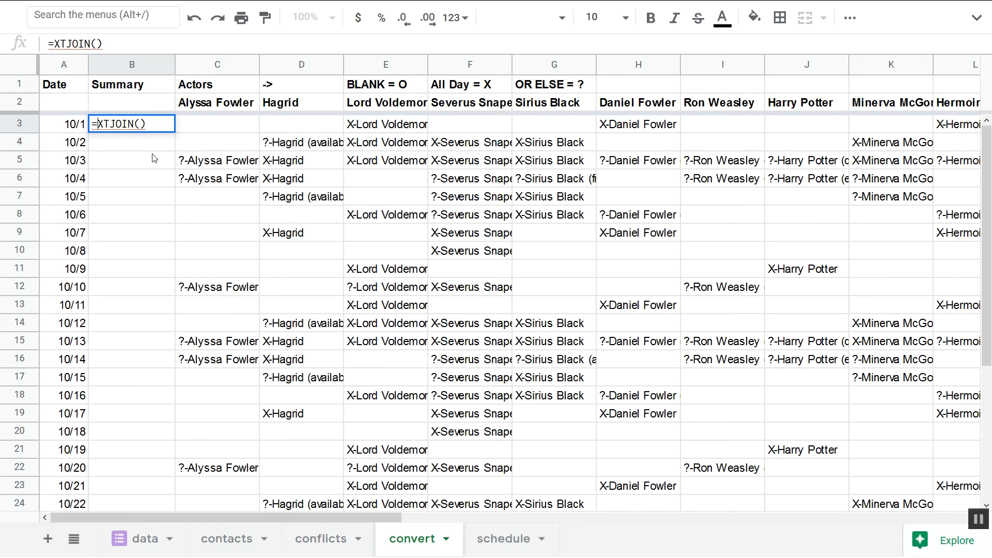
{"action": "key", "text": "Right"}
{"action": "key", "text": "Right"}
{"action": "key", "text": "Right"}
{"action": "key", "text": "Right"}
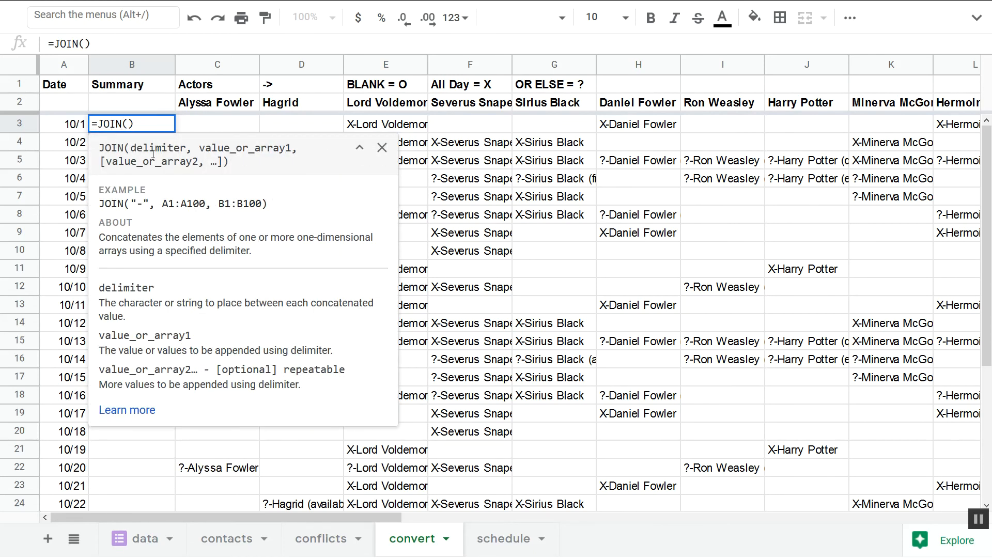
{"action": "key", "text": "Right"}
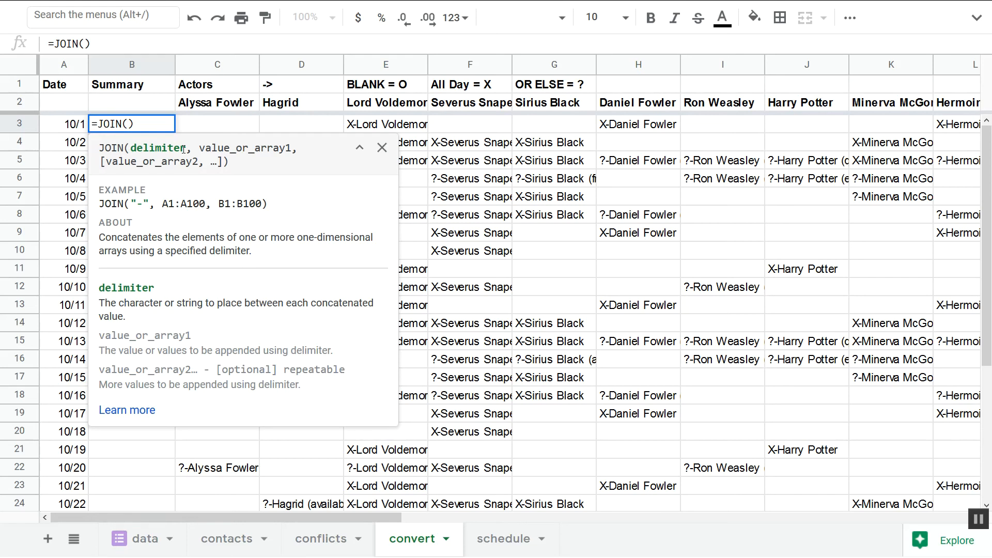
Set the delimiter of B3's JOIN formula to a comma followed by a space.
{"action": "type", "text": "\"\""}
{"action": "type", "text": ","}
{"action": "type", "text": ","}
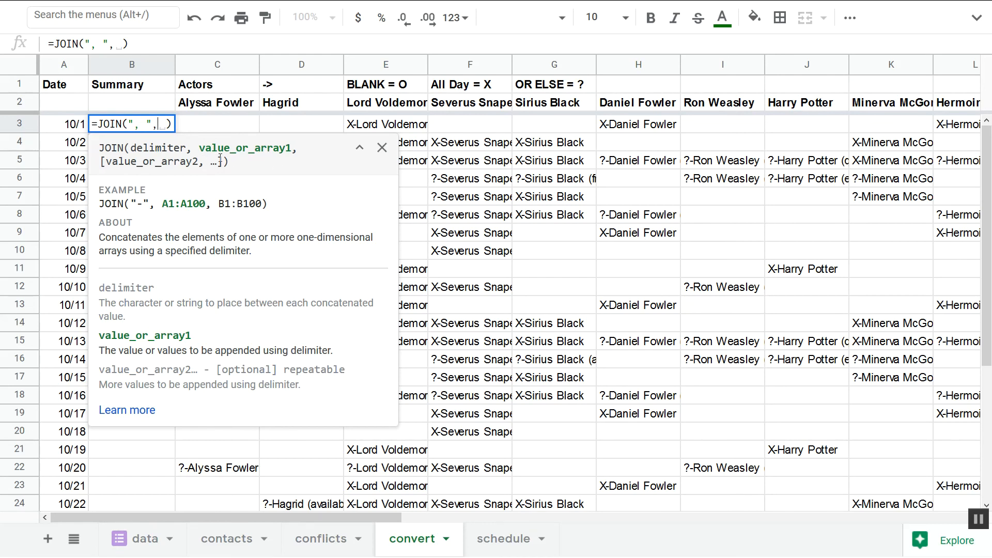
Add the range C3:Z3 as the values to join and enter B3's formula as =JOIN(", ",C3:Z3).
{"action": "left_click", "coordinate": [200, 129]}
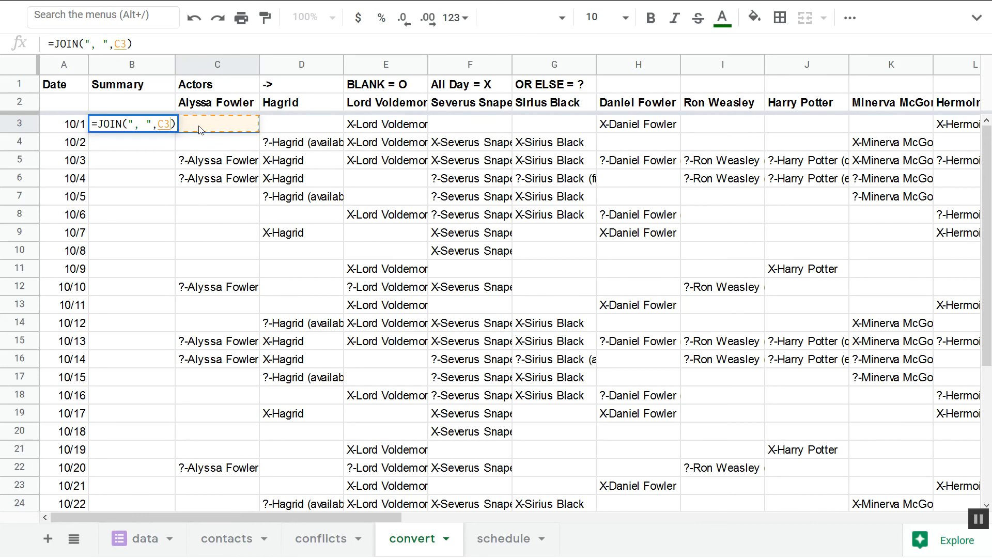
{"action": "key", "text": "shift+Right"}
{"action": "key", "text": "shift+Right"}
{"action": "key", "text": "shift+Right"}
{"action": "key", "text": "shift+Right"}
{"action": "key", "text": "shift+Right"}
{"action": "key", "text": "shift+Right"}
{"action": "key", "text": "shift+Right"}
{"action": "key", "text": "shift+Right"}
{"action": "key", "text": "shift+Right"}
{"action": "key", "text": "shift+Right"}
{"action": "key", "text": "shift+Right"}
{"action": "key", "text": "shift+Right"}
{"action": "key", "text": "shift+Right"}
{"action": "key", "text": "shift+Right"}
{"action": "key", "text": "shift+Right"}
{"action": "key", "text": "shift+Right"}
{"action": "key", "text": "shift+Right"}
{"action": "key", "text": "shift+Right"}
{"action": "key", "text": "shift+Right"}
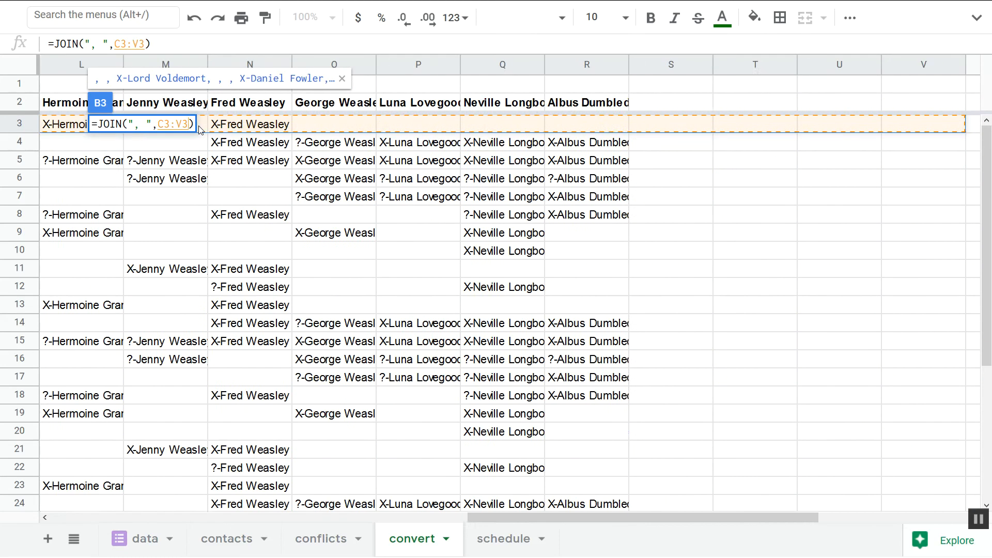
{"action": "key", "text": "shift+Right"}
{"action": "key", "text": "shift+Right"}
{"action": "key", "text": "shift+Right"}
{"action": "key", "text": "shift+Right"}
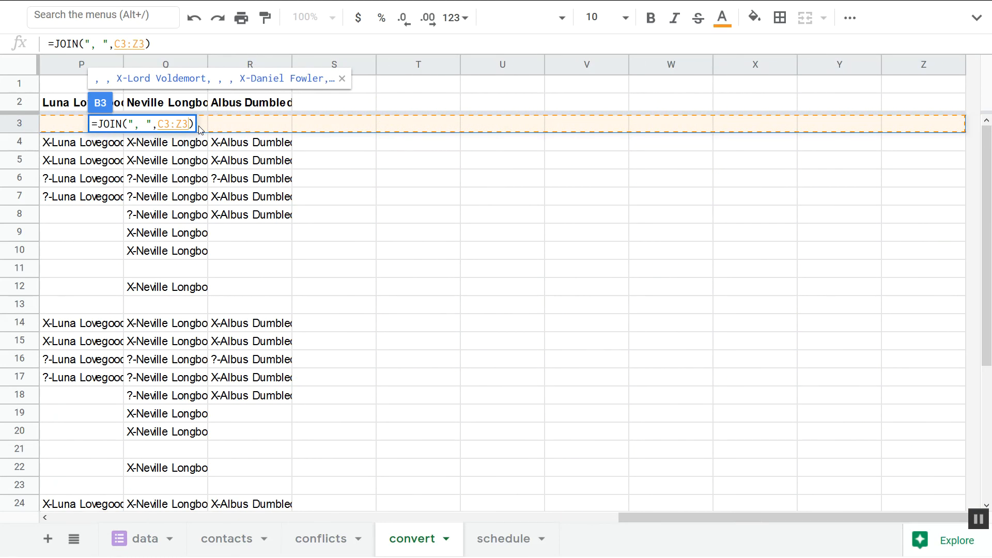
{"action": "key", "text": "Return"}
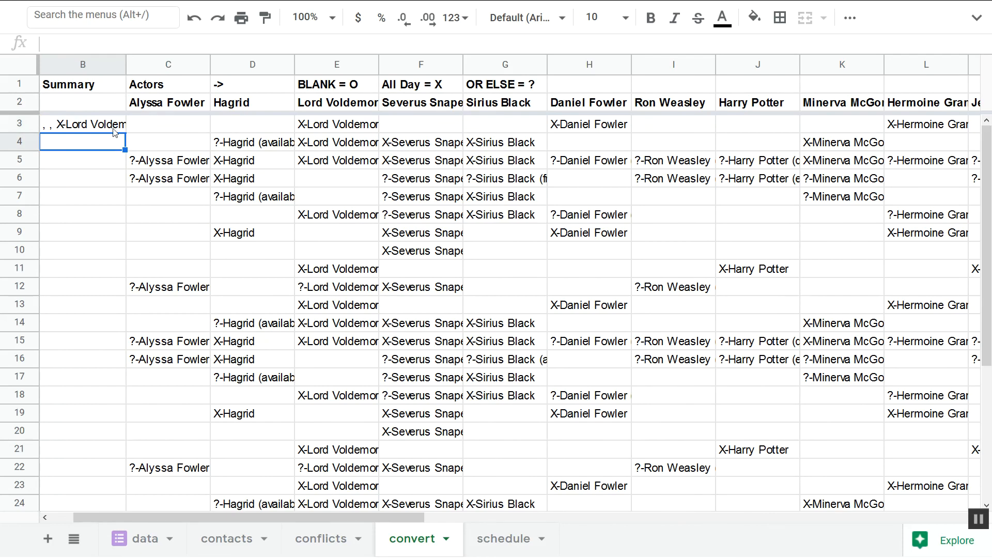
Widen the Summary column B to more than three times its width to show more of B3's joined text.
{"action": "left_click_drag", "start_coordinate": [139, 128], "coordinate": [778, 117]}
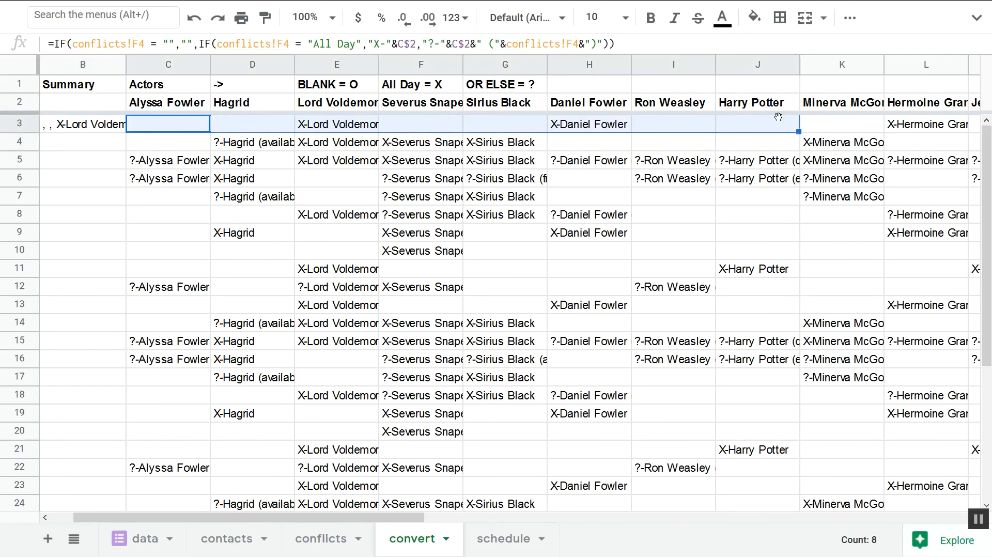
{"action": "left_click", "coordinate": [92, 133]}
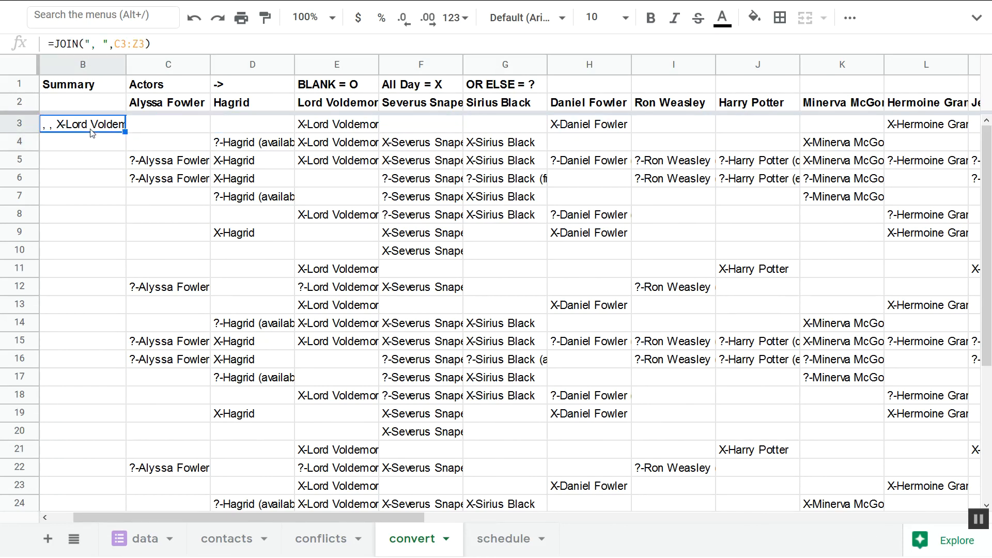
{"action": "left_click_drag", "start_coordinate": [125, 65], "coordinate": [337, 65]}
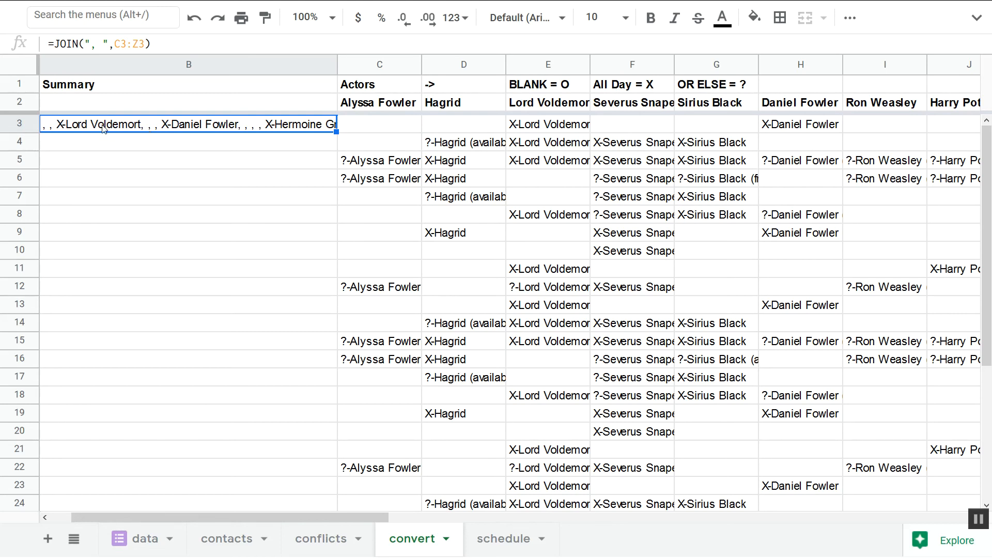
Change the function in B3's formula from JOIN to TEXTJOIN, keeping the ", " delimiter and range C3:Z3.
{"action": "left_click", "coordinate": [56, 44]}
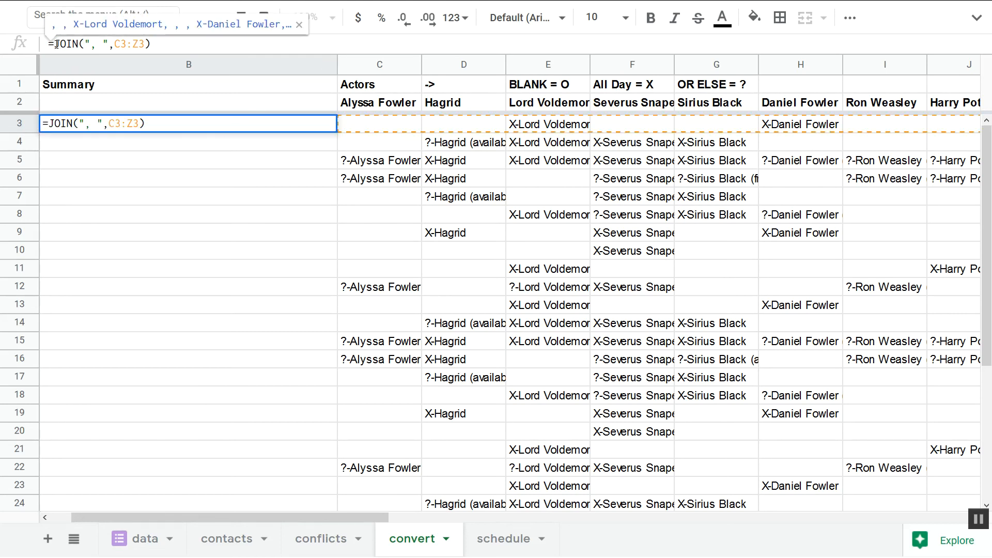
{"action": "type", "text": "TEXT"}
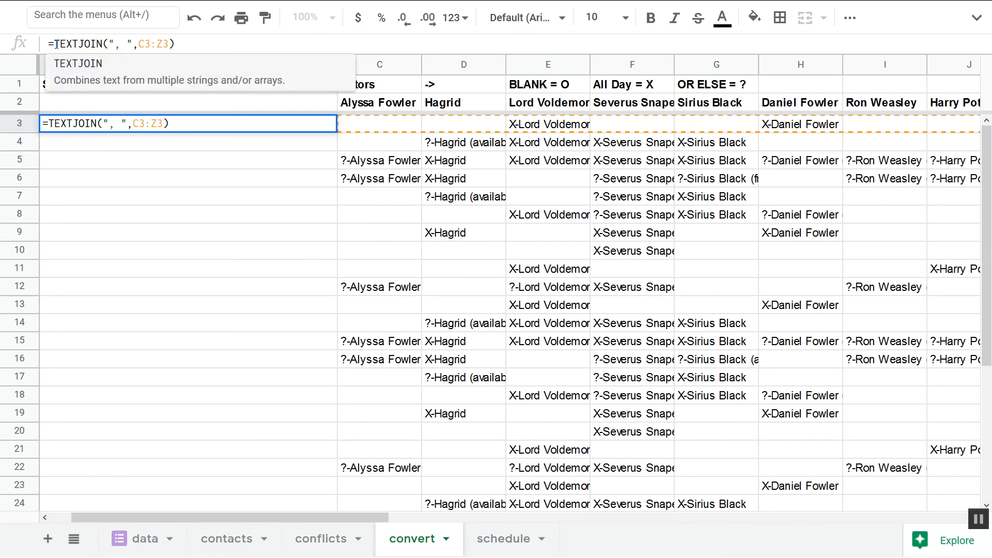
{"action": "key", "text": "Right"}
{"action": "key", "text": "Right"}
{"action": "key", "text": "Right"}
{"action": "key", "text": "Right"}
{"action": "key", "text": "Right"}
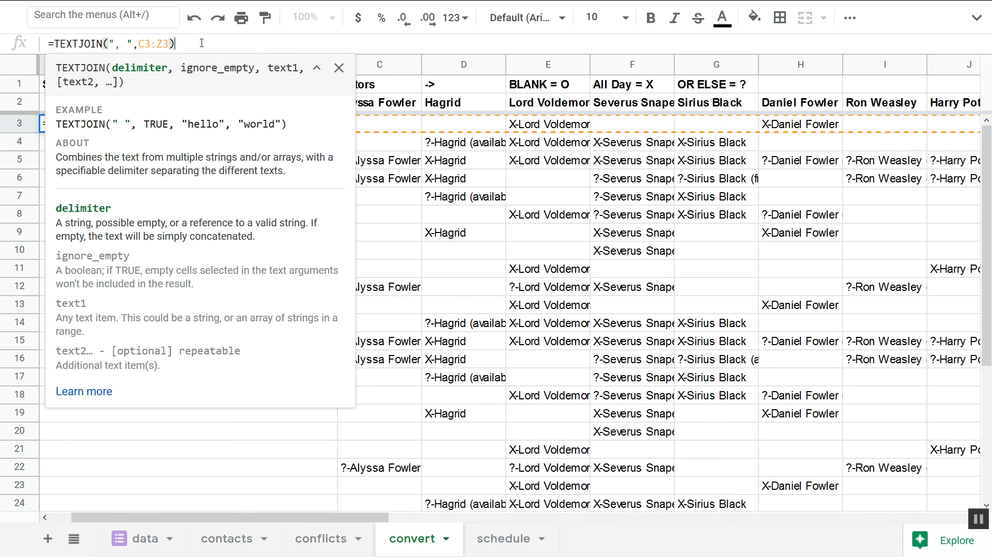
{"action": "key", "text": "Return"}
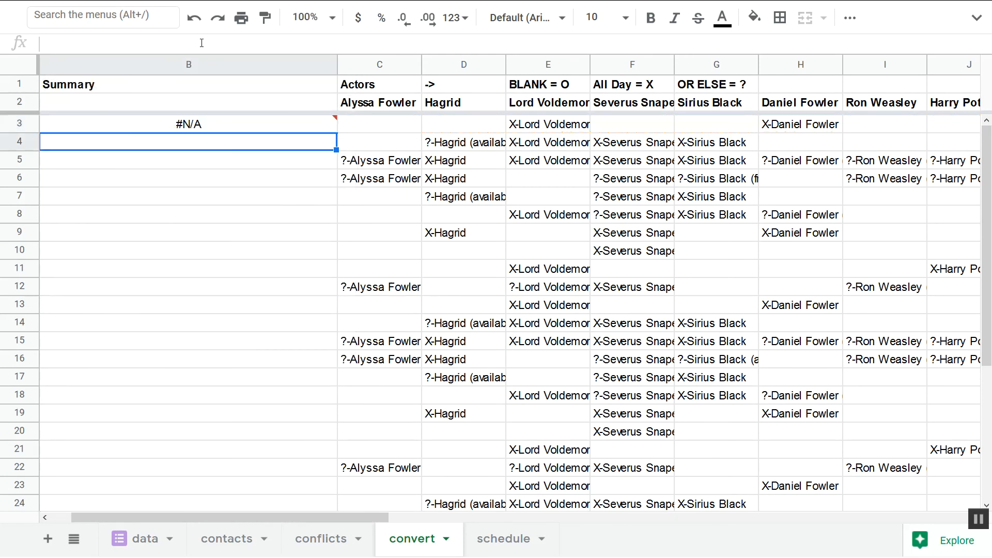
Insert TRUE as the ignore_empty argument in B3 so the formula reads =TEXTJOIN(", ",TRUE,C3:Z3).
{"action": "left_click", "coordinate": [214, 125]}
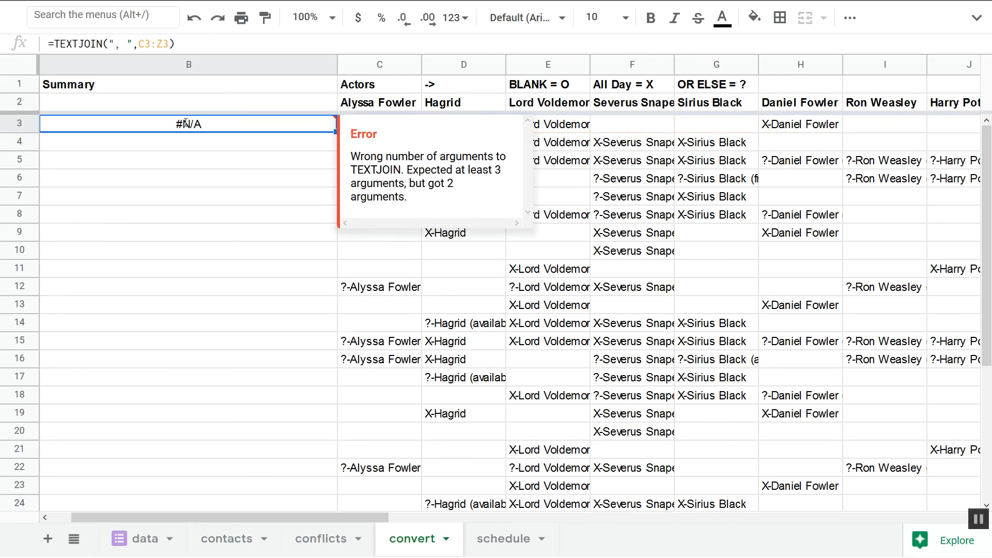
{"action": "double_click", "coordinate": [187, 125]}
{"action": "left_click", "coordinate": [165, 124]}
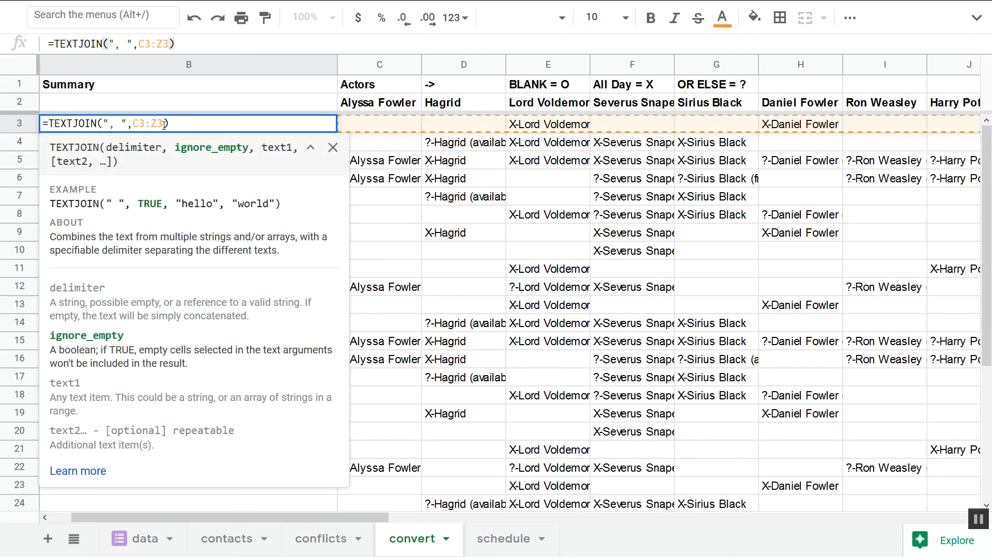
{"action": "left_click", "coordinate": [135, 124]}
{"action": "left_click", "coordinate": [122, 124]}
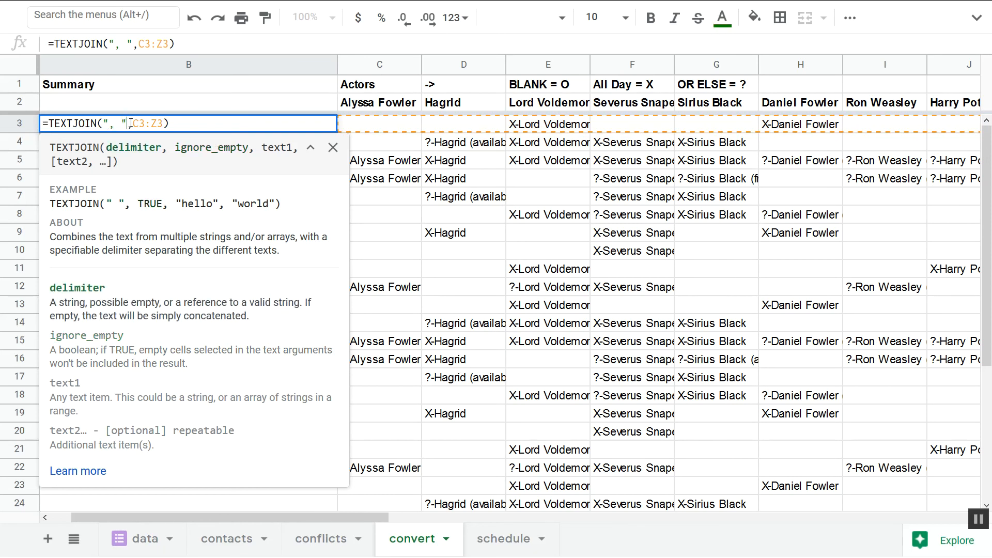
{"action": "left_click", "coordinate": [130, 123]}
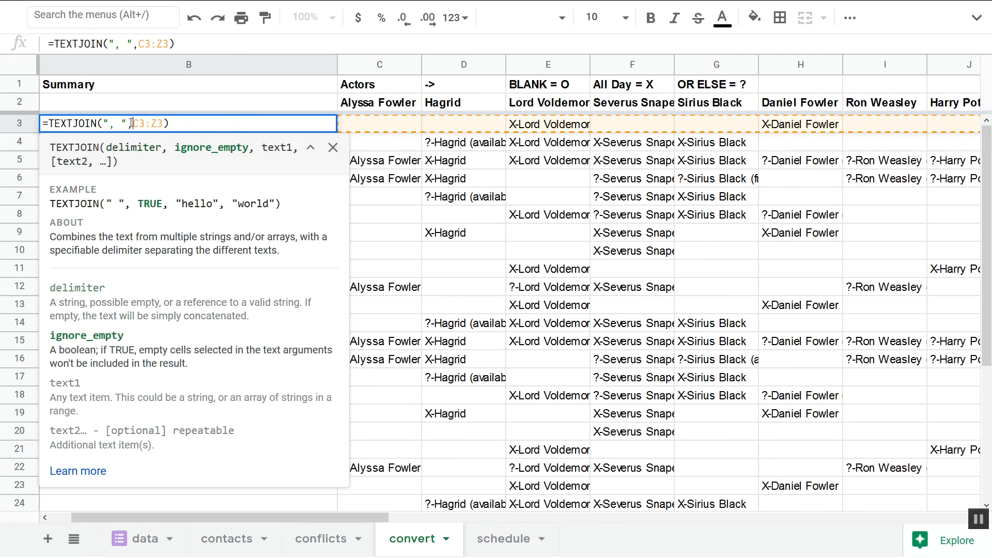
{"action": "type", "text": "TRUE"}
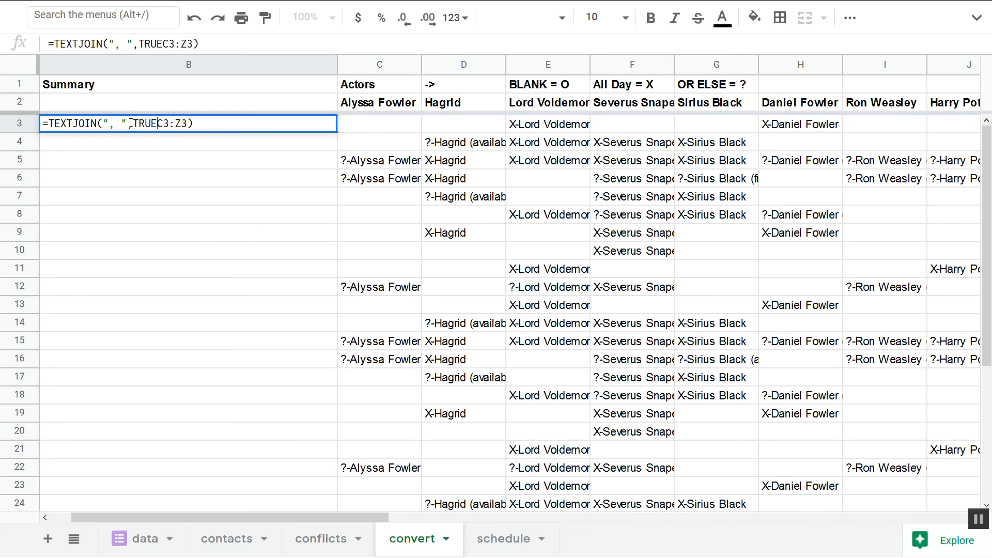
{"action": "type", "text": ","}
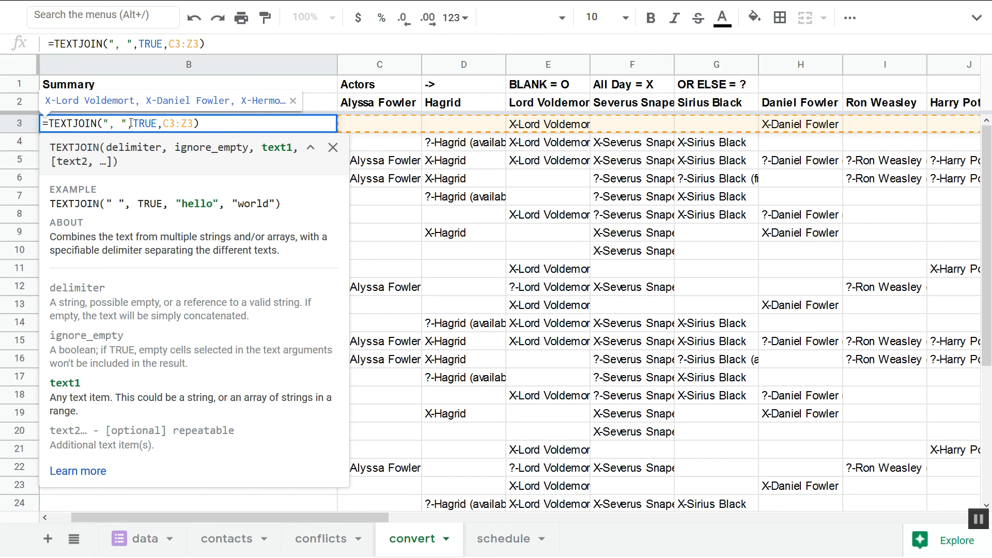
Review the delimiter, ignore_empty and text range arguments of B3's TEXTJOIN formula one by one.
{"action": "left_click_drag", "start_coordinate": [126, 122], "coordinate": [105, 123]}
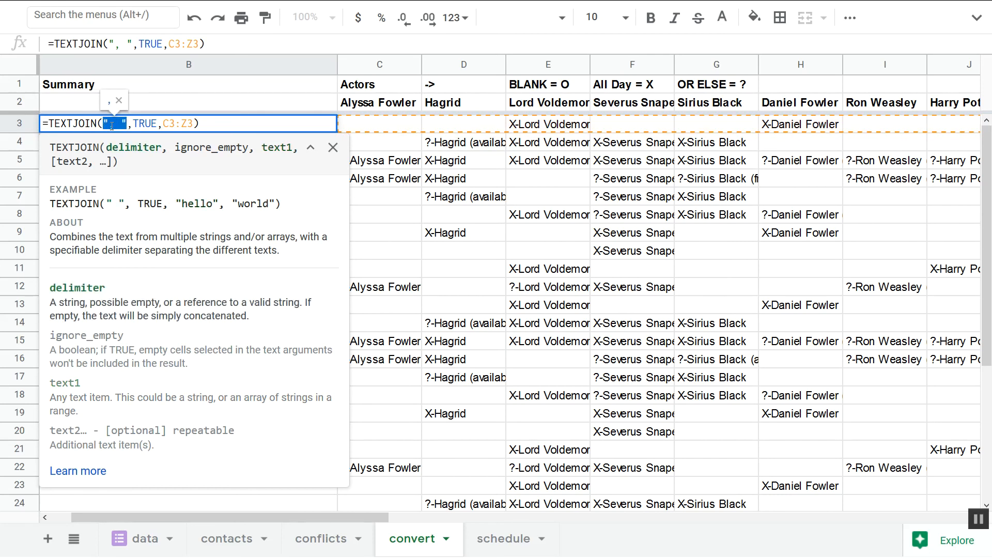
{"action": "left_click_drag", "start_coordinate": [129, 123], "coordinate": [158, 123]}
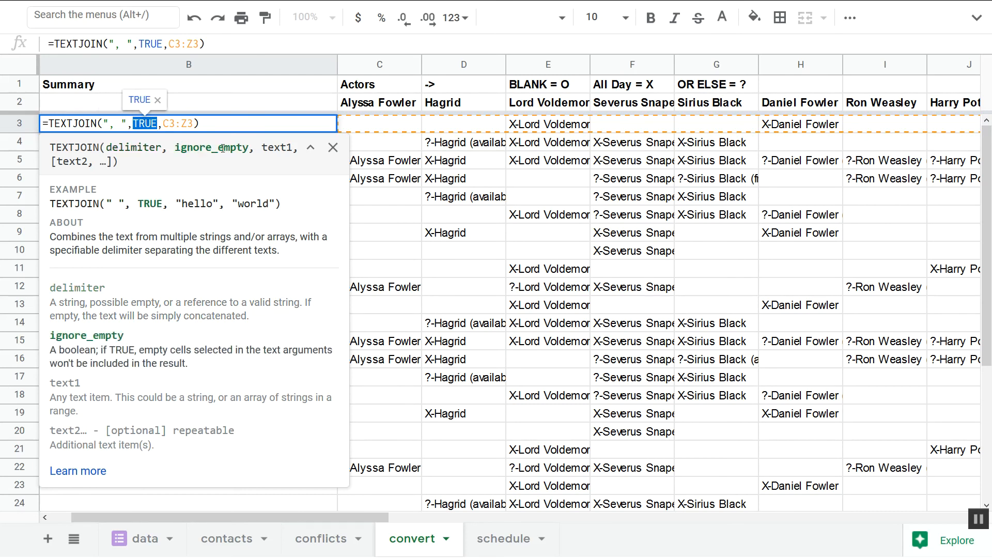
{"action": "left_click_drag", "start_coordinate": [194, 122], "coordinate": [162, 123]}
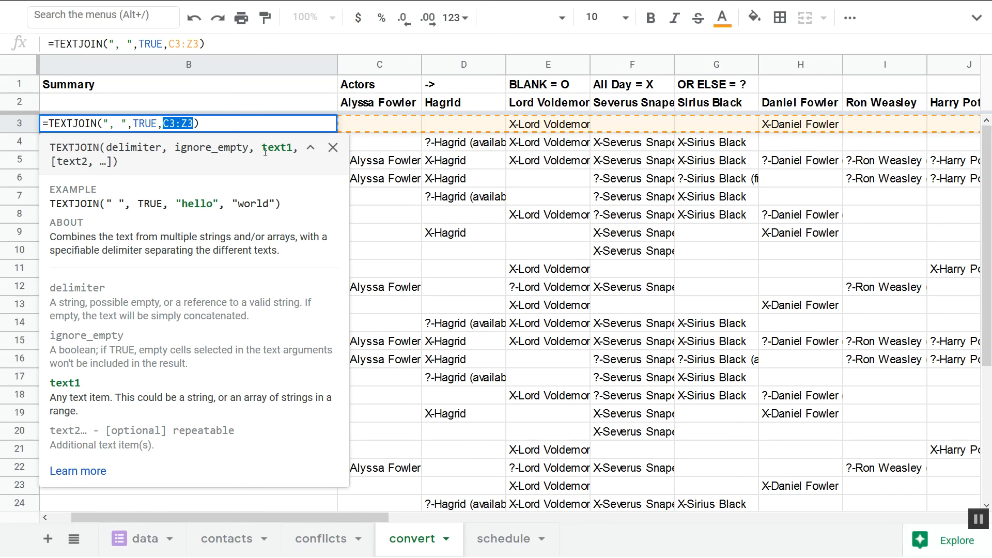
Confirm B3's TEXTJOIN formula and narrow the Summary column B to a bit over half its width.
{"action": "left_click", "coordinate": [201, 124]}
{"action": "key", "text": "Return"}
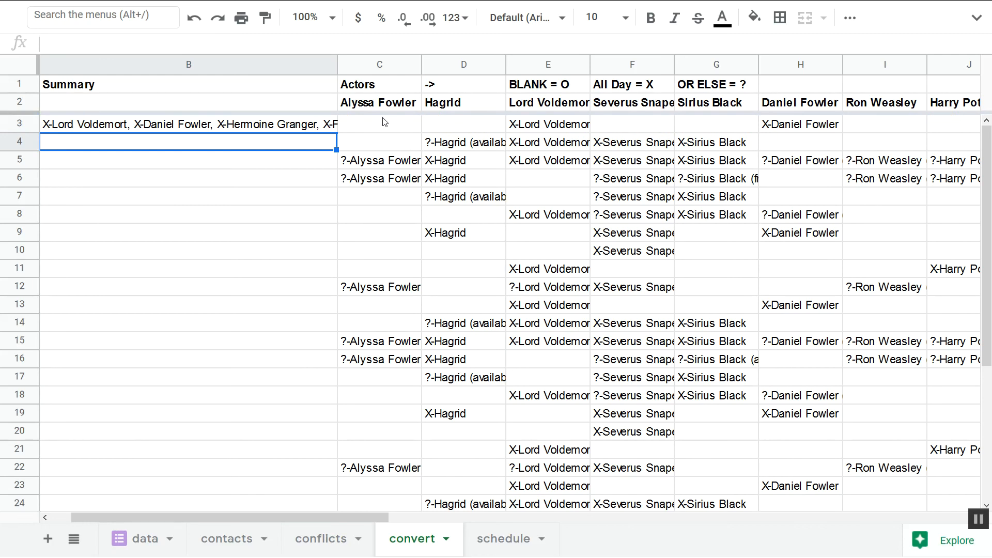
{"action": "left_click", "coordinate": [114, 125]}
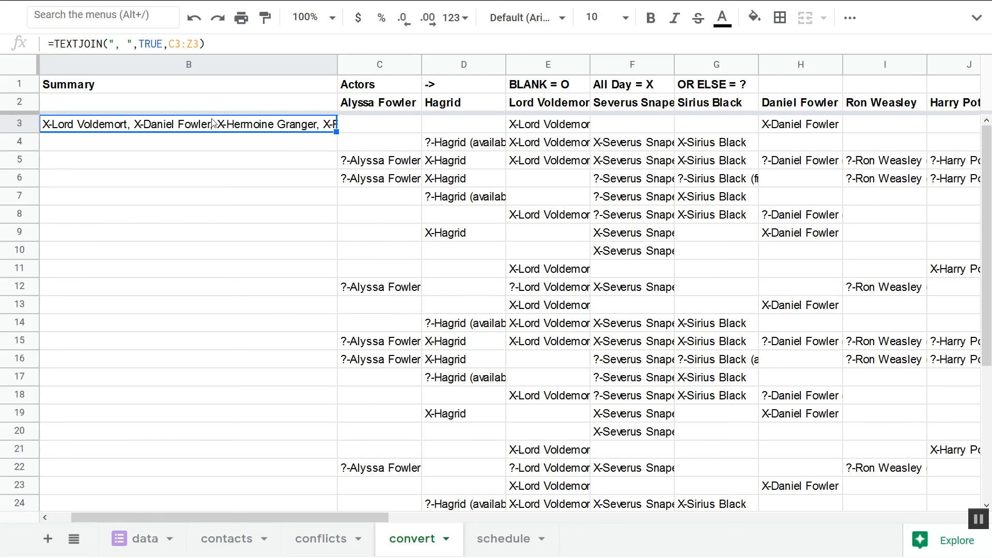
{"action": "left_click_drag", "start_coordinate": [338, 65], "coordinate": [462, 65]}
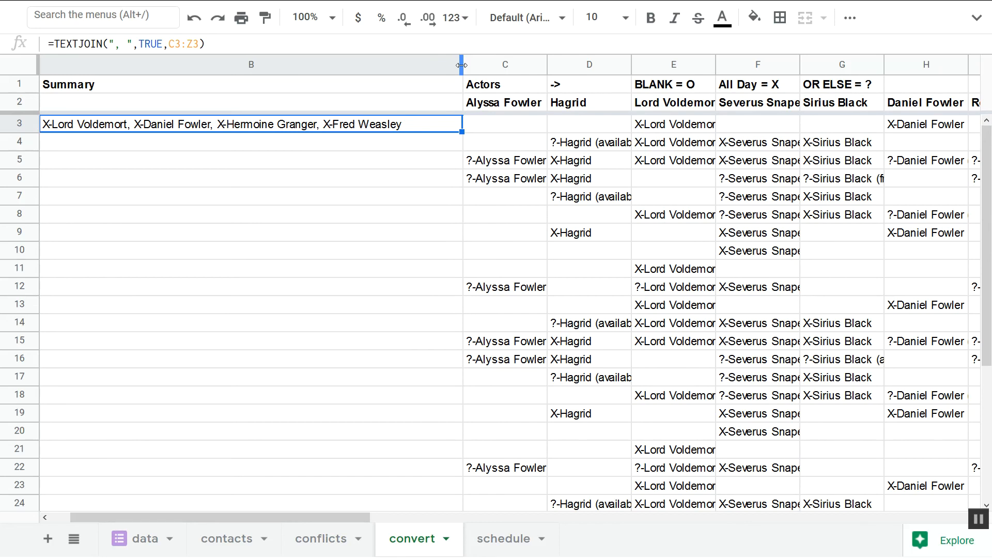
{"action": "left_click_drag", "start_coordinate": [461, 65], "coordinate": [214, 66]}
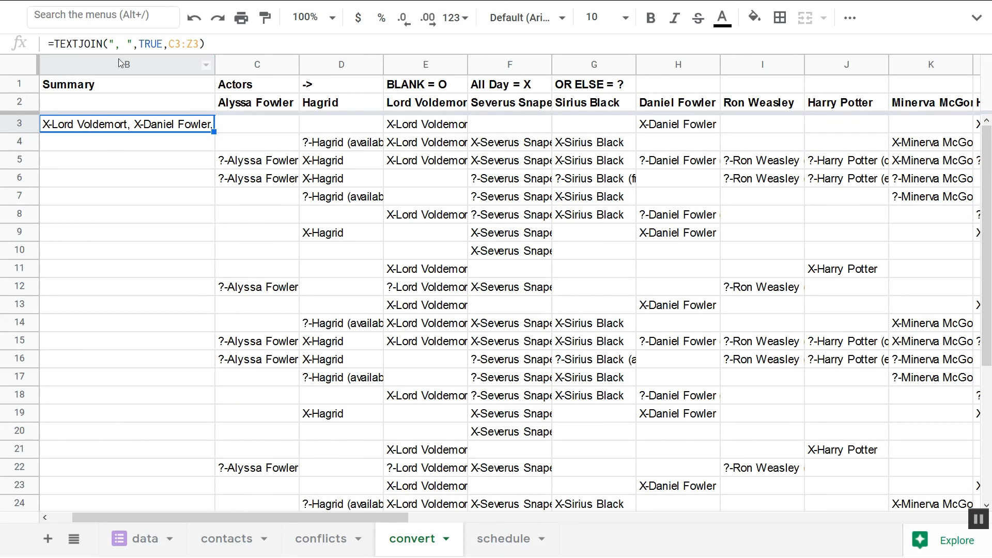
Replace the ", " delimiter in B3's TEXTJOIN formula with a line break between the quotation marks.
{"action": "left_click", "coordinate": [126, 45]}
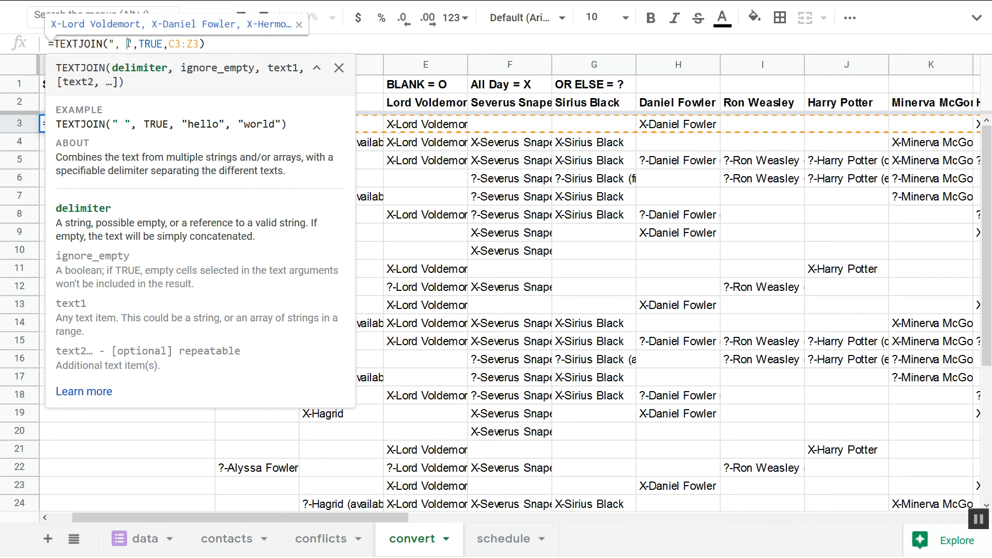
{"action": "key", "text": "Delete"}
{"action": "key", "text": "BackSpace"}
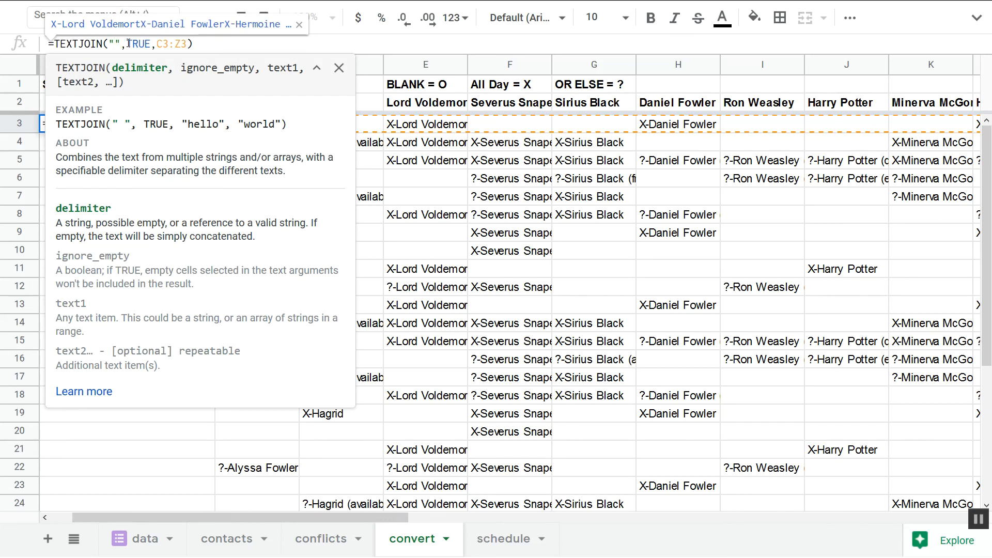
{"action": "key", "text": "ctrl+Return"}
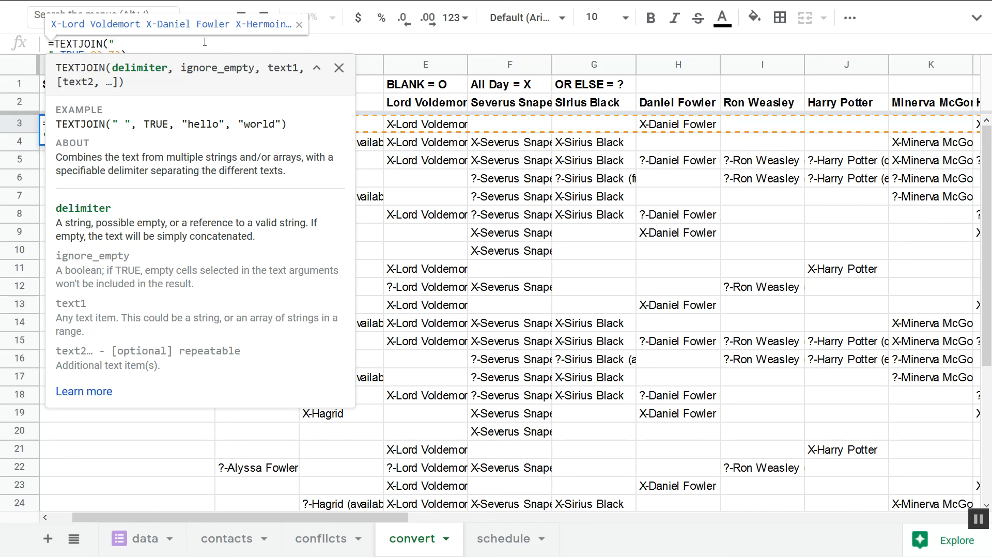
{"action": "key", "text": "Return"}
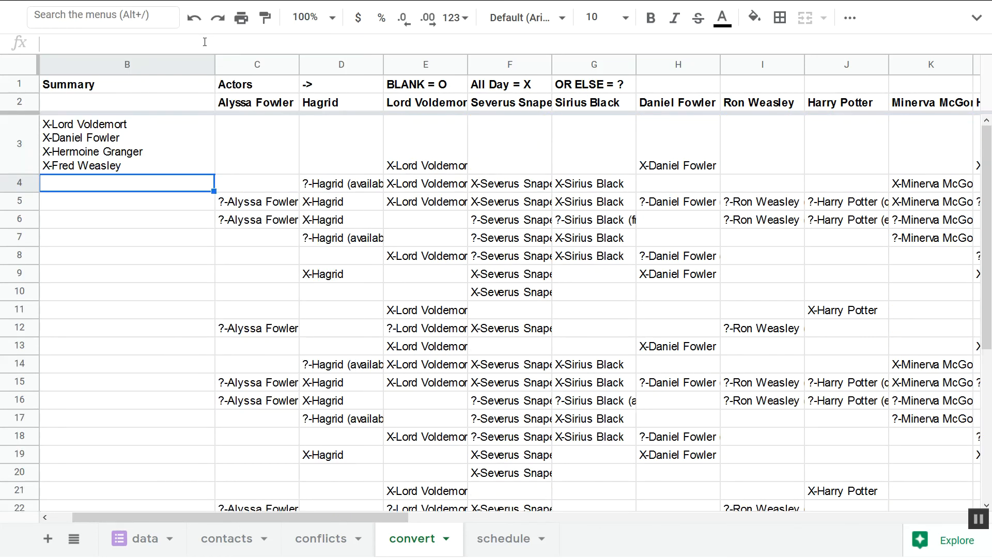
Copy B3's line-break TEXTJOIN formula down the Summary column through B33.
{"action": "left_click", "coordinate": [102, 151]}
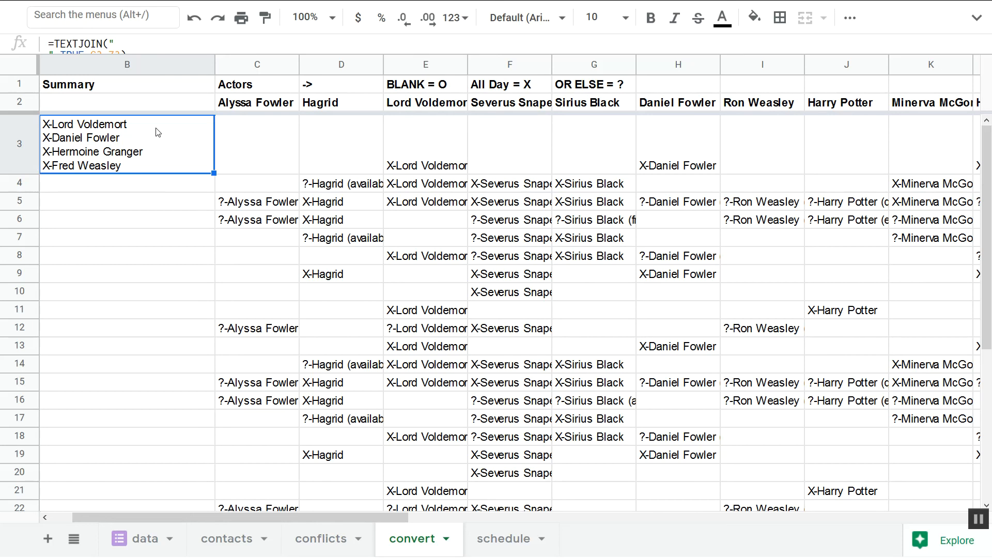
{"action": "scroll", "coordinate": [147, 159], "scroll_direction": "left", "scroll_amount": 2}
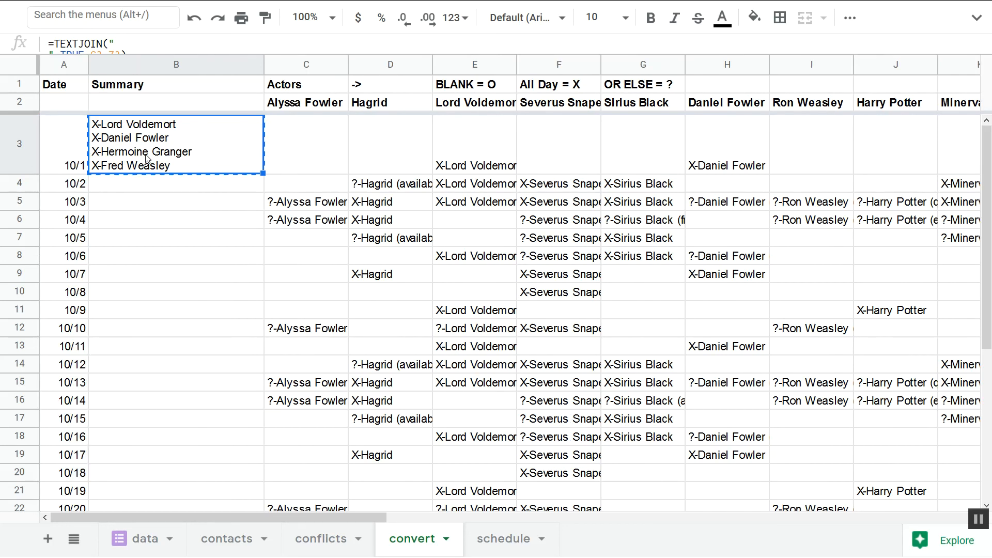
{"action": "key", "text": "shift+Down"}
{"action": "key", "text": "shift+Down"}
{"action": "key", "text": "shift+Down"}
{"action": "key", "text": "shift+Down"}
{"action": "key", "text": "shift+Down"}
{"action": "key", "text": "shift+Down"}
{"action": "key", "text": "shift+Down"}
{"action": "key", "text": "shift+Down"}
{"action": "key", "text": "shift+Down"}
{"action": "key", "text": "shift+Down"}
{"action": "key", "text": "shift+Down"}
{"action": "key", "text": "shift+Down"}
{"action": "key", "text": "shift+Down"}
{"action": "key", "text": "shift+Down"}
{"action": "key", "text": "shift+Down"}
{"action": "key", "text": "shift+Down"}
{"action": "key", "text": "shift+Down"}
{"action": "key", "text": "shift+Down"}
{"action": "key", "text": "shift+Down"}
{"action": "key", "text": "shift+Down"}
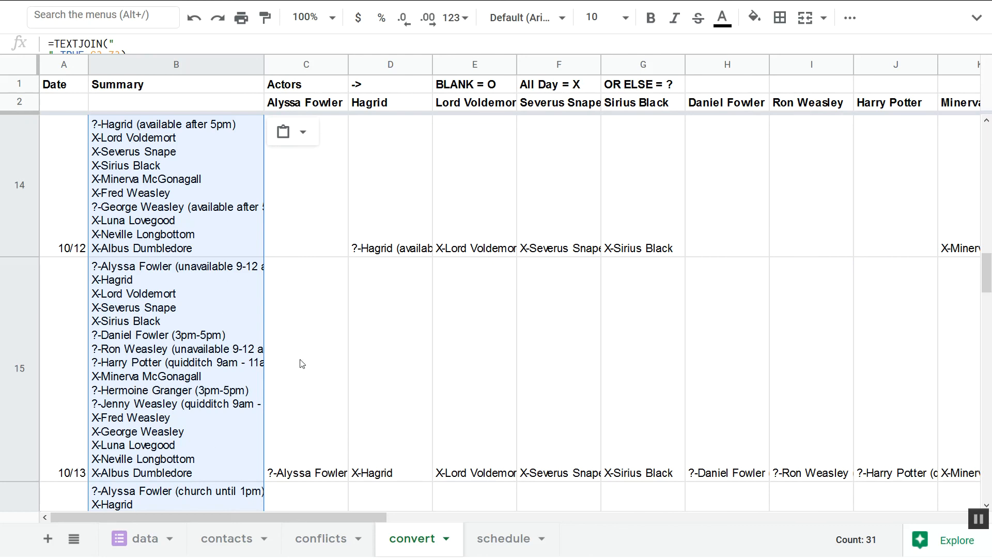
Widen the Summary column B to about 1.75 times its width to fit more of the conflict notes.
{"action": "left_click", "coordinate": [25, 72]}
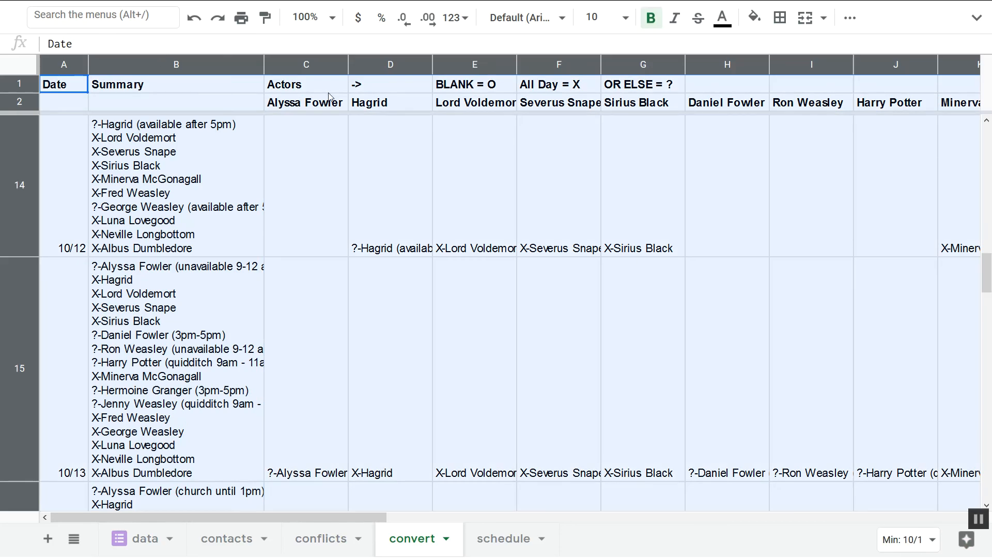
{"action": "left_click", "coordinate": [356, 232]}
{"action": "scroll", "coordinate": [116, 254], "scroll_direction": "up", "scroll_amount": 5}
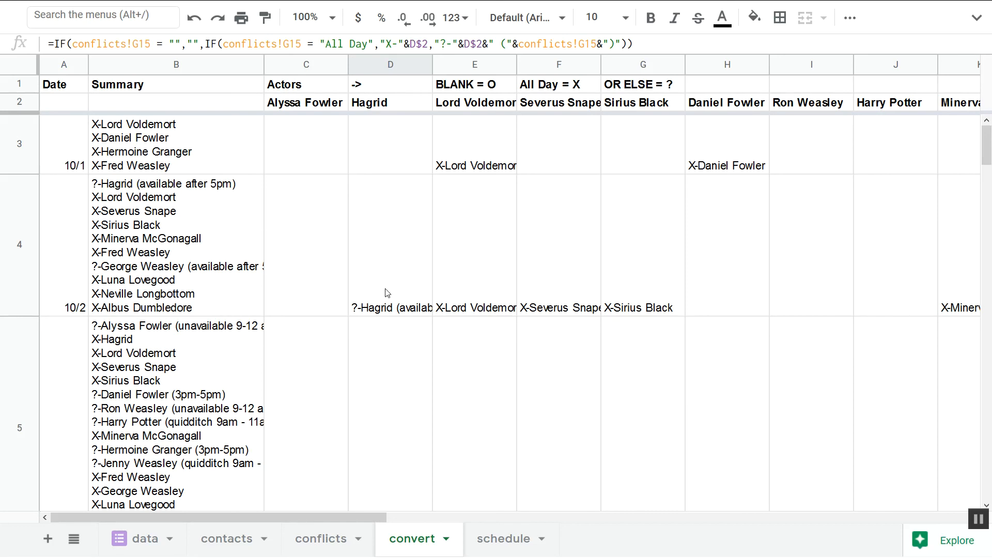
{"action": "key", "text": "ctrl+minus"}
{"action": "key", "text": "ctrl+minus"}
{"action": "key", "text": "ctrl+minus"}
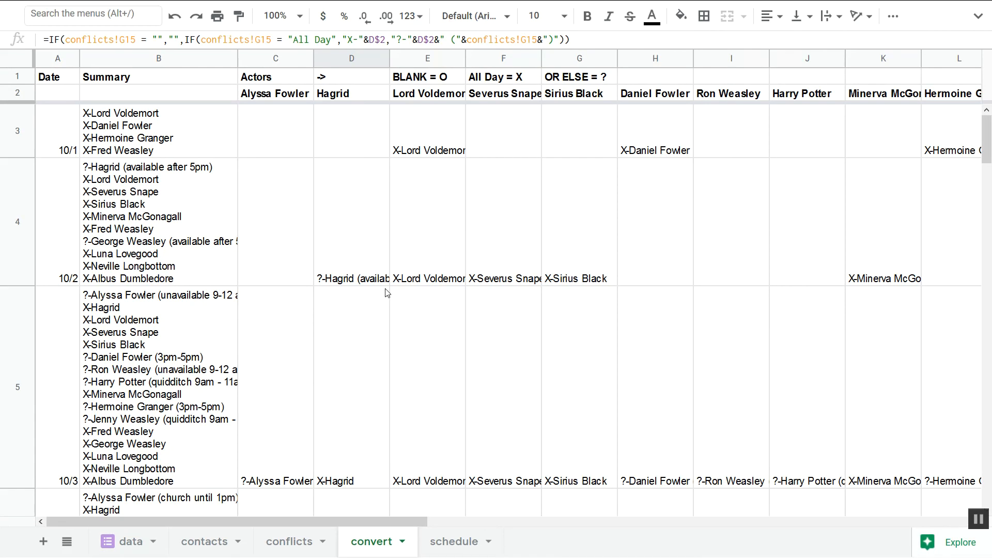
{"action": "key", "text": "ctrl+minus"}
{"action": "key", "text": "ctrl+minus"}
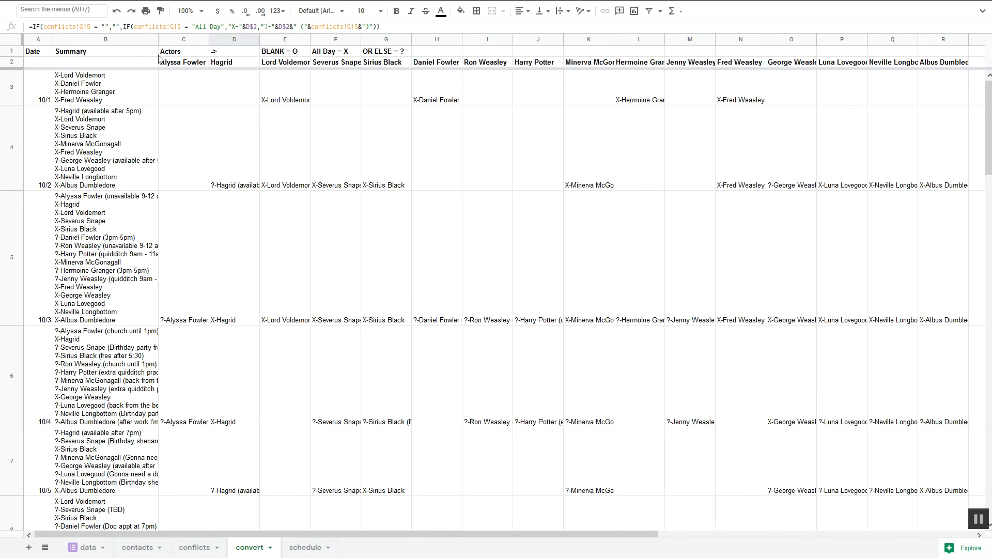
{"action": "left_click_drag", "start_coordinate": [158, 42], "coordinate": [236, 44]}
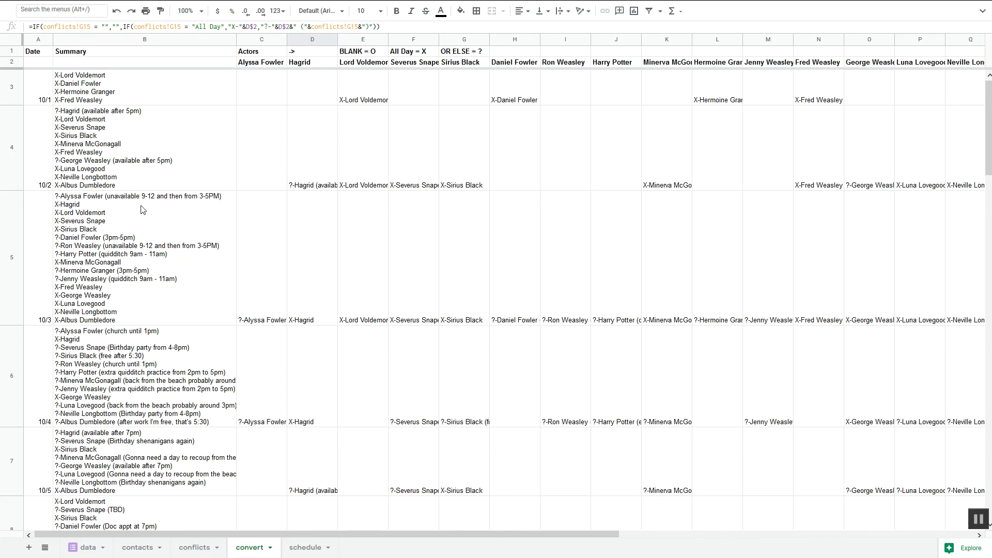
On the schedule sheet, enter the header "Conflicts" in G1, beside Attendees.
{"action": "left_click", "coordinate": [101, 97]}
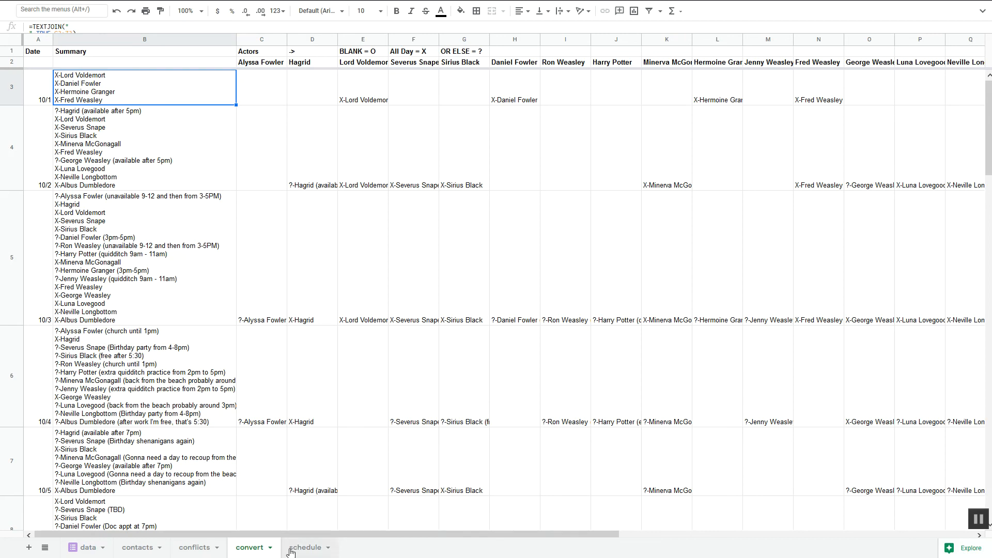
{"action": "key", "text": "ctrl+plus"}
{"action": "key", "text": "ctrl+plus"}
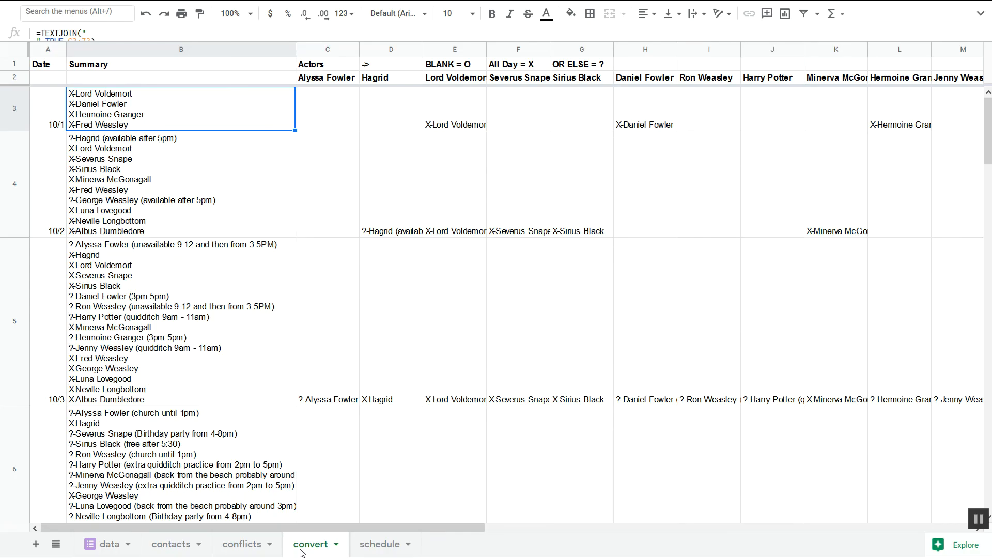
{"action": "left_click", "coordinate": [385, 555]}
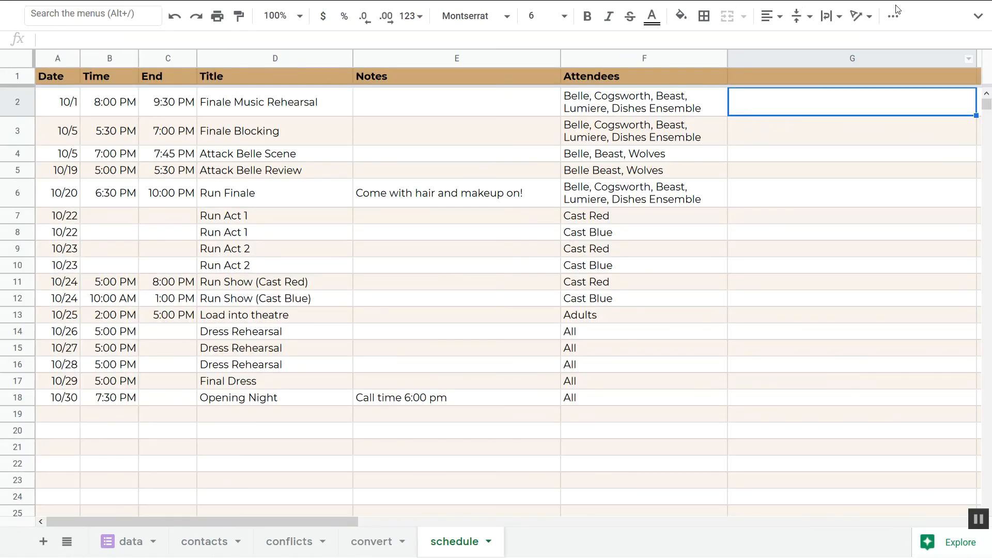
{"action": "left_click", "coordinate": [665, 63]}
{"action": "type", "text": "Conflicts"}
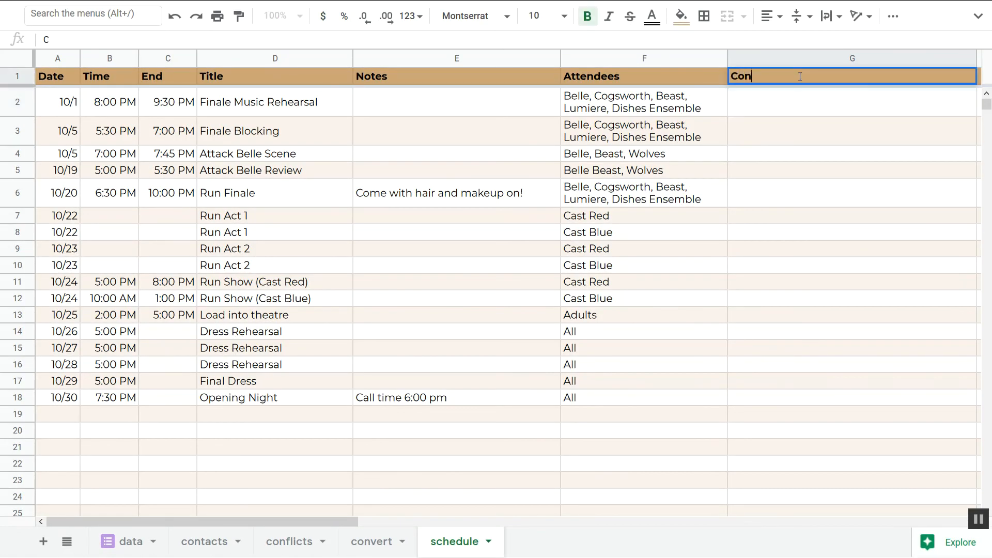
{"action": "key", "text": "Return"}
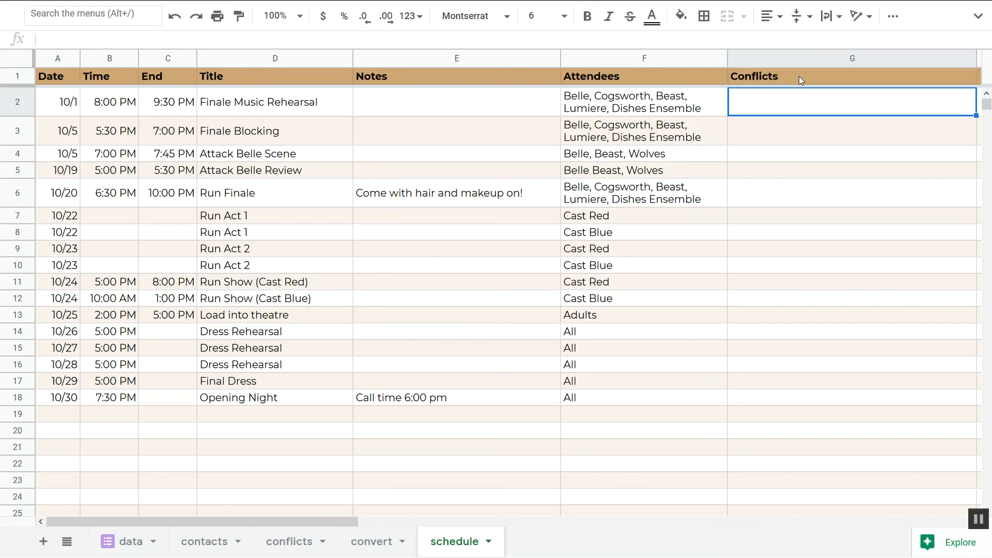
Compare the convert sheet's date summaries with the rehearsal dates in A2 and A3 of the schedule sheet.
{"action": "left_click", "coordinate": [369, 546]}
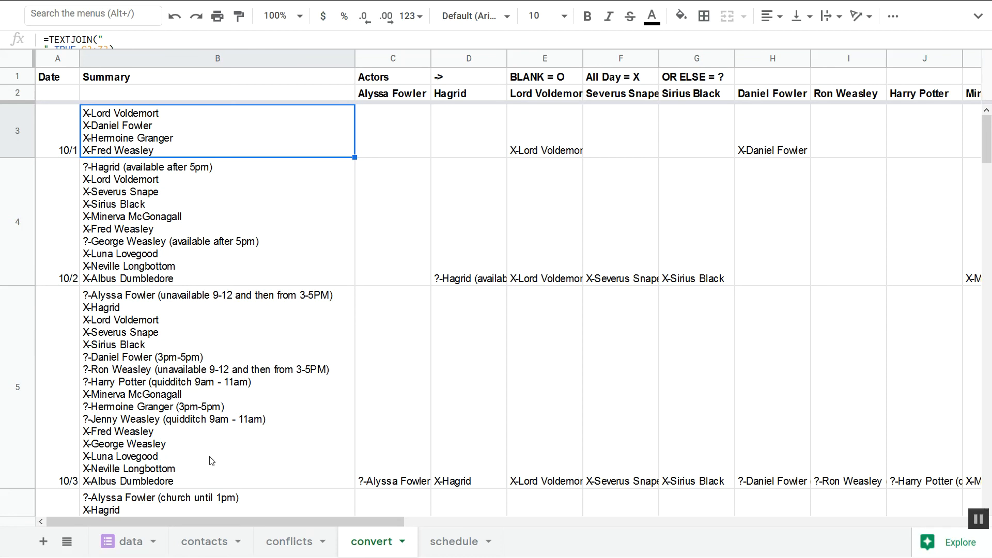
{"action": "left_click", "coordinate": [451, 544]}
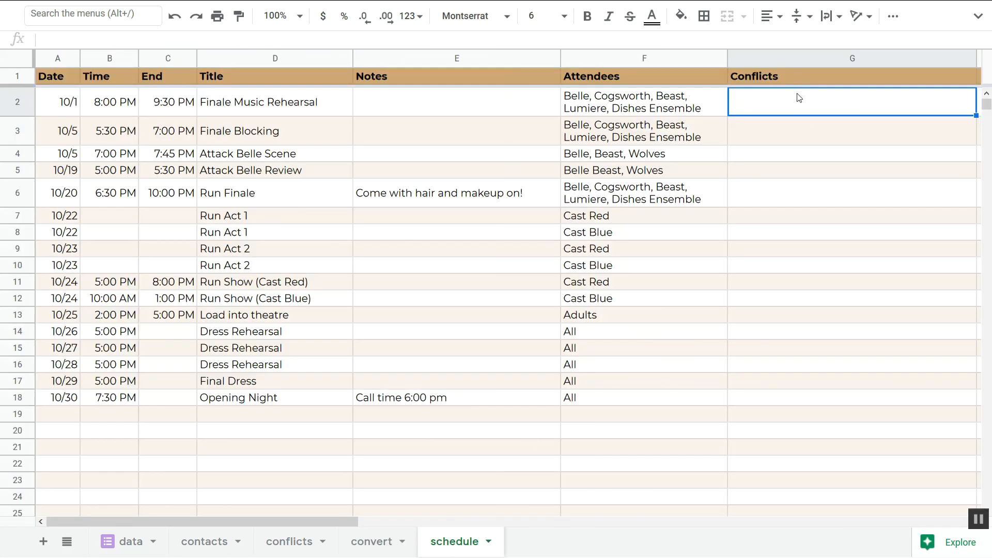
{"action": "left_click", "coordinate": [70, 109]}
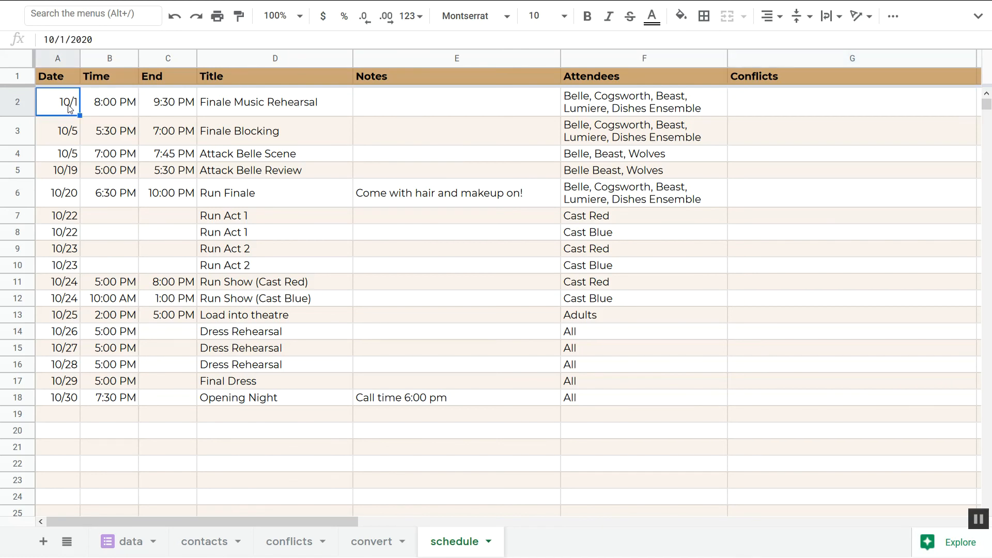
{"action": "left_click", "coordinate": [71, 129]}
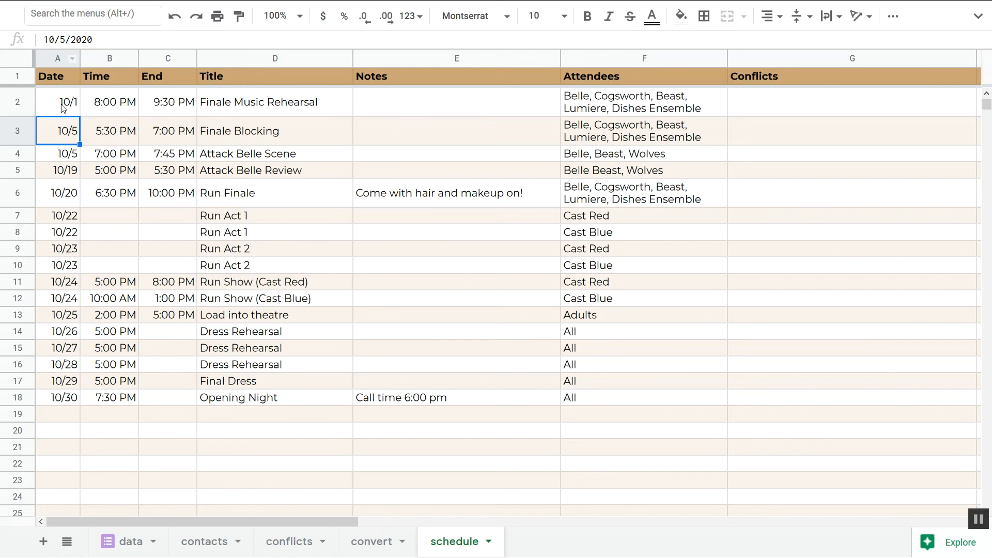
{"action": "left_click", "coordinate": [763, 143]}
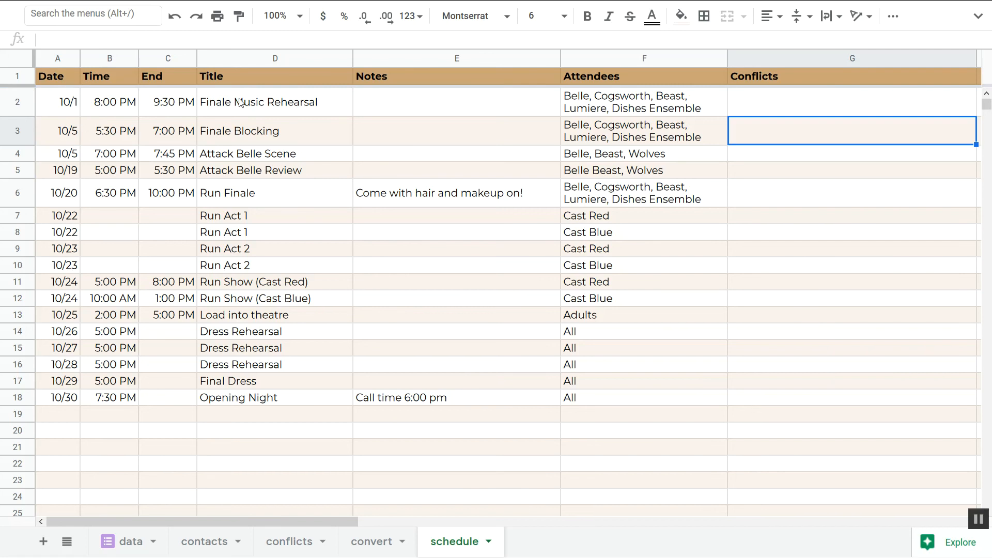
{"action": "left_click", "coordinate": [63, 135]}
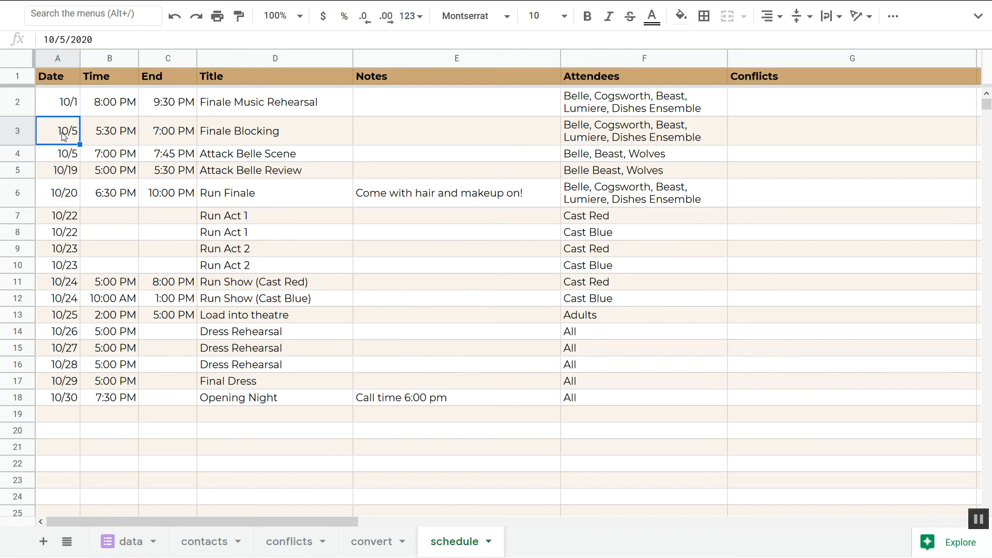
{"action": "left_click", "coordinate": [65, 114]}
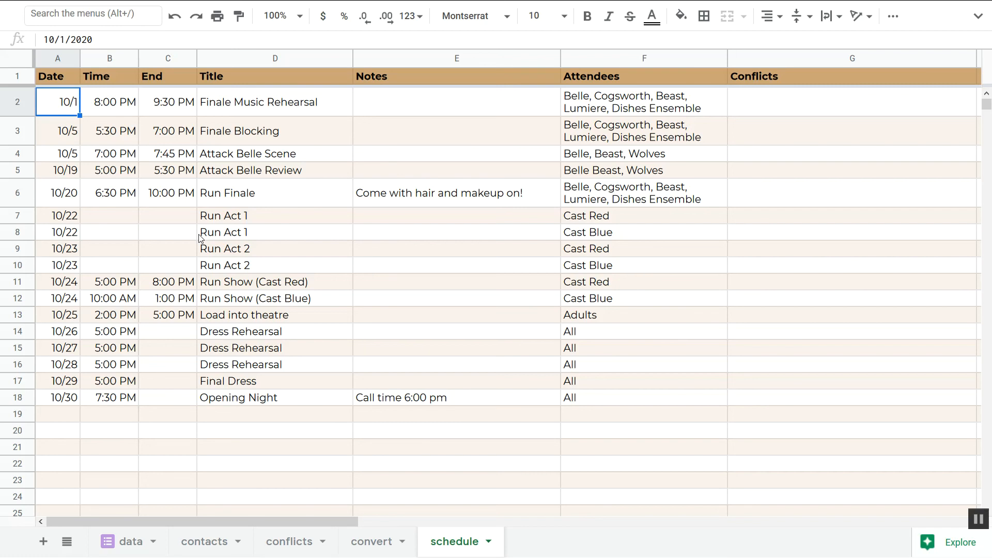
Enter the lookup method notes "INDEX MATCH" in G3 and "VLOOKUP" in G4 of the Conflicts column.
{"action": "left_click", "coordinate": [784, 143]}
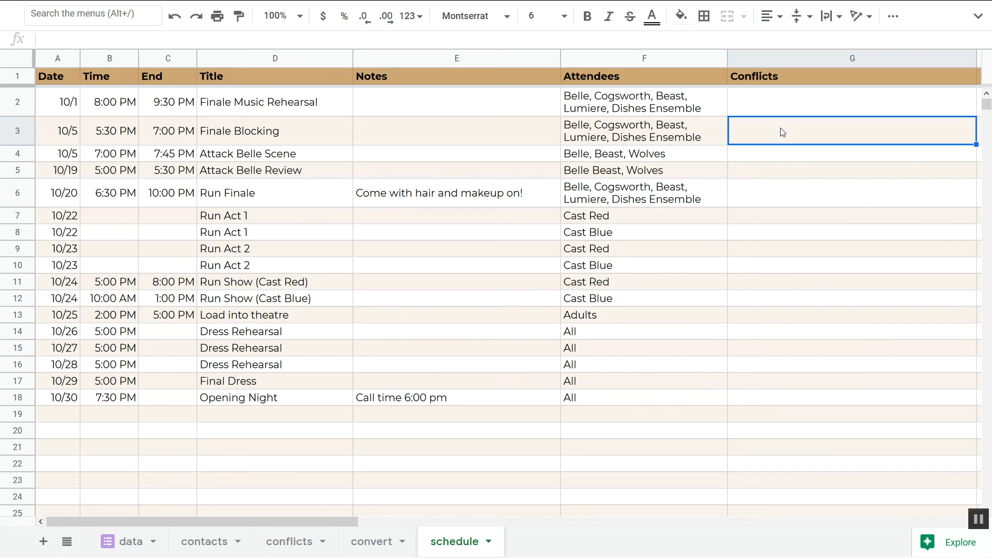
{"action": "type", "text": "INDEX MATCH"}
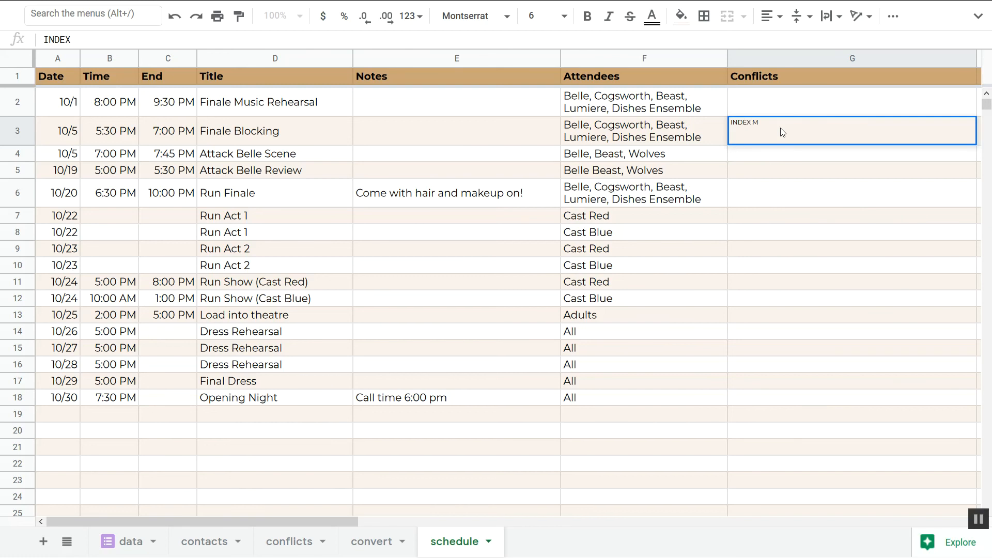
{"action": "key", "text": "Return"}
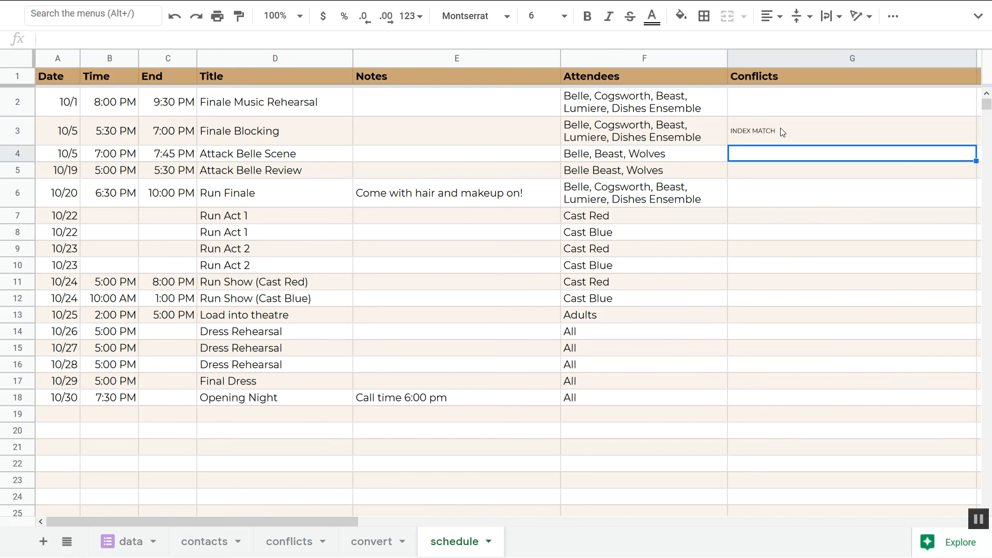
{"action": "left_click", "coordinate": [763, 106]}
{"action": "left_click", "coordinate": [754, 158]}
{"action": "type", "text": "VLOOKUP"}
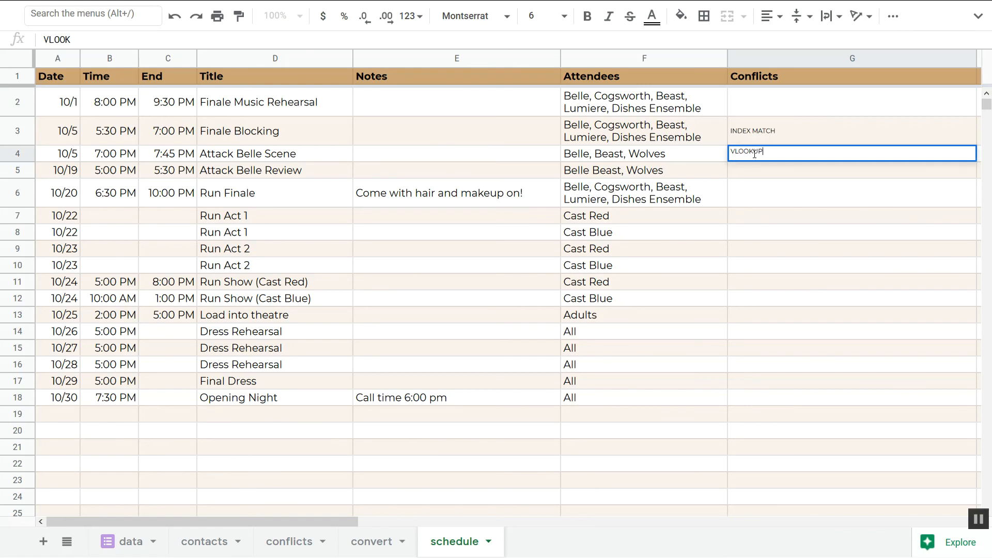
{"action": "key", "text": "Return"}
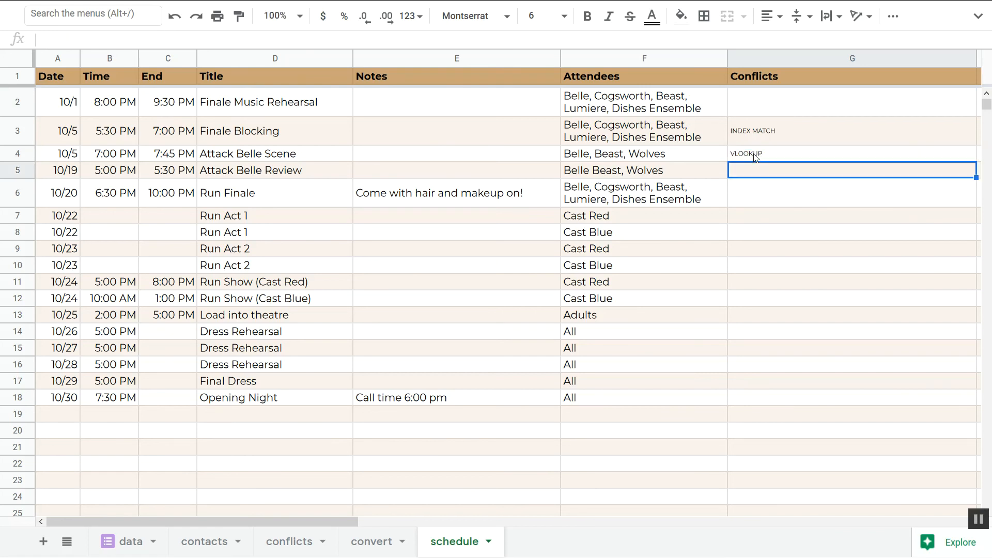
Set the font size of the entire Conflicts column G to 10.
{"action": "left_click", "coordinate": [780, 157]}
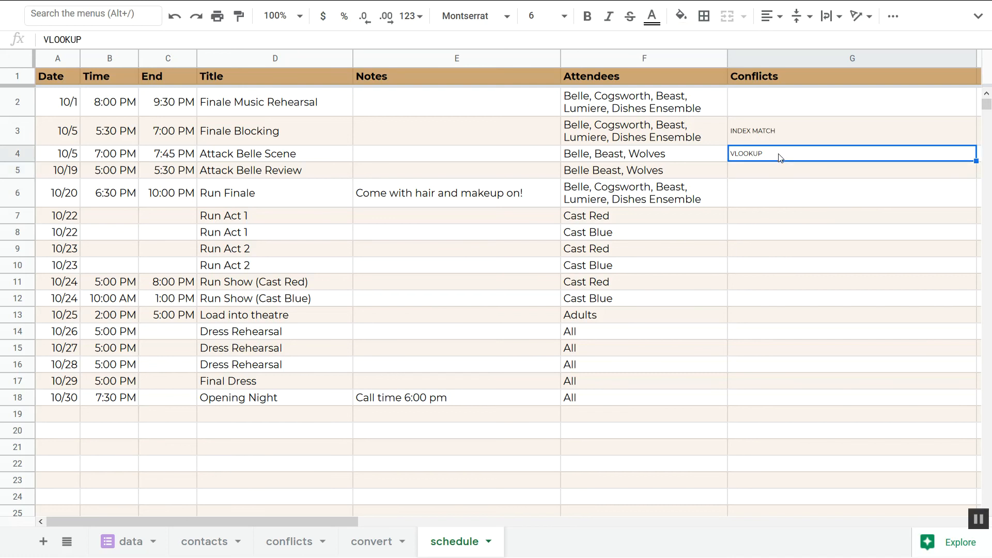
{"action": "left_click", "coordinate": [771, 57]}
{"action": "left_click", "coordinate": [547, 9]}
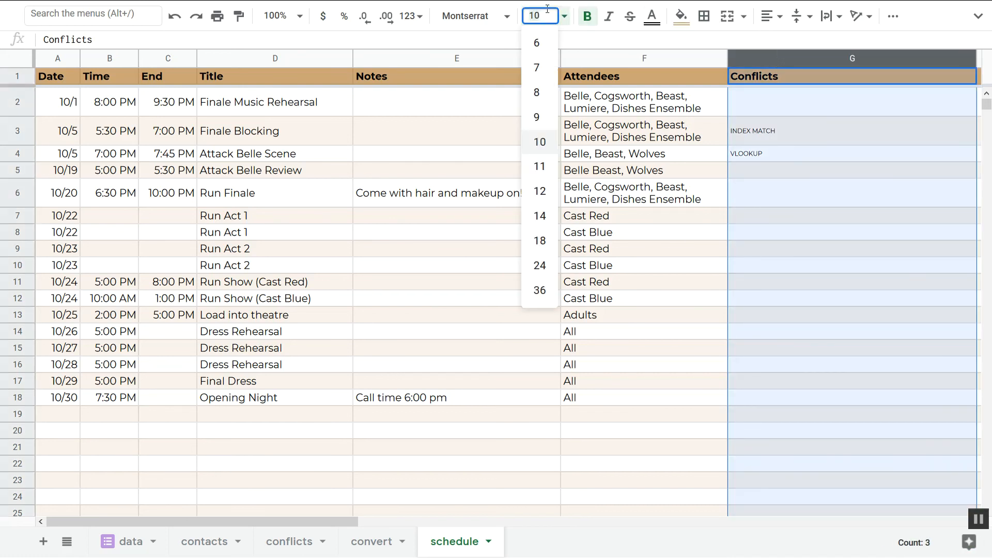
{"action": "left_click", "coordinate": [544, 141]}
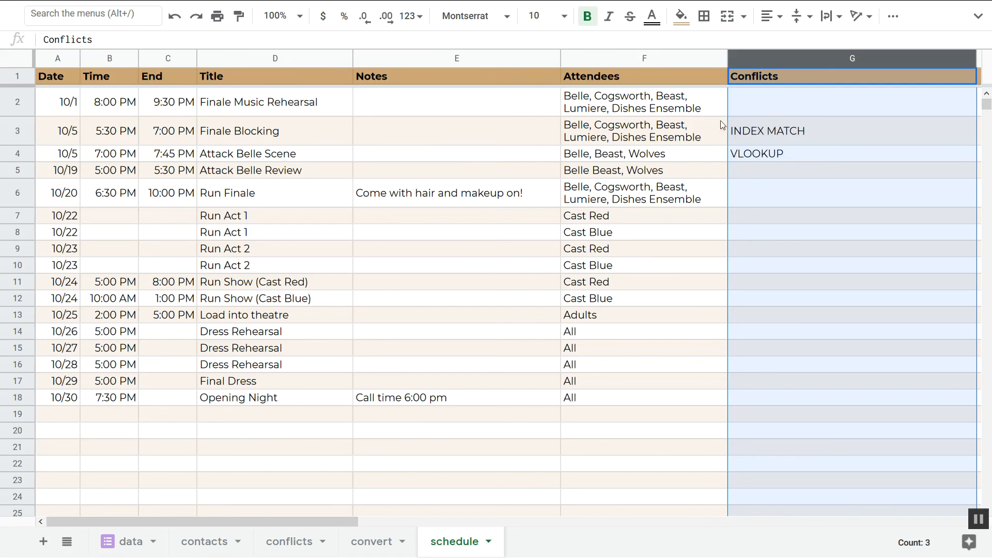
Review the lookup notes in G3 and G4 alongside the schedule data in A2:F18, including the Notes and Attendees columns.
{"action": "left_click", "coordinate": [804, 128]}
{"action": "left_click", "coordinate": [809, 156]}
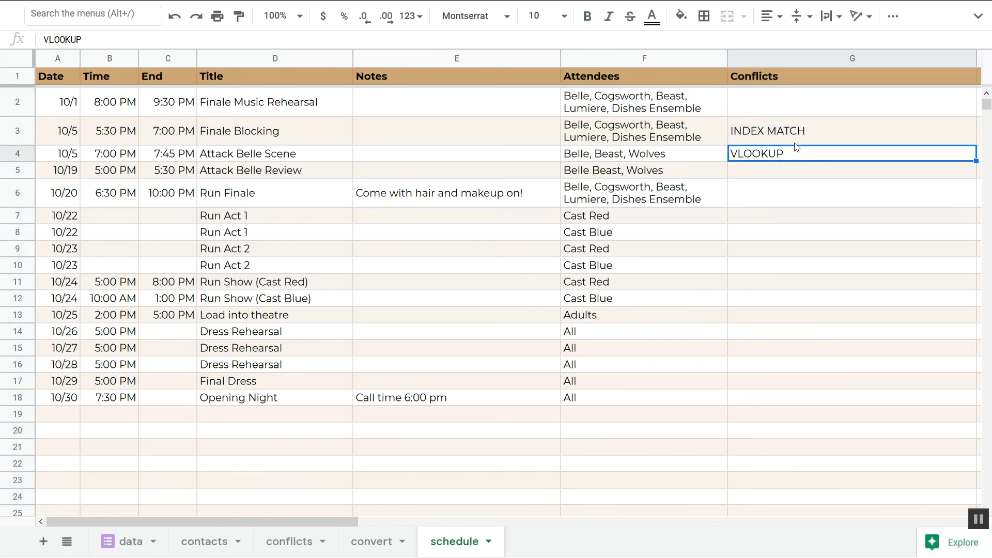
{"action": "left_click", "coordinate": [770, 134]}
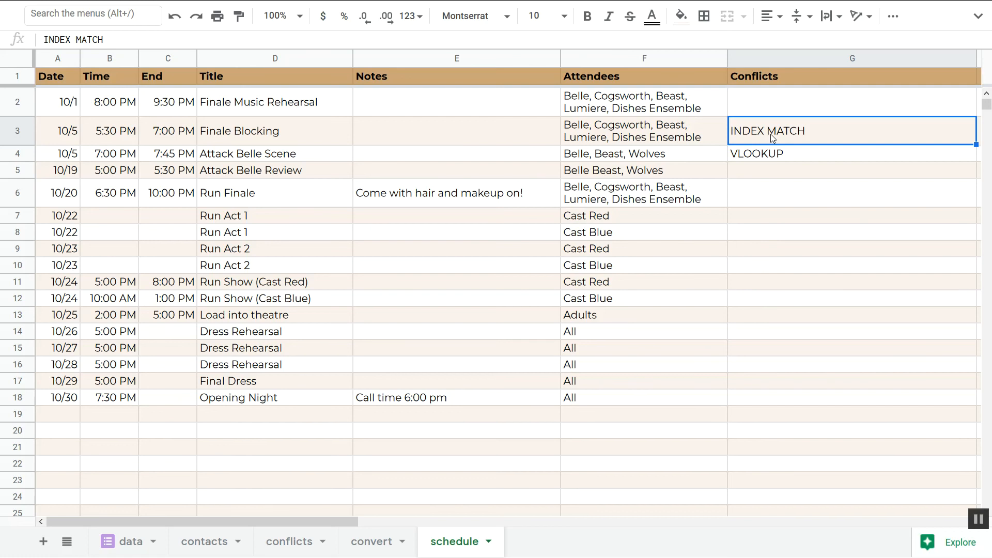
{"action": "left_click", "coordinate": [763, 154]}
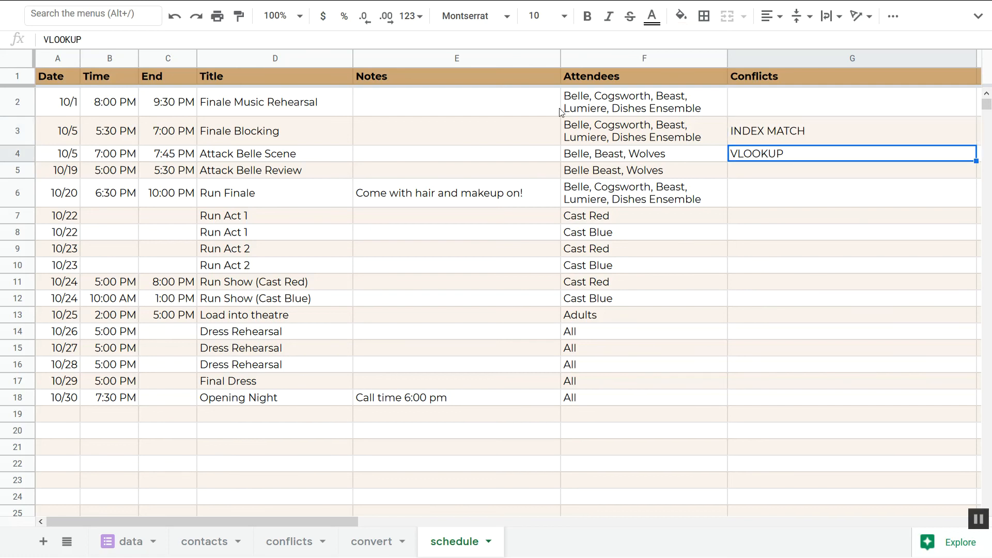
{"action": "left_click_drag", "start_coordinate": [597, 126], "coordinate": [123, 419]}
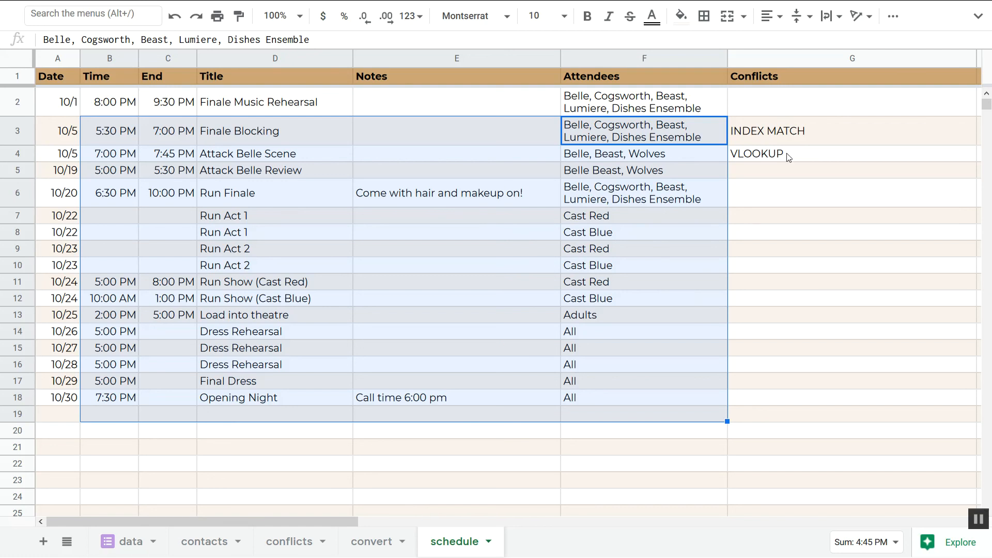
{"action": "left_click", "coordinate": [747, 143]}
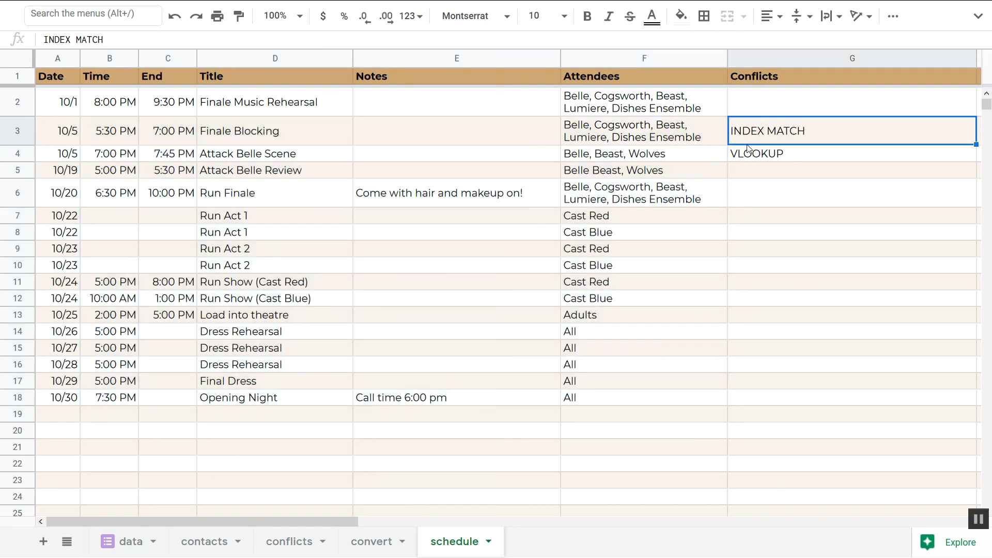
{"action": "left_click_drag", "start_coordinate": [651, 111], "coordinate": [67, 406]}
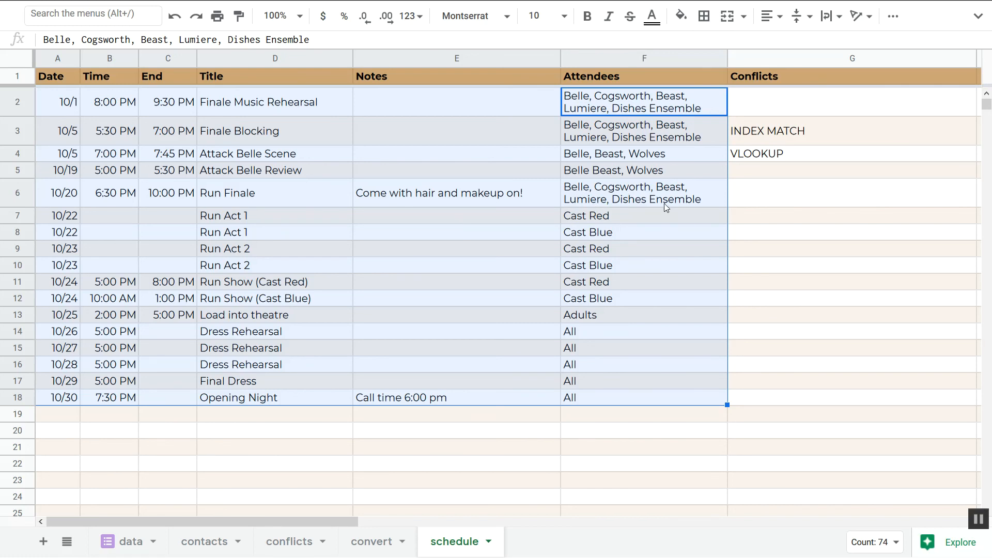
{"action": "left_click", "coordinate": [802, 160]}
{"action": "left_click_drag", "start_coordinate": [648, 100], "coordinate": [74, 400]}
{"action": "left_click", "coordinate": [473, 221]}
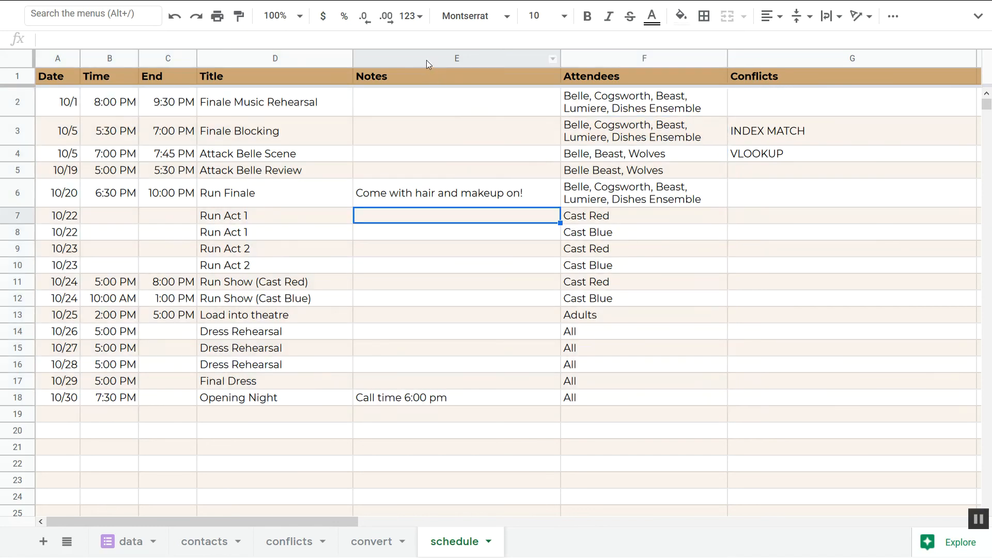
{"action": "left_click", "coordinate": [426, 59]}
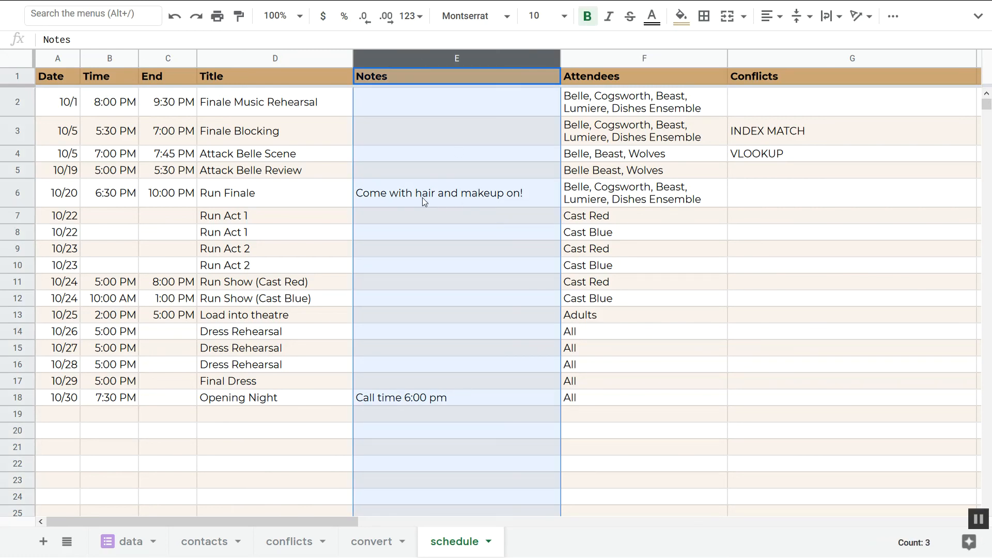
{"action": "left_click", "coordinate": [648, 59]}
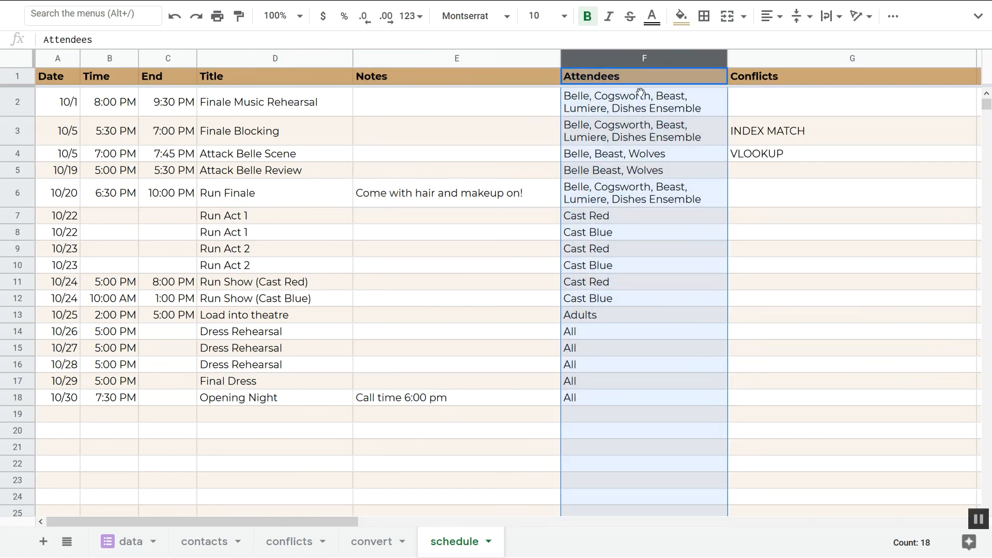
{"action": "left_click", "coordinate": [620, 202]}
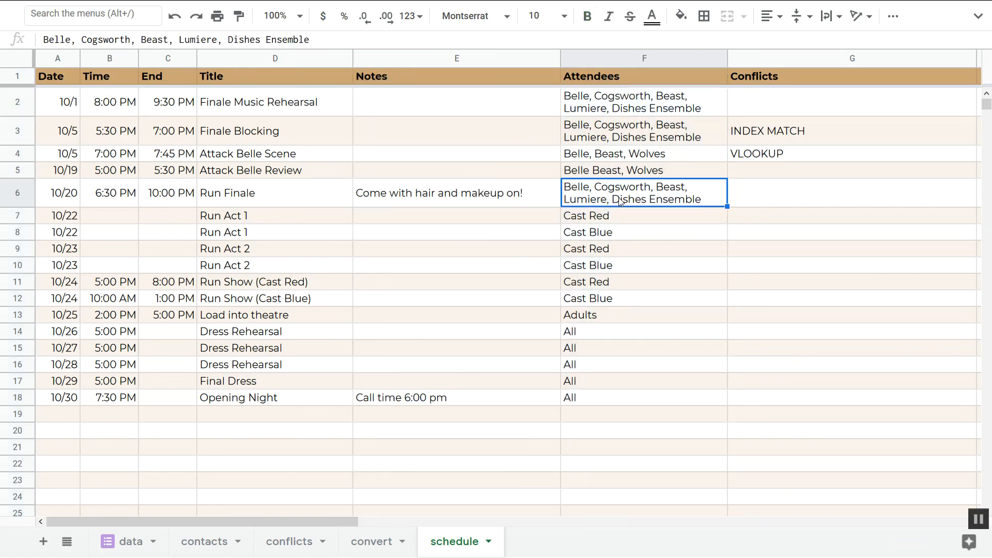
Replace the INDEX MATCH note in G3 with =INDEX(convert!B:B), referencing the convert sheet's Summary column.
{"action": "left_click", "coordinate": [779, 138]}
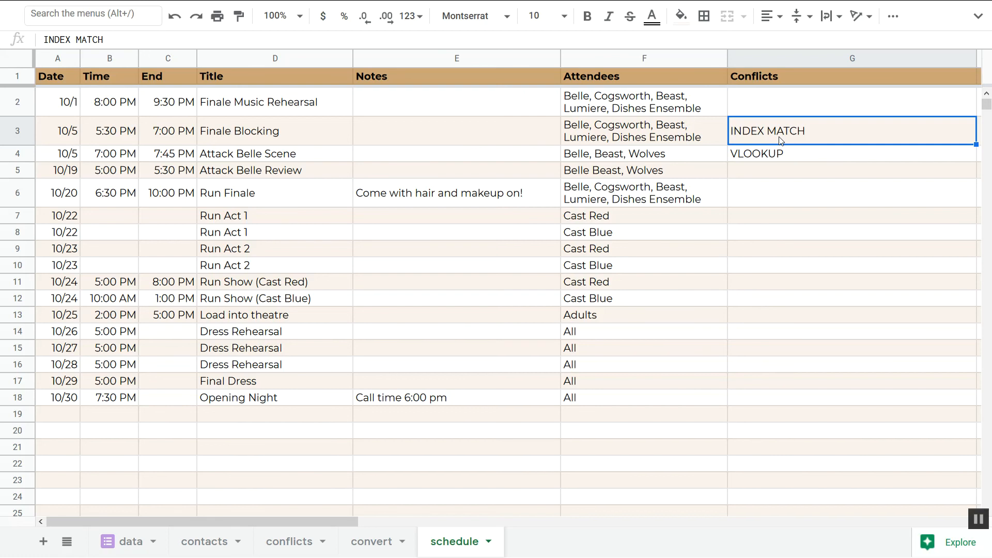
{"action": "type", "text": "=INDEX"}
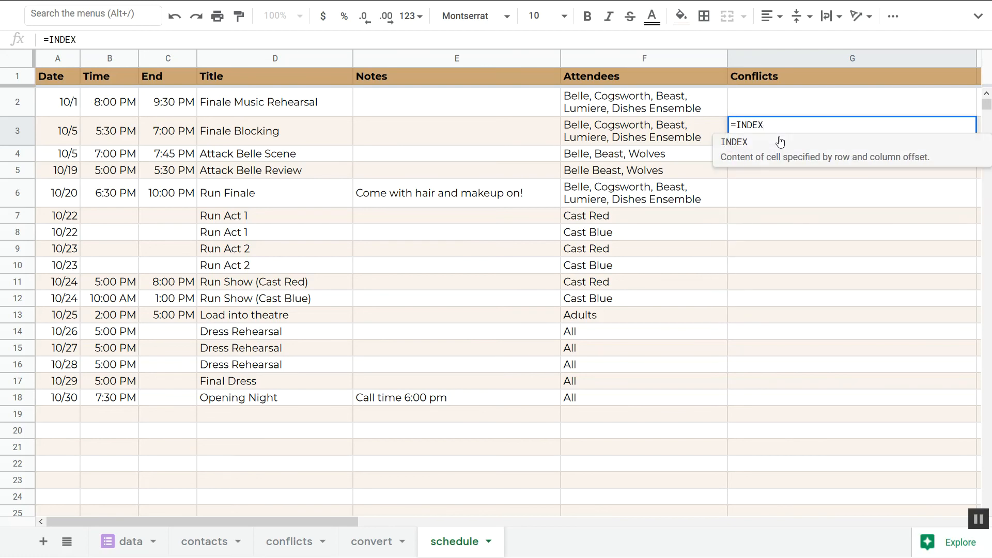
{"action": "type", "text": "("}
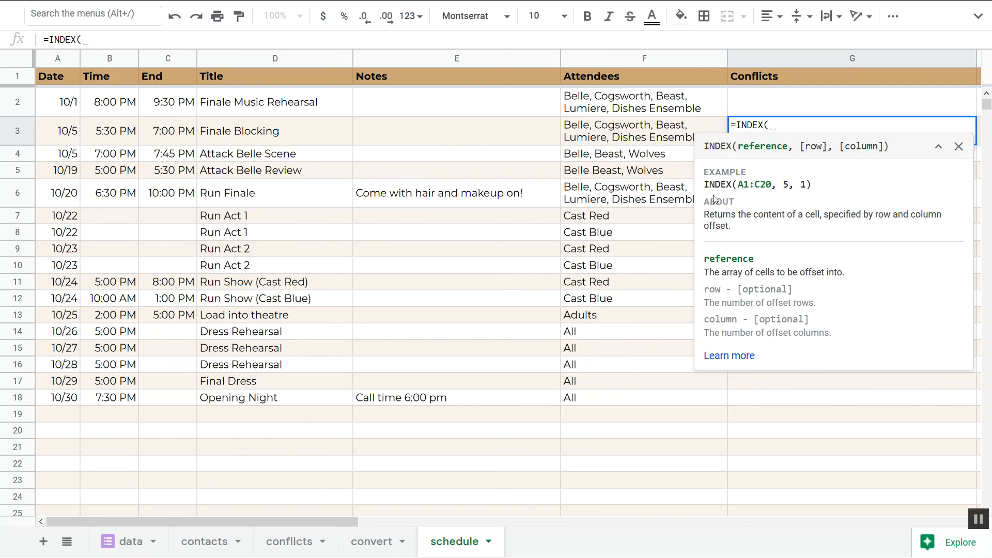
{"action": "left_click", "coordinate": [372, 541]}
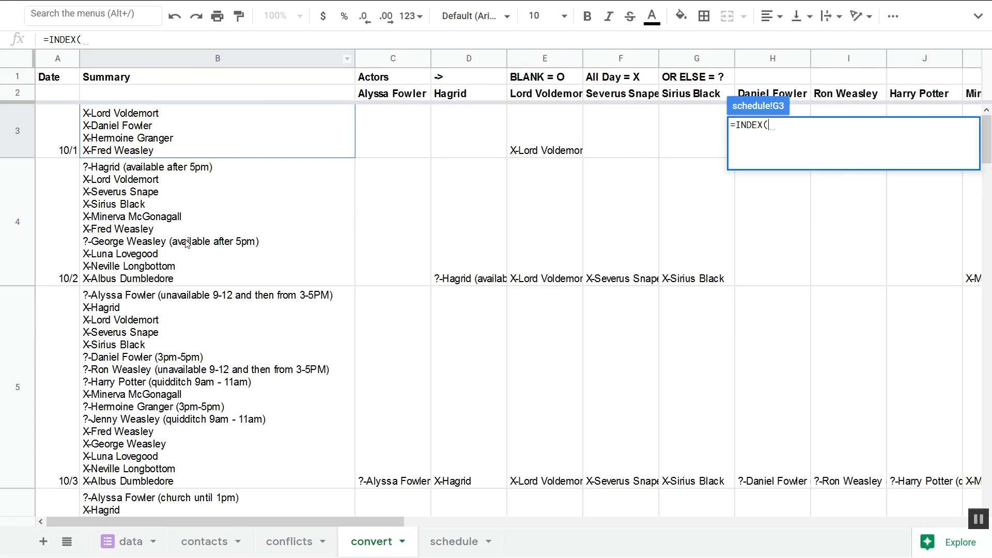
{"action": "left_click", "coordinate": [199, 67]}
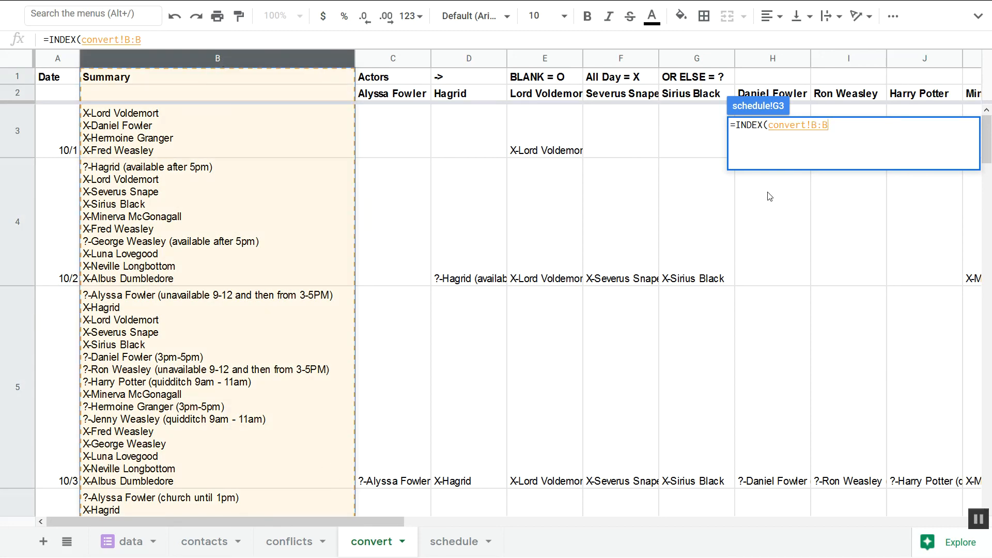
{"action": "left_click", "coordinate": [840, 125]}
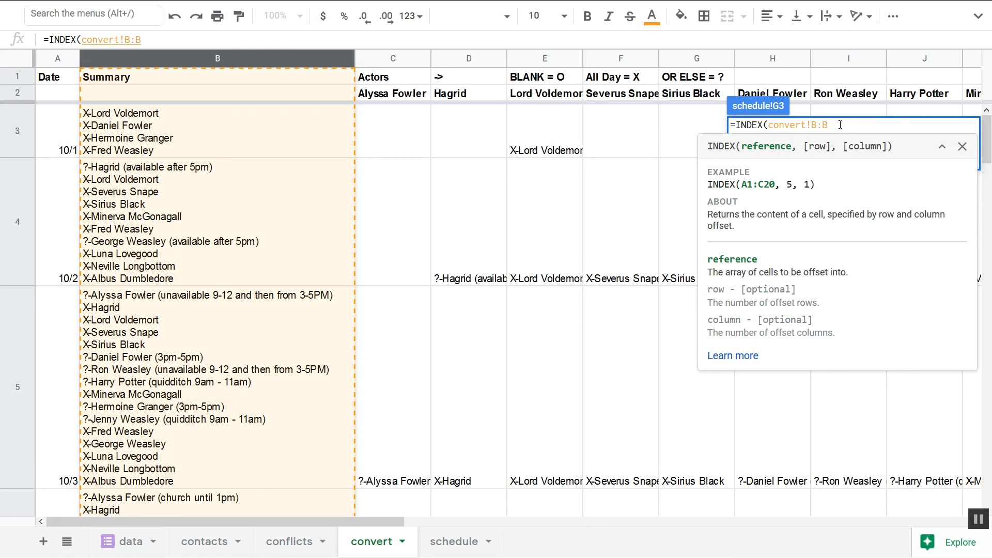
{"action": "key", "text": "Return"}
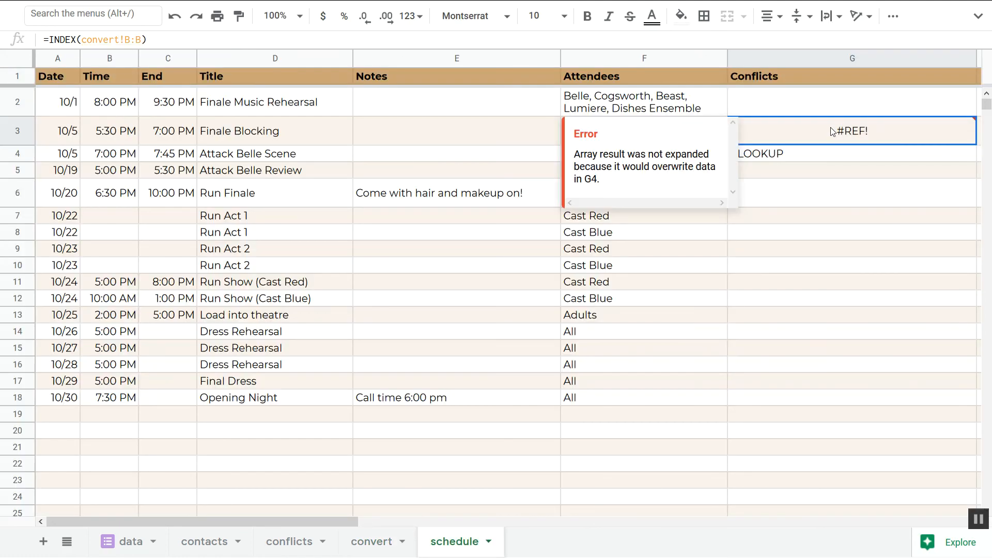
Add an empty nested MATCH() as the row argument of the INDEX formula in G3.
{"action": "double_click", "coordinate": [831, 131]}
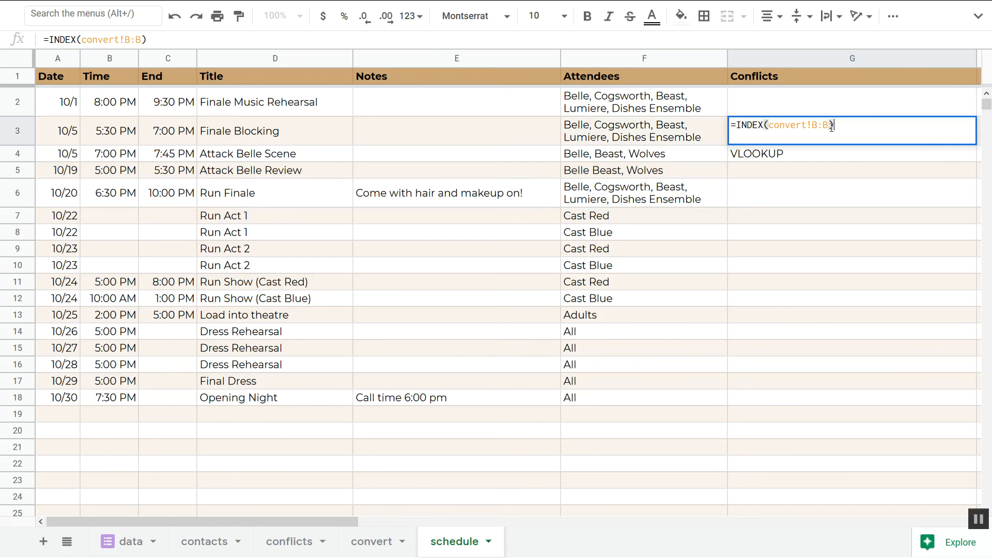
{"action": "left_click", "coordinate": [785, 124]}
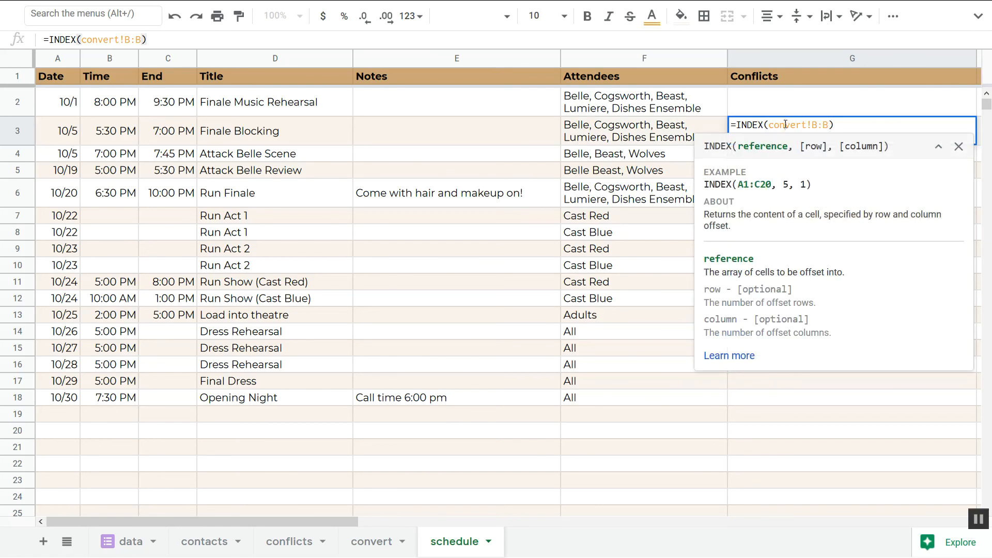
{"action": "left_click", "coordinate": [768, 125]}
{"action": "left_click", "coordinate": [814, 125]}
{"action": "type", "text": ","}
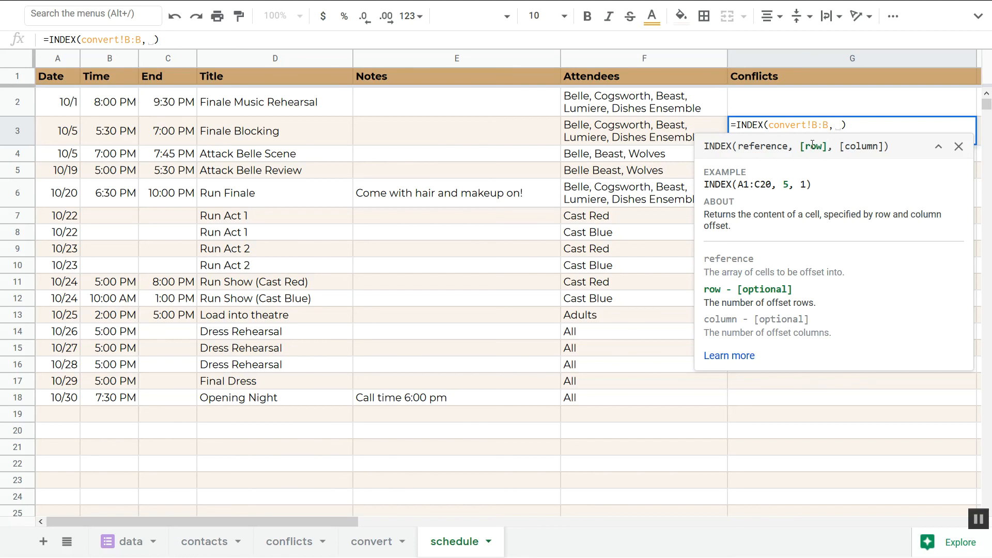
{"action": "key", "text": "BackSpace"}
{"action": "type", "text": "MATCH"}
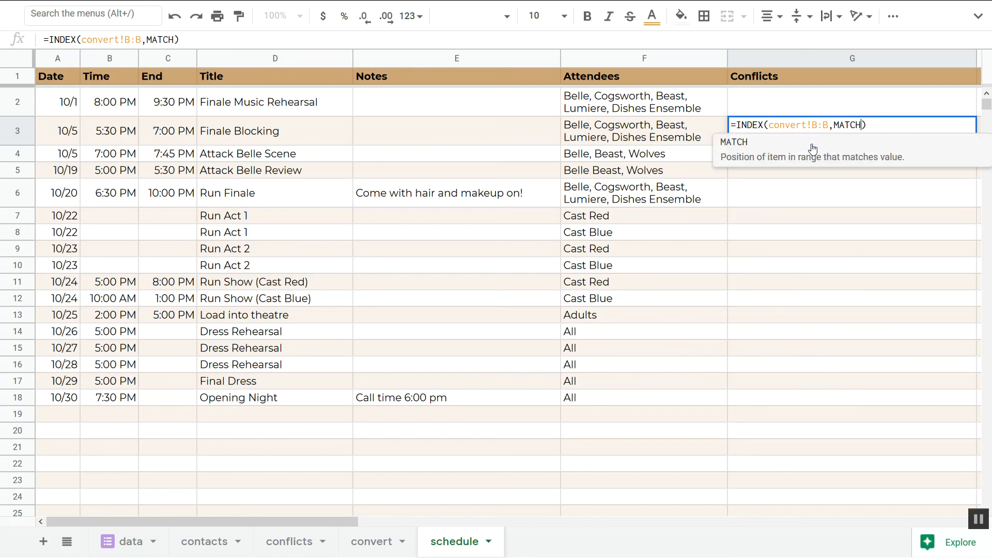
{"action": "type", "text": "()"}
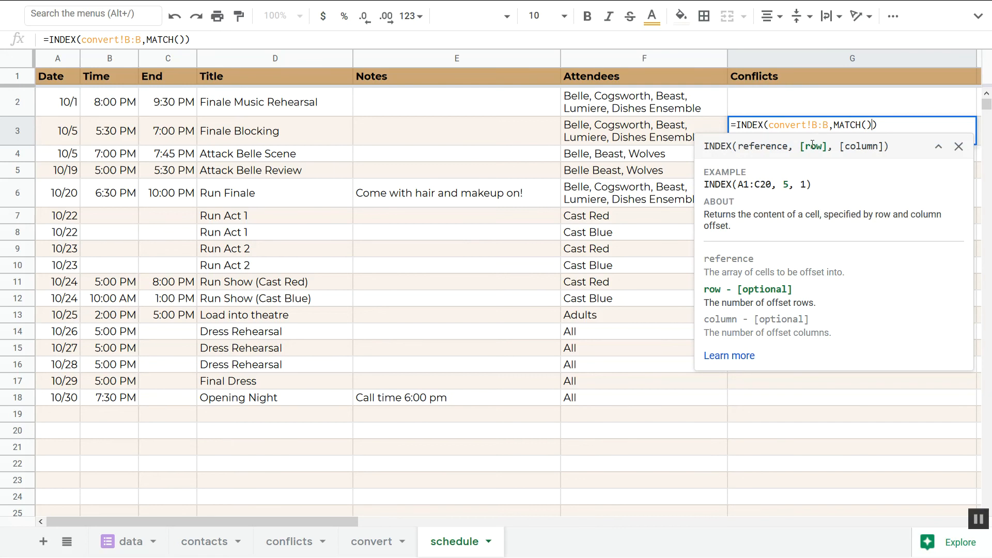
{"action": "key", "text": "Left"}
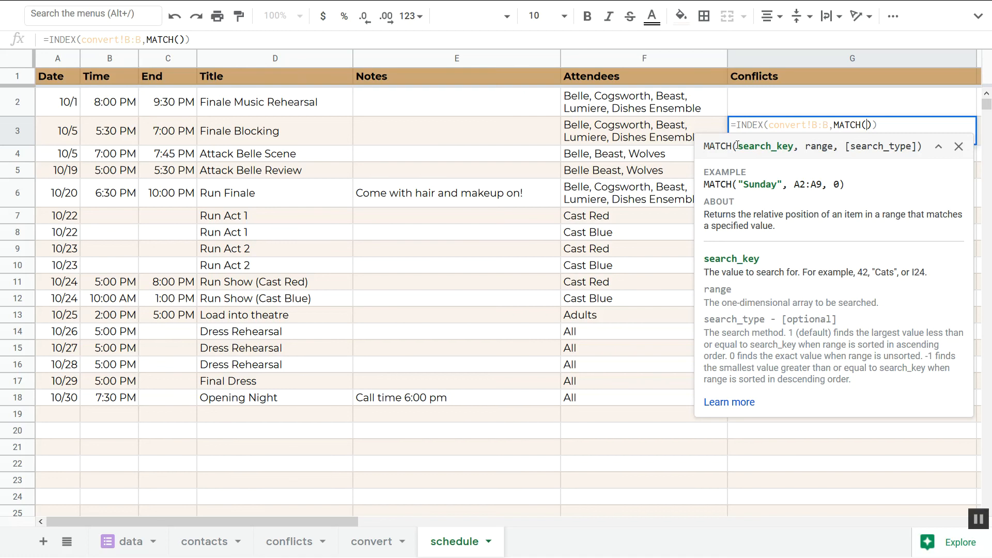
Complete the nested MATCH in G3 with the date in A3 as search key and convert!A:A as the range.
{"action": "left_click", "coordinate": [59, 132]}
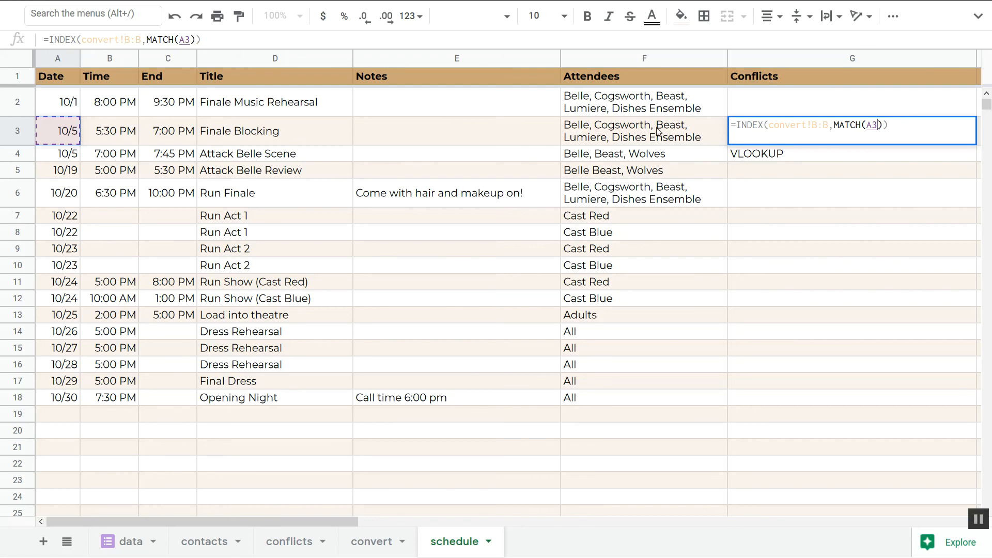
{"action": "type", "text": ","}
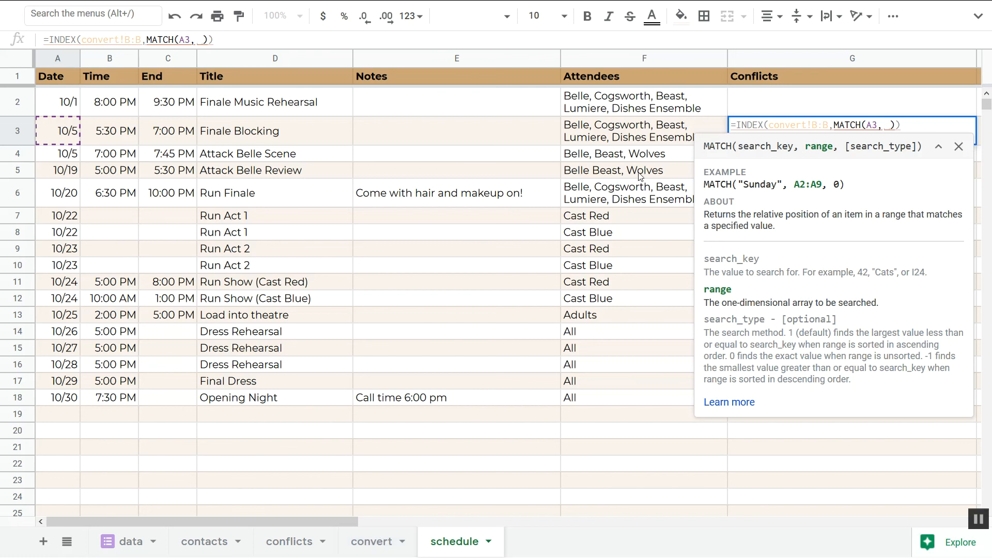
{"action": "type", "text": "convert"}
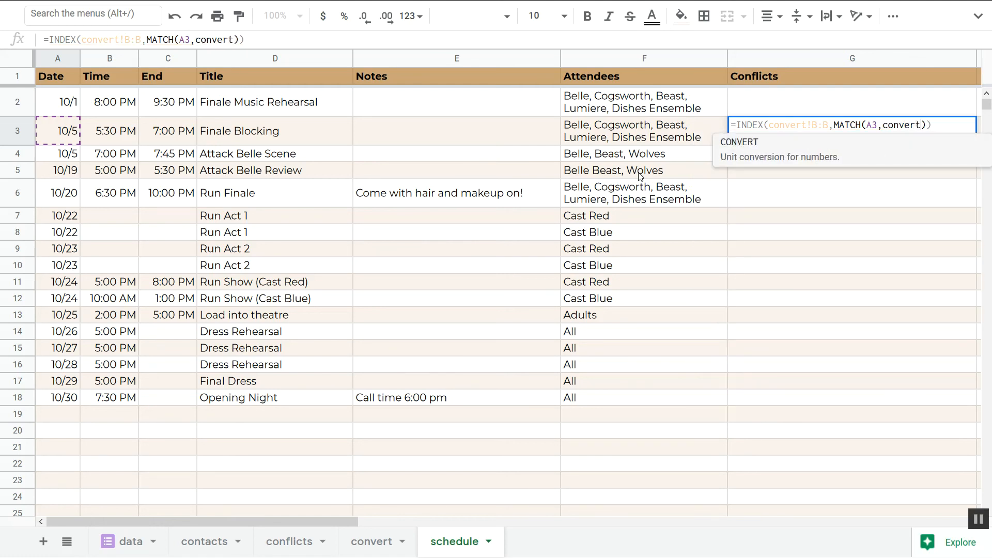
{"action": "type", "text": "!"}
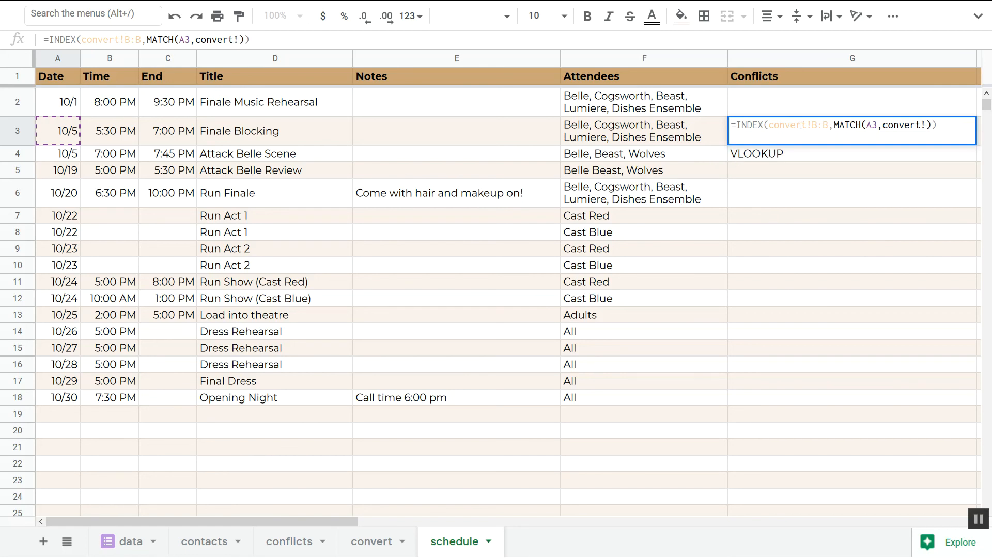
{"action": "type", "text": "A:A"}
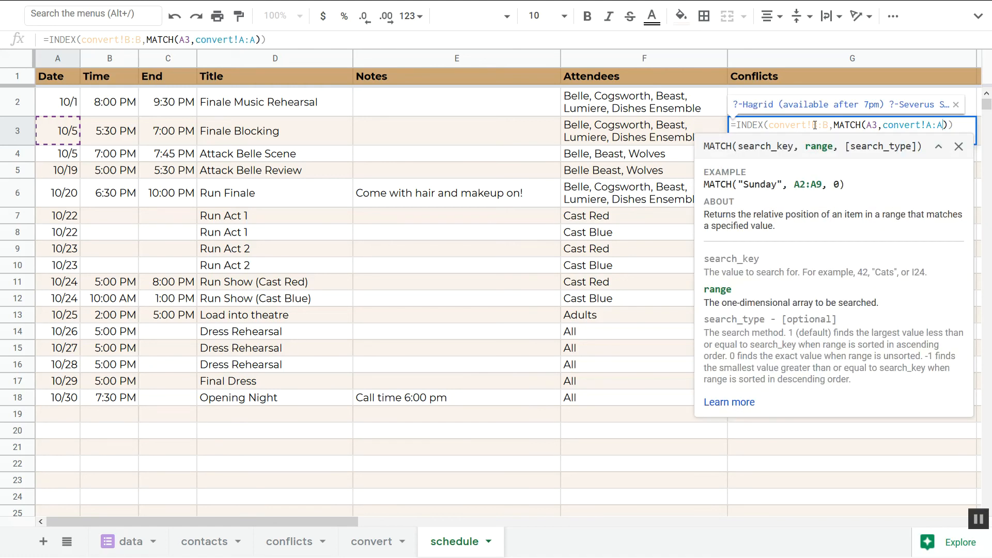
Examine the convert sheet's dates in A3:A5 and their matching conflict summaries in B3:B5.
{"action": "left_click", "coordinate": [372, 541]}
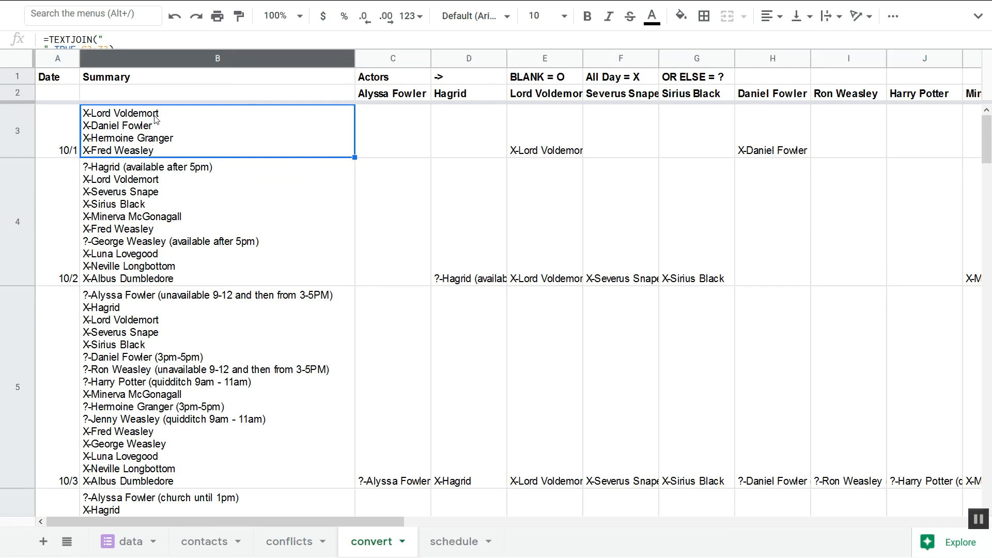
{"action": "left_click_drag", "start_coordinate": [159, 131], "coordinate": [133, 294]}
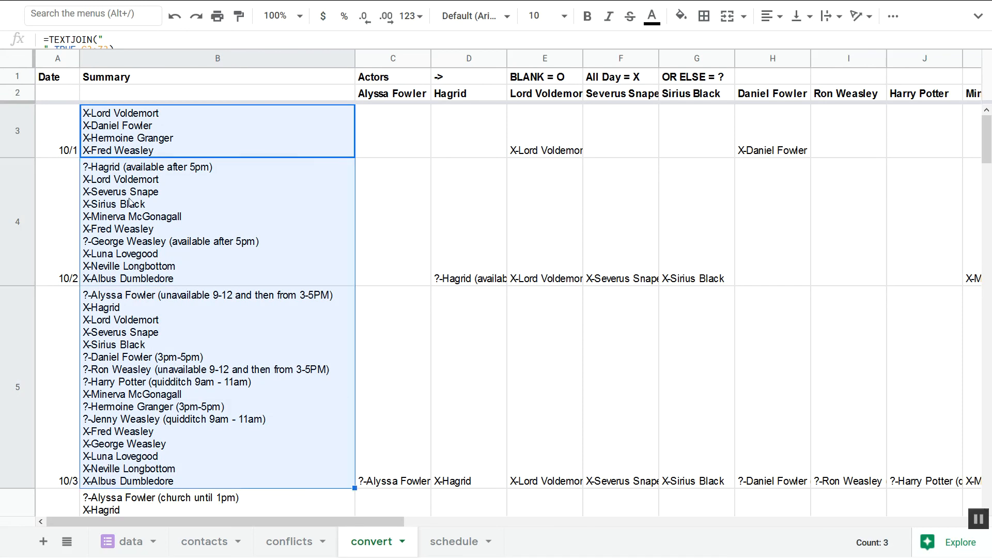
{"action": "left_click_drag", "start_coordinate": [60, 126], "coordinate": [57, 461]}
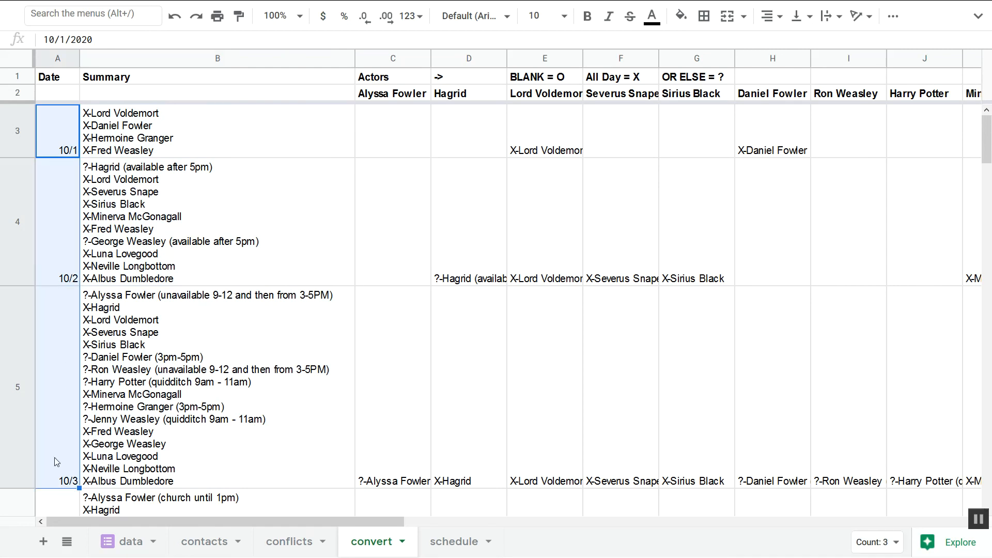
{"action": "left_click", "coordinate": [146, 395]}
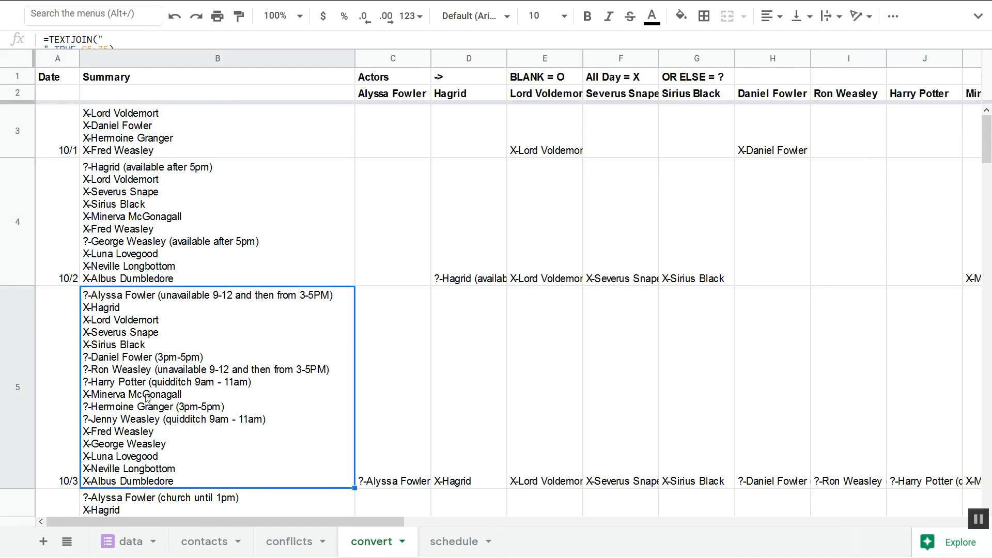
Copy the INDEX MATCH formula from G3 on the schedule sheet to the whole Conflicts column, G2:G1000.
{"action": "left_click", "coordinate": [439, 548]}
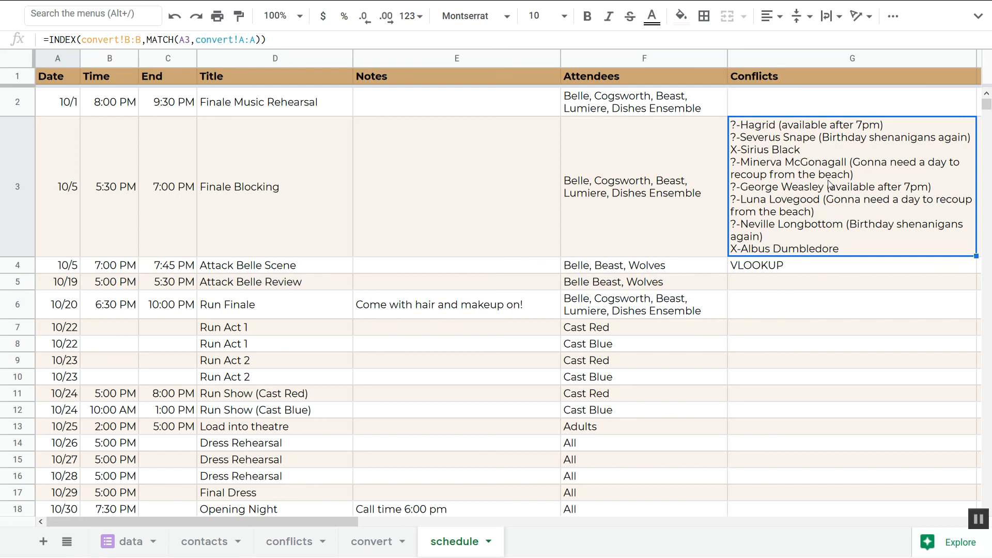
{"action": "key", "text": "ctrl+c"}
{"action": "key", "text": "Up"}
{"action": "key", "text": "Up"}
{"action": "key", "text": "Down"}
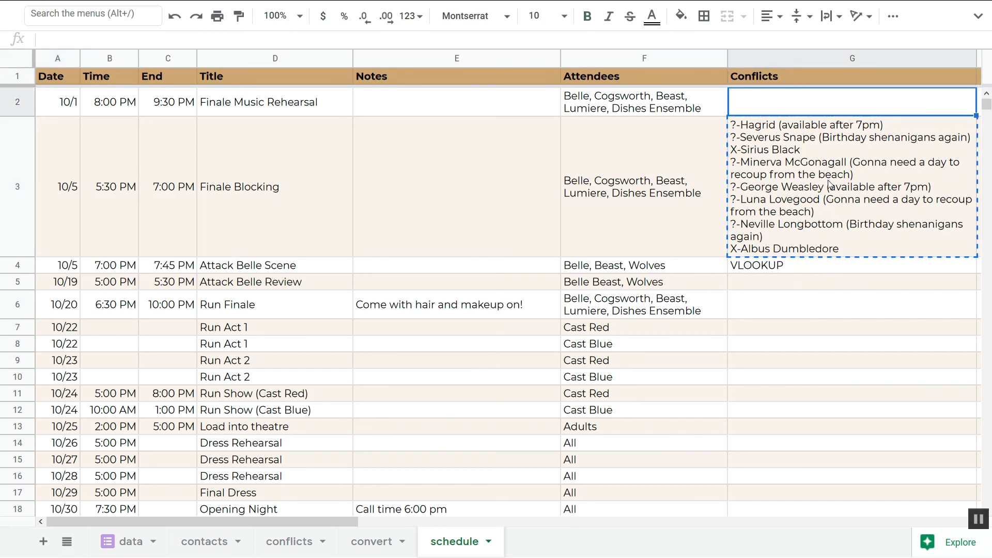
{"action": "key", "text": "shift+Down"}
{"action": "key", "text": "shift+Down"}
{"action": "key", "text": "shift+Down"}
{"action": "key", "text": "shift+Down"}
{"action": "key", "text": "shift+Down"}
{"action": "key", "text": "shift+Down"}
{"action": "key", "text": "shift+Down"}
{"action": "key", "text": "shift+Down"}
{"action": "key", "text": "shift+Down"}
{"action": "key", "text": "shift+Down"}
{"action": "key", "text": "shift+Down"}
{"action": "key", "text": "shift+Down"}
{"action": "key", "text": "shift+Down"}
{"action": "key", "text": "shift+Down"}
{"action": "key", "text": "shift+Down"}
{"action": "key", "text": "shift+Down"}
{"action": "key", "text": "shift+Down"}
{"action": "key", "text": "shift+Down"}
{"action": "key", "text": "shift+Down"}
{"action": "key", "text": "shift+Down"}
{"action": "key", "text": "shift+Down"}
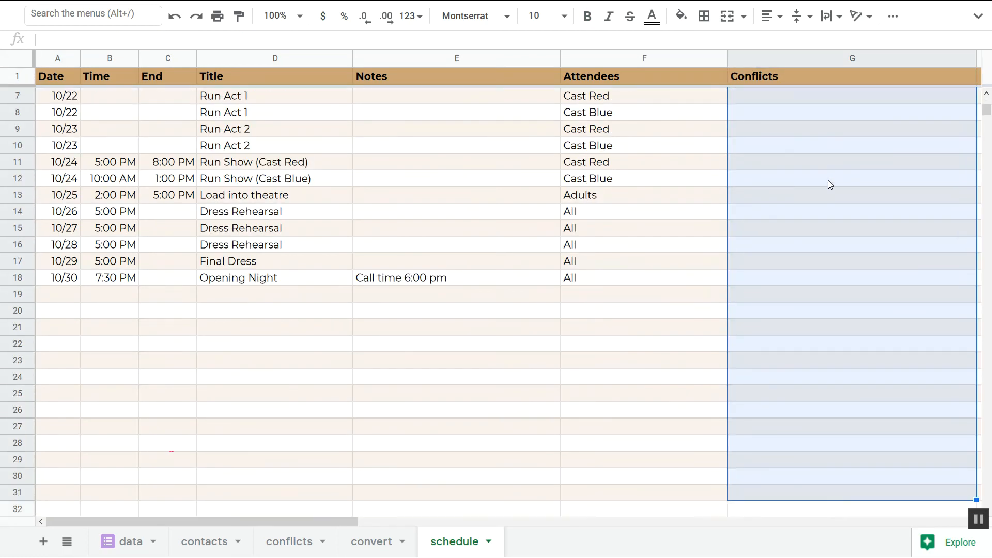
{"action": "key", "text": "ctrl+shift+Down"}
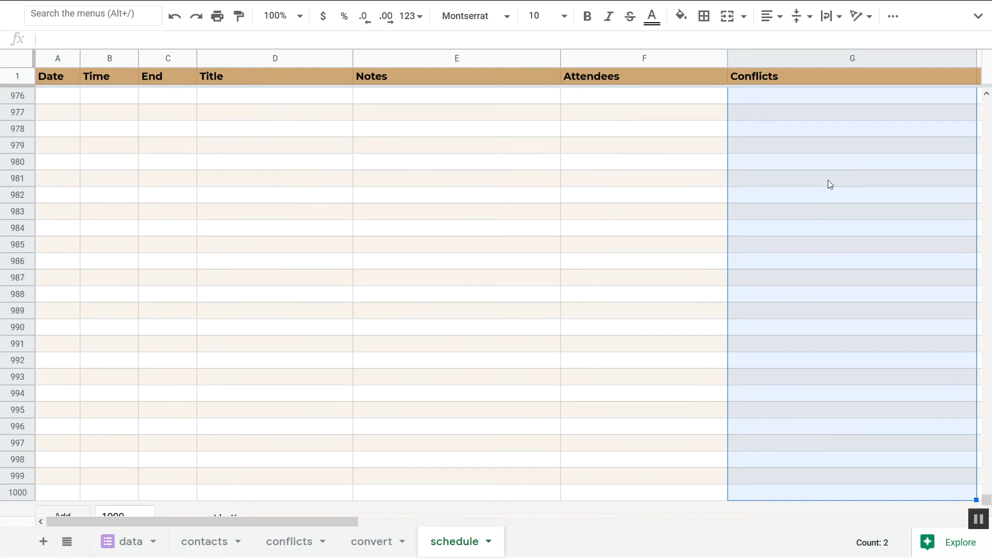
{"action": "key", "text": "ctrl+v"}
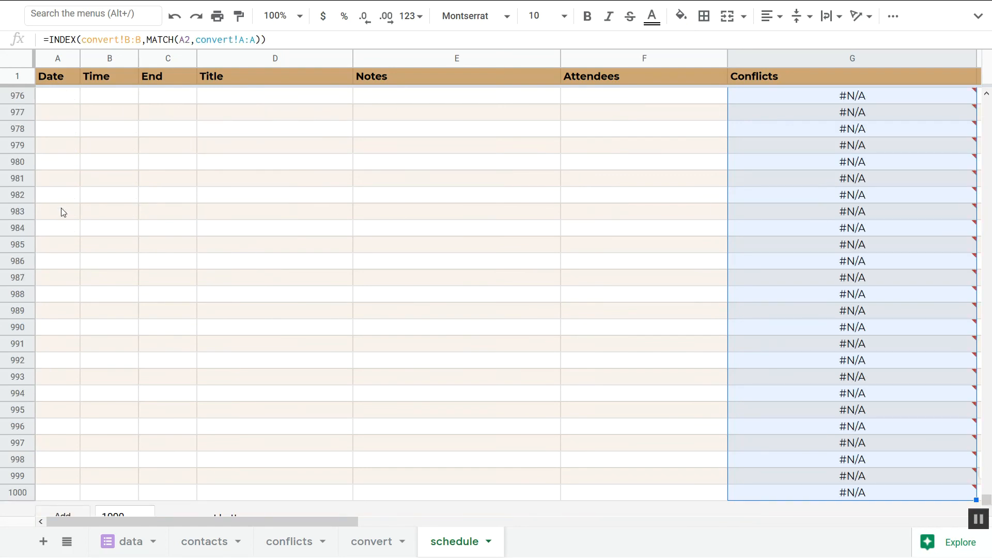
{"action": "left_click", "coordinate": [858, 206]}
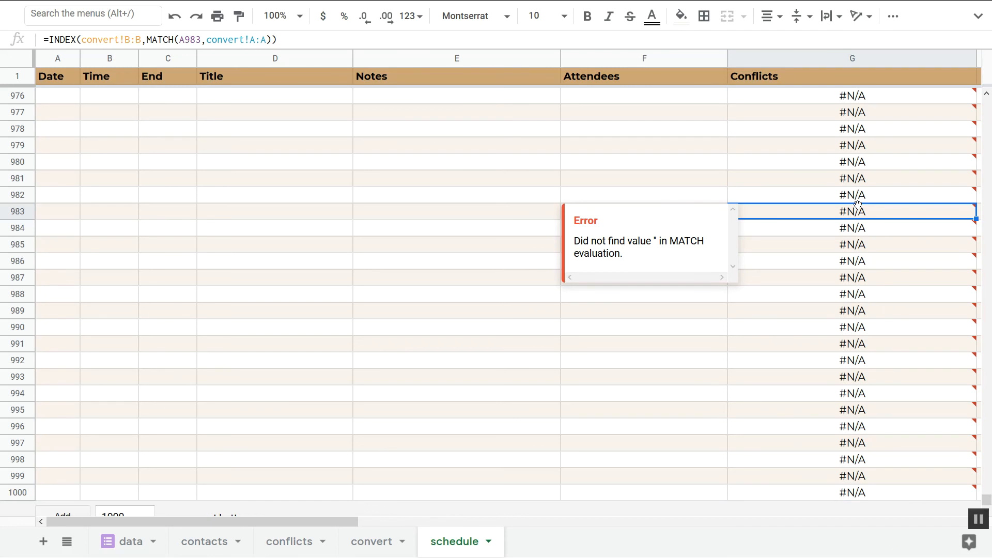
{"action": "key", "text": "ctrl+Up"}
{"action": "key", "text": "Down"}
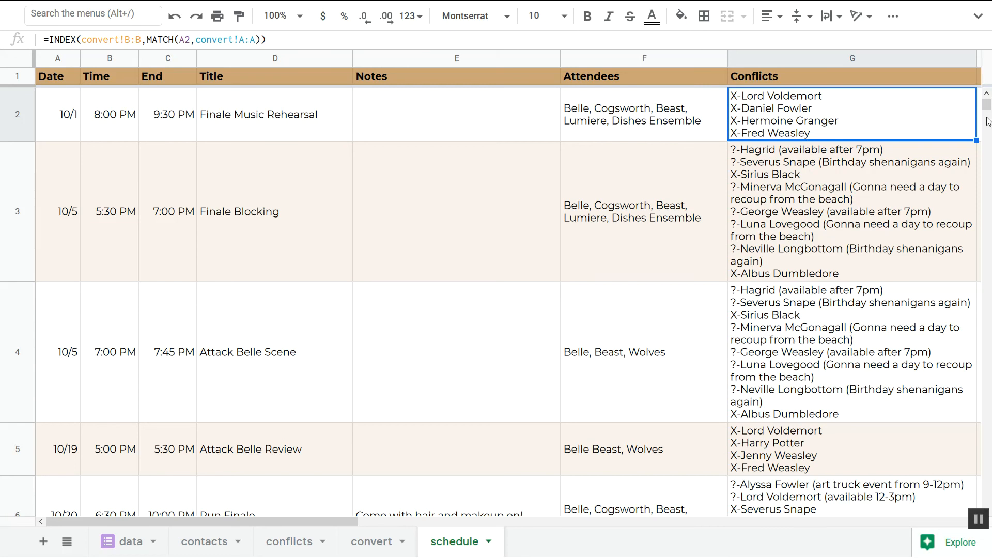
Set the text wrapping of the schedule's Conflicts column G to overflow.
{"action": "left_click", "coordinate": [770, 54]}
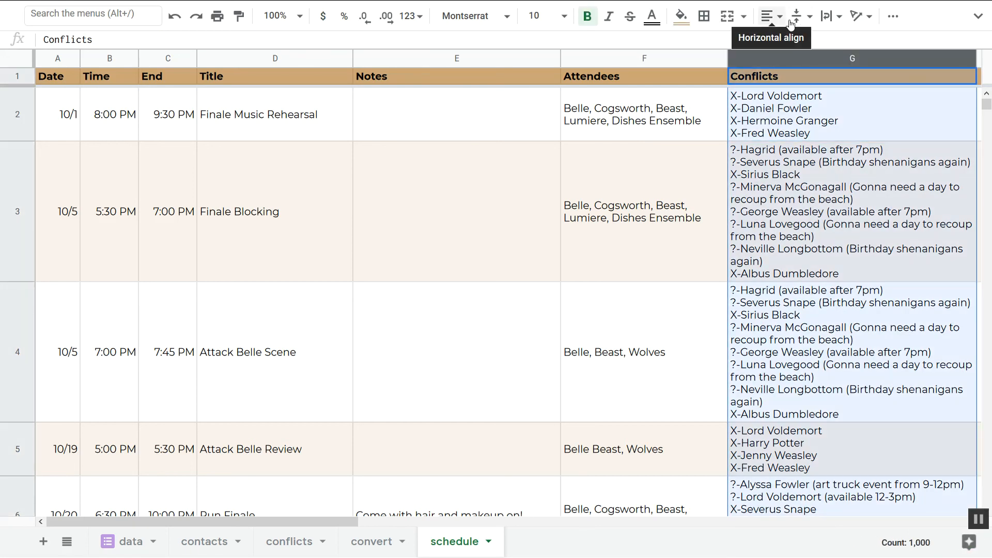
{"action": "left_click", "coordinate": [825, 19]}
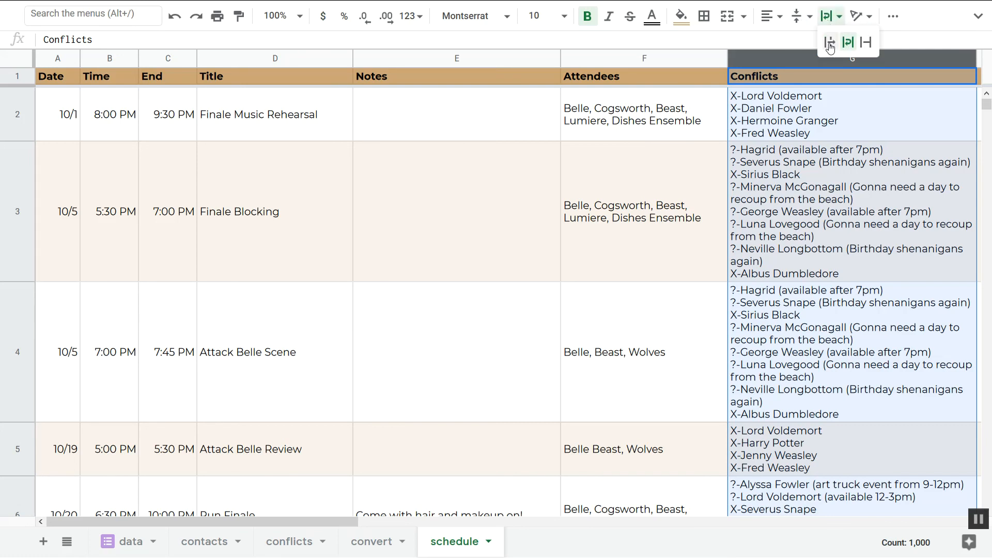
{"action": "left_click", "coordinate": [829, 43]}
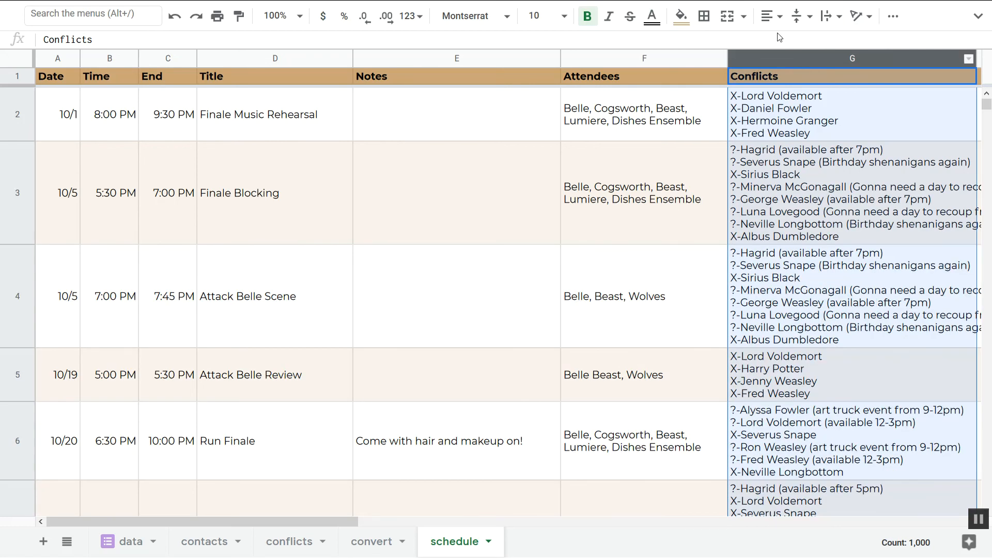
Set the Conflicts column's font size to 6, with its header in G1 at size 10.
{"action": "left_click", "coordinate": [538, 16]}
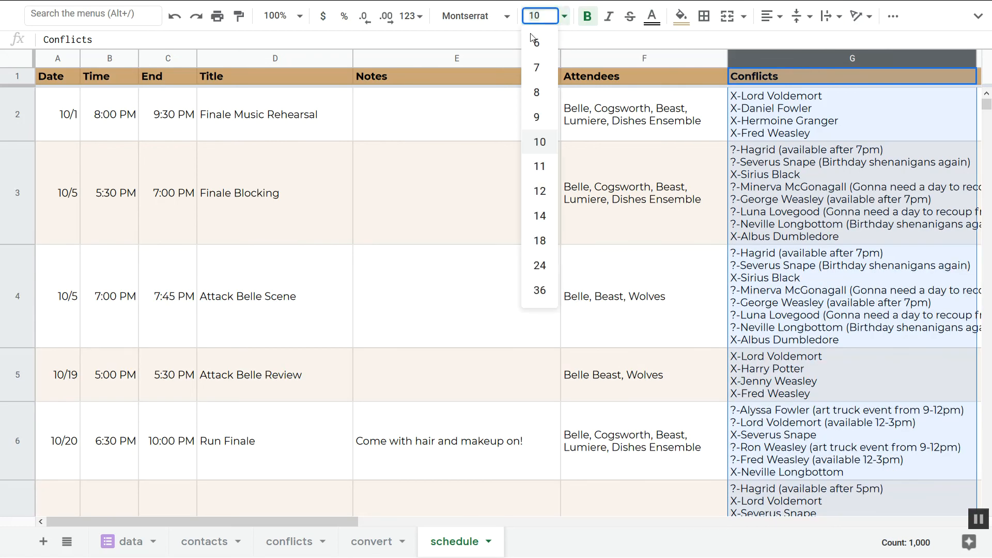
{"action": "left_click", "coordinate": [538, 47]}
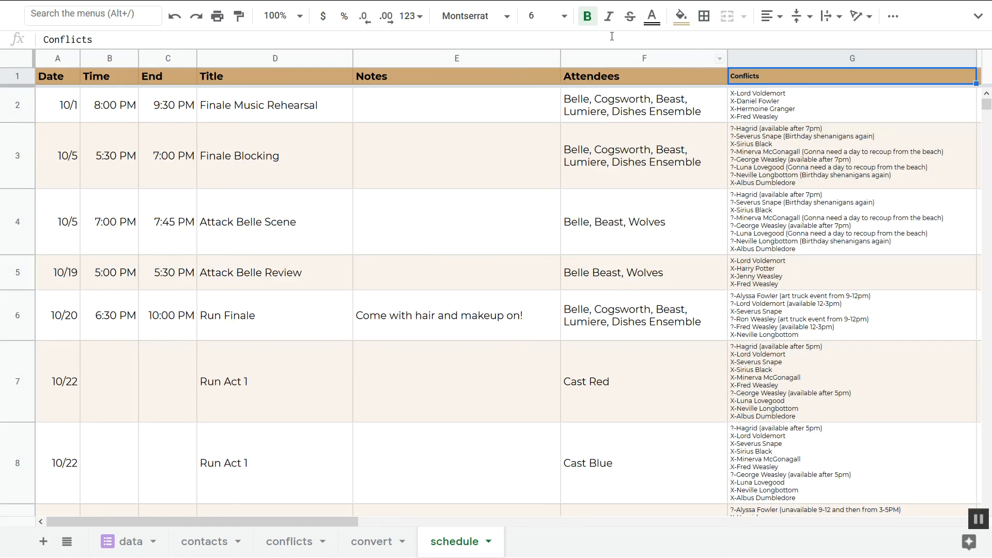
{"action": "left_click", "coordinate": [565, 17]}
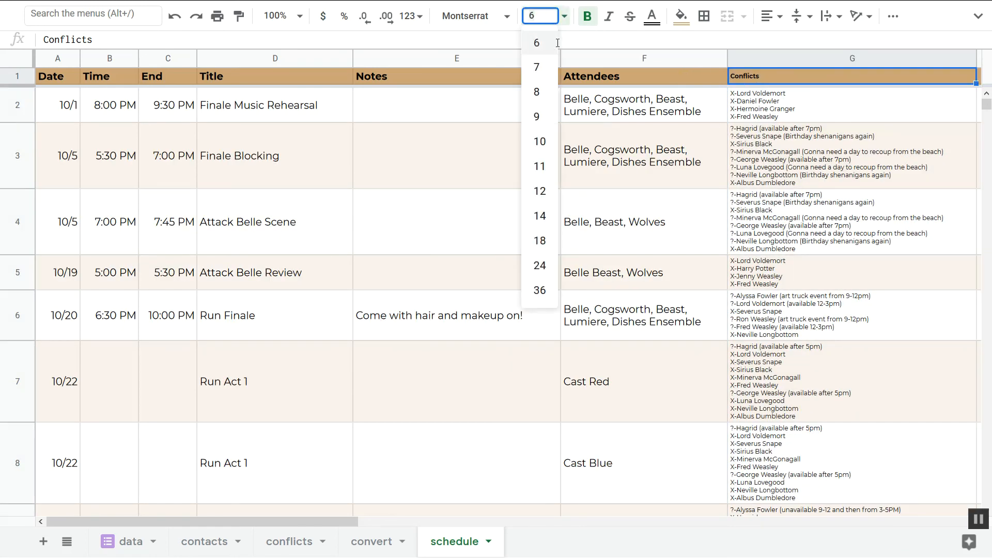
{"action": "left_click", "coordinate": [541, 143]}
{"action": "left_click", "coordinate": [784, 112]}
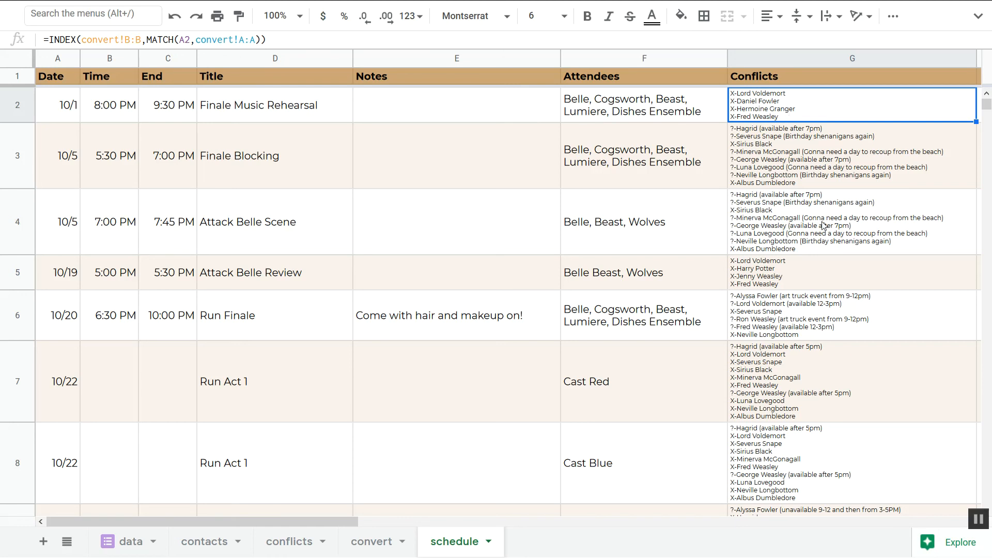
Examine the Conflicts formulas from G3 against the convert sheet and down through the schedule's dateless rows below row 18.
{"action": "left_click", "coordinate": [777, 148]}
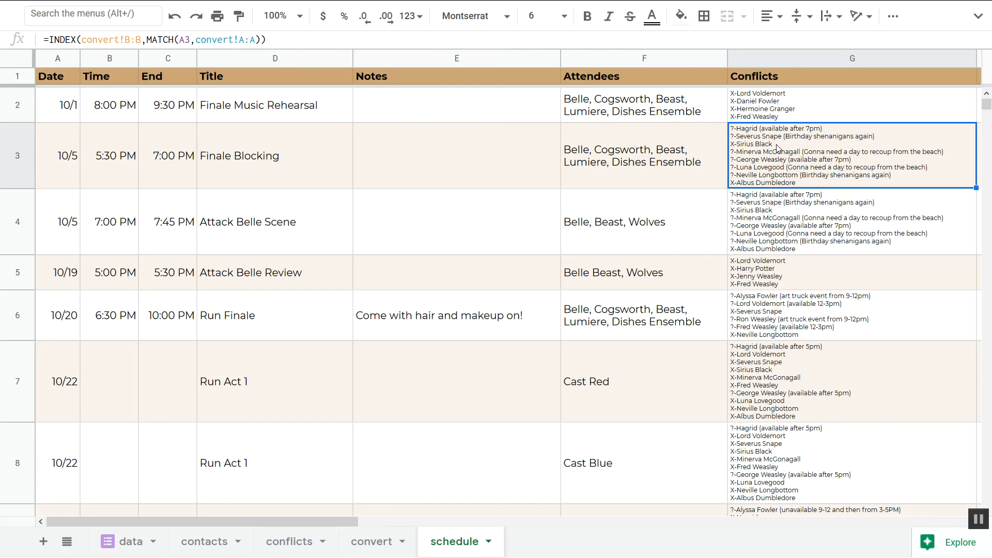
{"action": "left_click", "coordinate": [397, 546]}
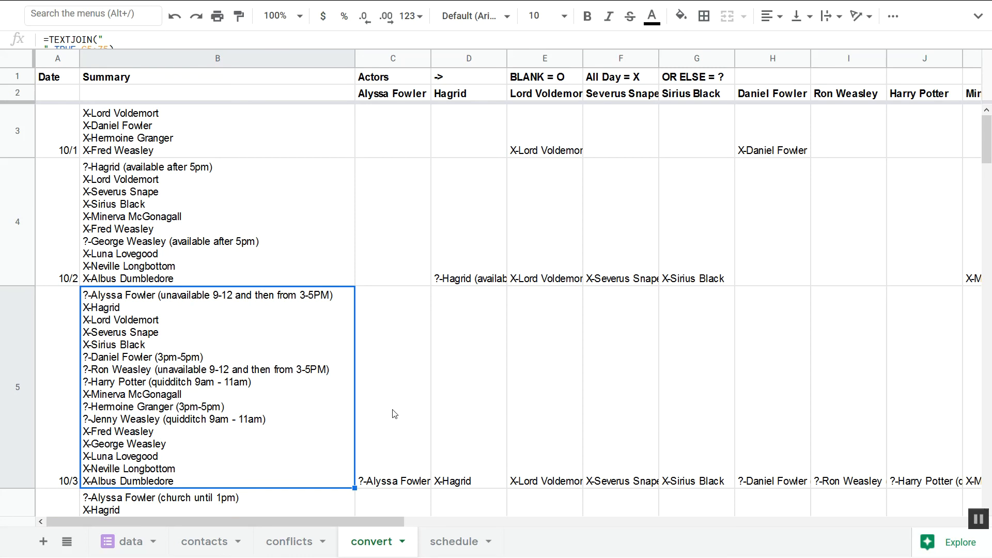
{"action": "left_click", "coordinate": [453, 541]}
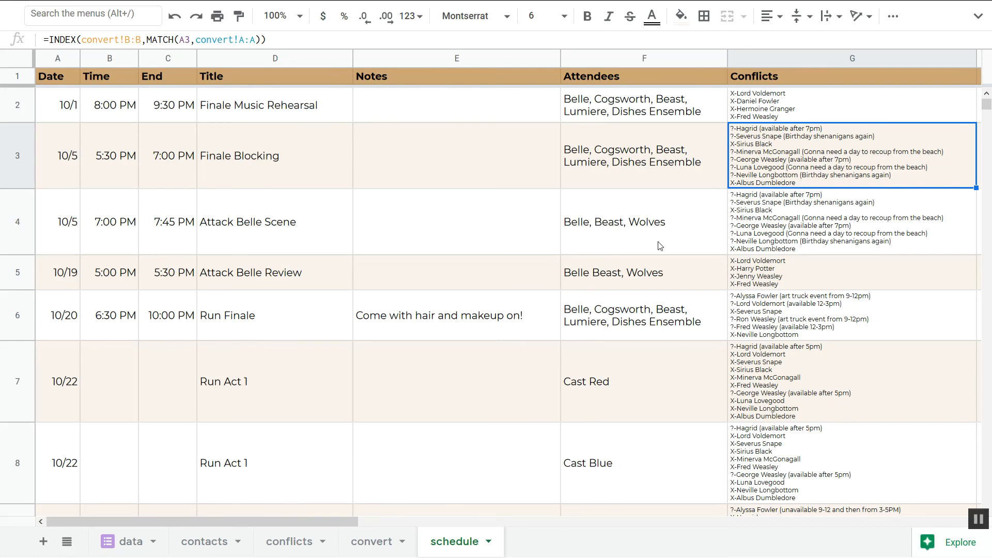
{"action": "scroll", "coordinate": [660, 245], "scroll_direction": "down", "scroll_amount": 15}
{"action": "scroll", "coordinate": [660, 245], "scroll_direction": "up", "scroll_amount": 5}
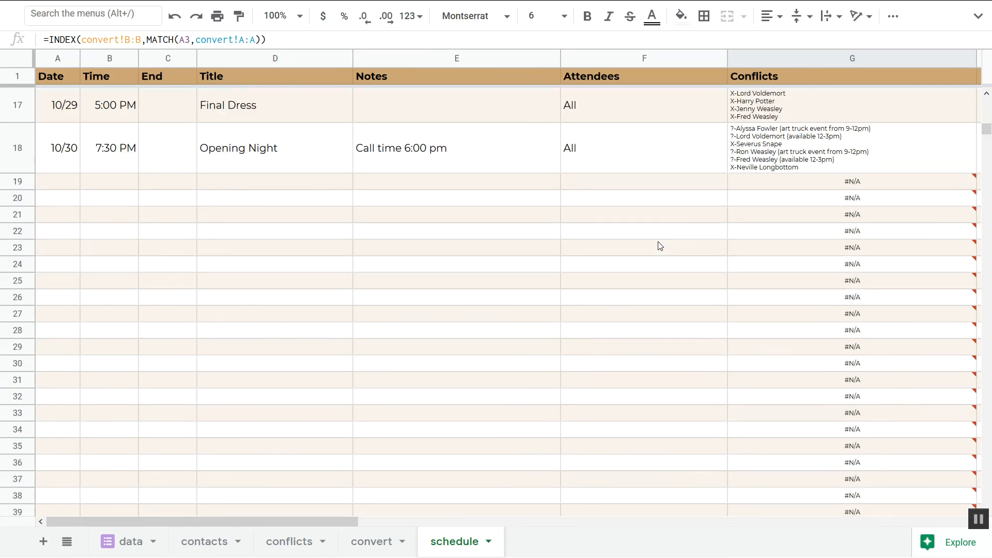
{"action": "left_click", "coordinate": [808, 216]}
{"action": "key", "text": "Down"}
{"action": "key", "text": "Down"}
{"action": "key", "text": "Down"}
{"action": "key", "text": "Down"}
{"action": "key", "text": "Down"}
{"action": "key", "text": "Down"}
{"action": "key", "text": "Down"}
{"action": "key", "text": "Down"}
{"action": "left_click", "coordinate": [62, 361]}
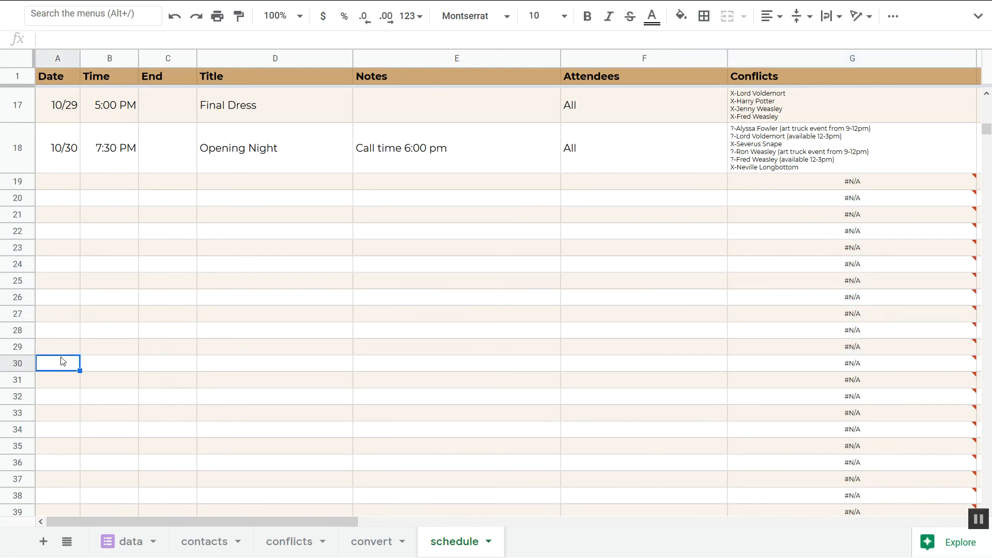
{"action": "key", "text": "Up"}
{"action": "key", "text": "Up"}
{"action": "key", "text": "Up"}
{"action": "key", "text": "Up"}
{"action": "key", "text": "Up"}
{"action": "key", "text": "Up"}
{"action": "key", "text": "Up"}
{"action": "key", "text": "Up"}
{"action": "key", "text": "Up"}
{"action": "key", "text": "Up"}
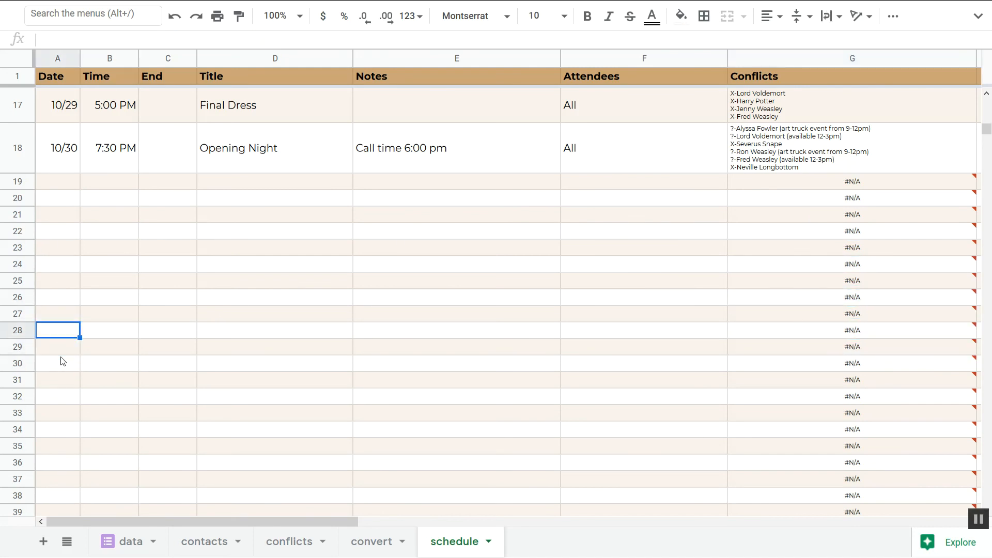
{"action": "key", "text": "Up"}
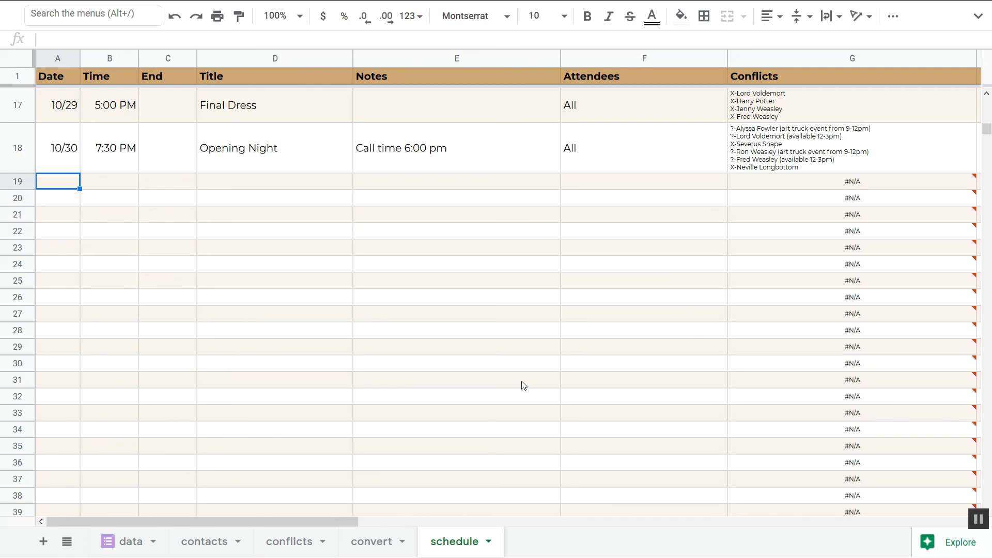
{"action": "left_click", "coordinate": [883, 198]}
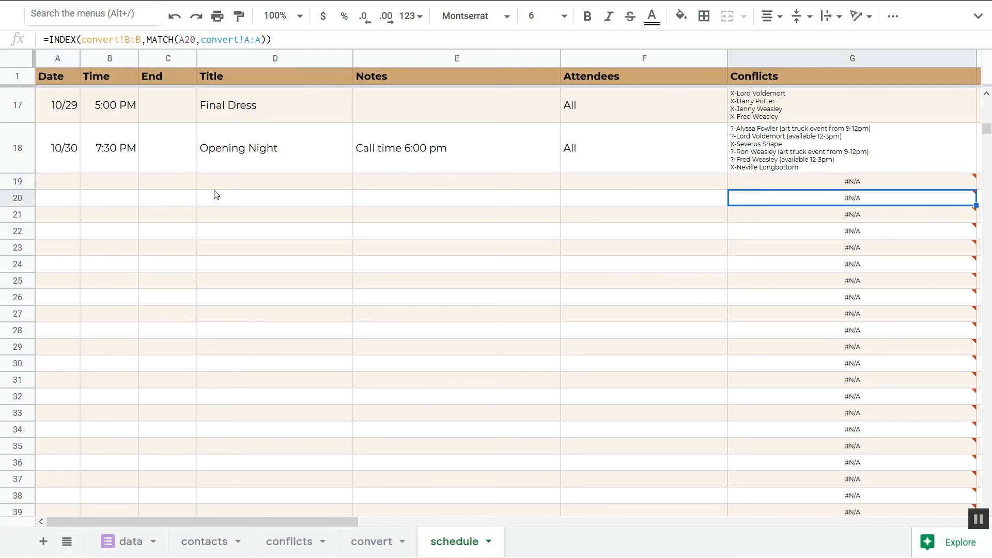
Enter the test dates 10/20, 10/21 and 10/29 in A19:A21 and check their conflict summaries in G19:G21.
{"action": "left_click", "coordinate": [55, 186]}
{"action": "type", "text": "10/20"}
{"action": "key", "text": "Return"}
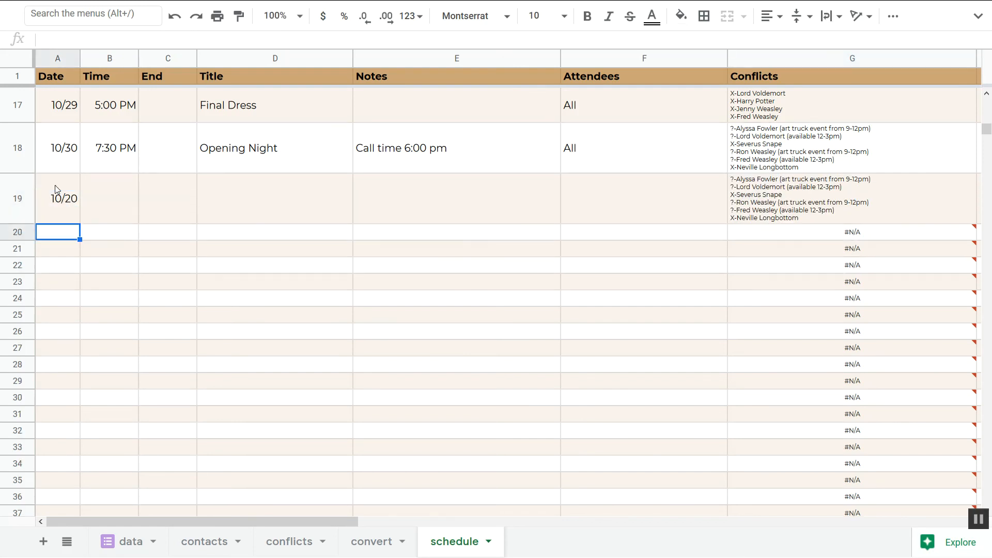
{"action": "type", "text": "10/21"}
{"action": "key", "text": "Return"}
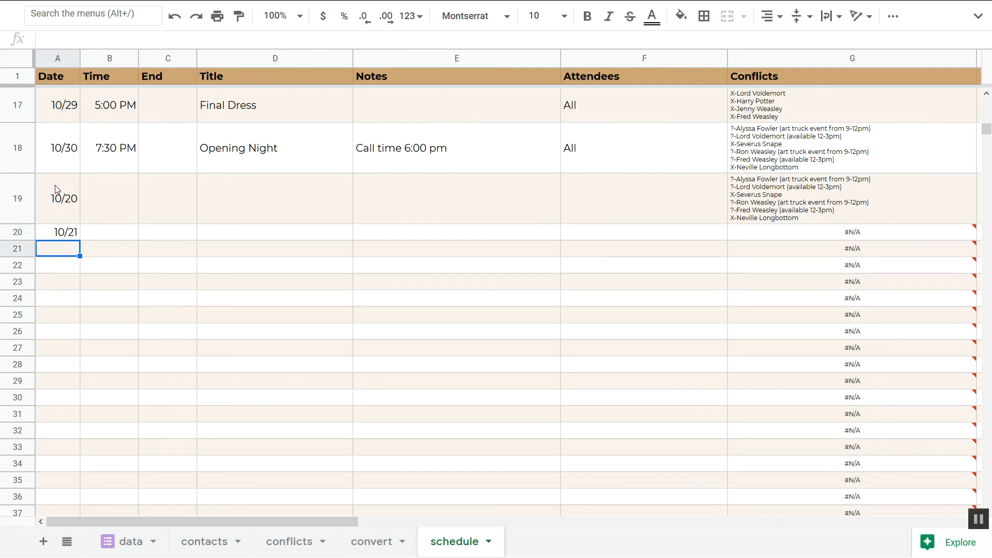
{"action": "type", "text": "10/29"}
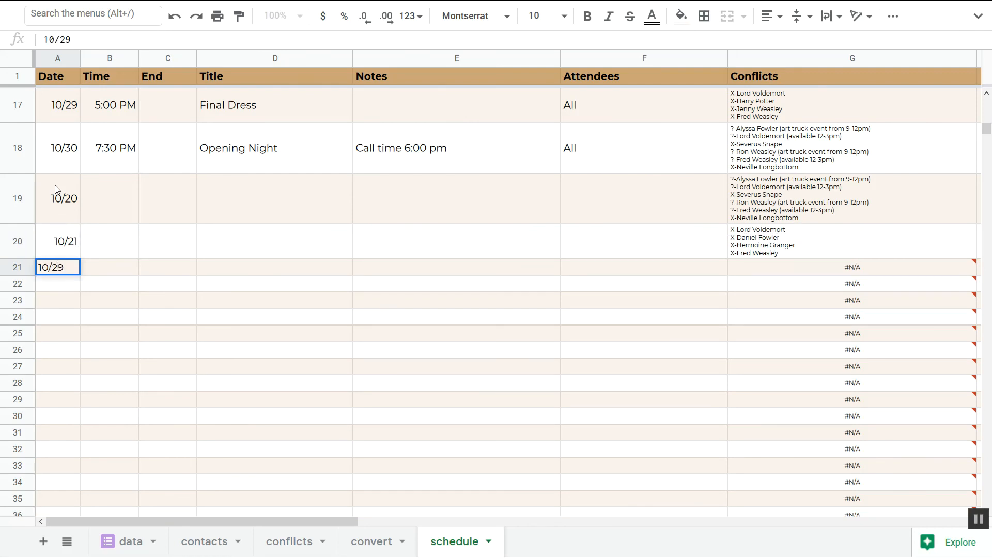
{"action": "key", "text": "Return"}
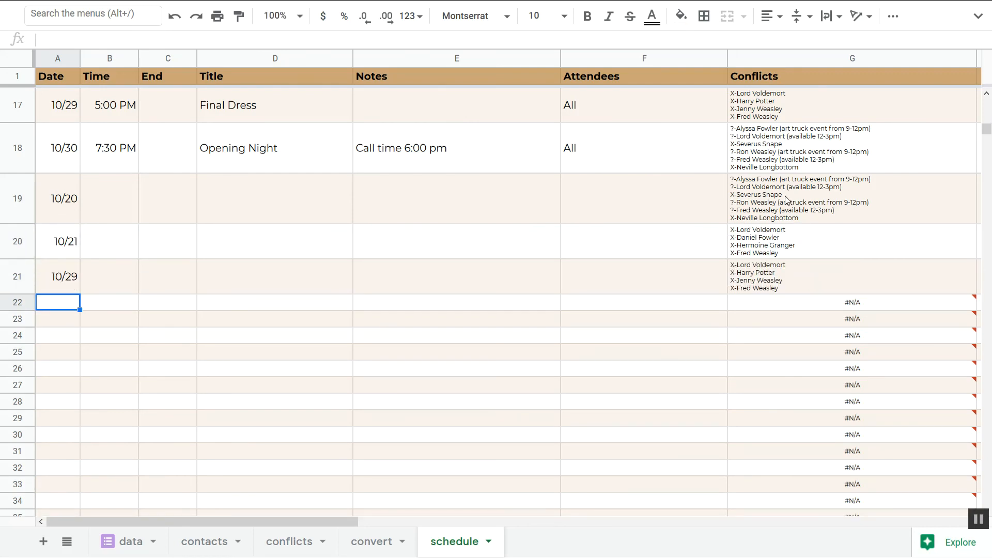
{"action": "left_click_drag", "start_coordinate": [785, 199], "coordinate": [787, 282]}
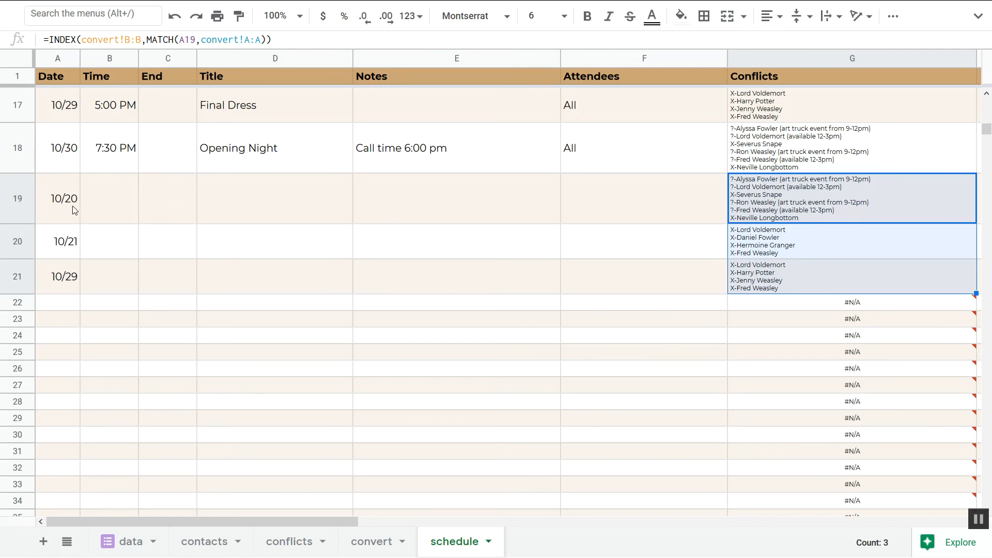
Clear the test dates from A19:A21 and check the formula result in G19.
{"action": "left_click_drag", "start_coordinate": [73, 205], "coordinate": [71, 283]}
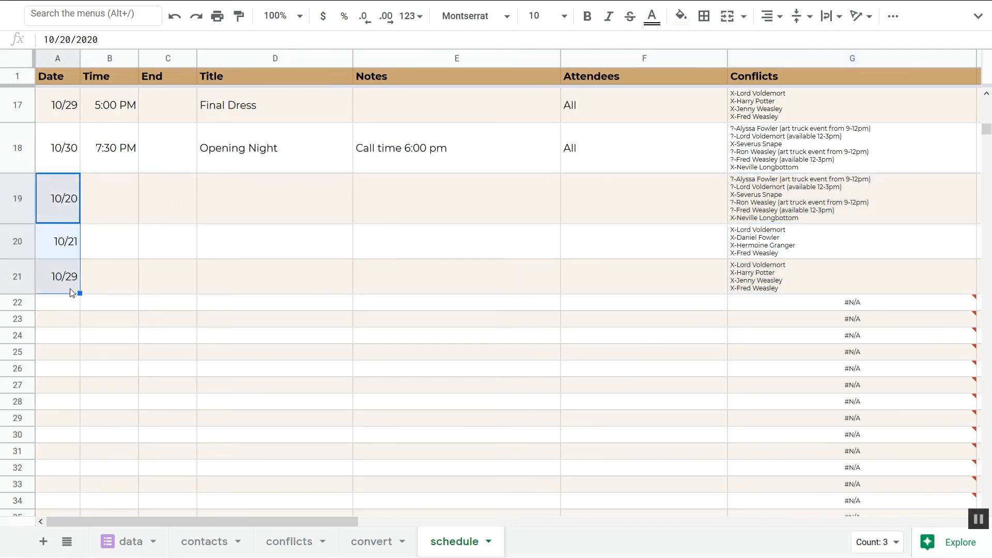
{"action": "key", "text": "Delete"}
{"action": "left_click", "coordinate": [809, 179]}
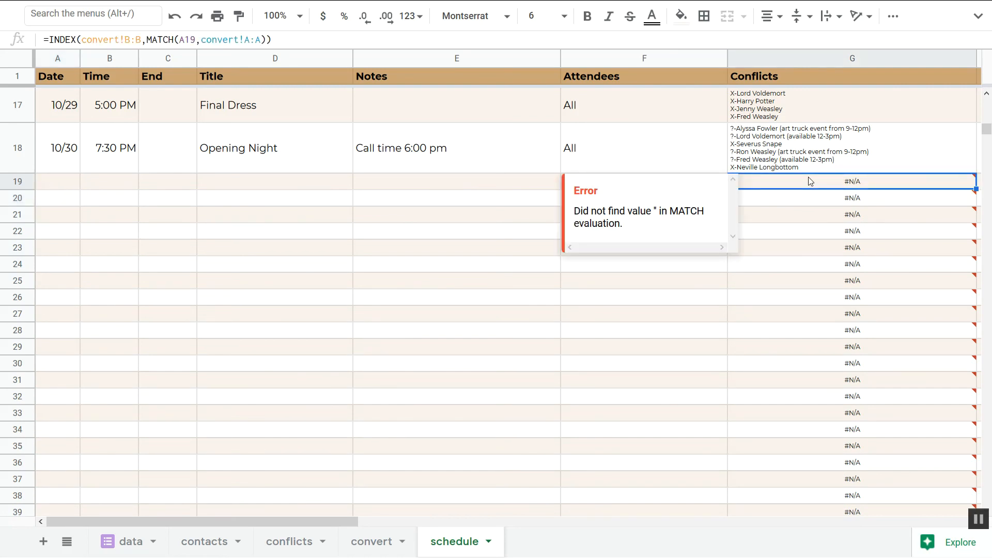
{"action": "scroll", "coordinate": [697, 161], "scroll_direction": "up", "scroll_amount": 10}
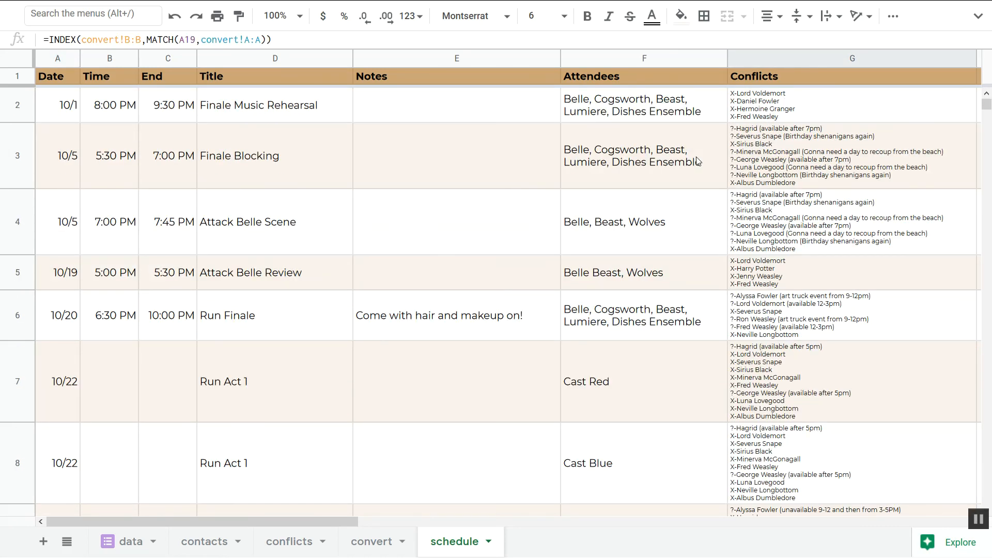